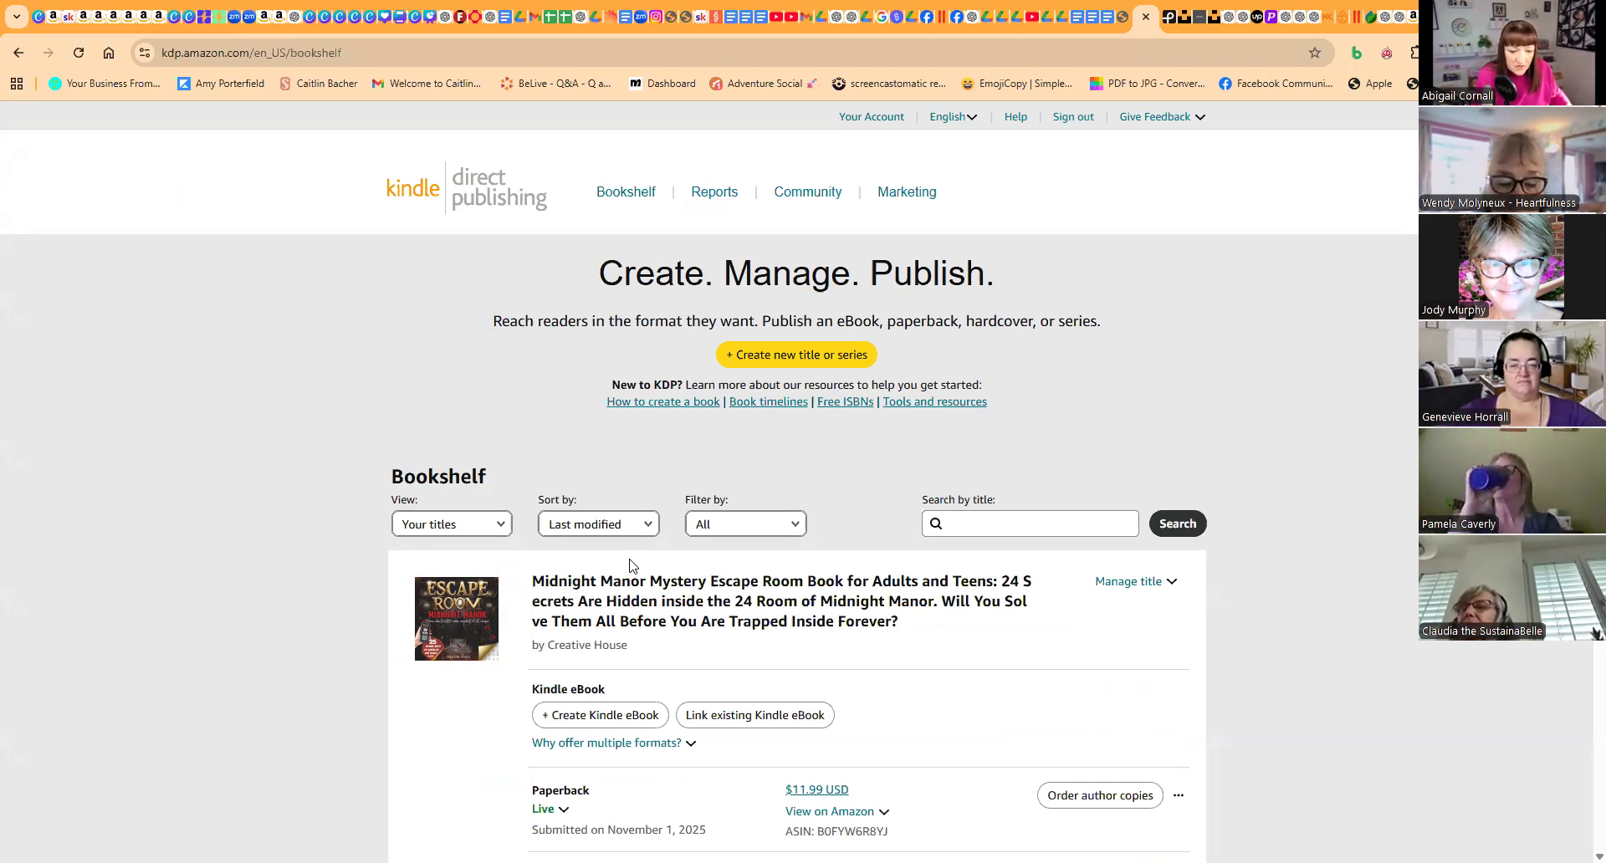
Select the ASIN of the Midnight Manor Mystery Escape Room paperback in the bookshelf.
scroll(629, 565, down, 1)
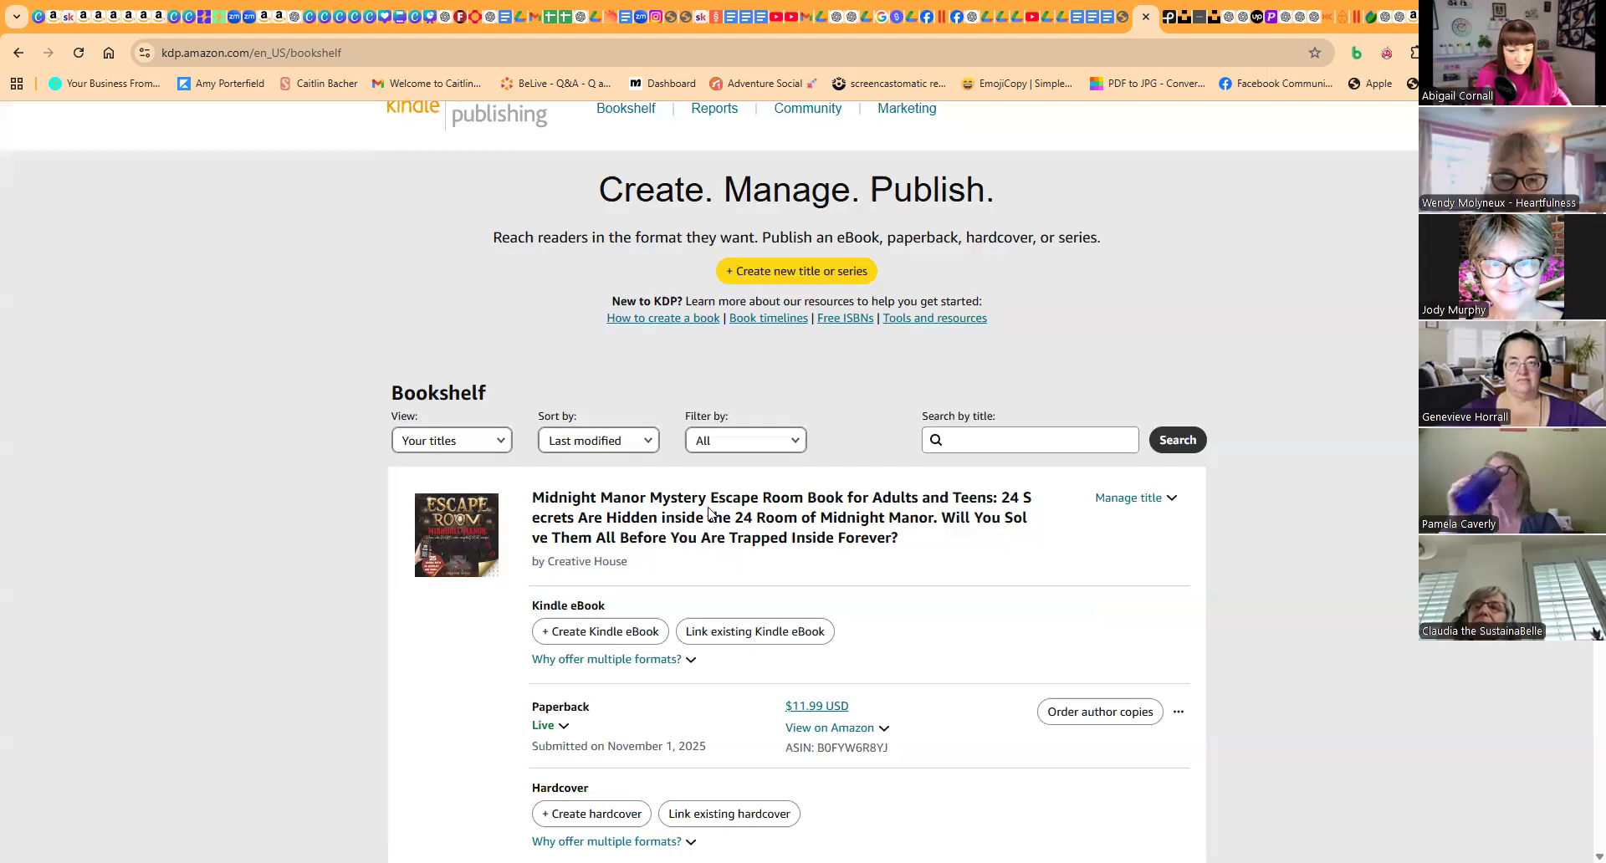
scroll(704, 504, down, 1)
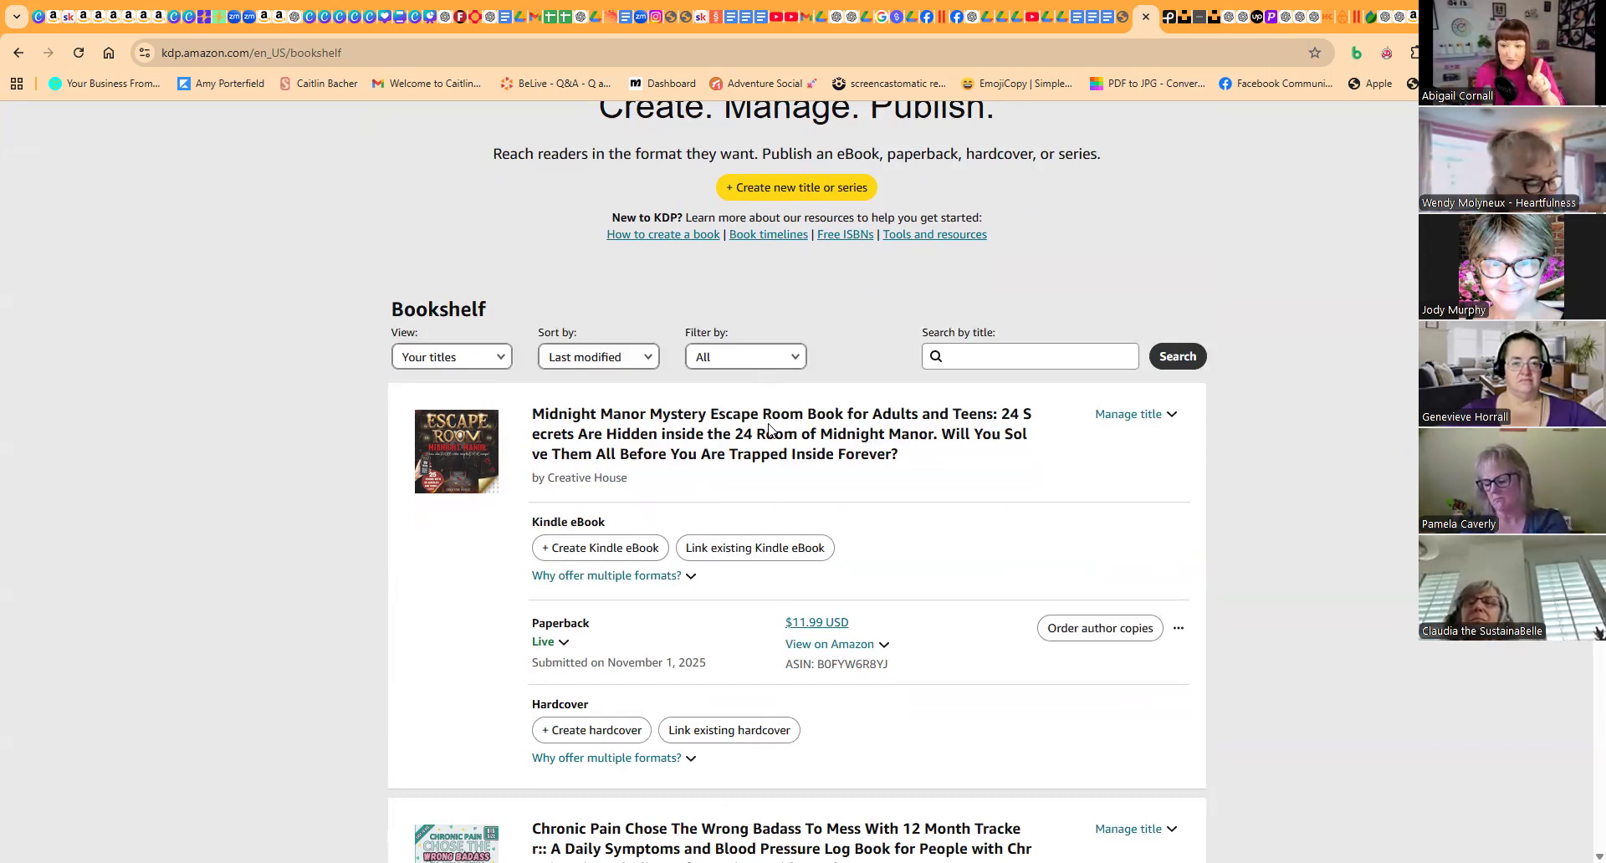
click(808, 646)
click(813, 770)
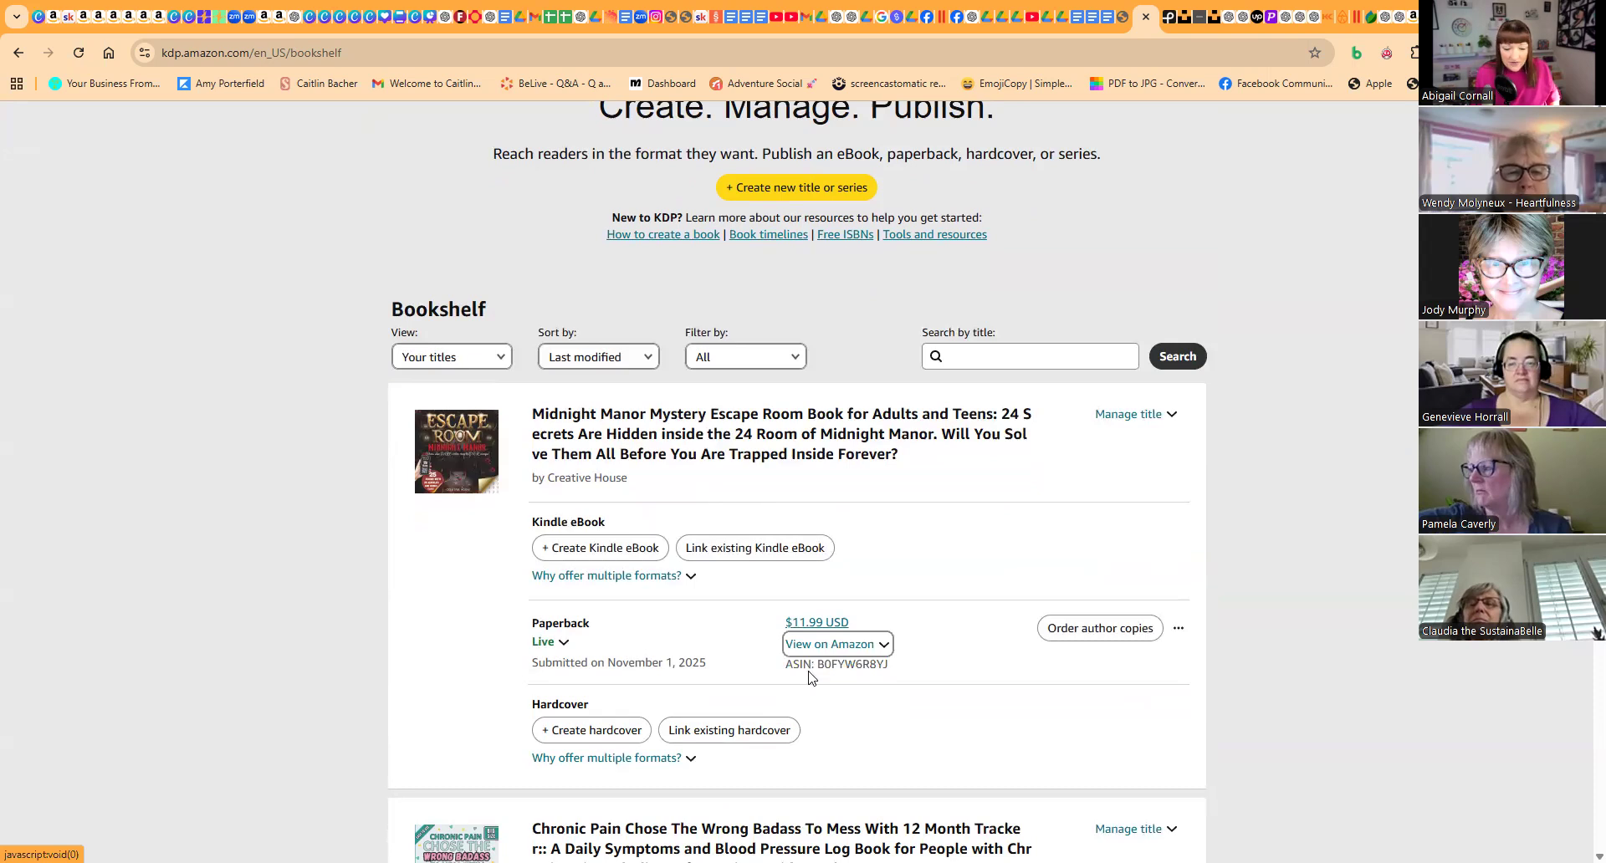
drag(817, 665, 890, 674)
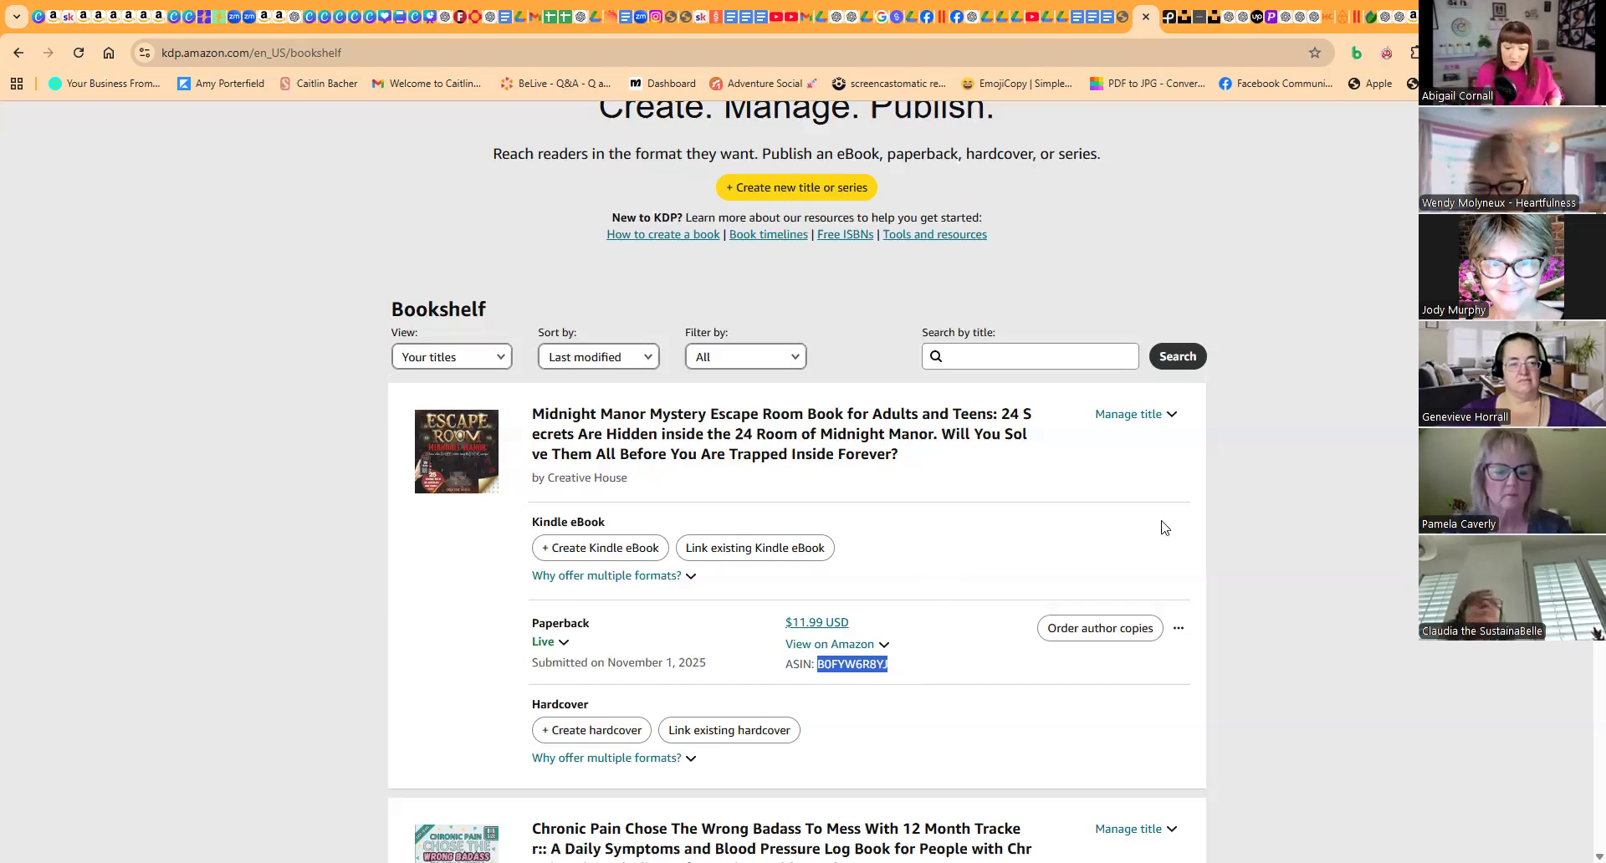
Go to the Midnight Manor paperback's promotion page and open A+ Content management for the Amazon.com marketplace.
click(1182, 635)
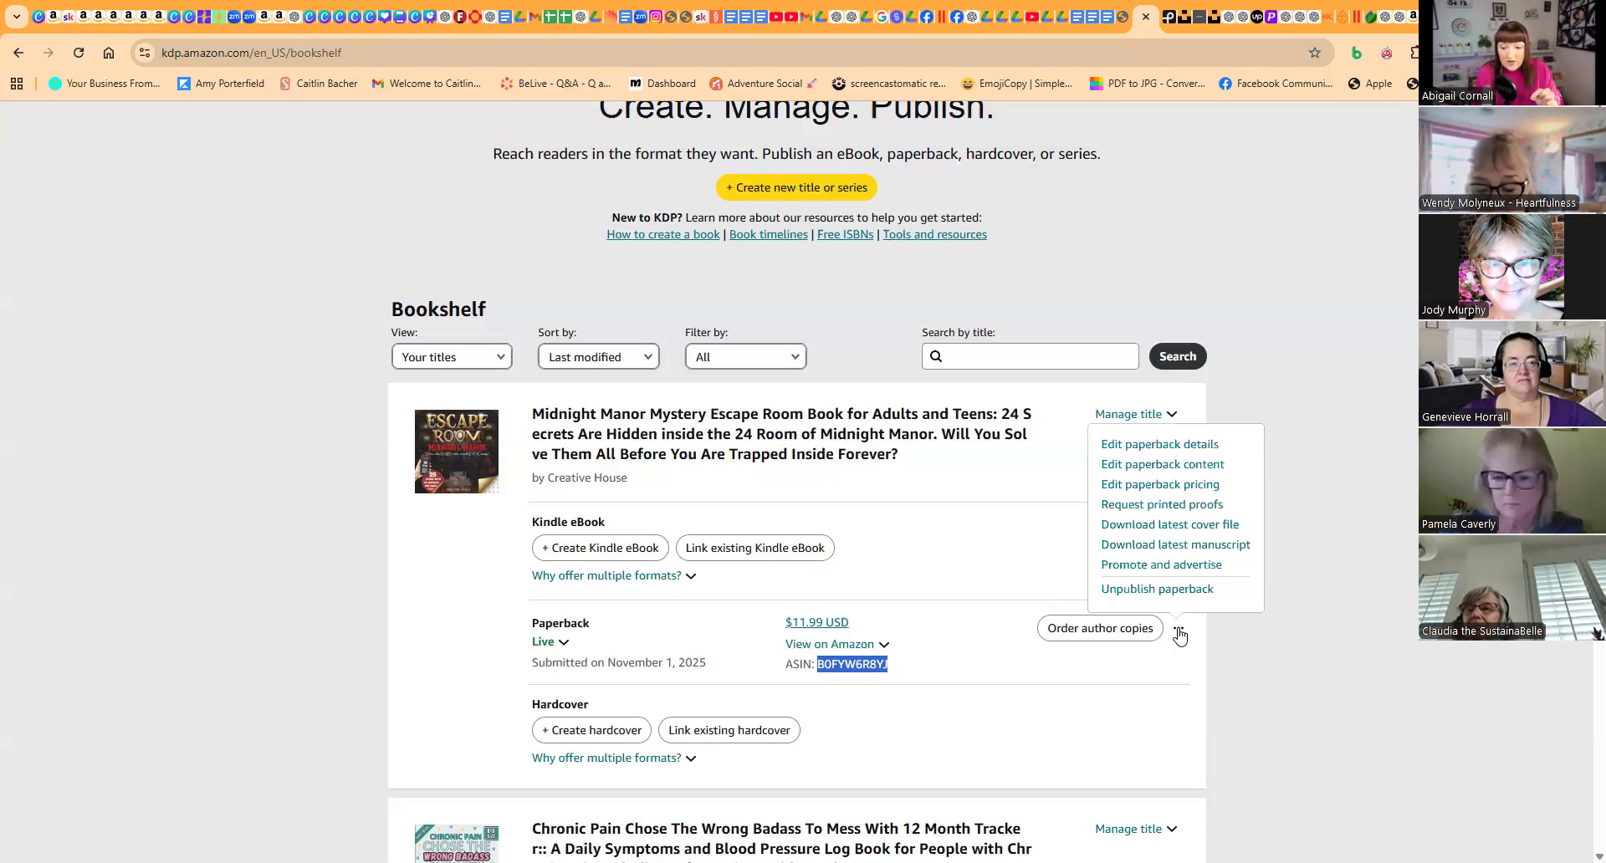
click(1174, 566)
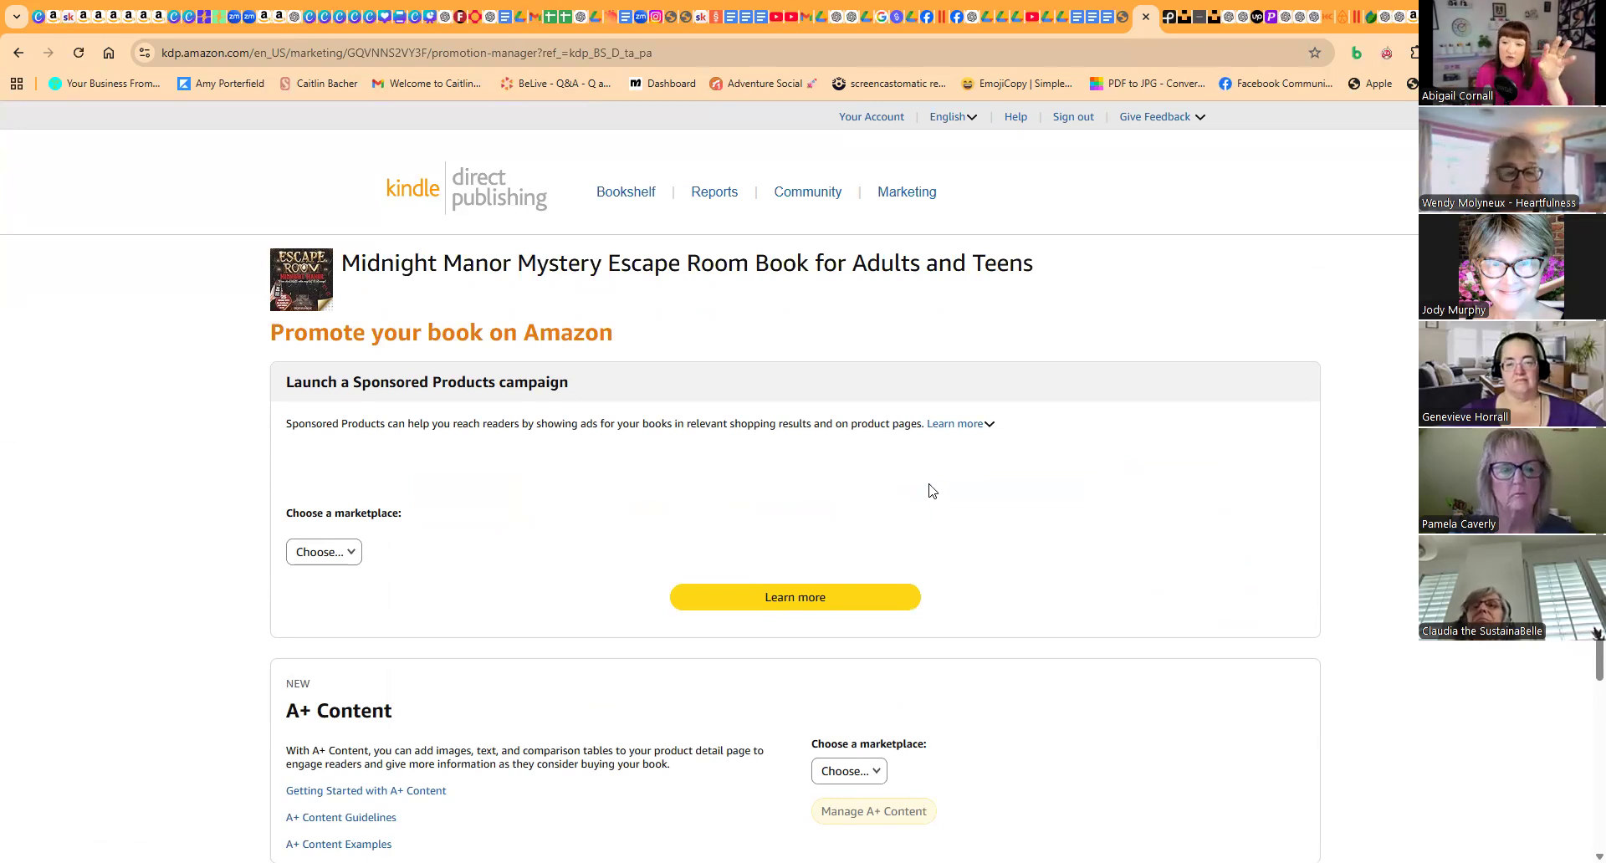
scroll(931, 491, down, 3)
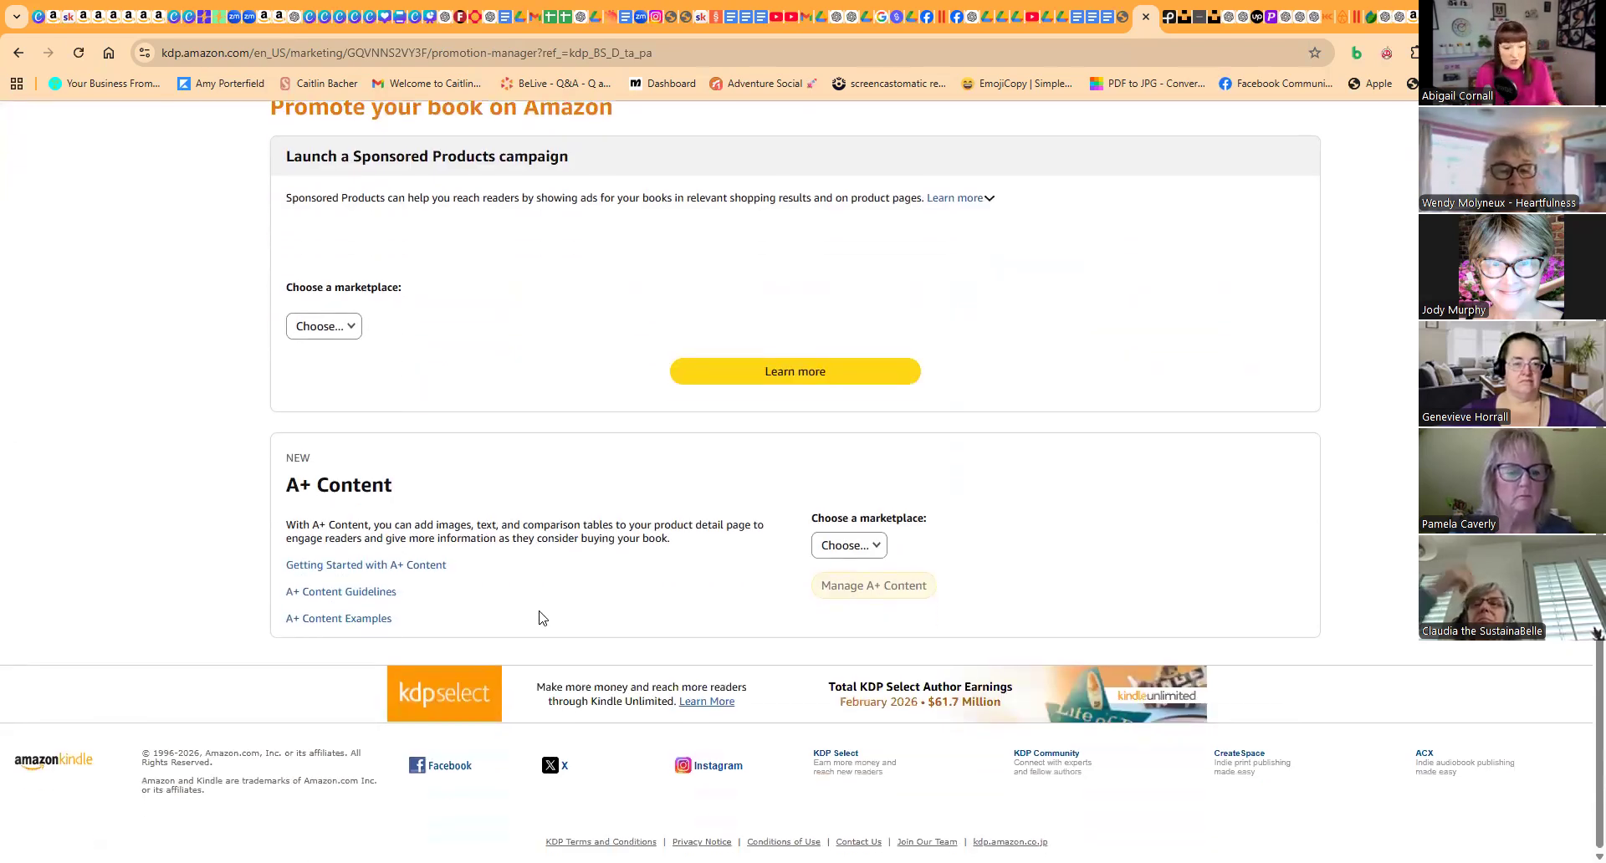
click(877, 548)
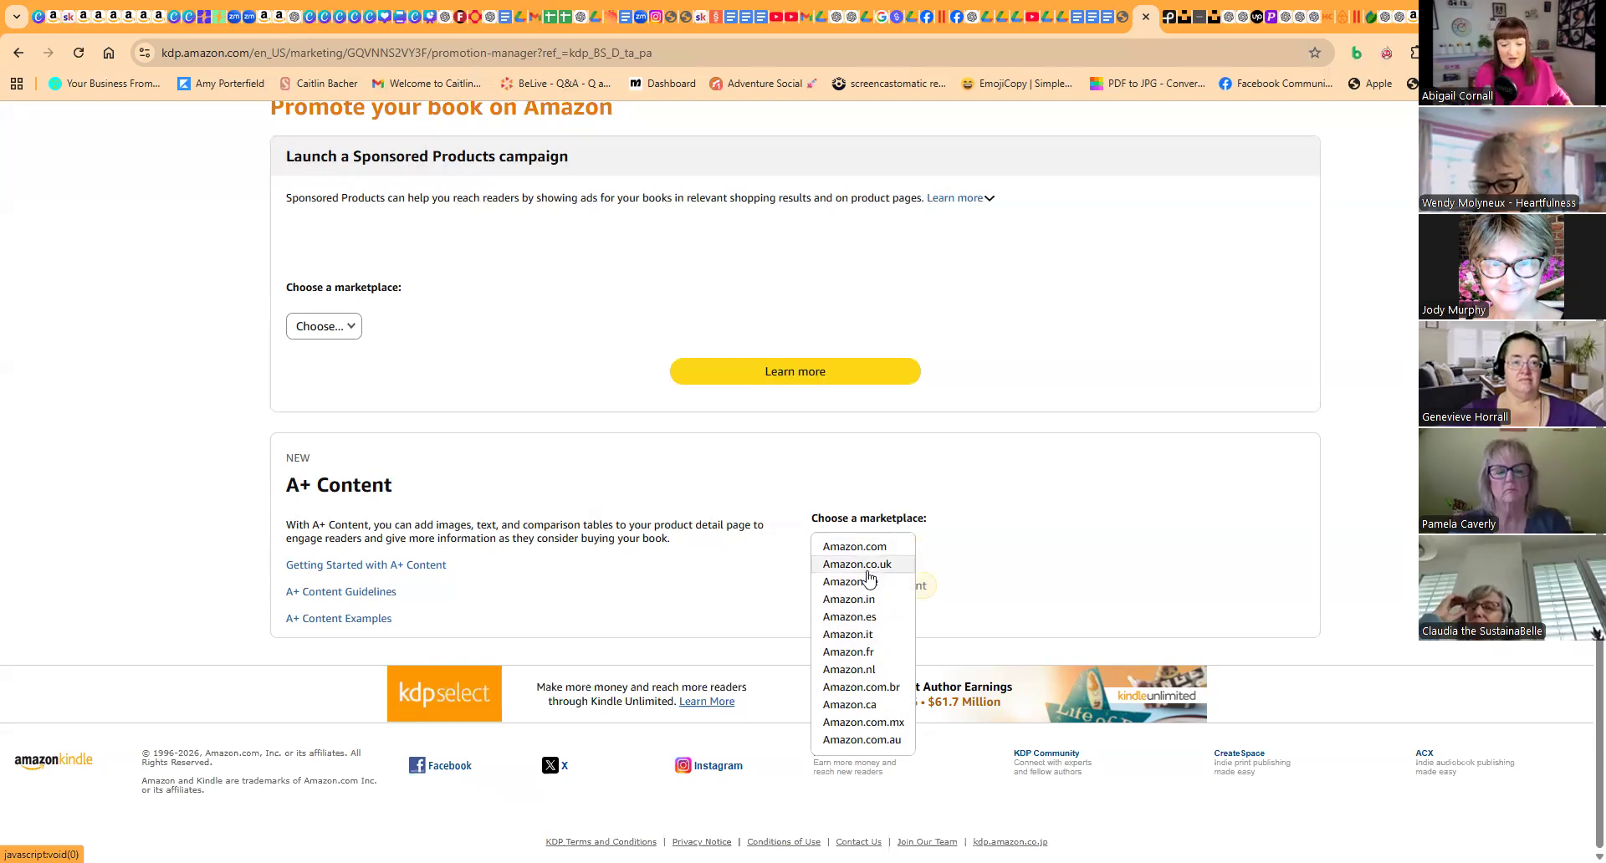
click(872, 550)
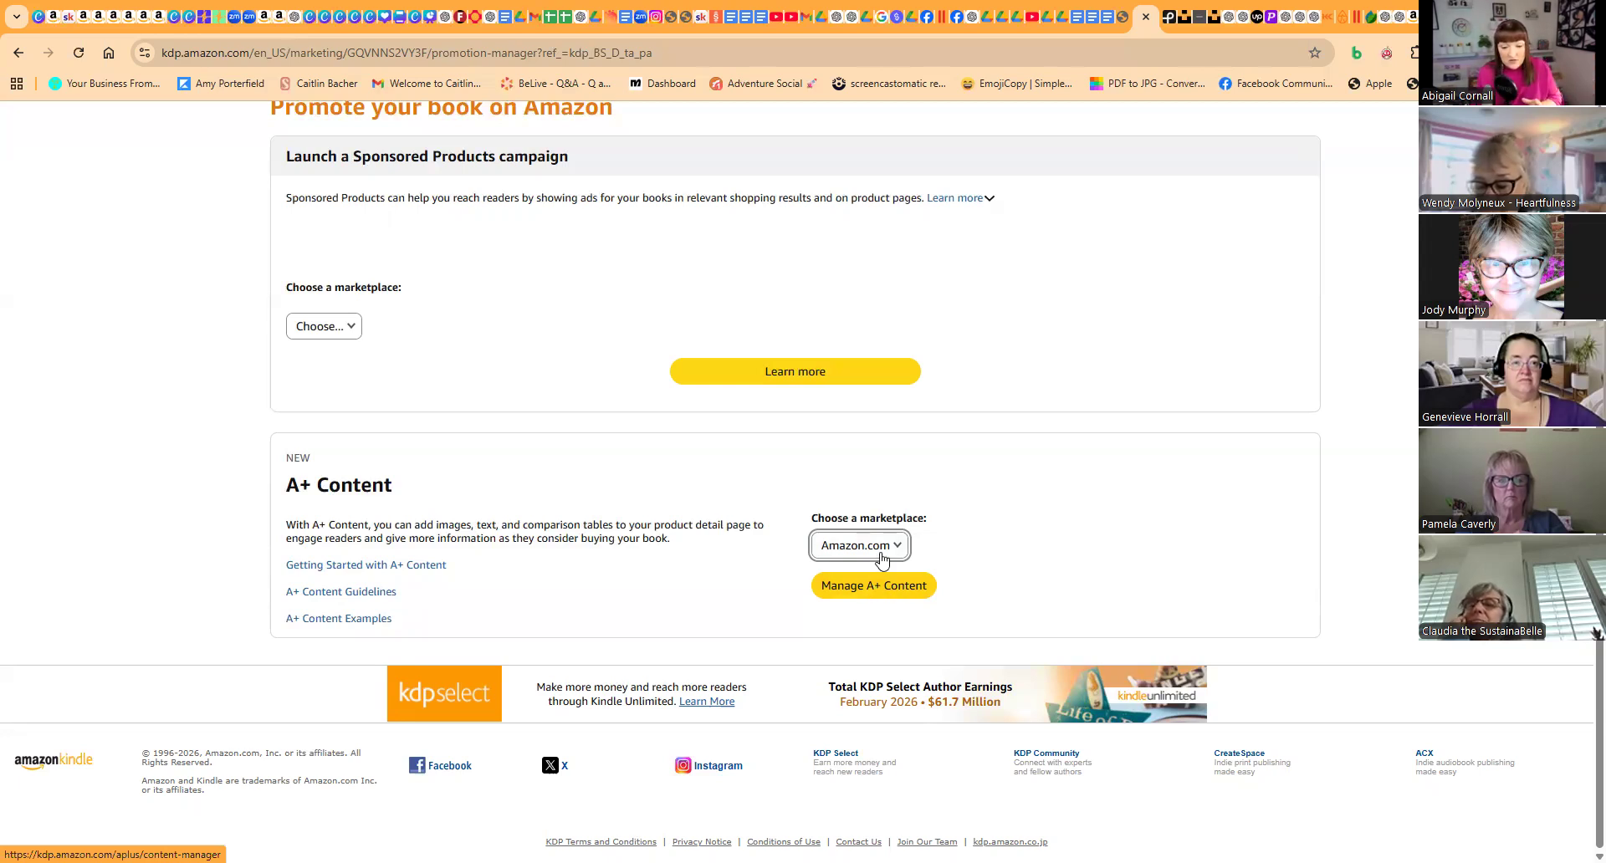
click(871, 590)
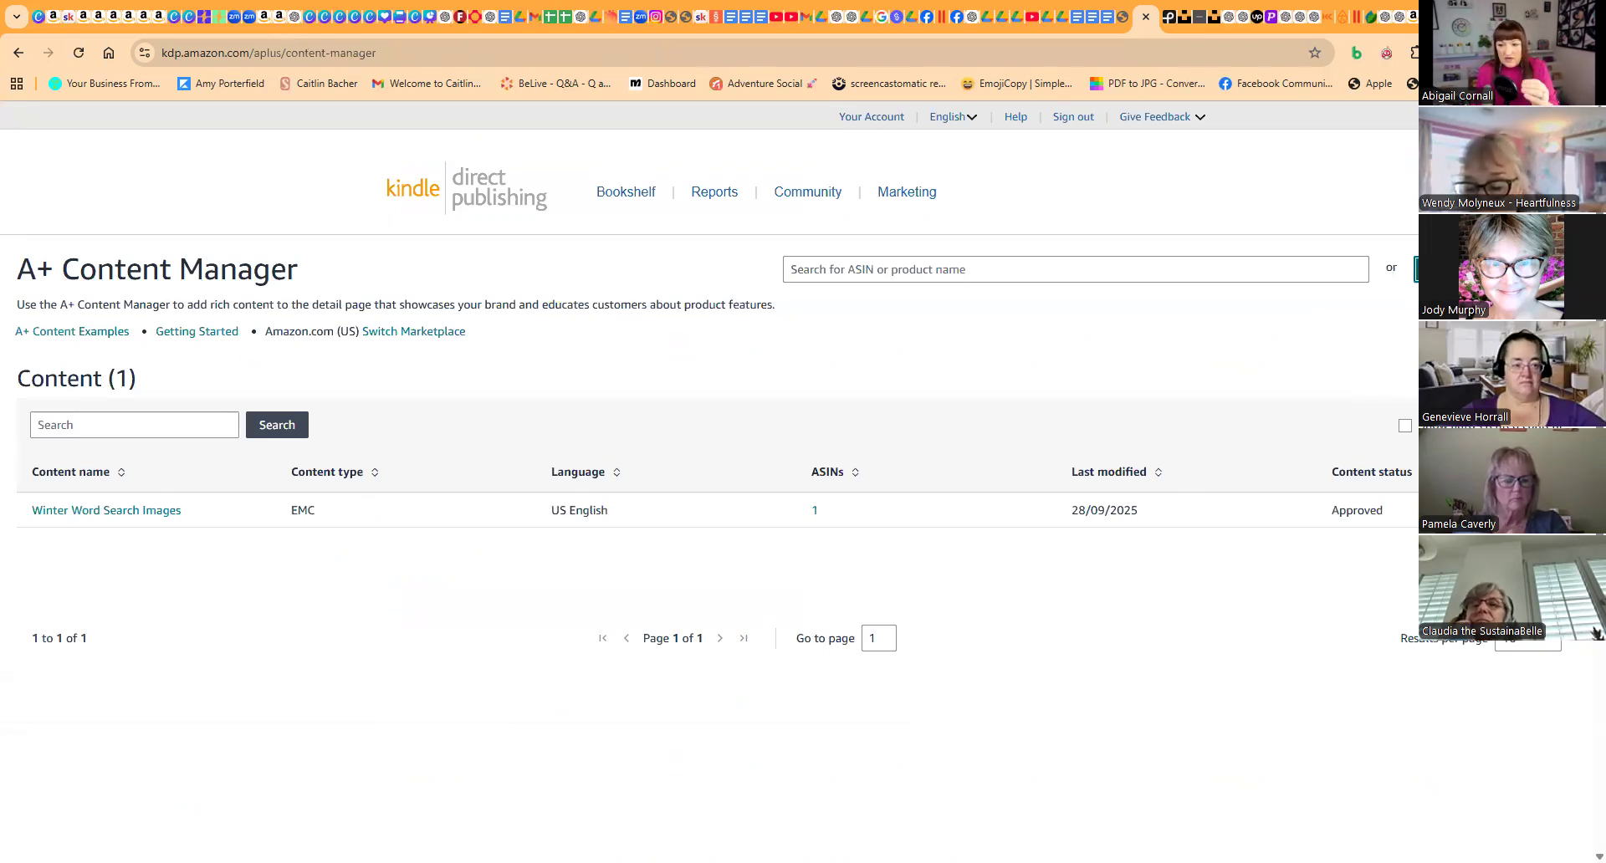
Start a new A+ content named "Escape Room Midnight Manor A+" and open its module selection.
click(1497, 269)
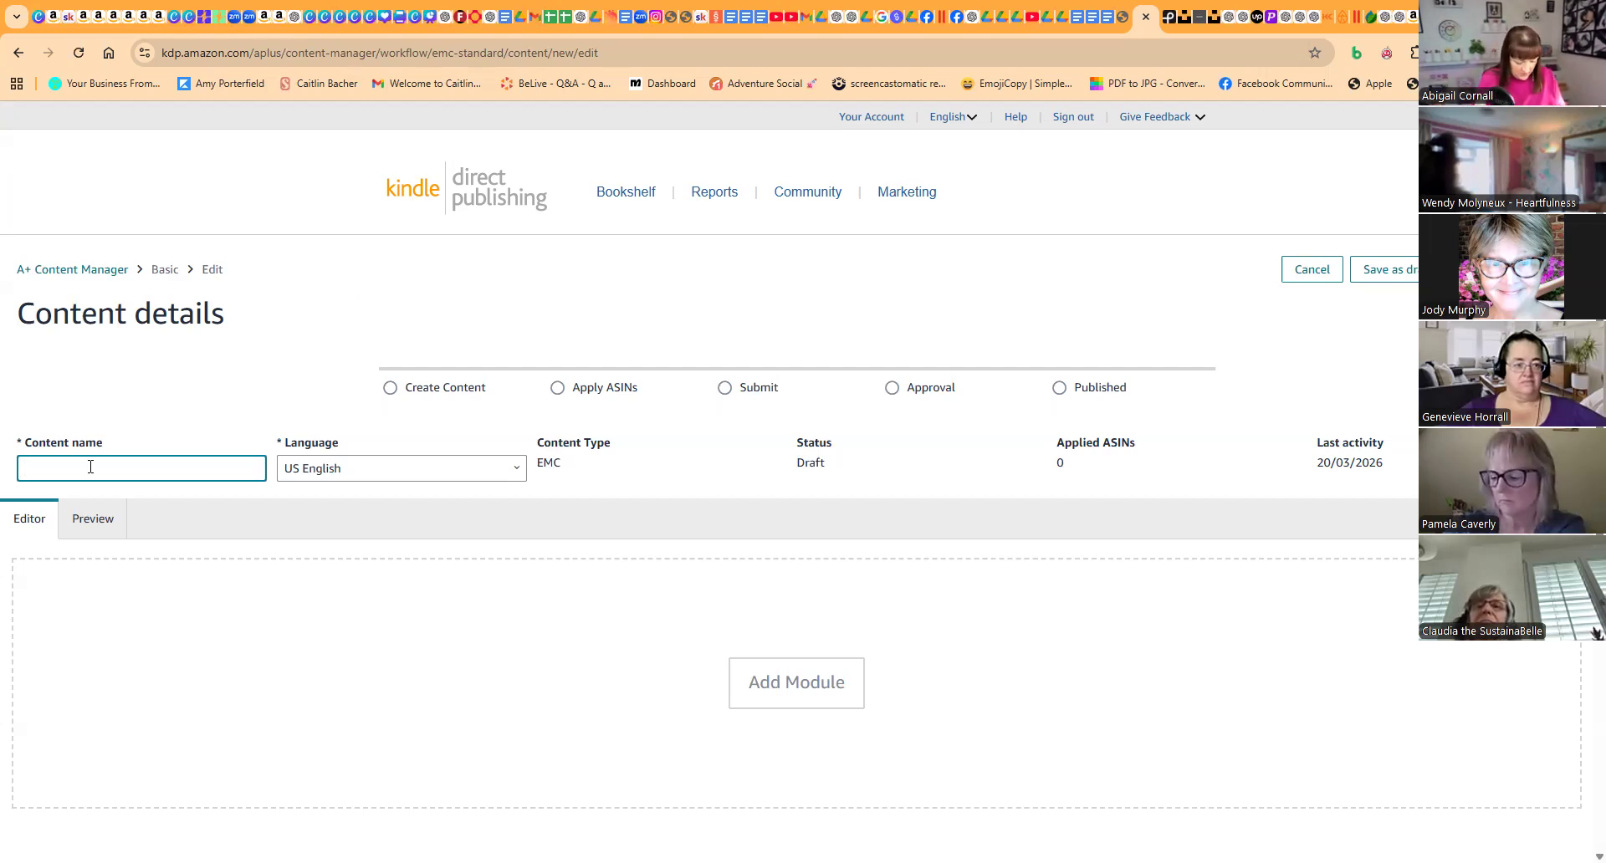
text(scape )
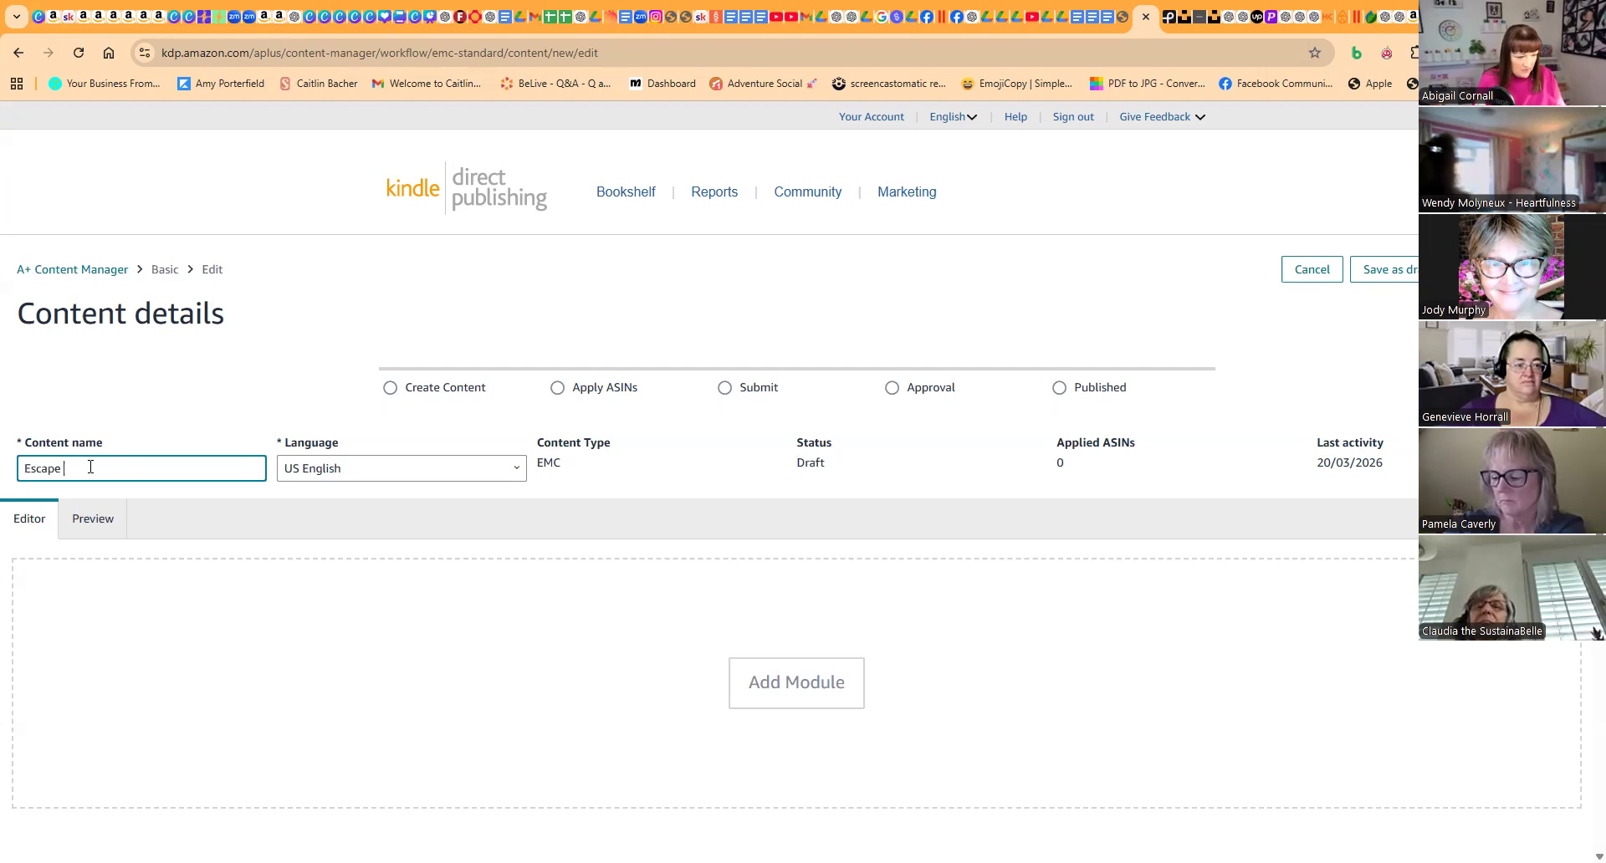
text(Room Midnight Manor A+)
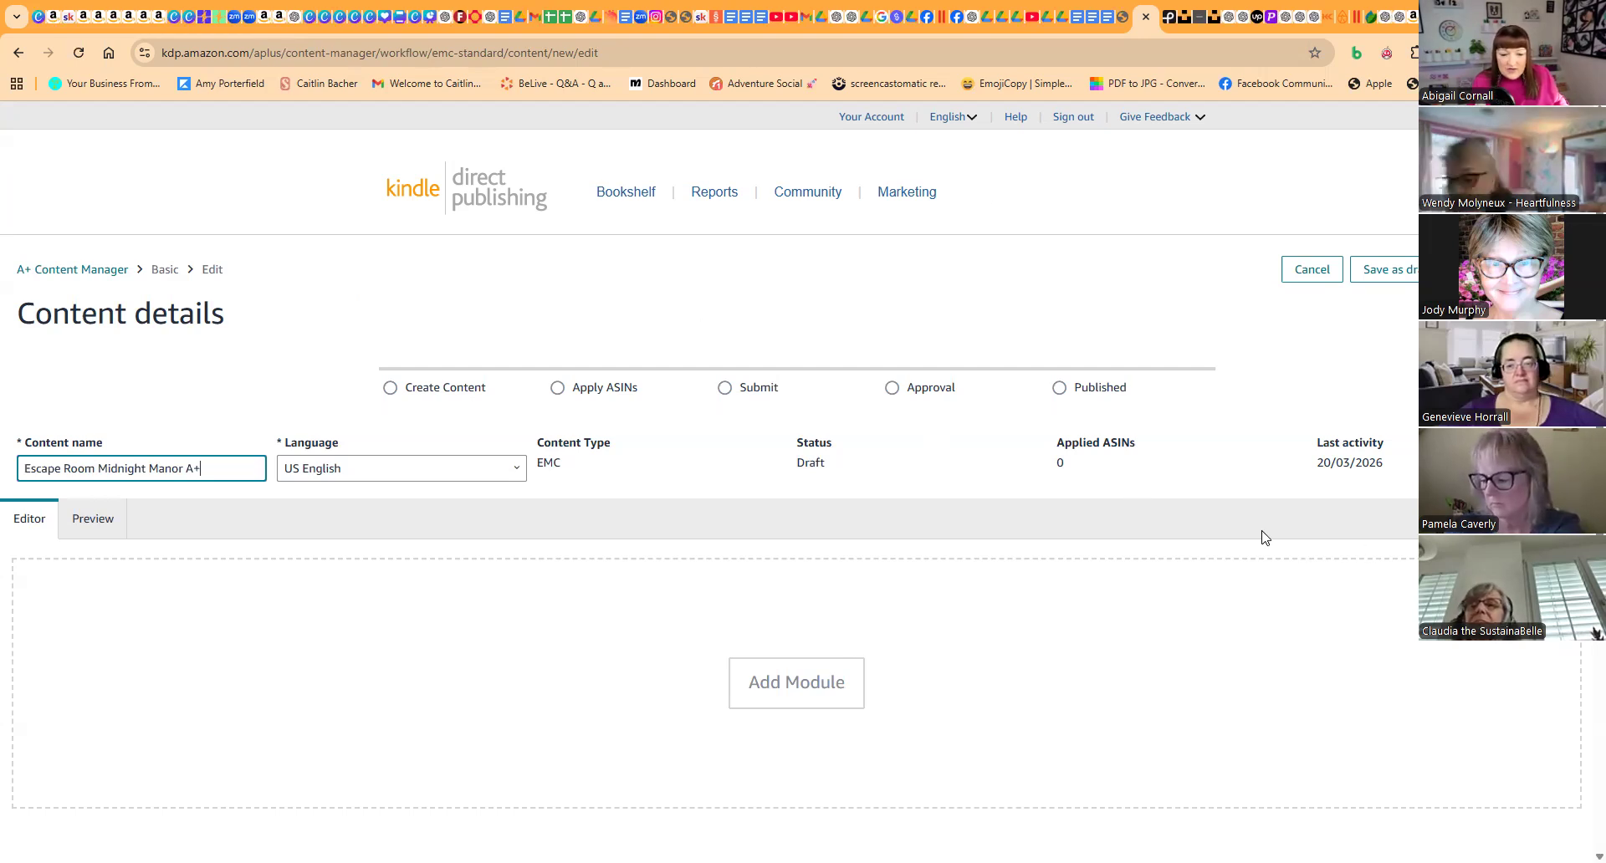
scroll(1255, 538, down, 2)
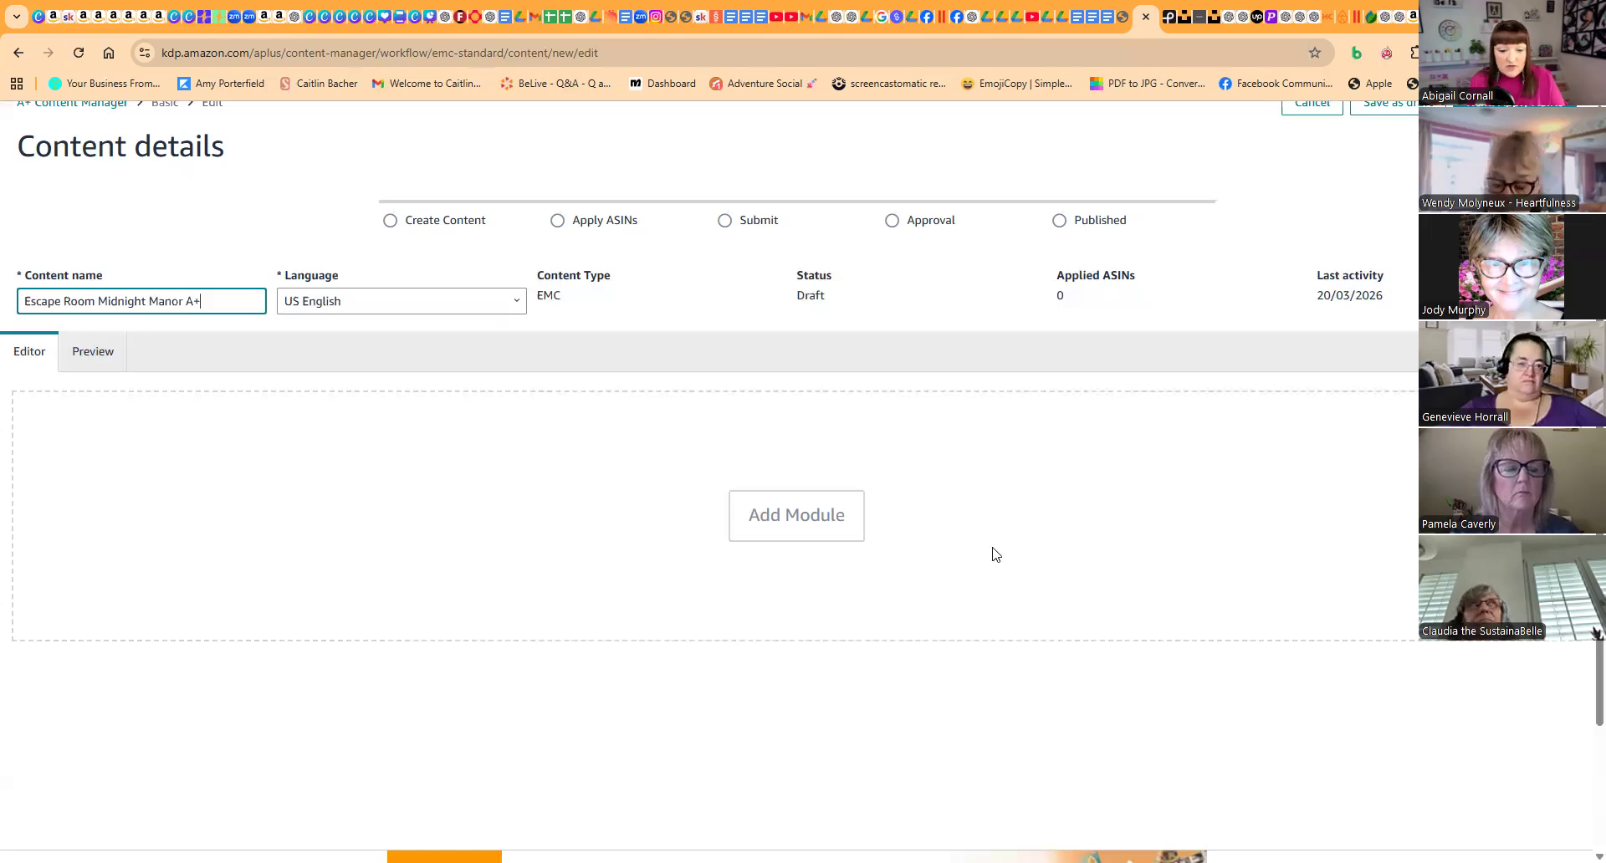
click(803, 519)
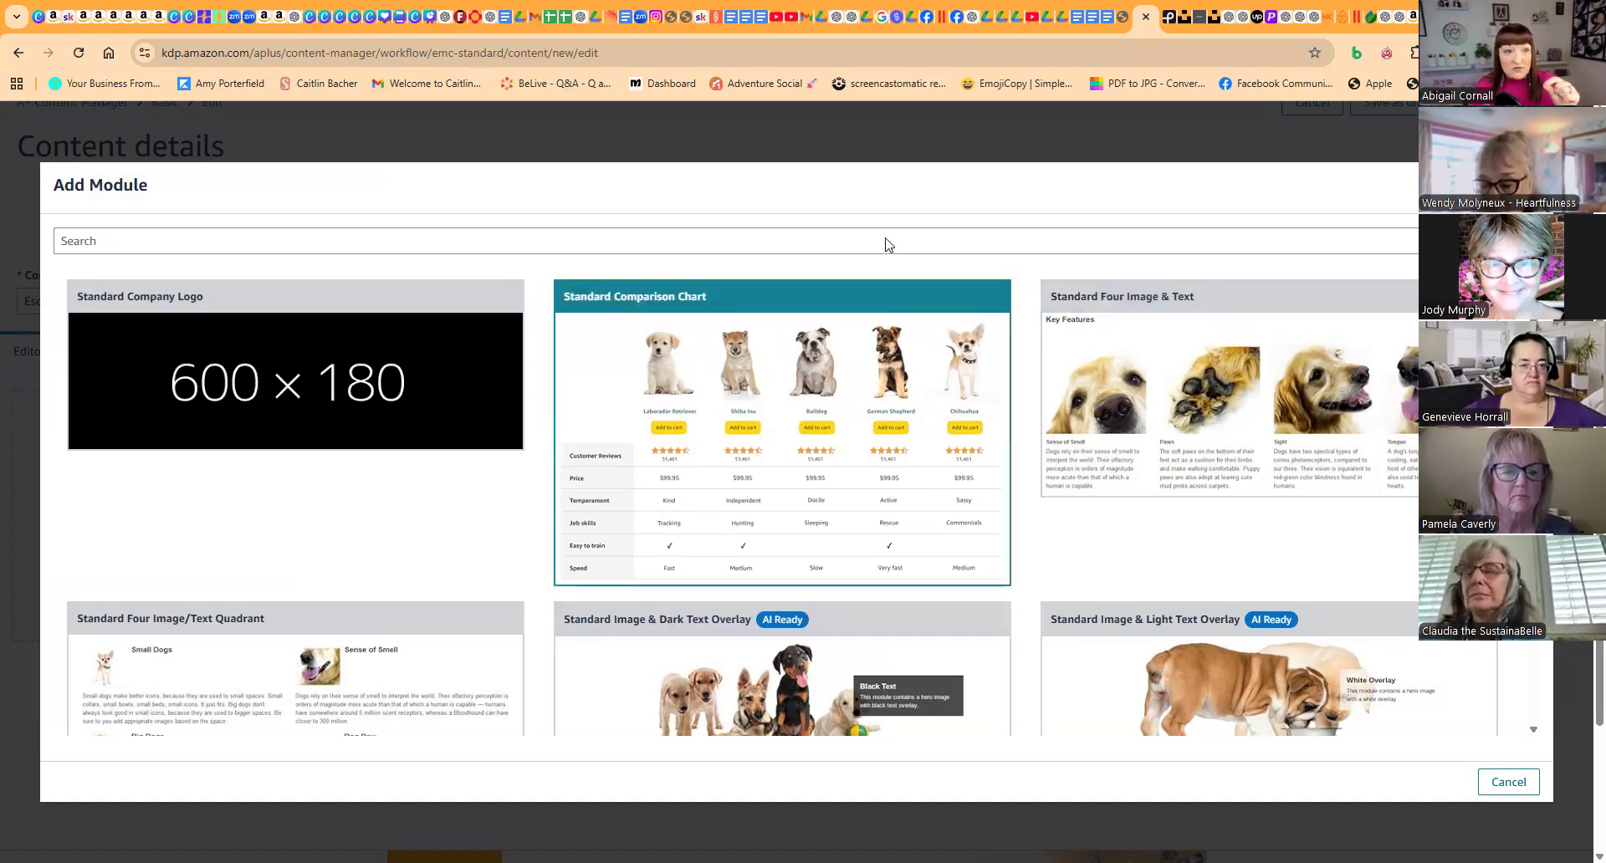
Examine the book comparison chart in the I Spy Bugs Amazon listing and compare it with the available A+ modules.
click(268, 19)
scroll(456, 463, down, 20)
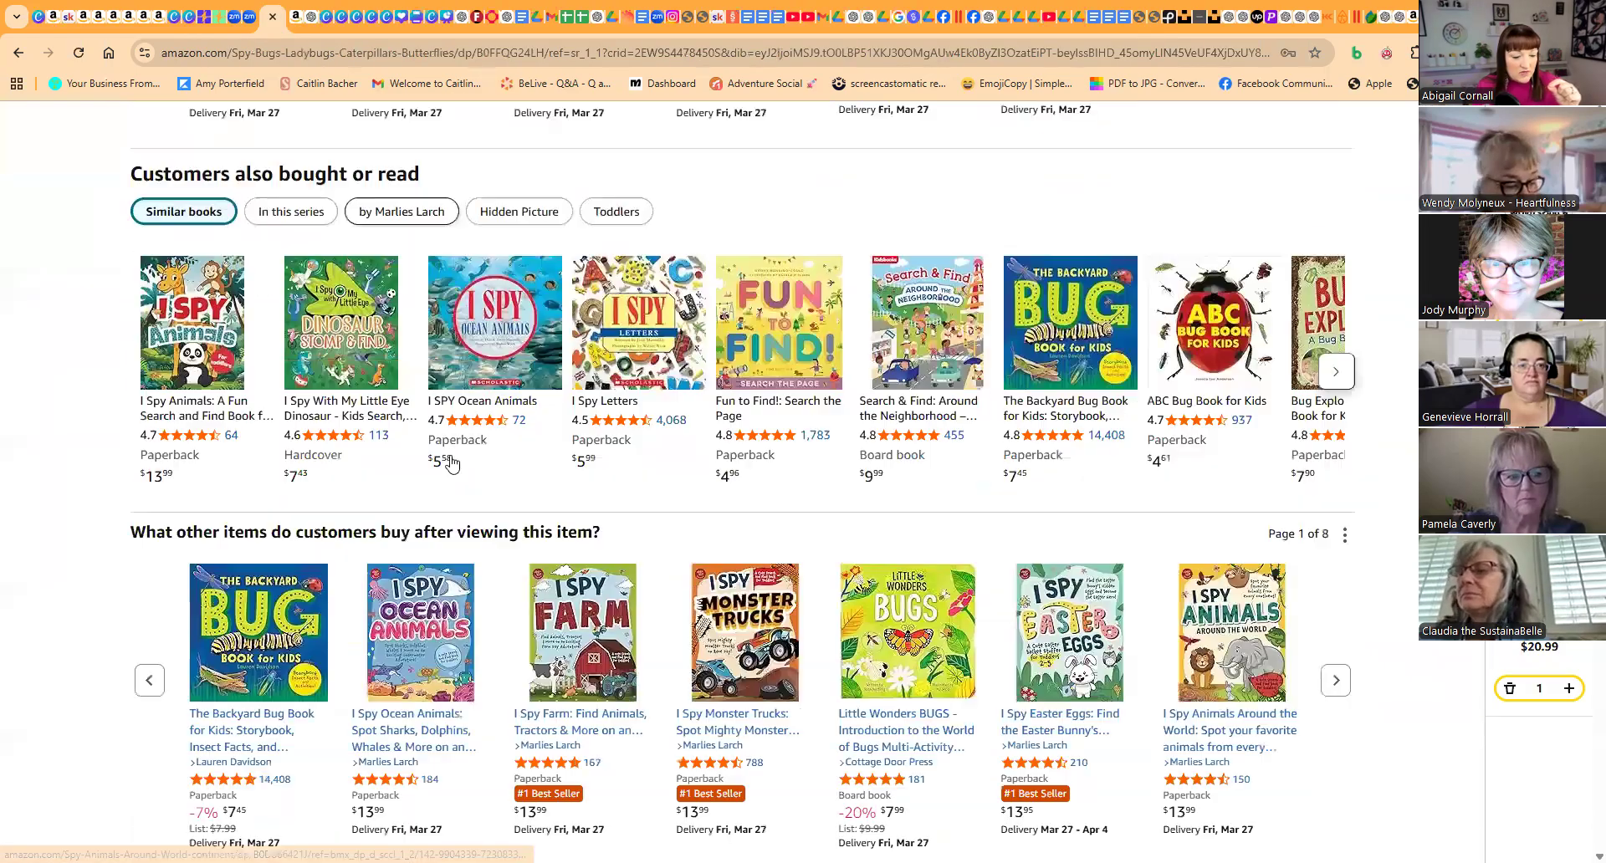
scroll(456, 463, down, 20)
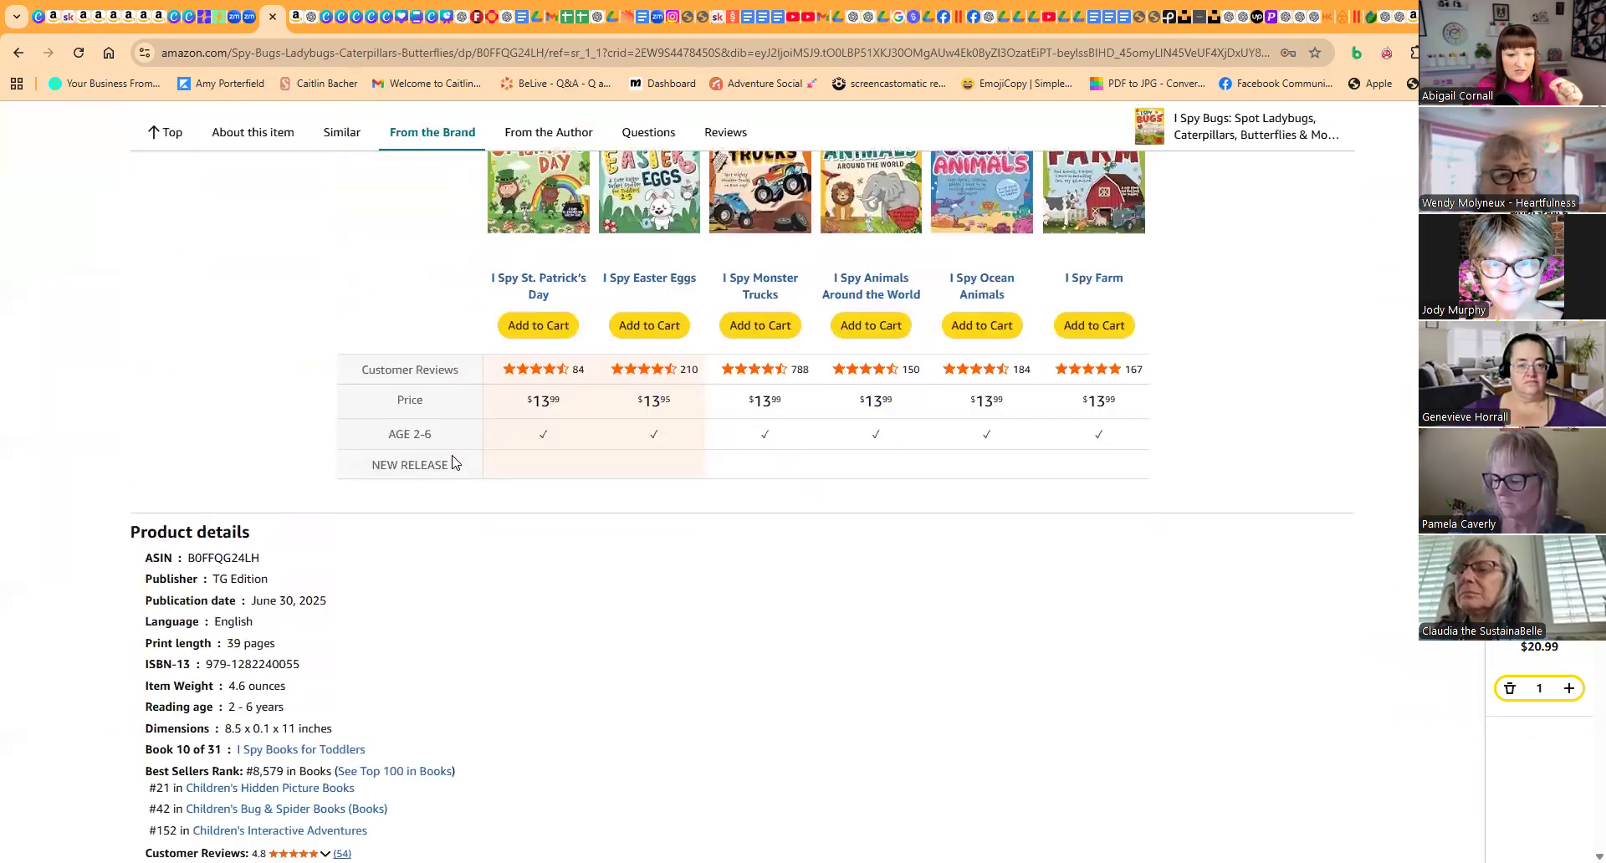
scroll(456, 463, up, 2)
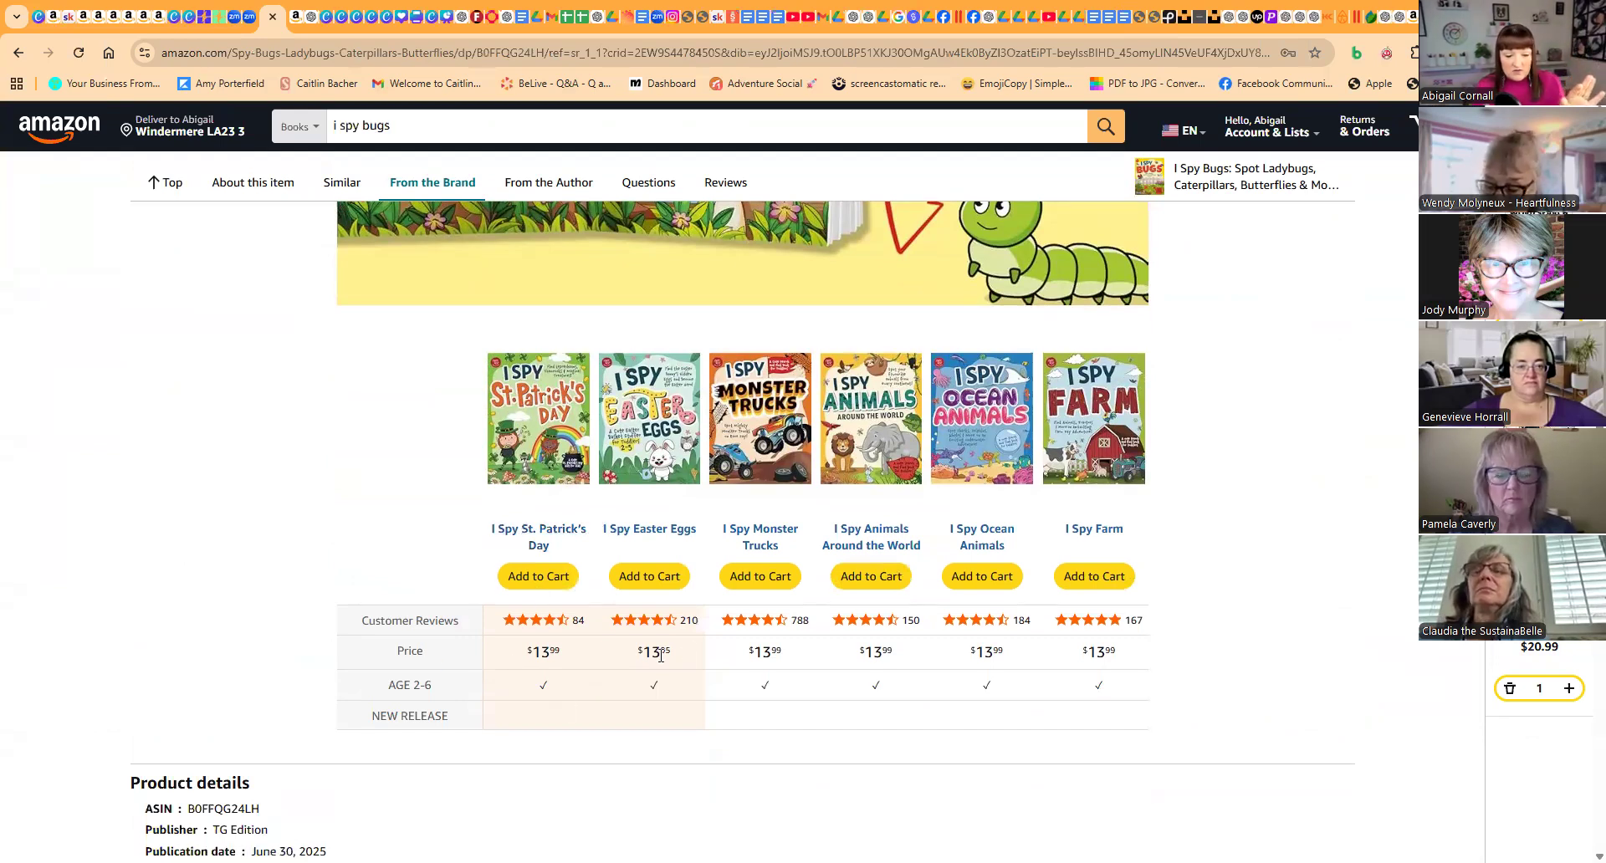
click(1155, 25)
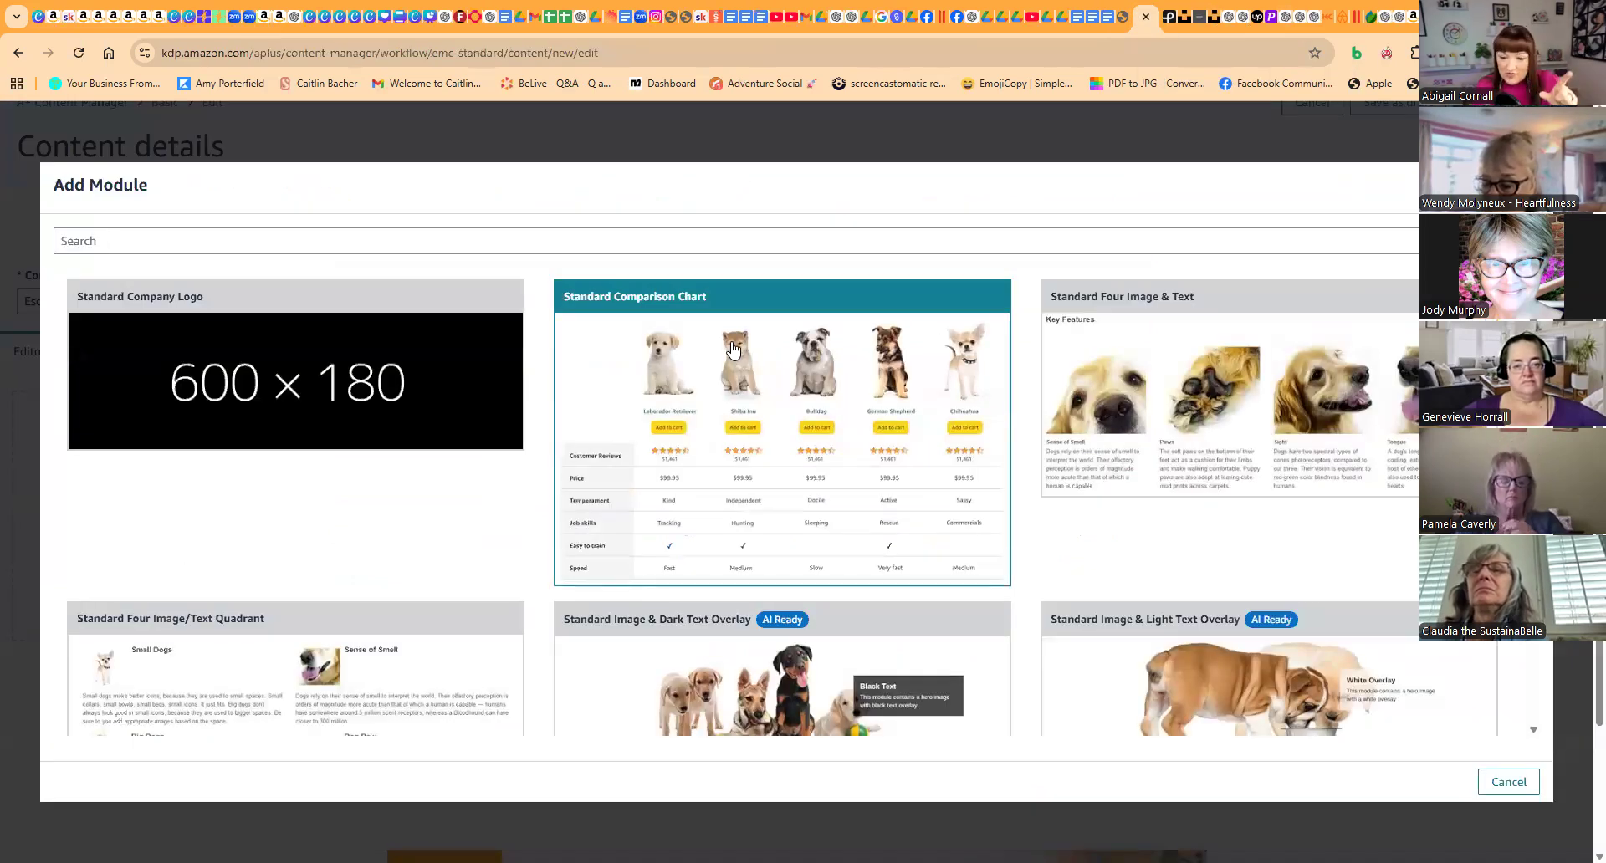
scroll(725, 351, down, 1)
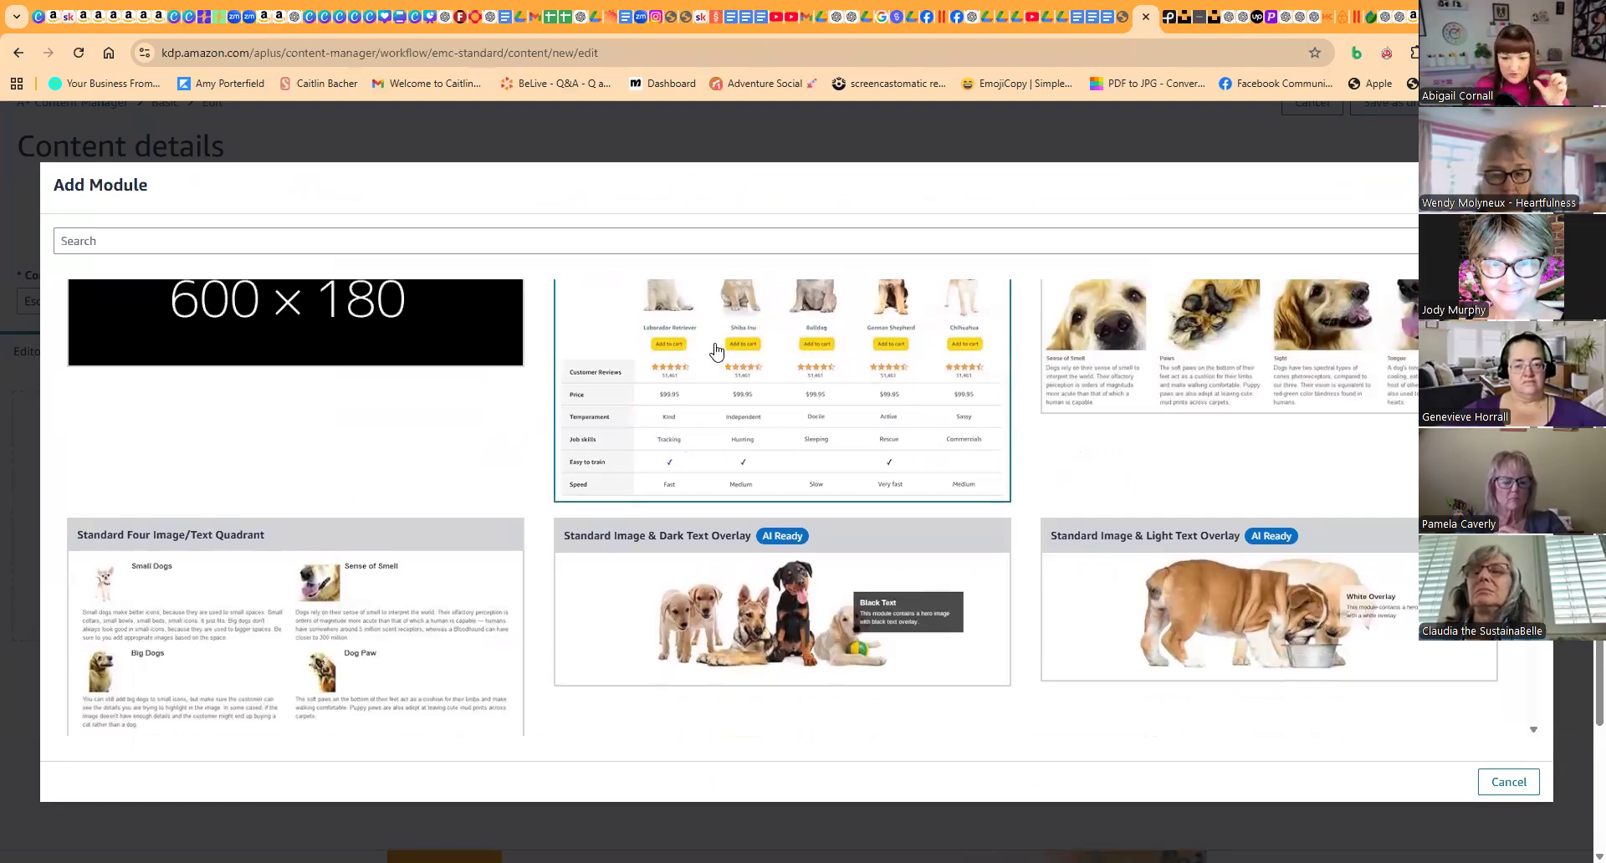
scroll(716, 351, down, 4)
scroll(718, 348, up, 5)
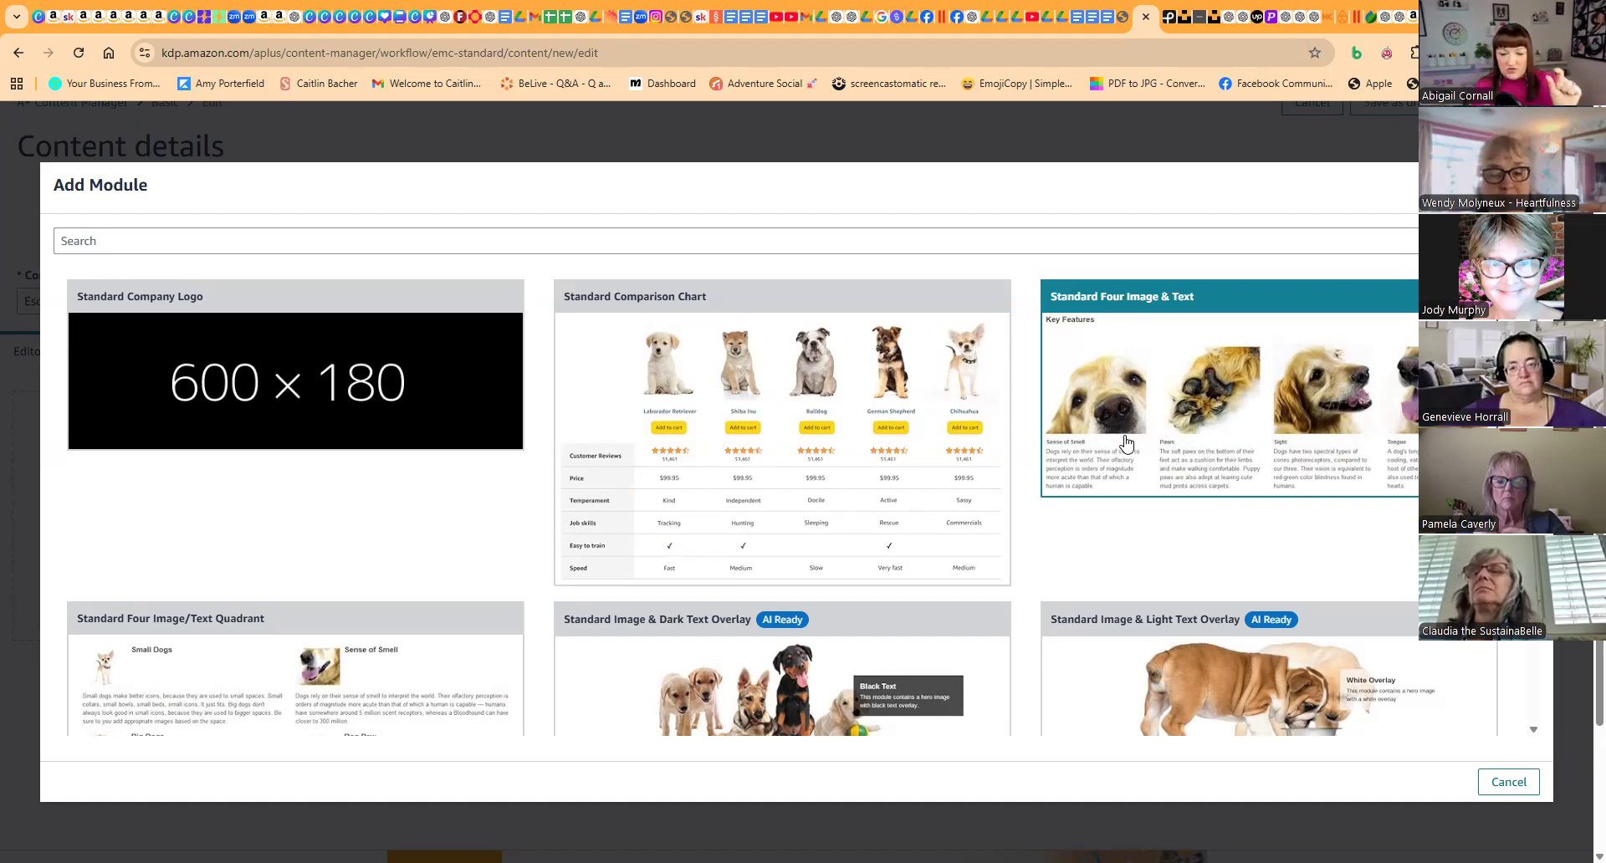
Compare the "Why choose this I Spy Book?" images and banners in the I Spy Bugs listing with the image and text modules.
click(264, 23)
scroll(687, 428, up, 12)
scroll(689, 429, up, 1)
scroll(677, 494, down, 3)
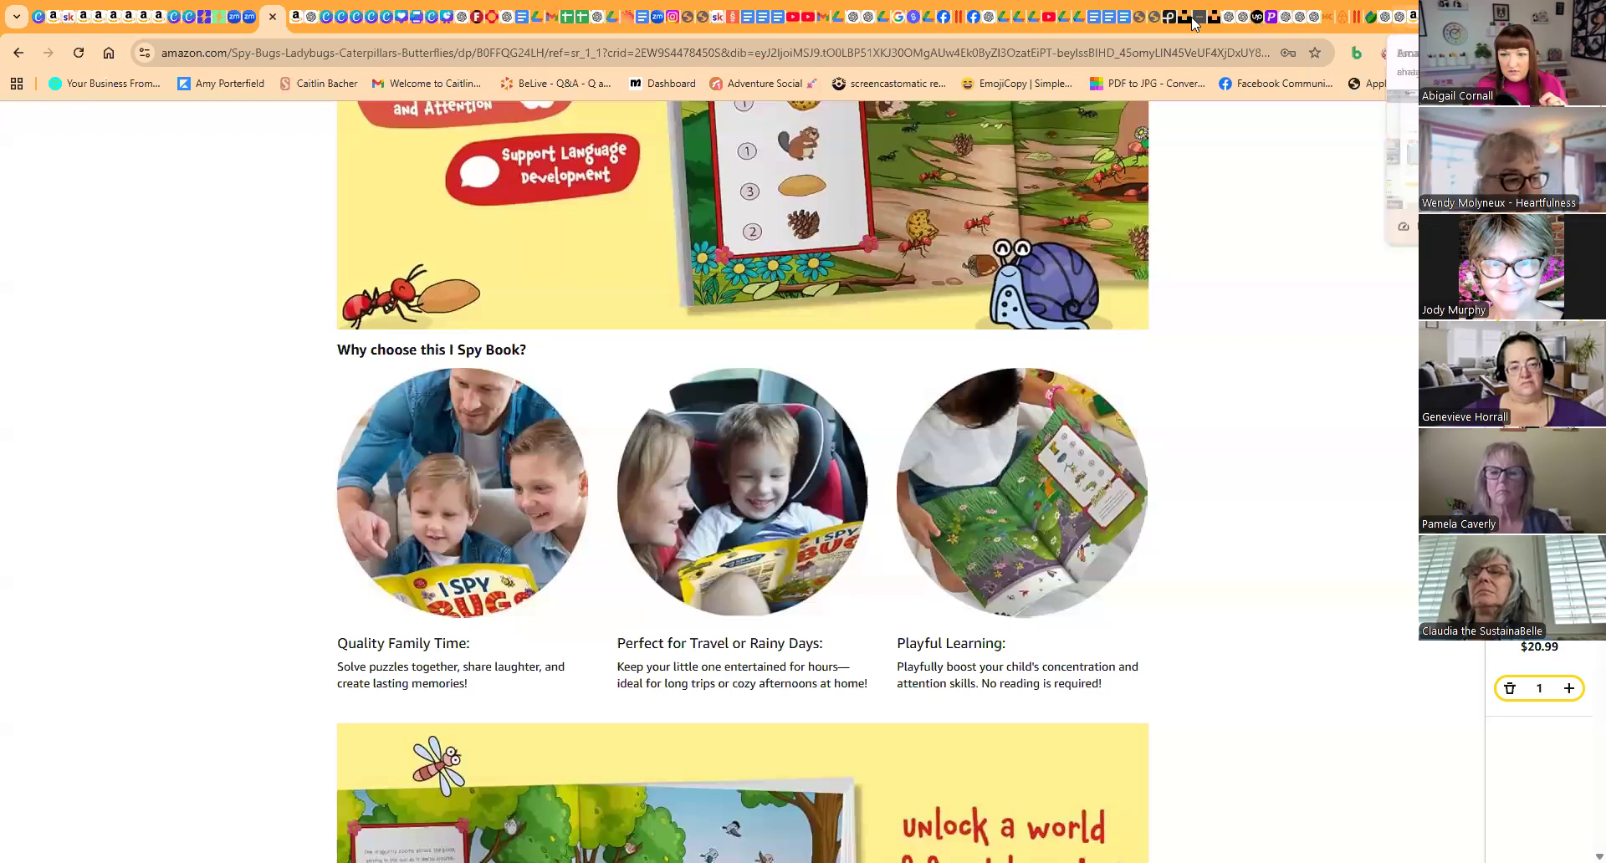
click(1158, 19)
scroll(896, 441, down, 3)
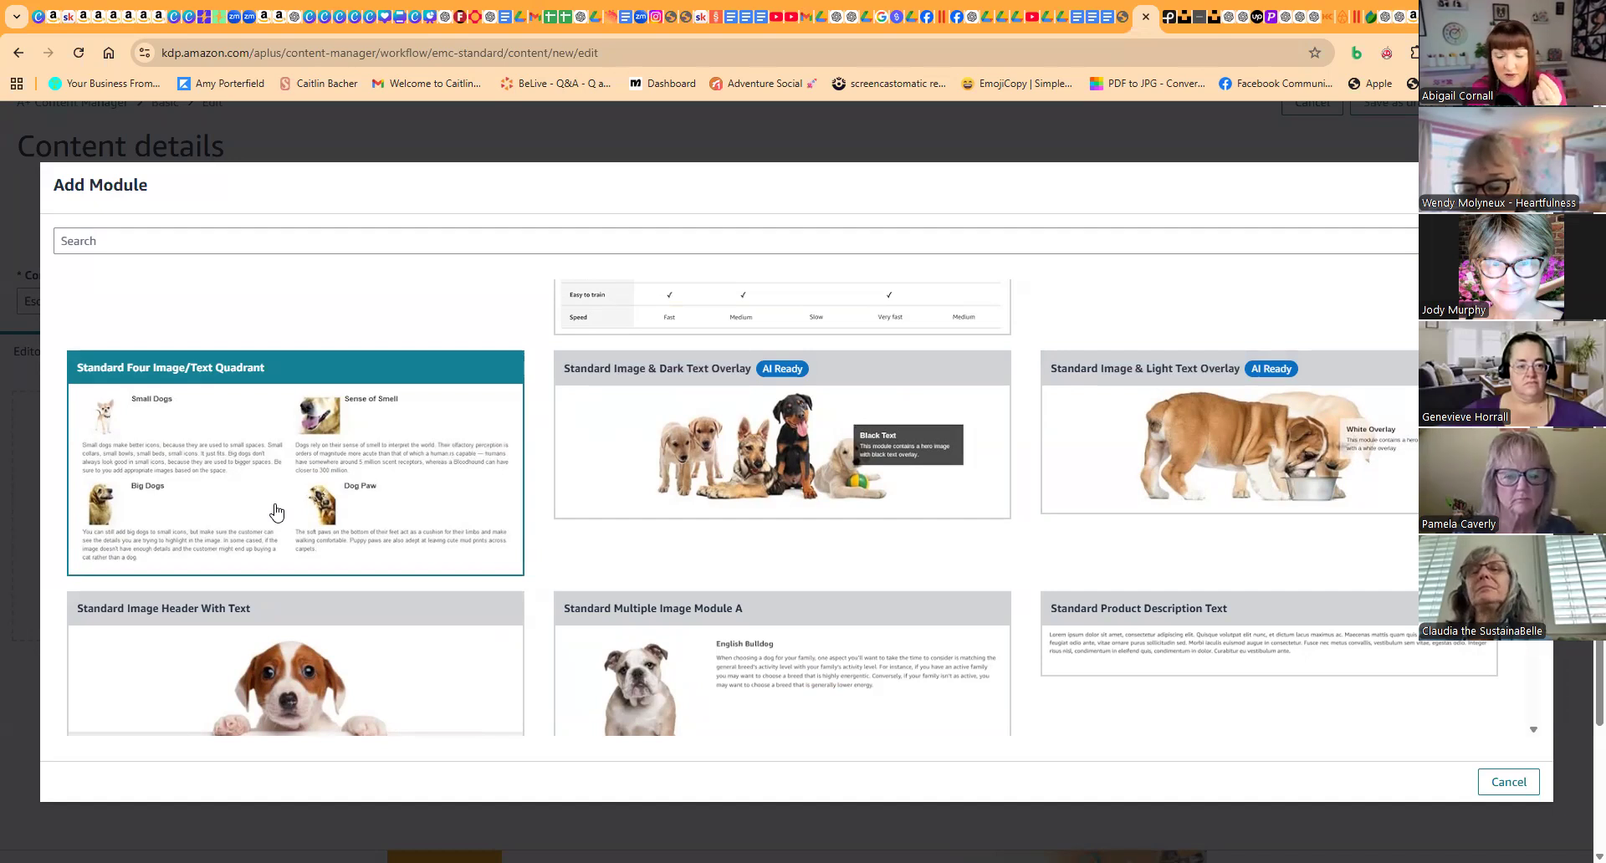
scroll(277, 512, down, 3)
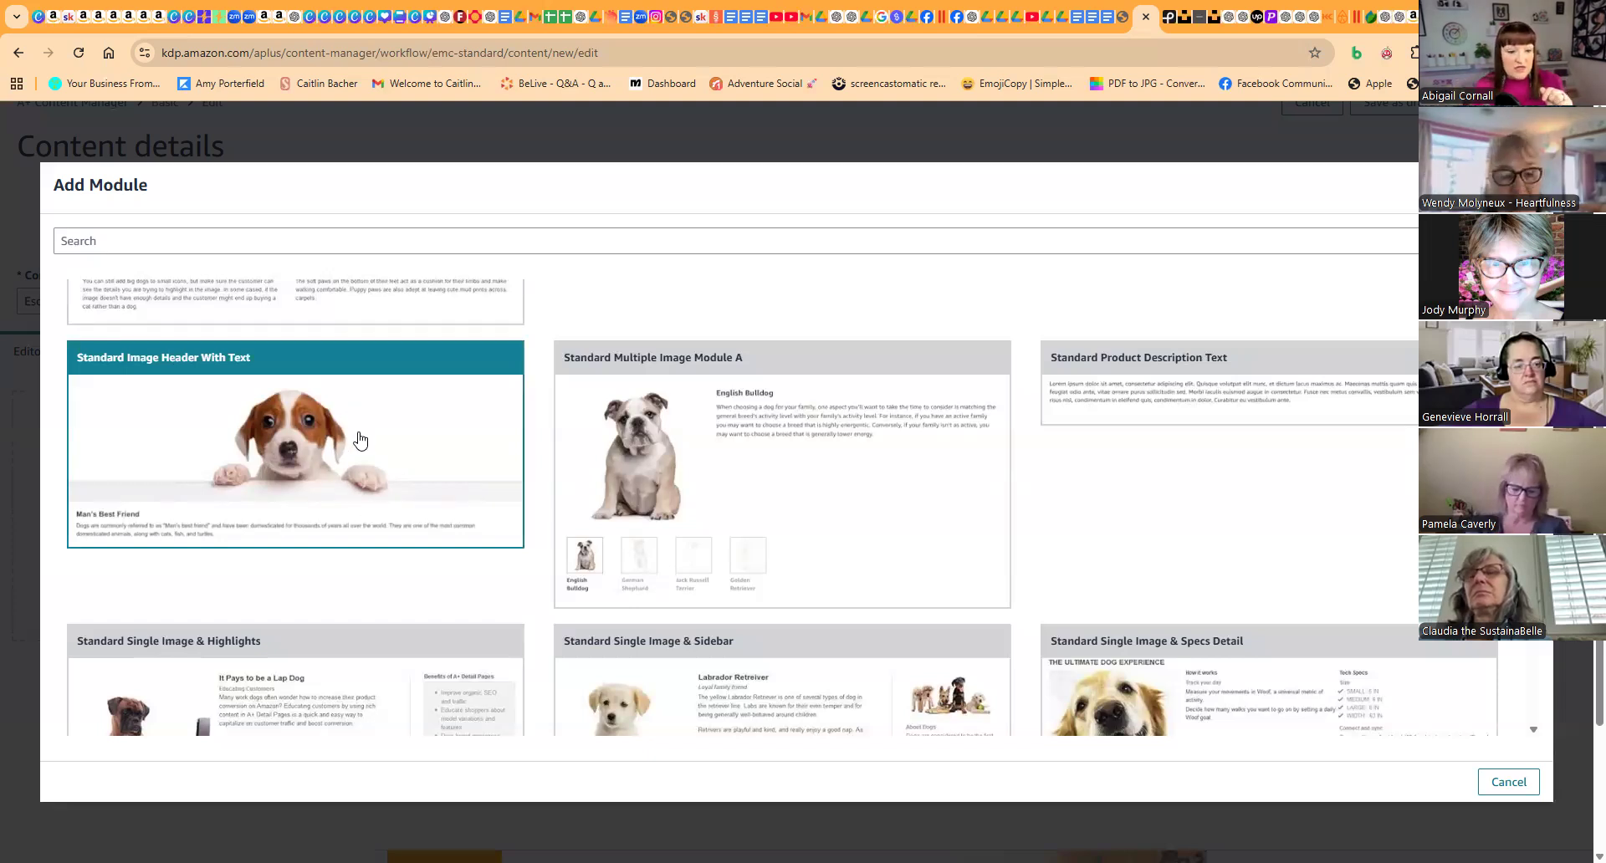
click(267, 18)
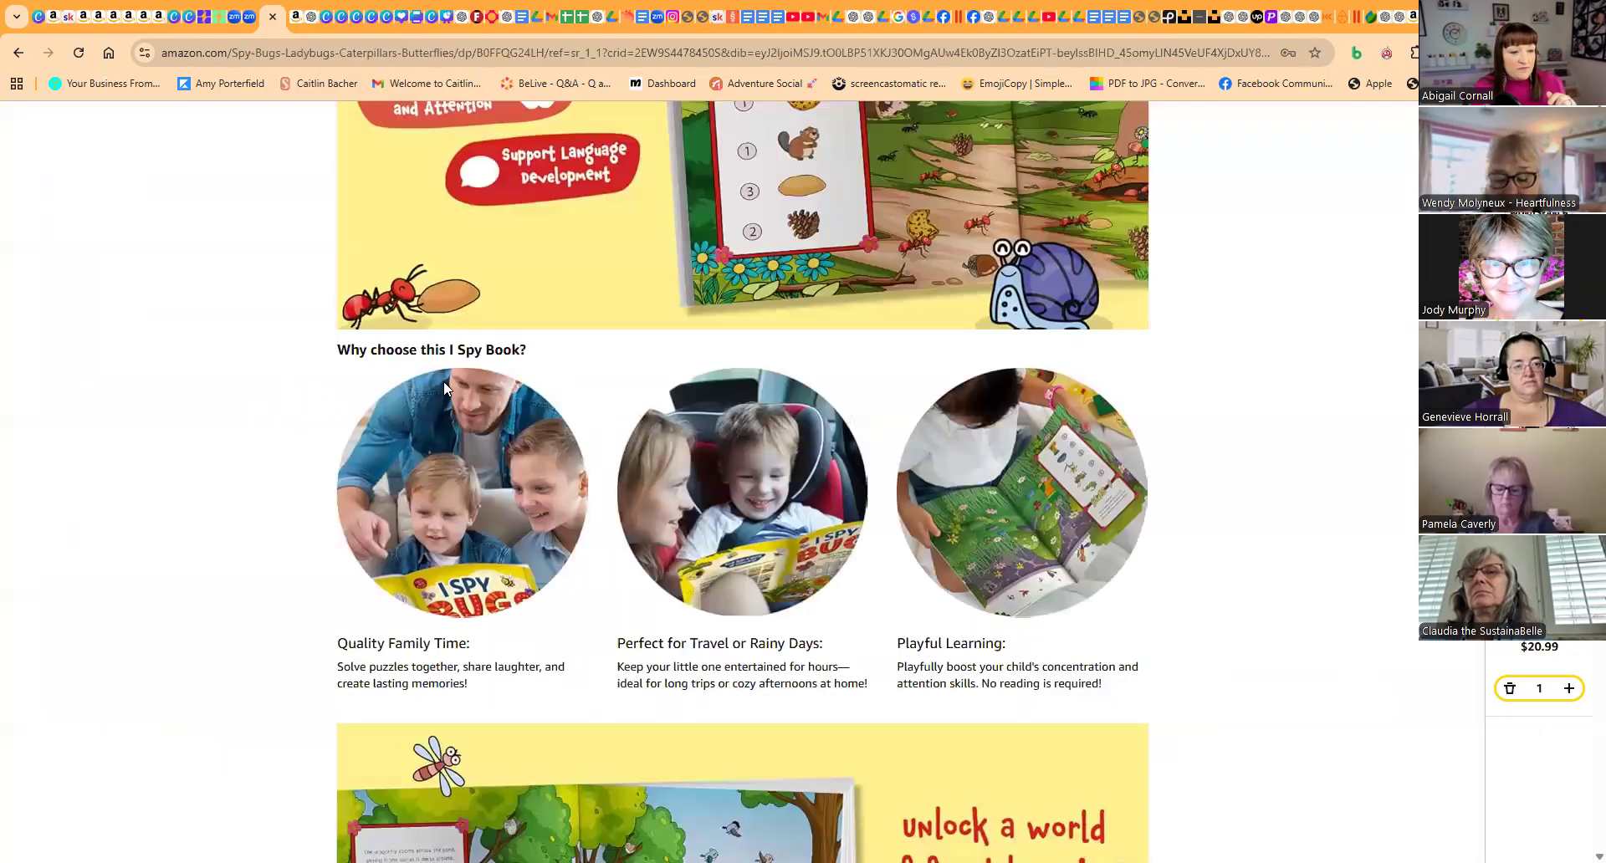
scroll(509, 492, up, 10)
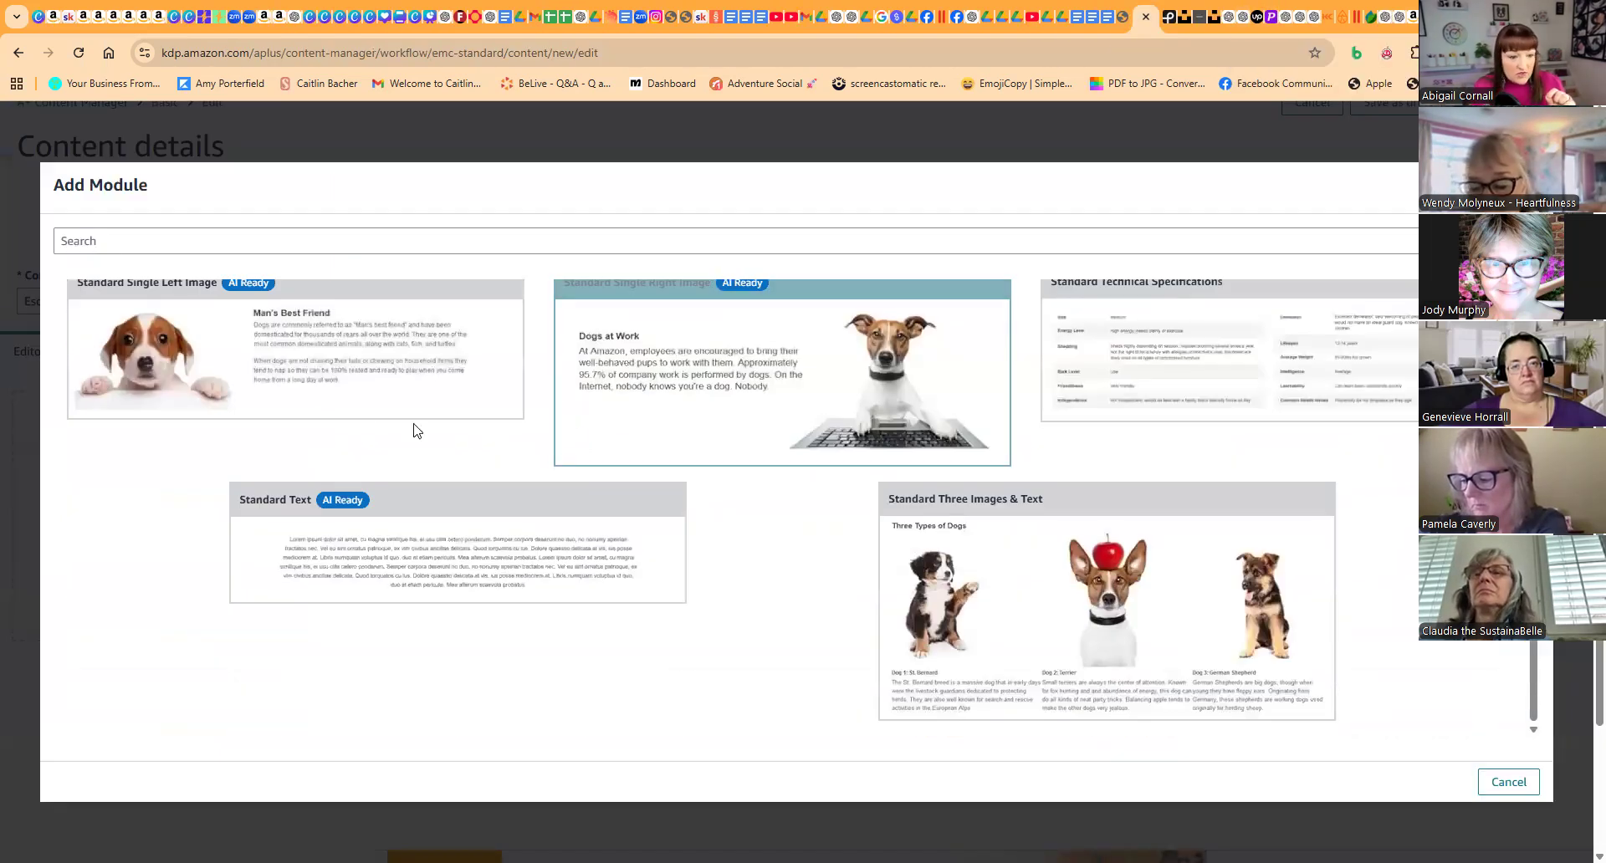
Add a Standard Company Logo module to the A+ content.
scroll(358, 410, up, 10)
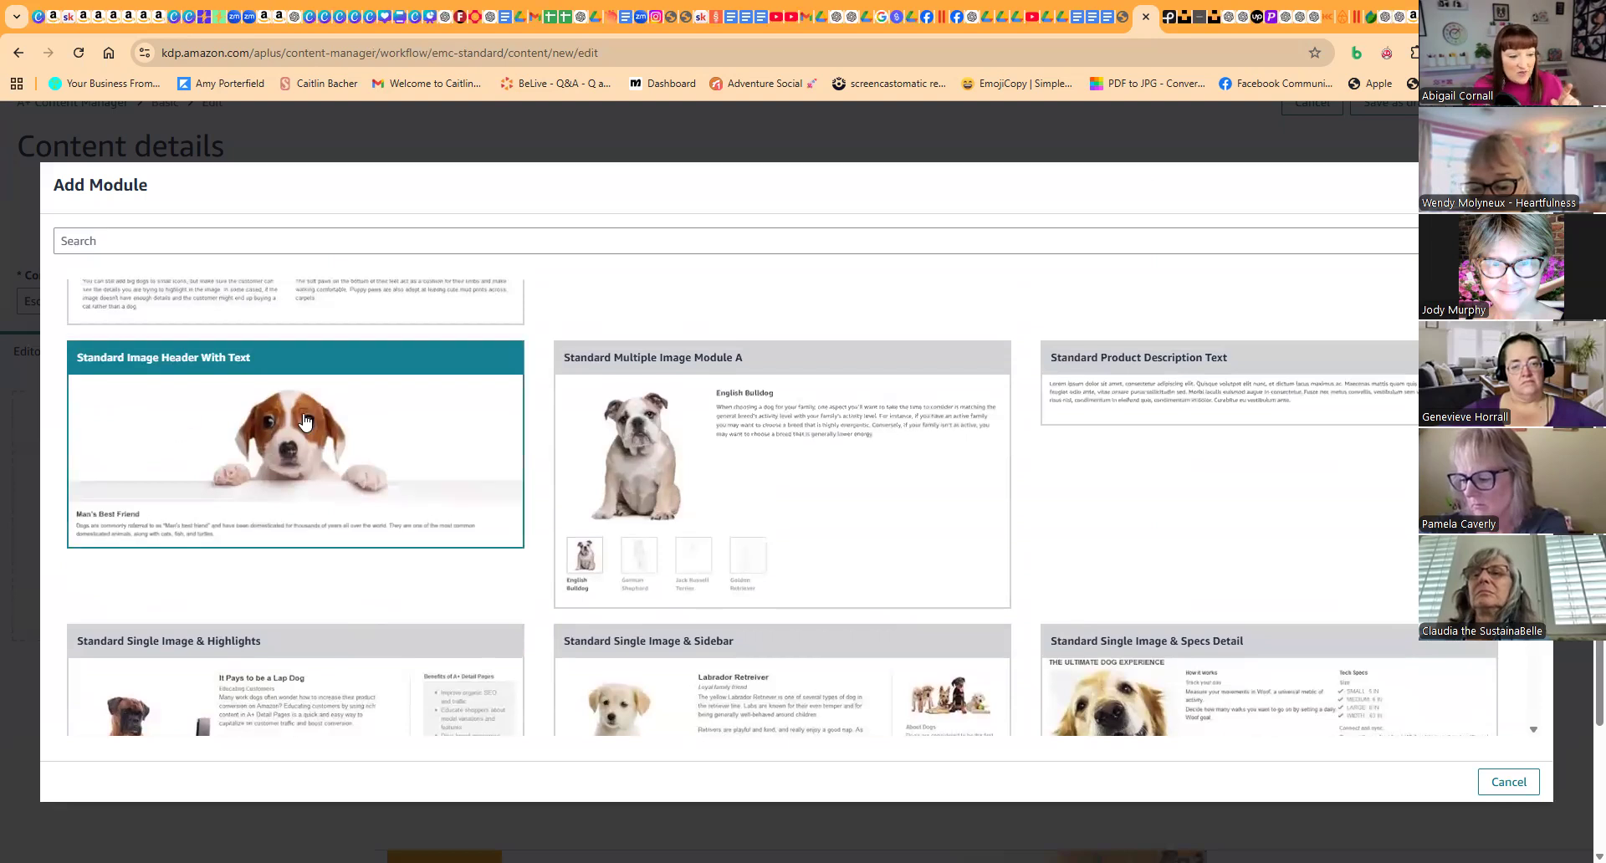
scroll(309, 468, down, 1)
scroll(316, 495, up, 3)
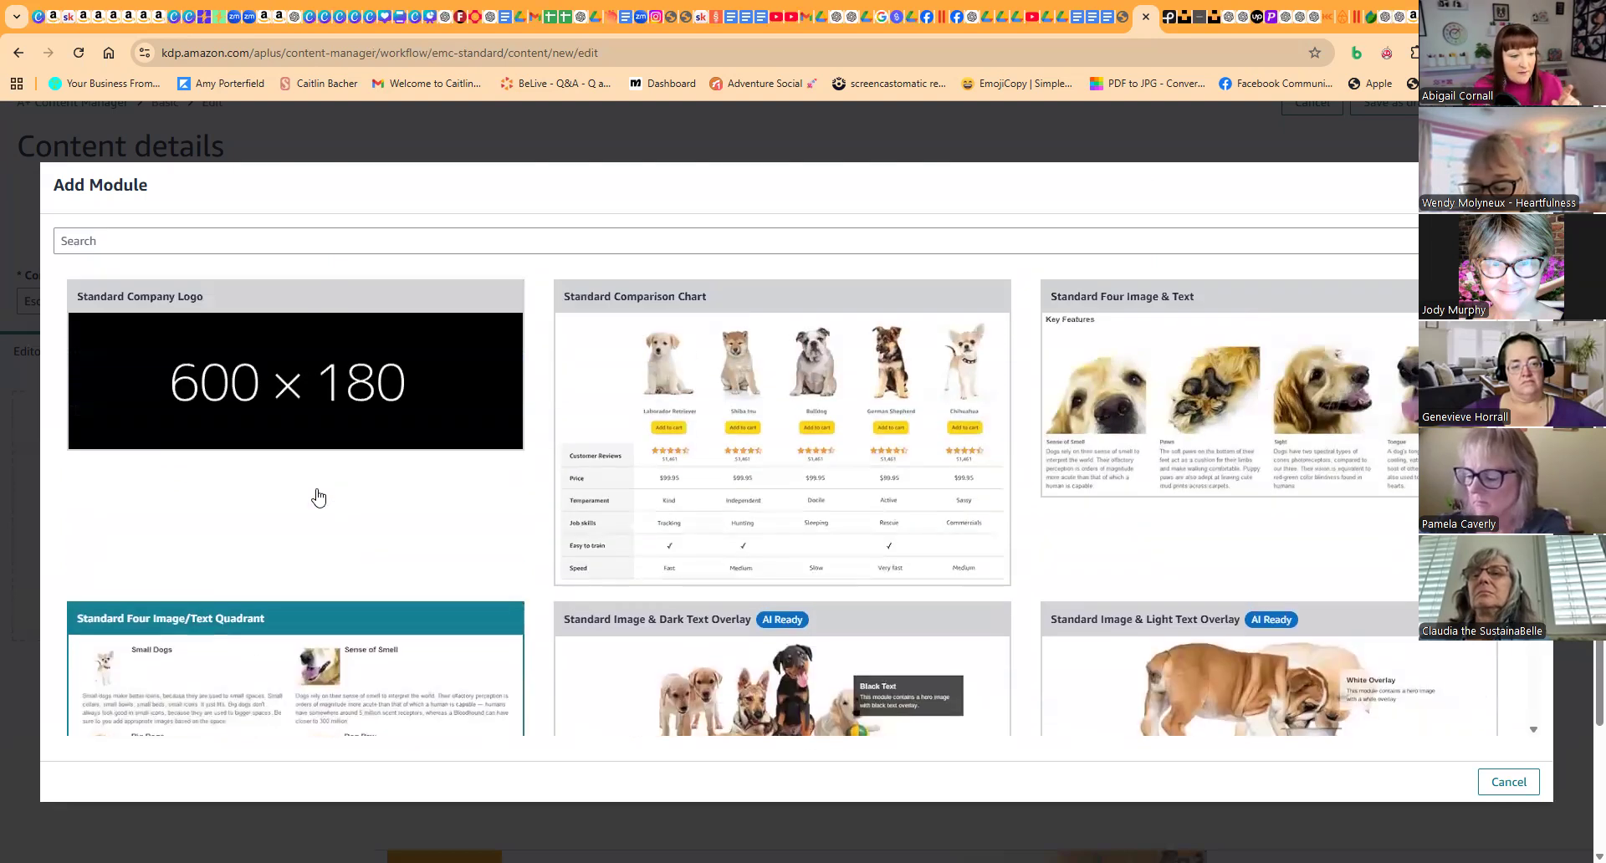
click(264, 368)
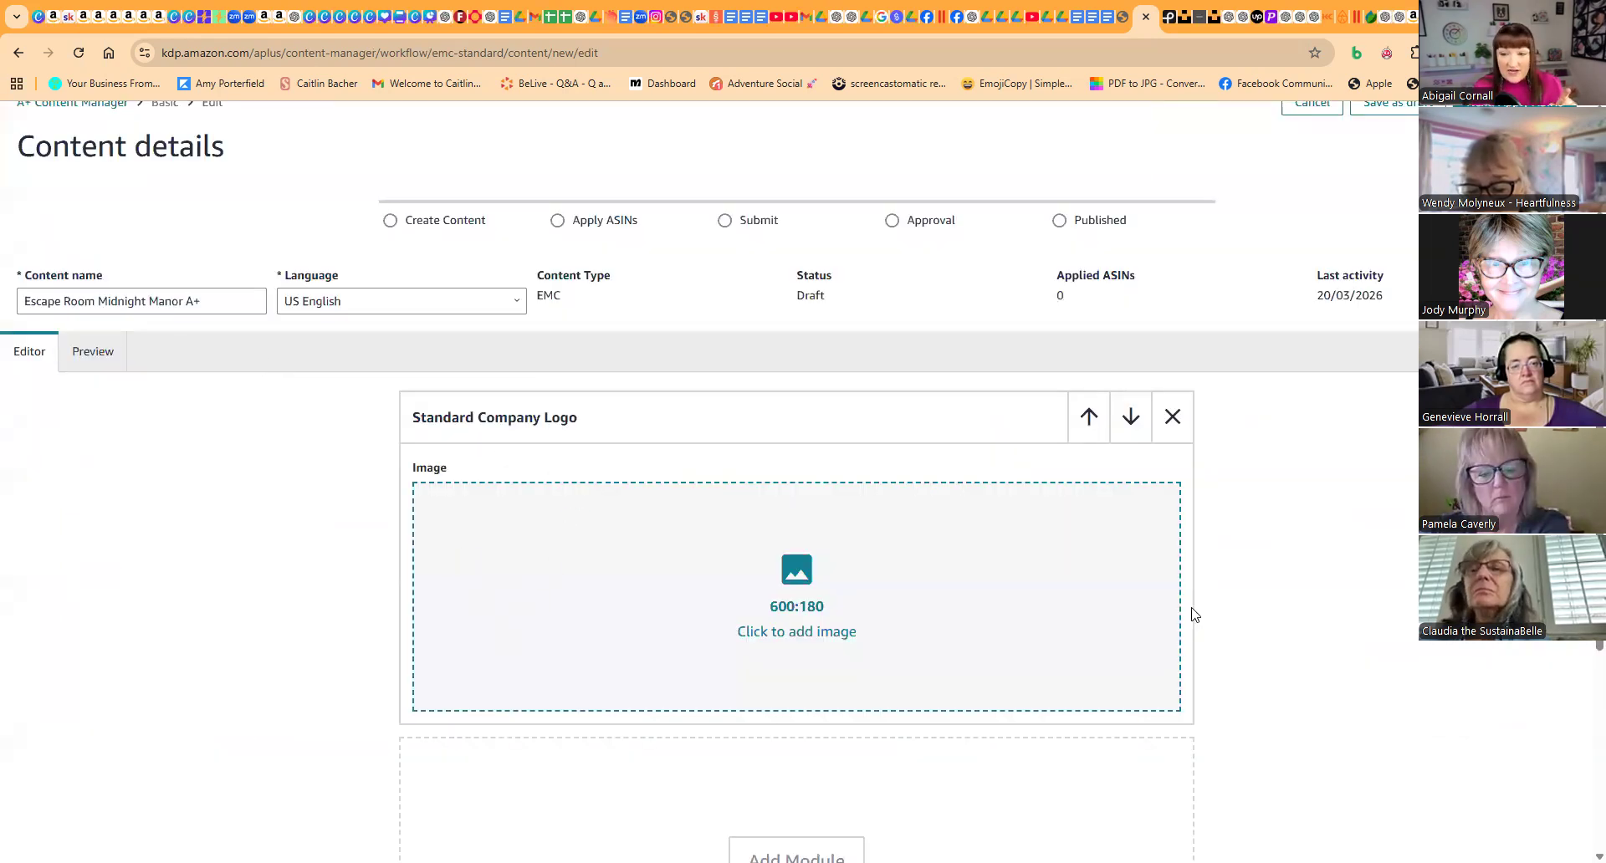
Browse the available modules and add a Standard Image Header With Text module below the company logo.
scroll(807, 590, down, 3)
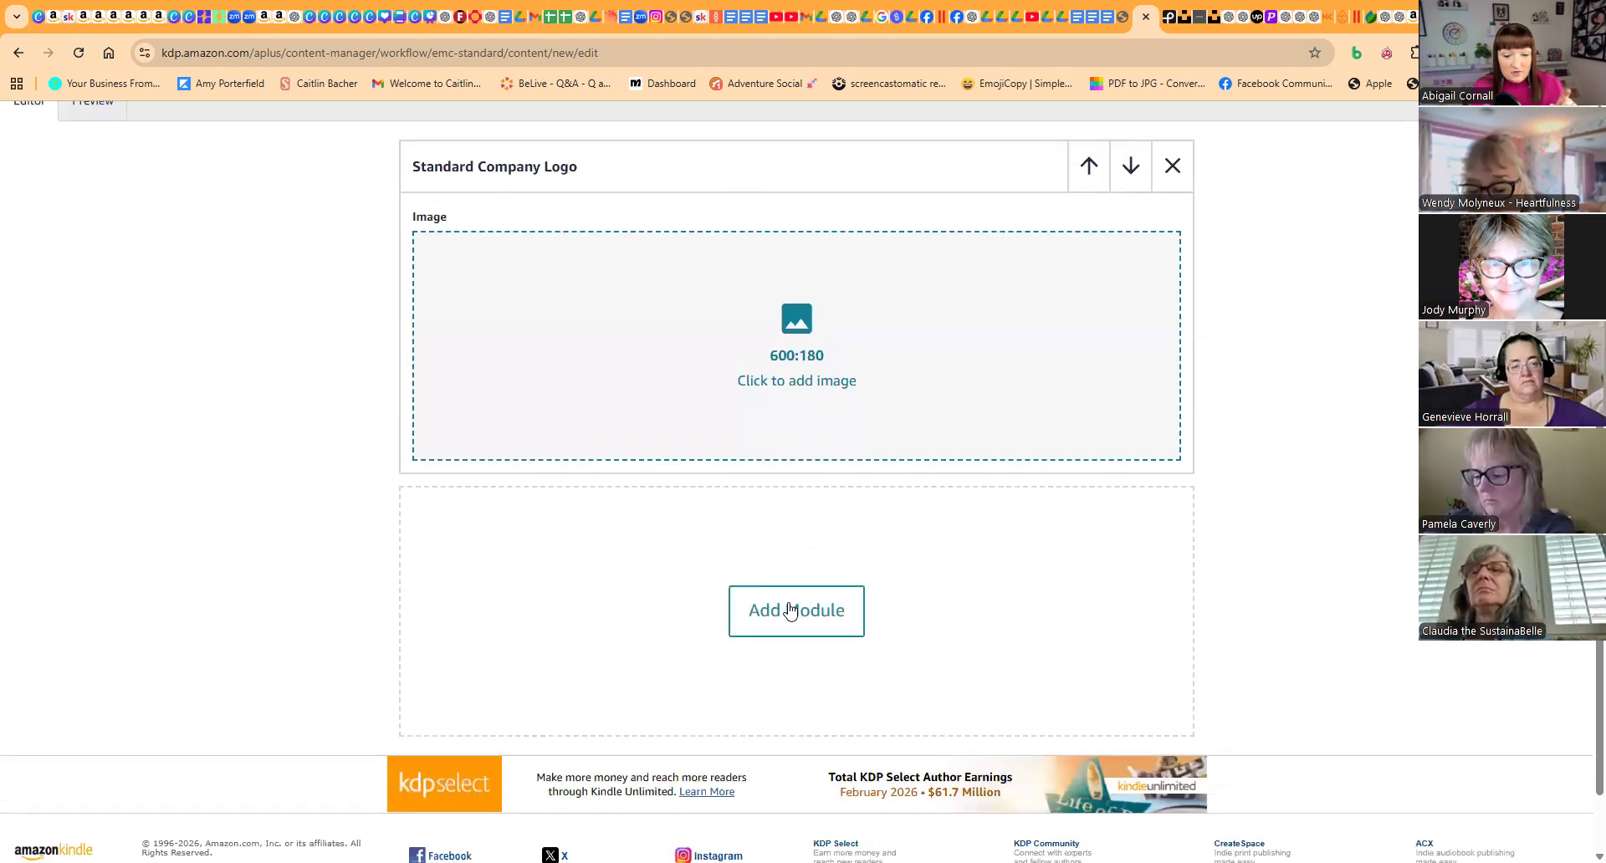
click(790, 612)
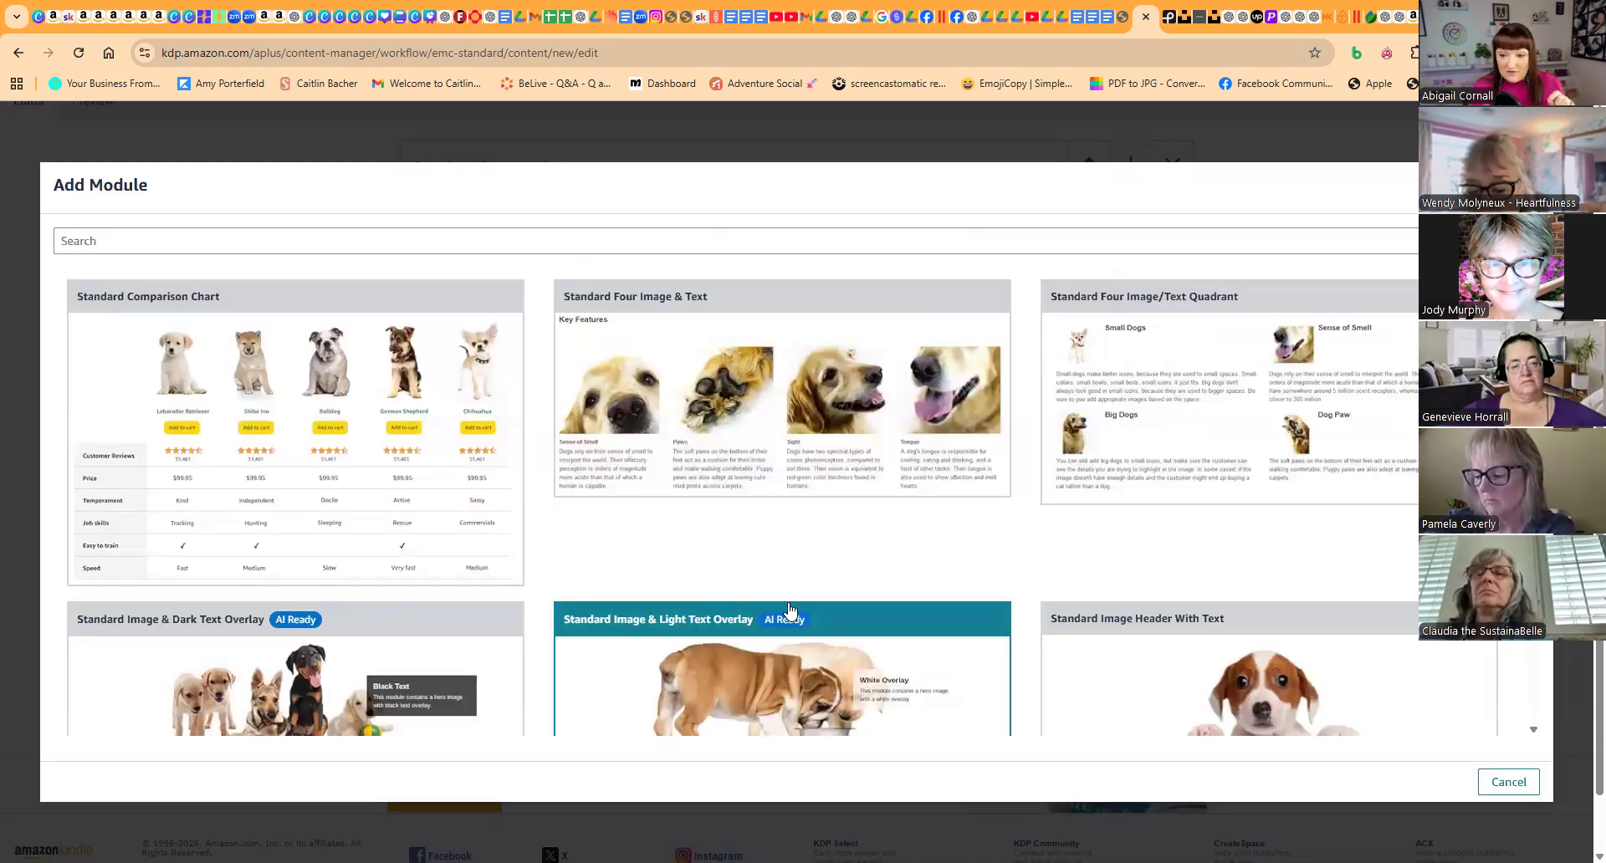
scroll(791, 607, down, 10)
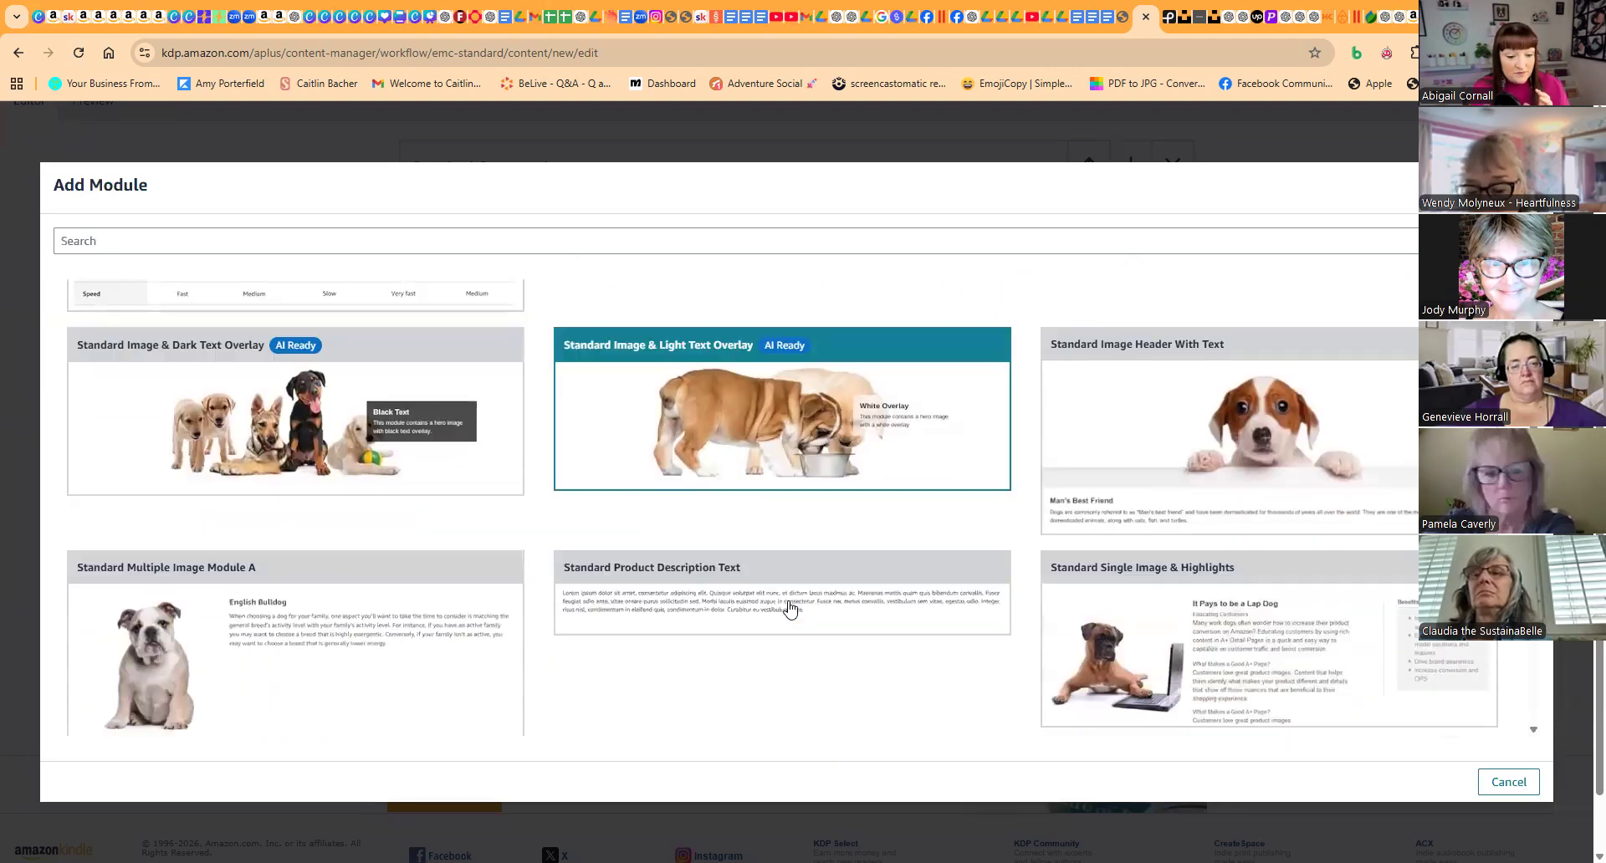
scroll(786, 608, down, 3)
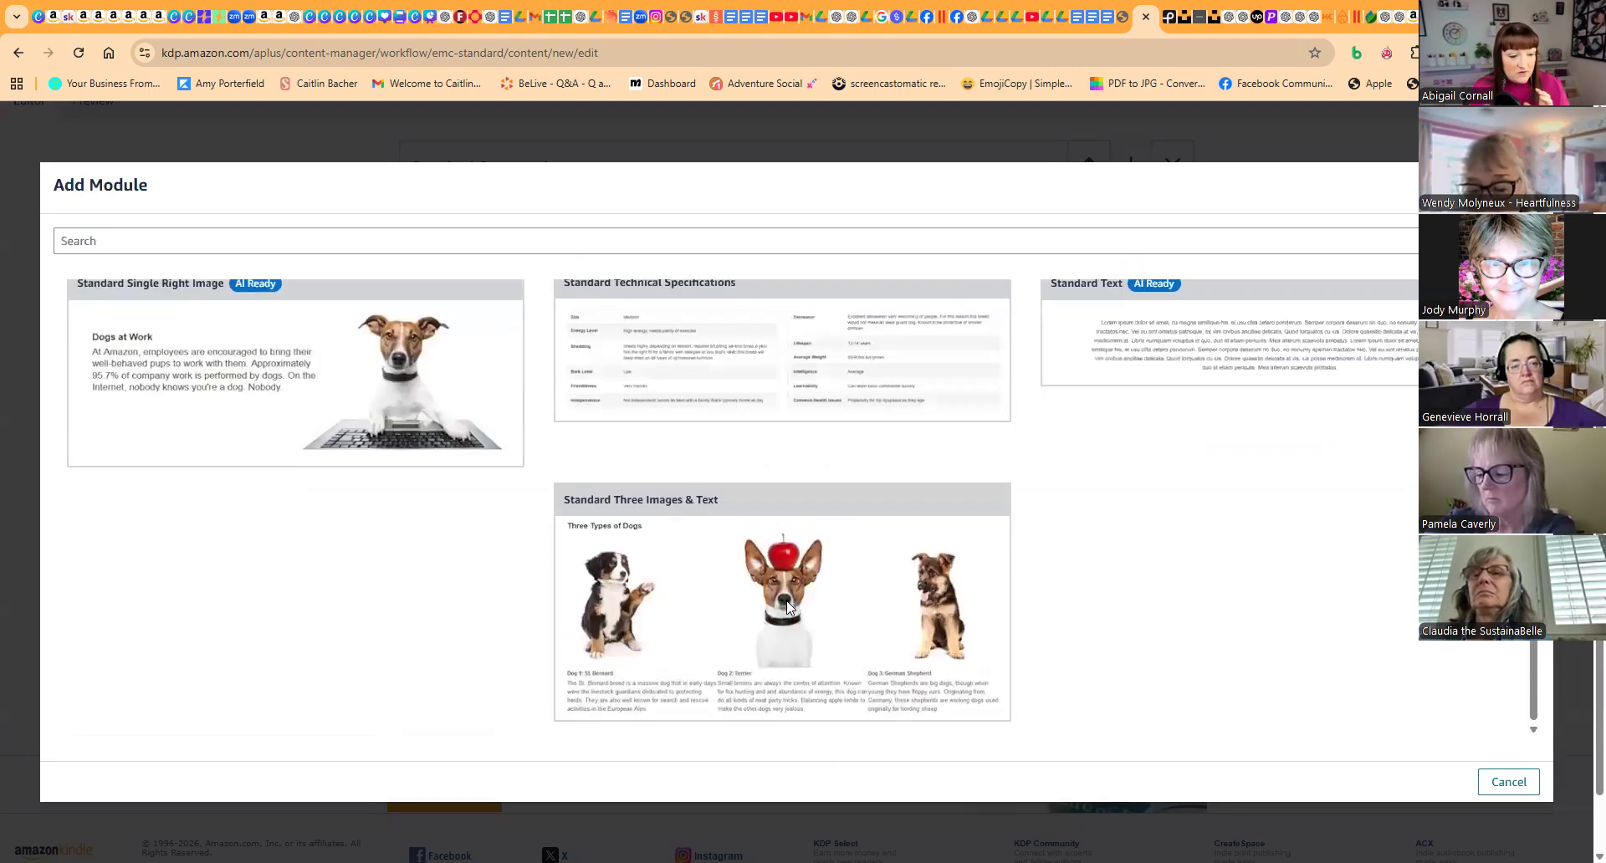
scroll(778, 605, up, 5)
scroll(778, 606, up, 3)
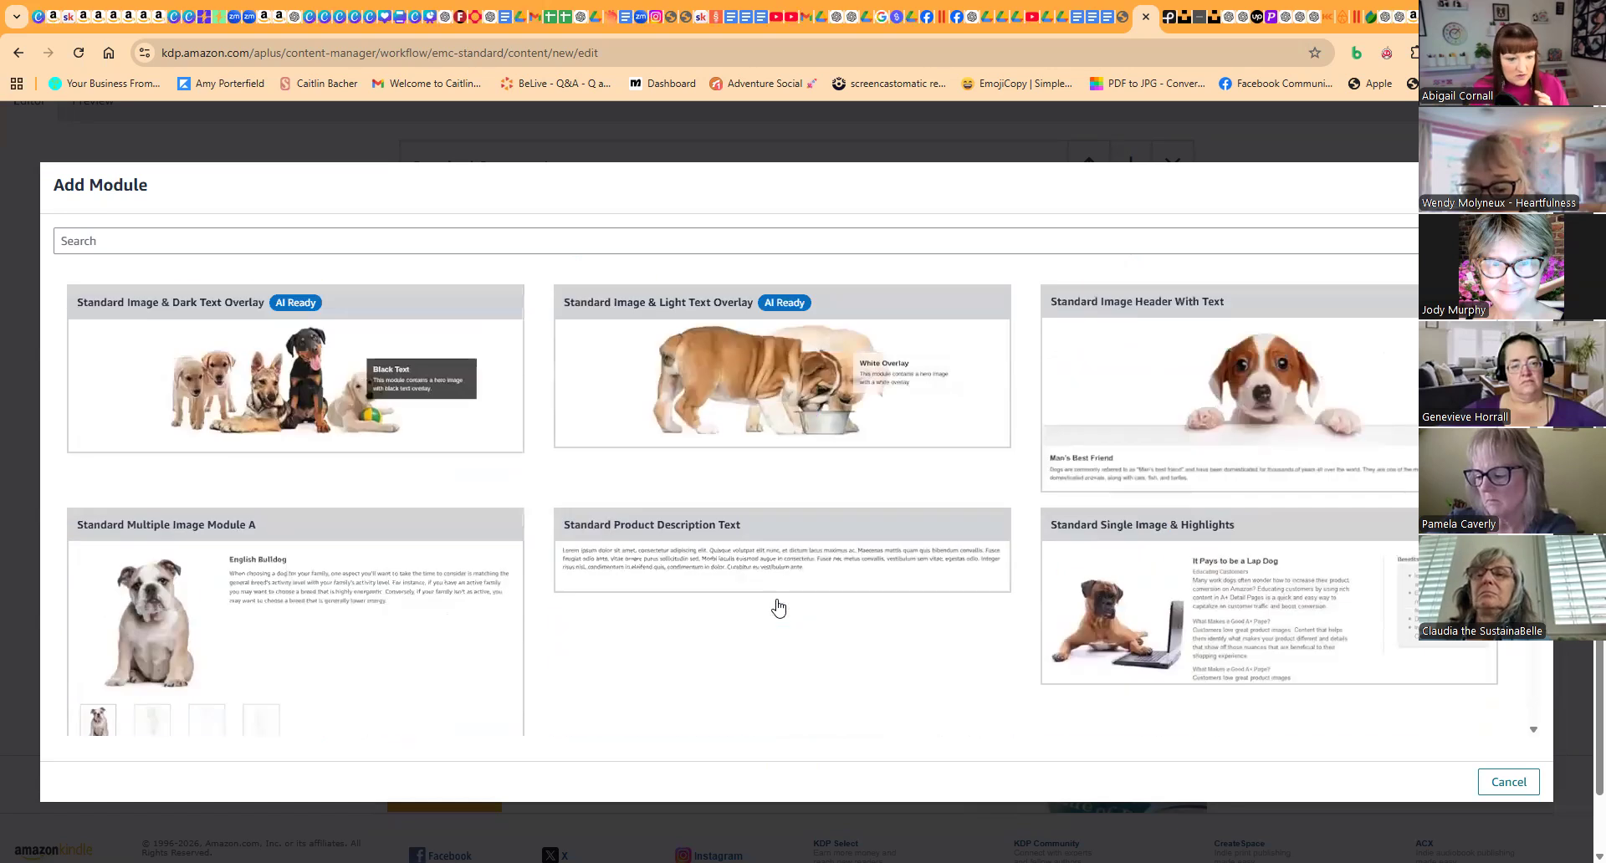
scroll(778, 605, down, 3)
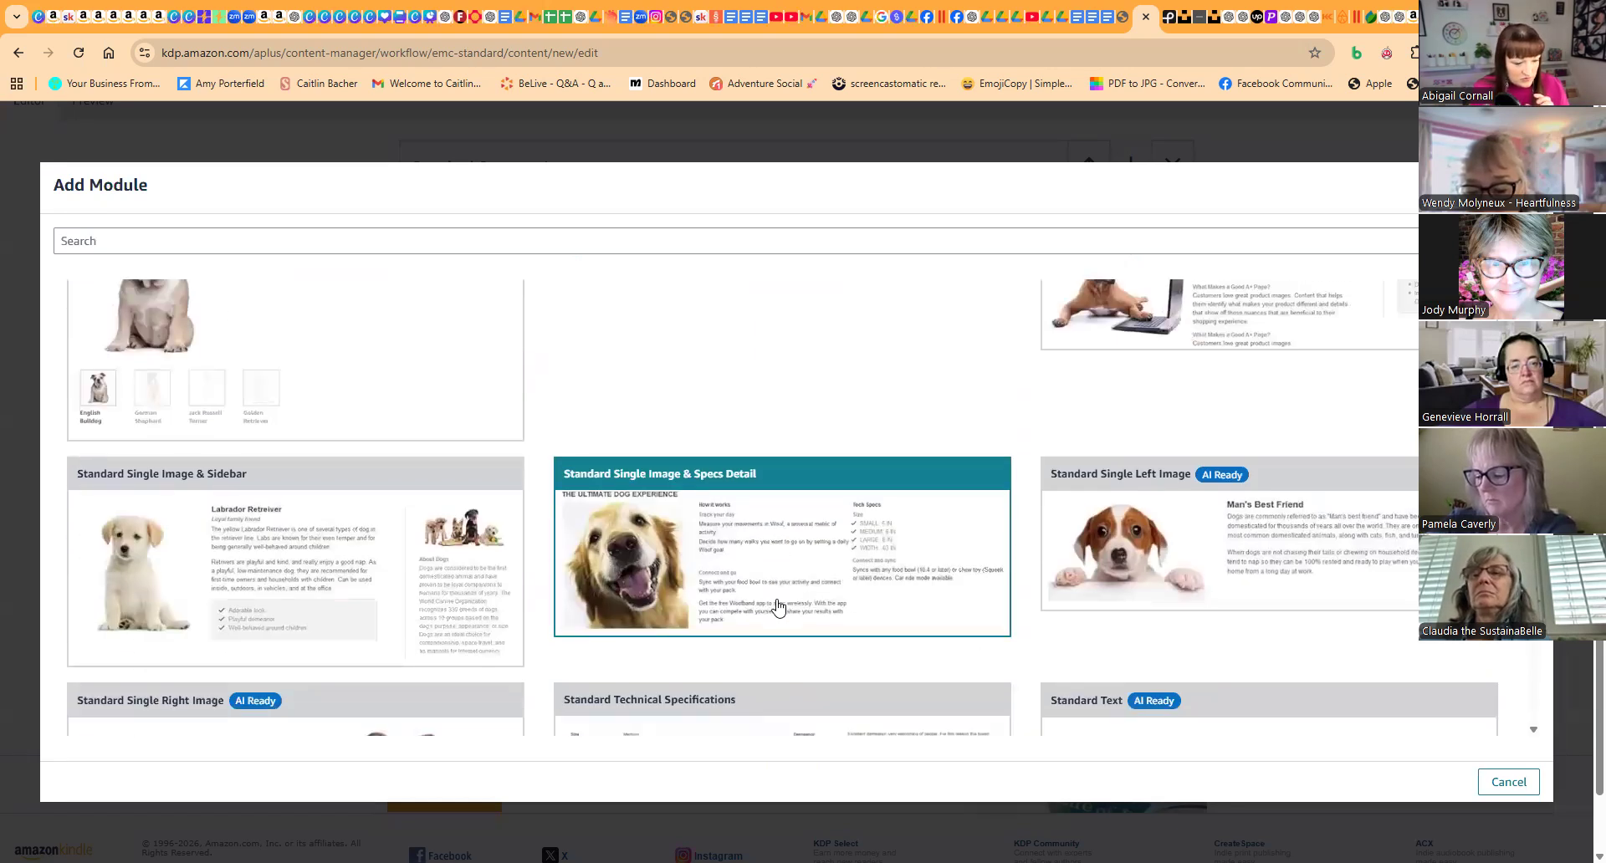
scroll(778, 606, down, 5)
scroll(778, 608, up, 4)
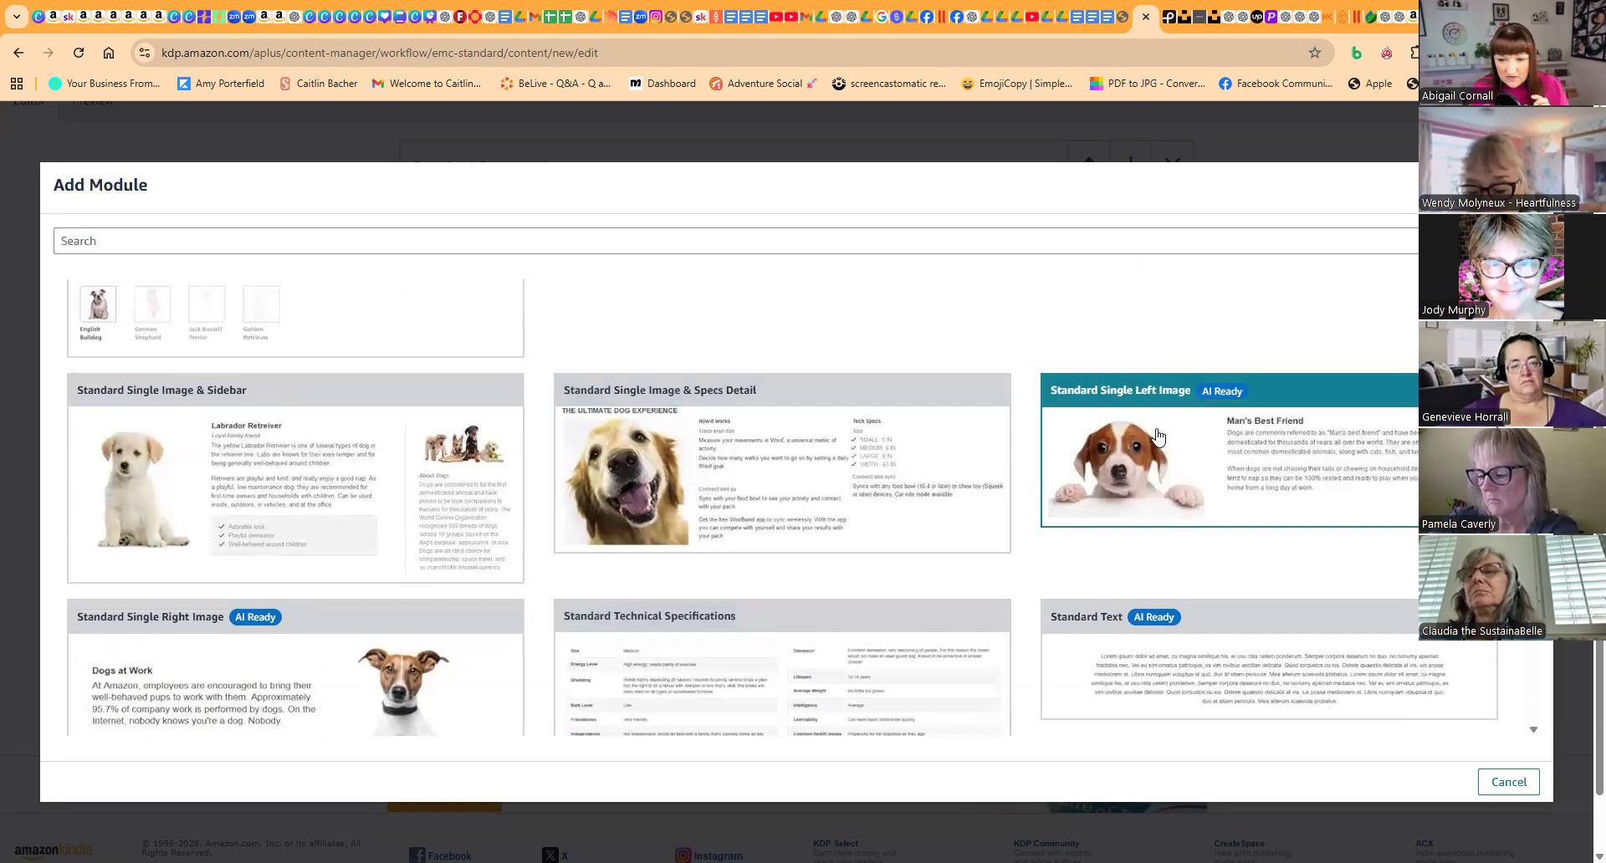
scroll(641, 597, up, 5)
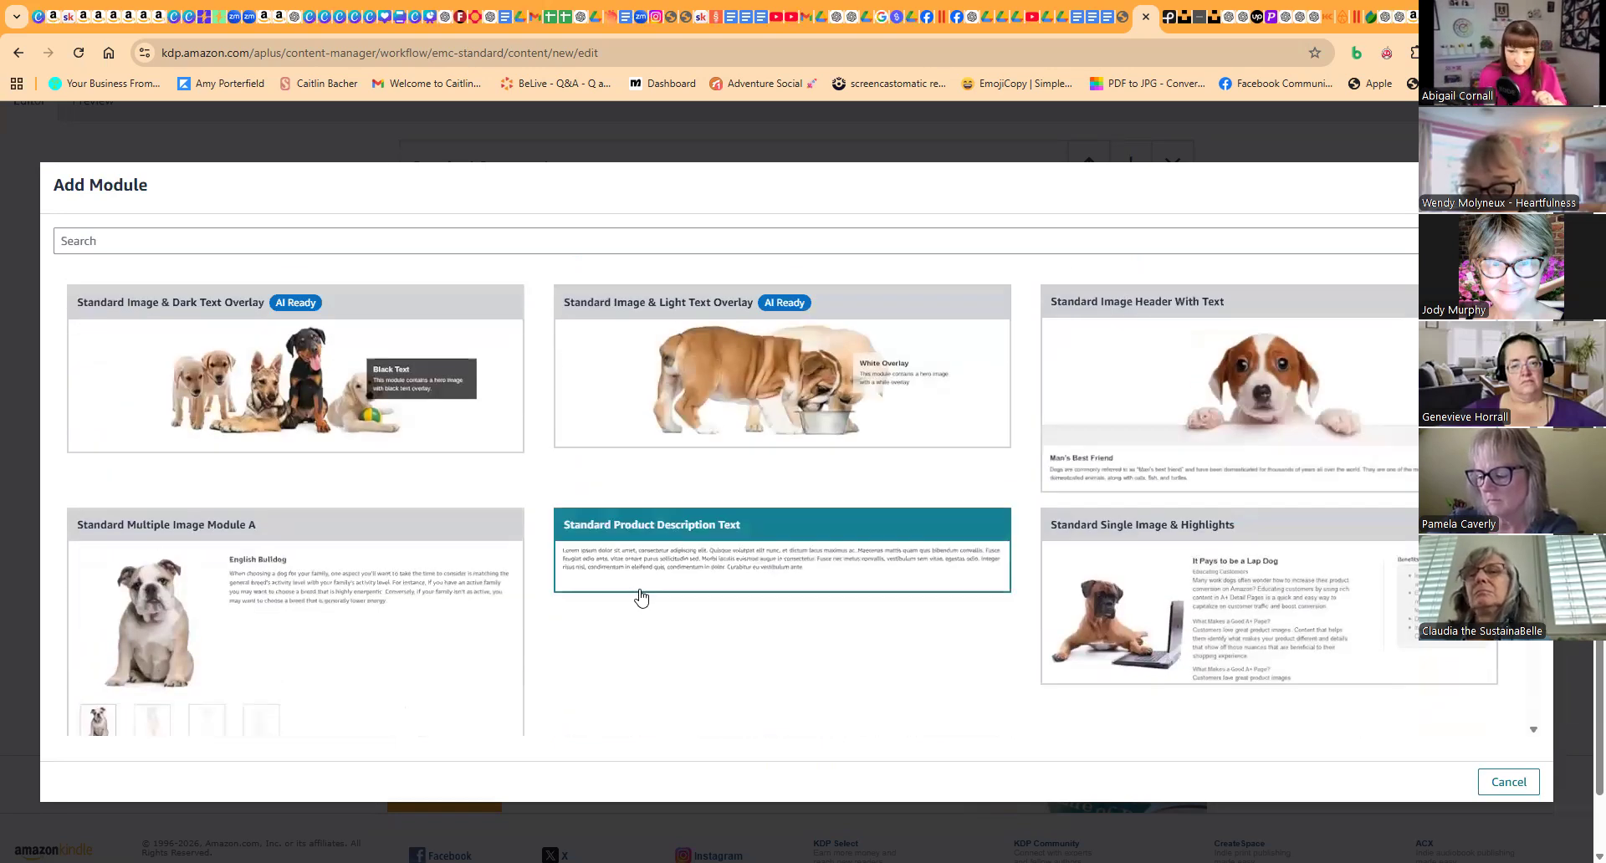
click(1238, 400)
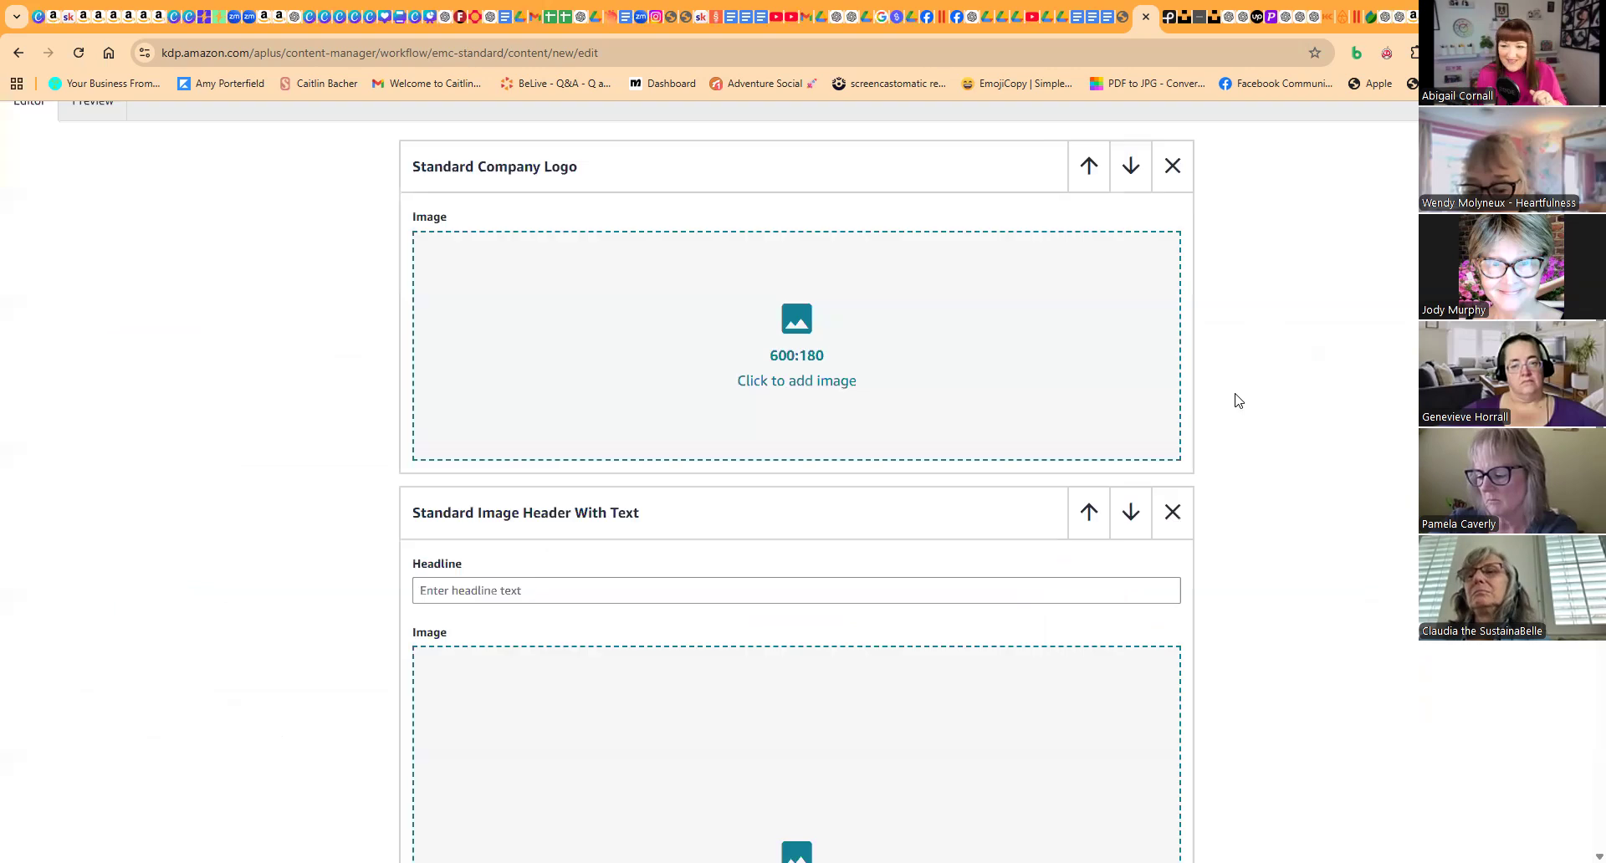
Add a second Standard Image Header With Text module beneath the first image header.
scroll(826, 448, up, 2)
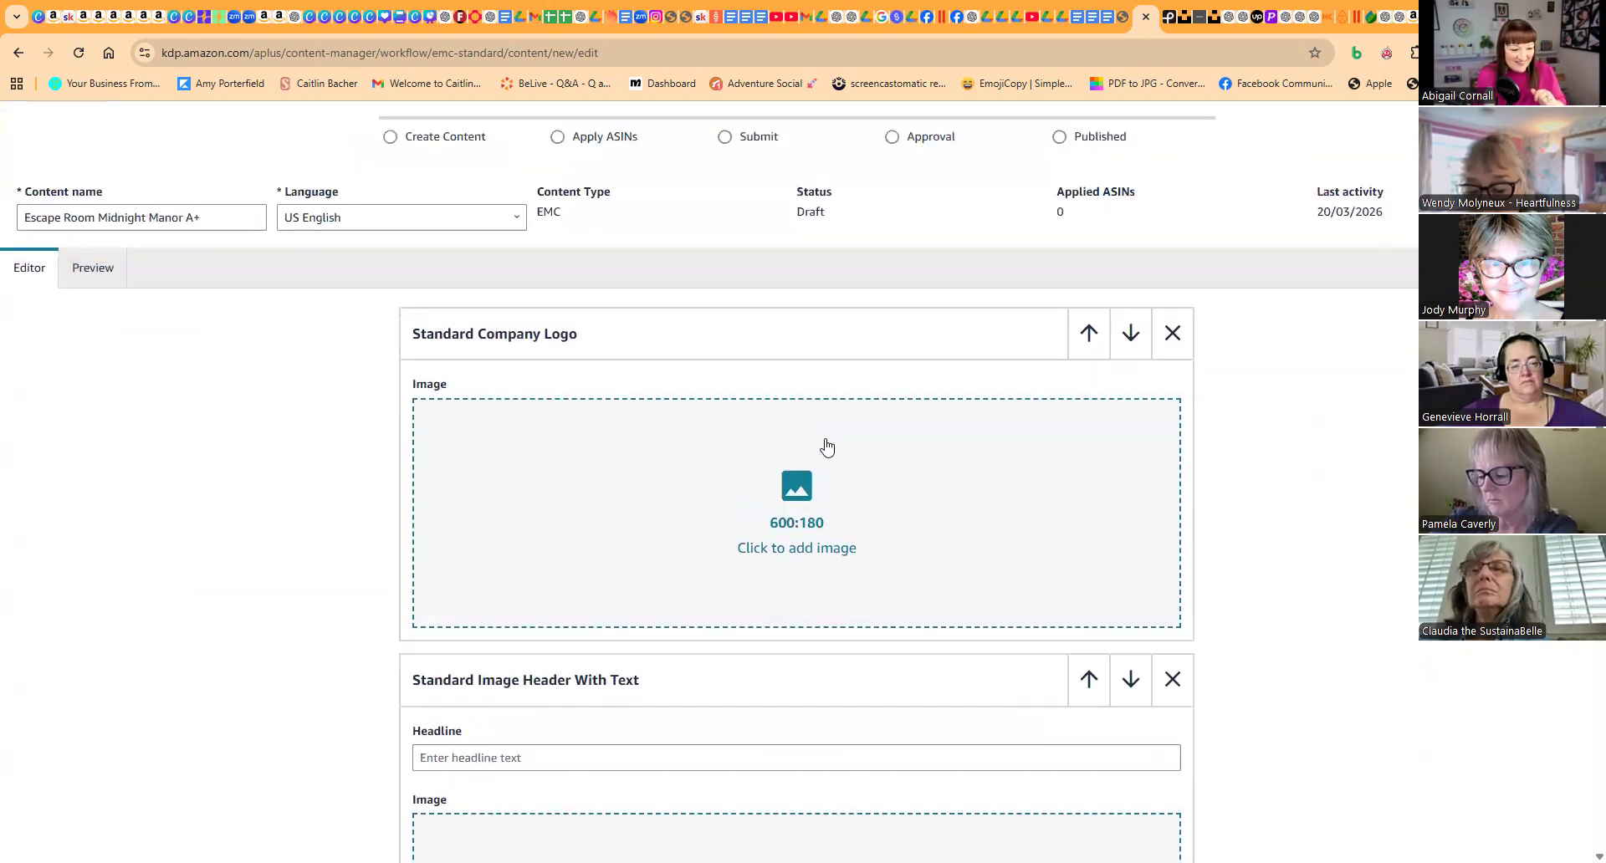
scroll(827, 447, down, 3)
scroll(827, 448, down, 2)
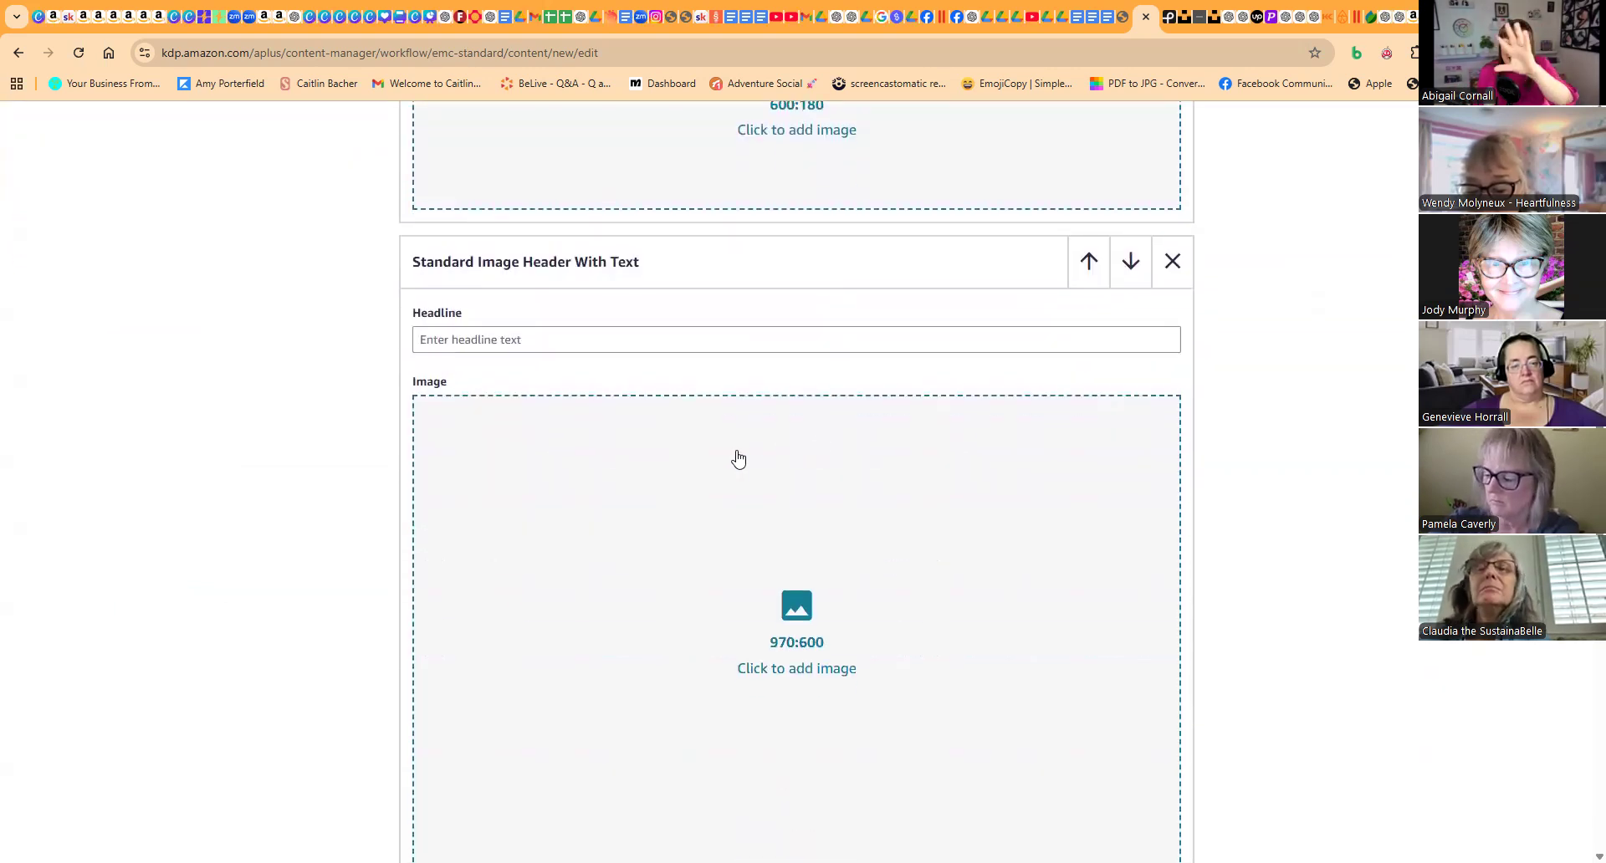
scroll(743, 457, down, 4)
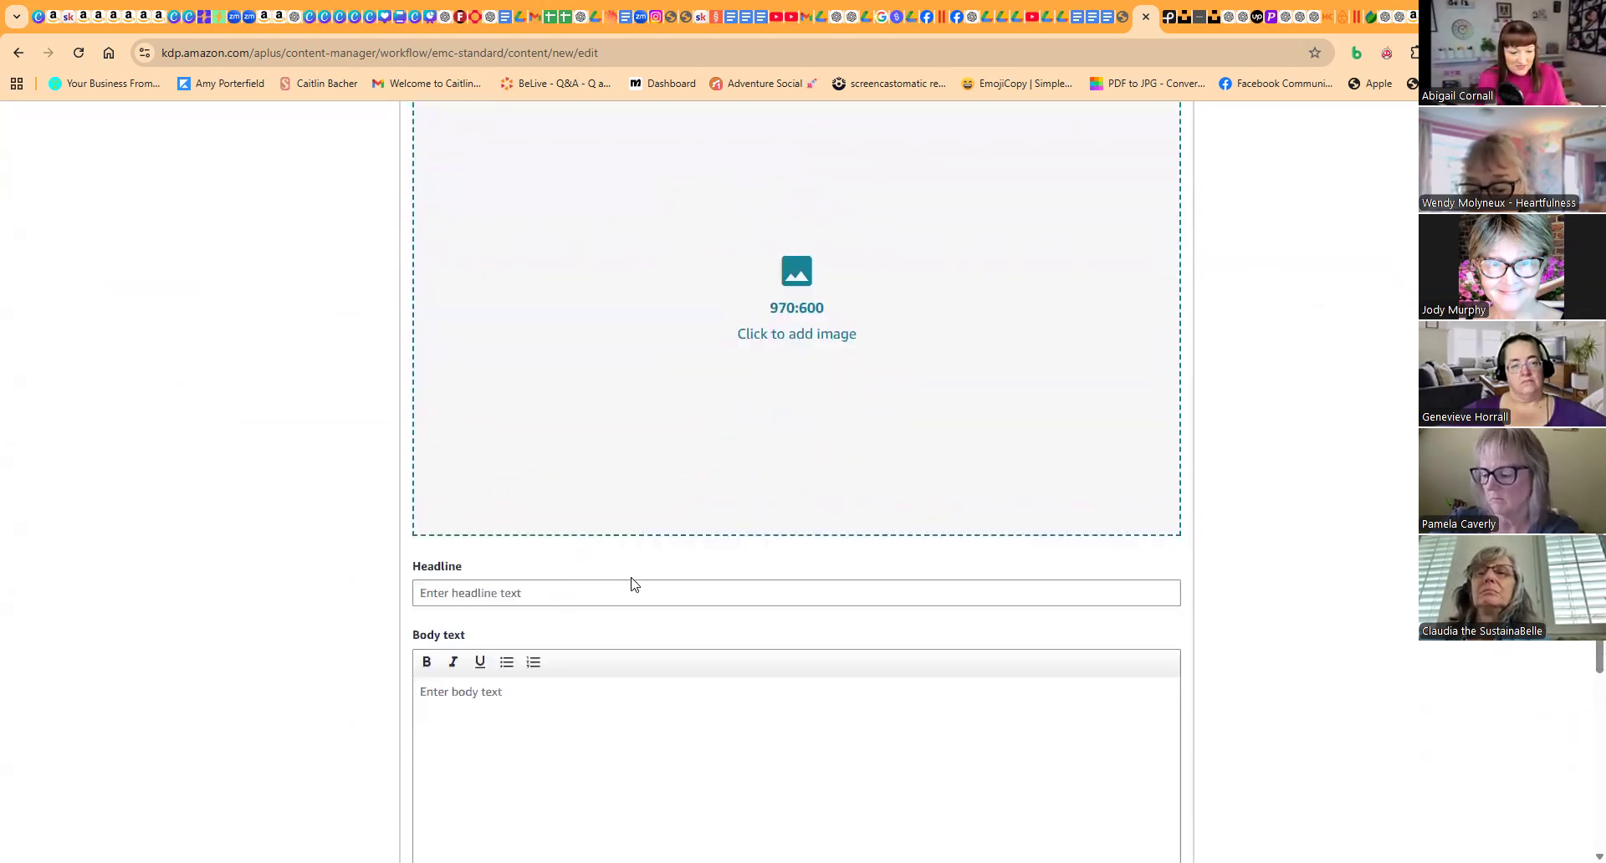
scroll(633, 584, down, 4)
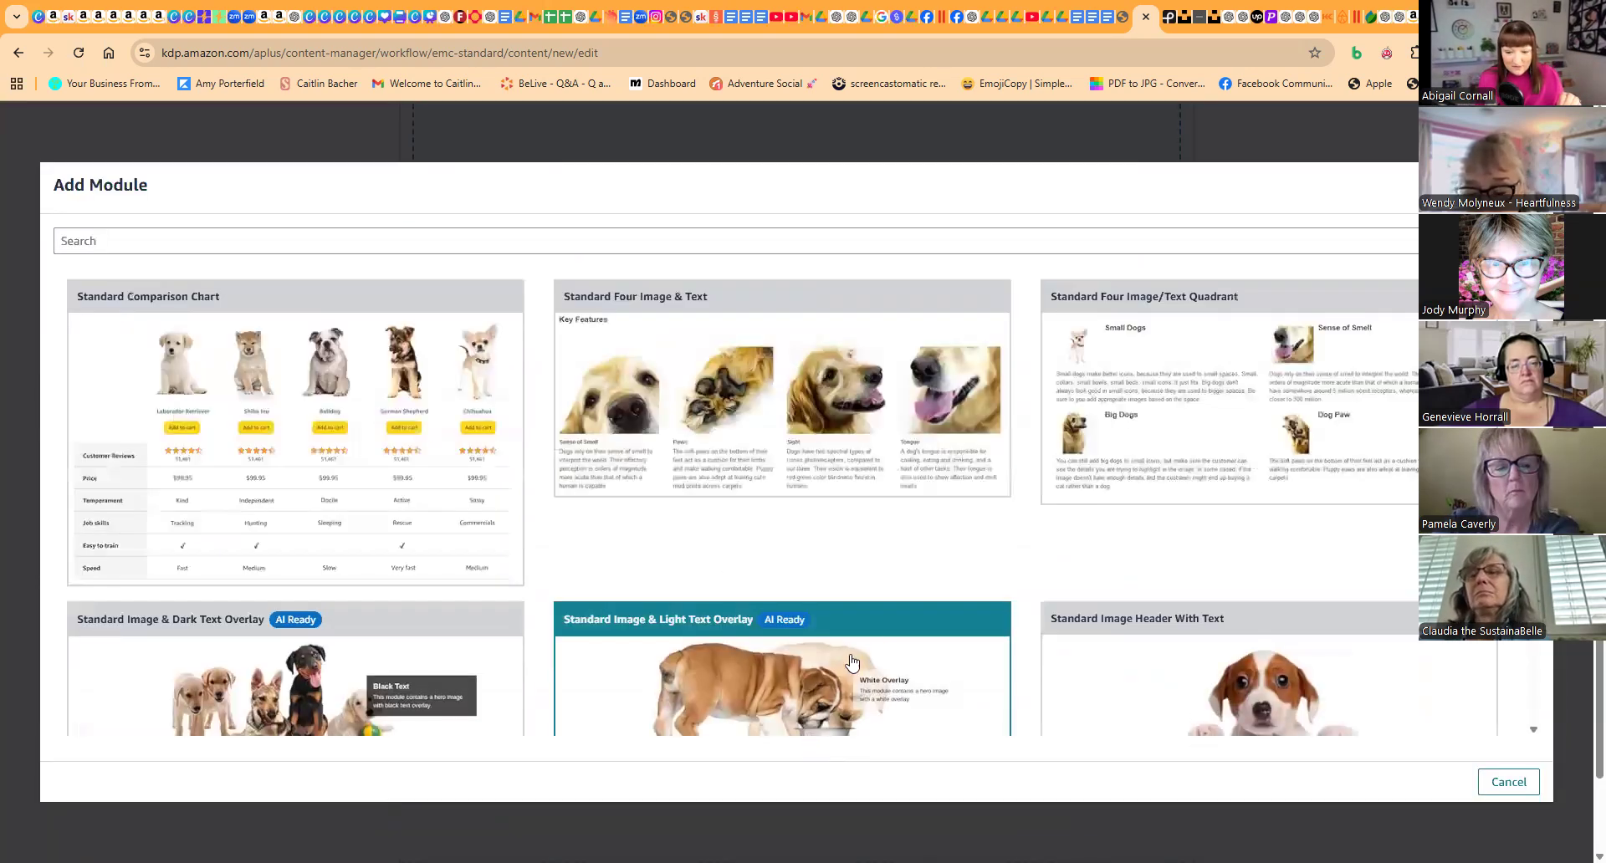
scroll(939, 575, down, 4)
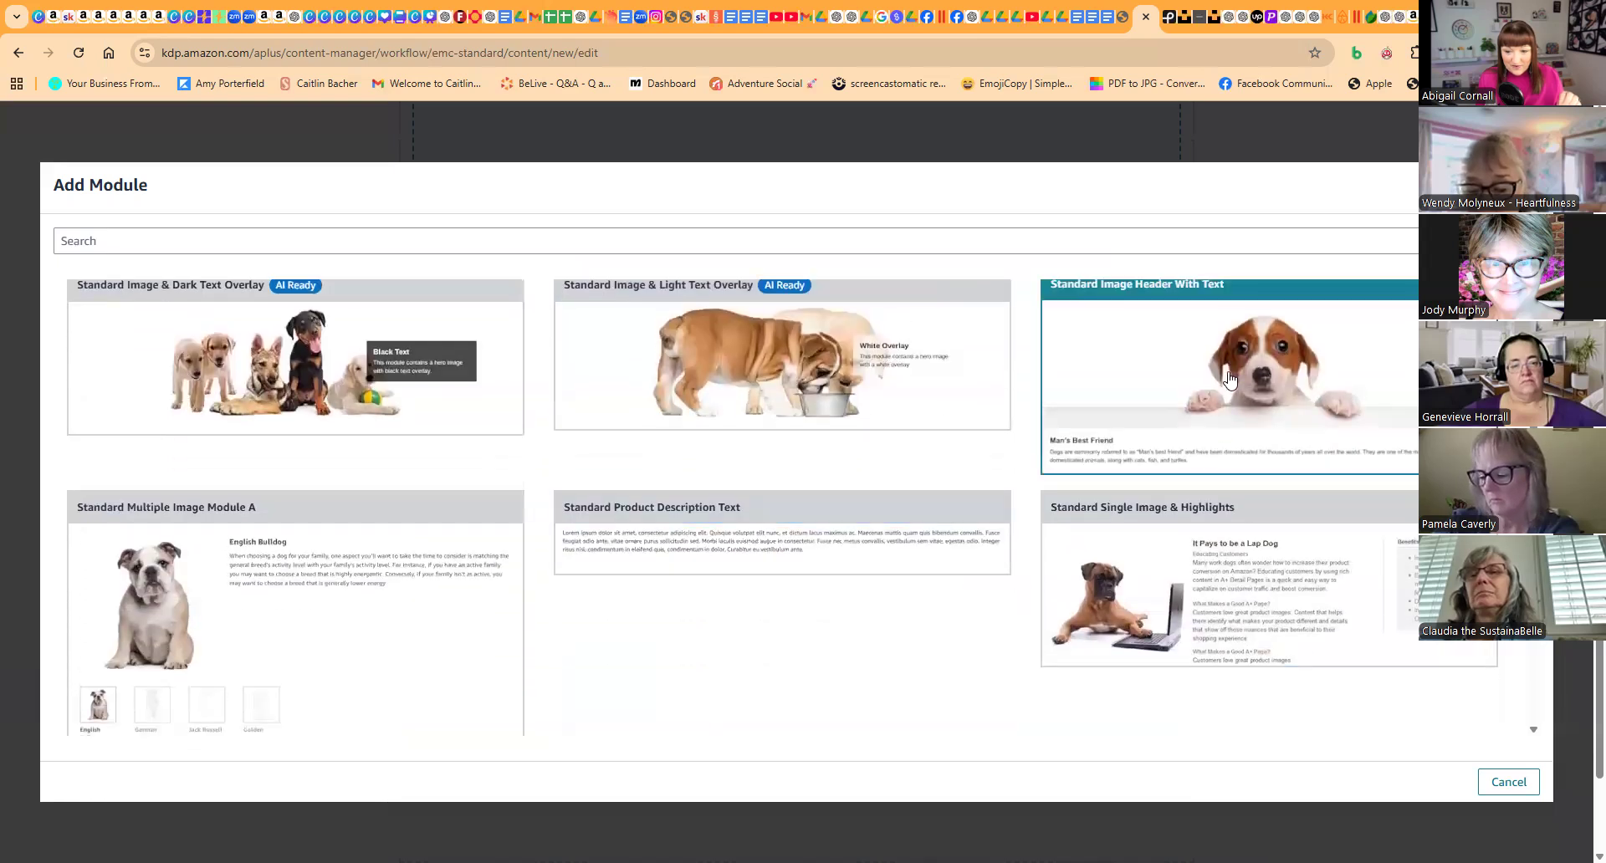
click(1219, 430)
Add a third Standard Image Header With Text module at the end of the A+ content.
scroll(658, 594, down, 10)
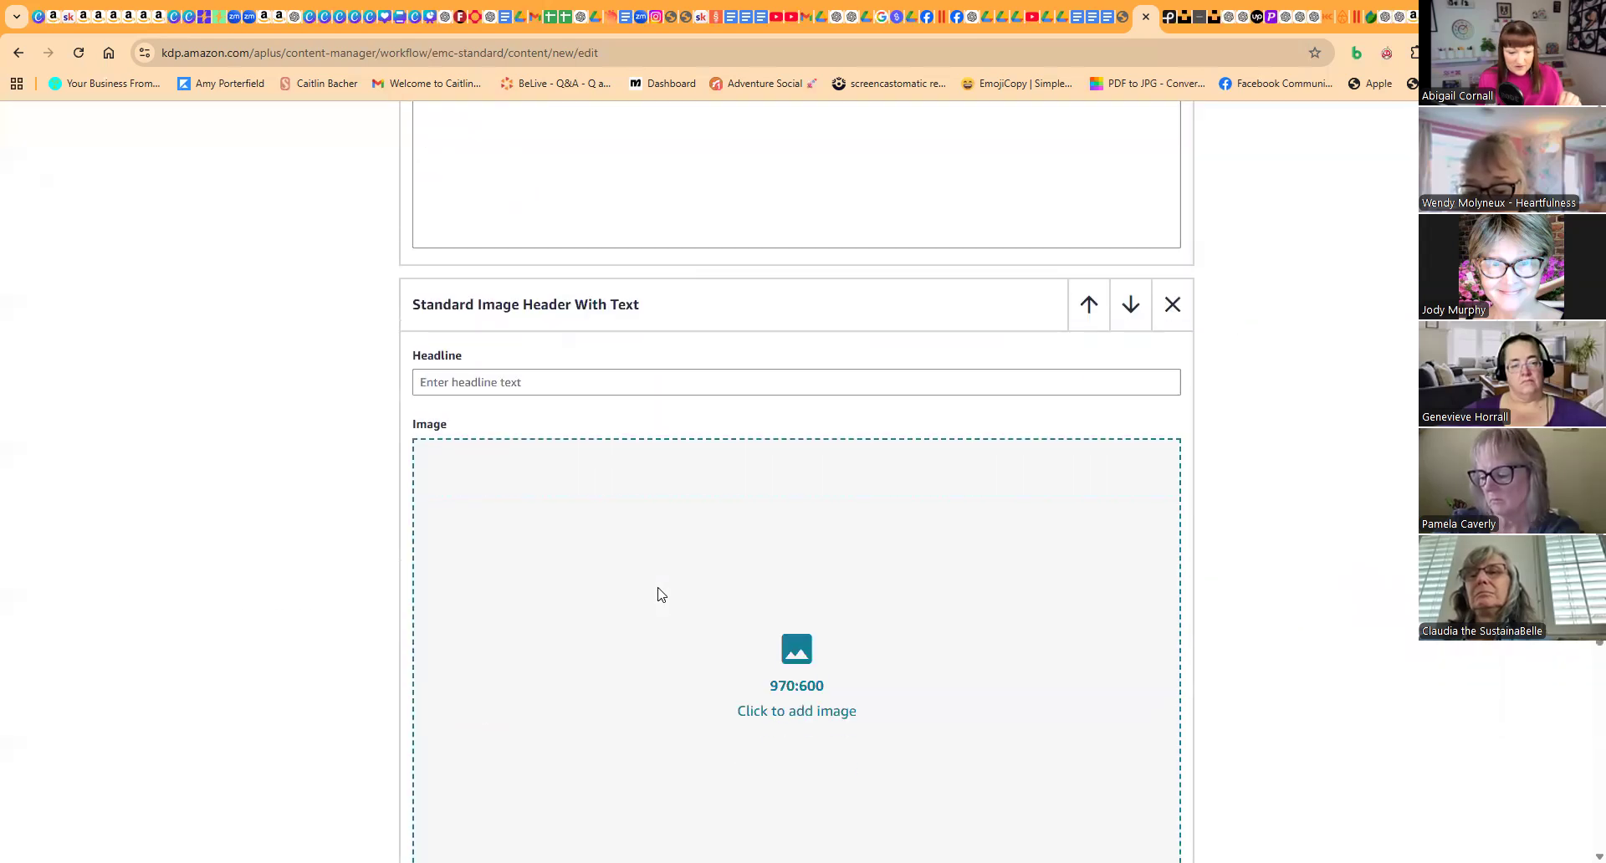
scroll(658, 594, down, 5)
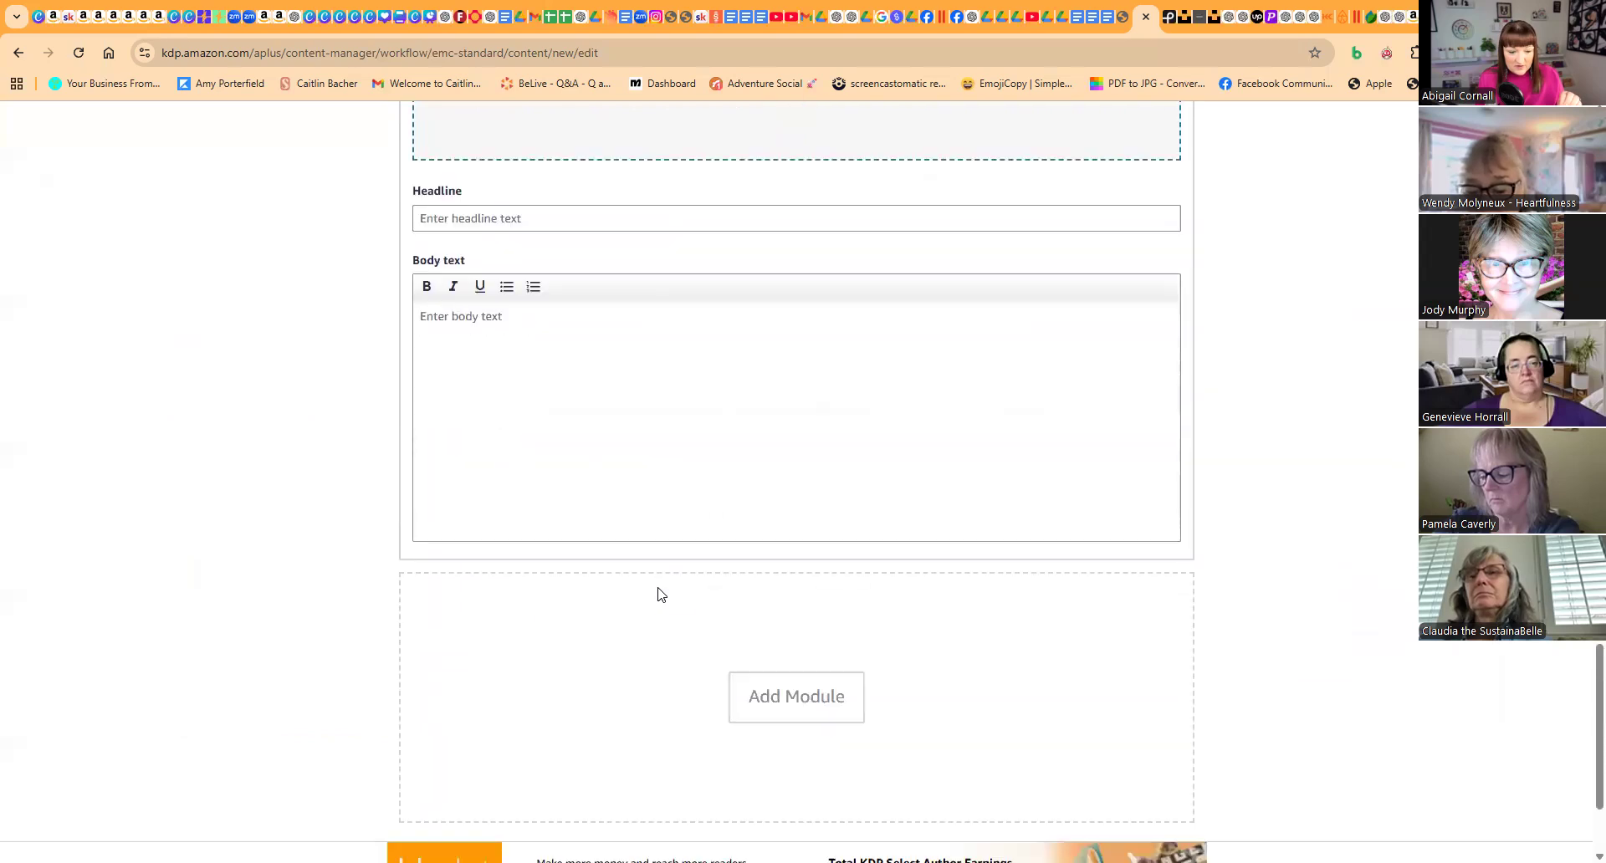
click(817, 535)
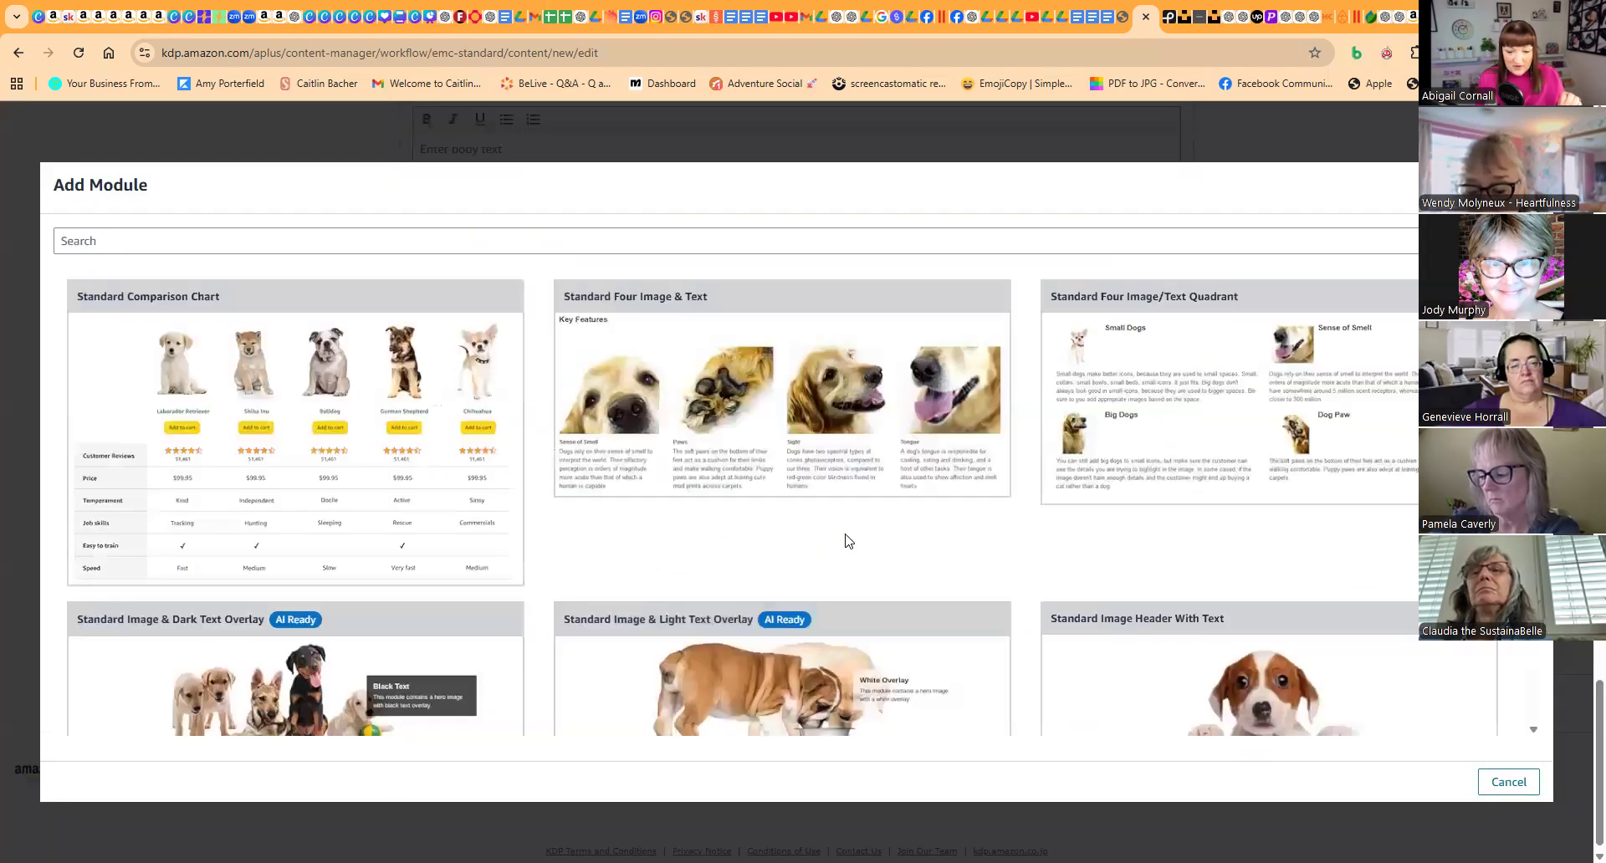
scroll(848, 541, down, 3)
click(1219, 471)
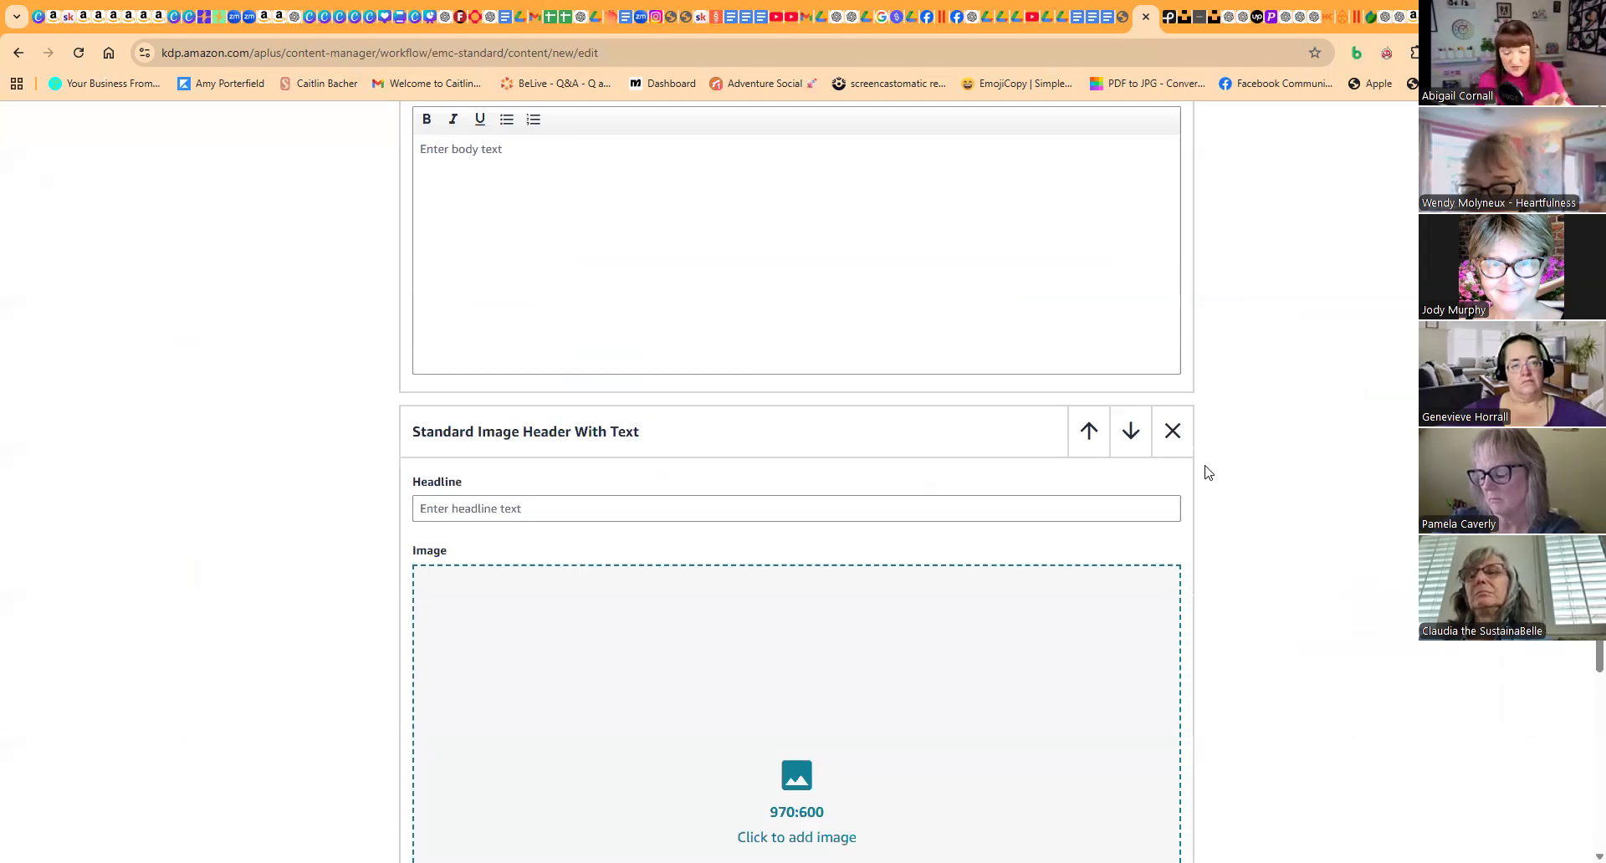
Add a Standard Comparison Chart module after the three image header modules.
scroll(751, 556, up, 15)
scroll(752, 552, down, 12)
scroll(757, 674, down, 10)
click(795, 520)
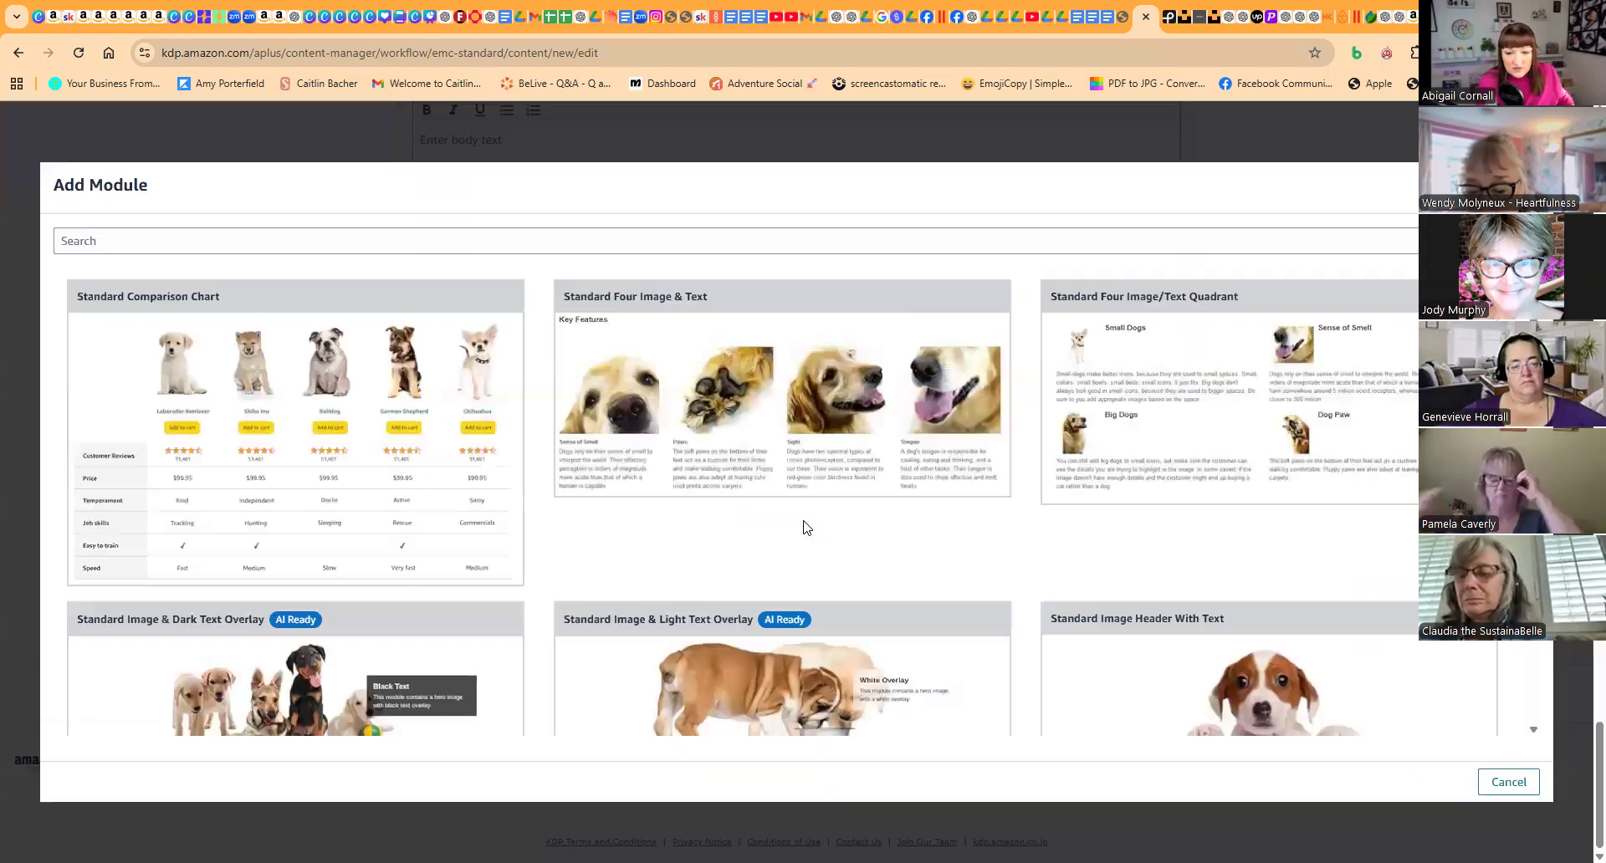
scroll(377, 385, down, 2)
scroll(303, 446, up, 2)
click(289, 457)
scroll(800, 520, down, 3)
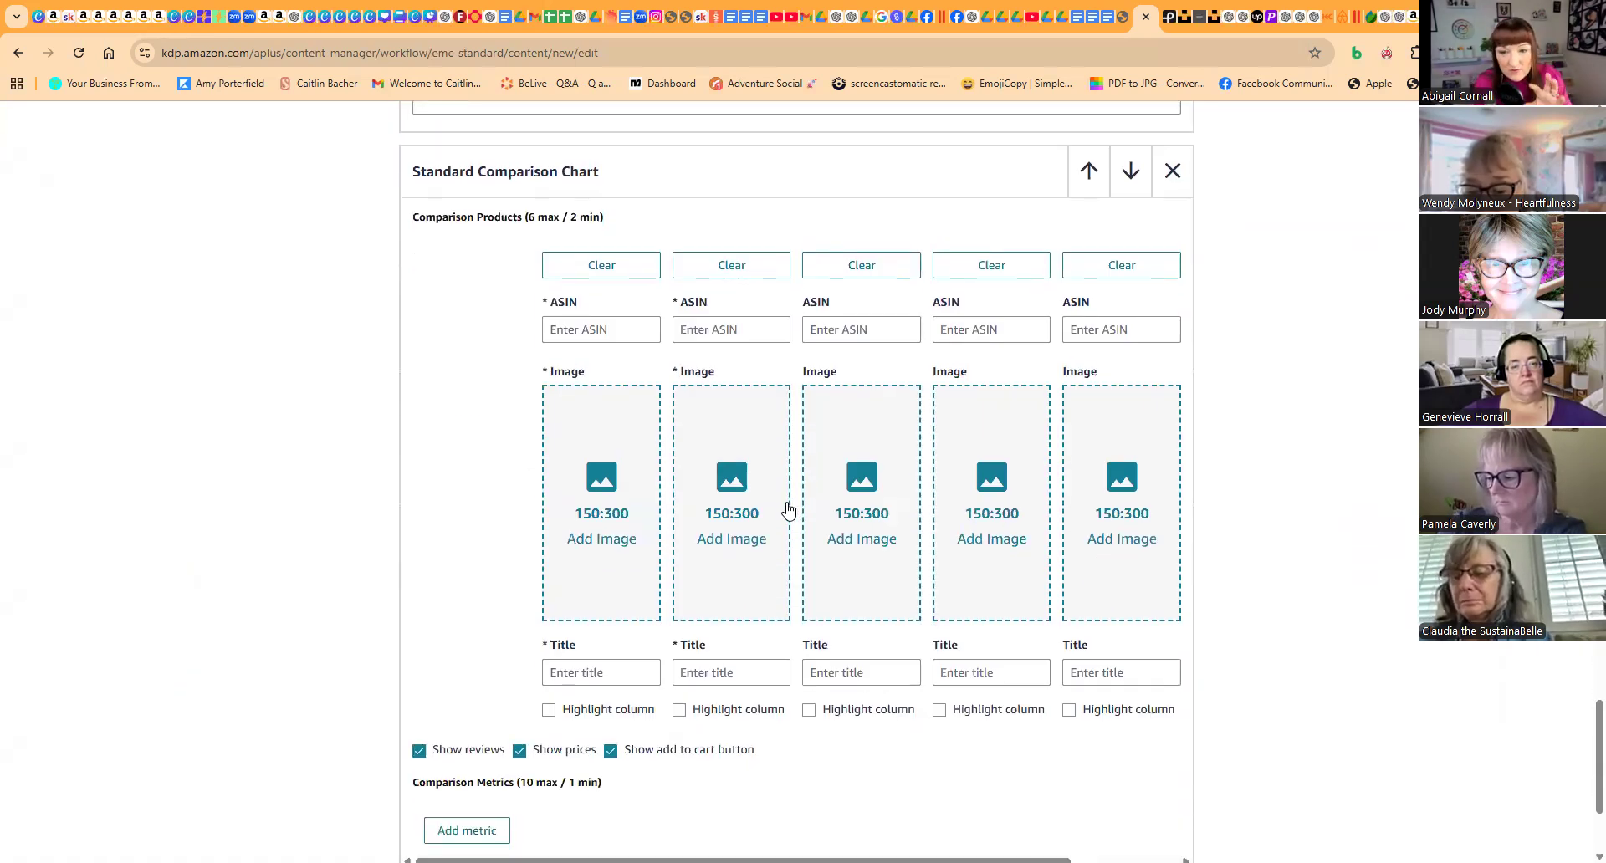
Review the added modules, checking the image dimensions required for the company logo and the image headers.
scroll(789, 509, up, 15)
scroll(794, 510, up, 10)
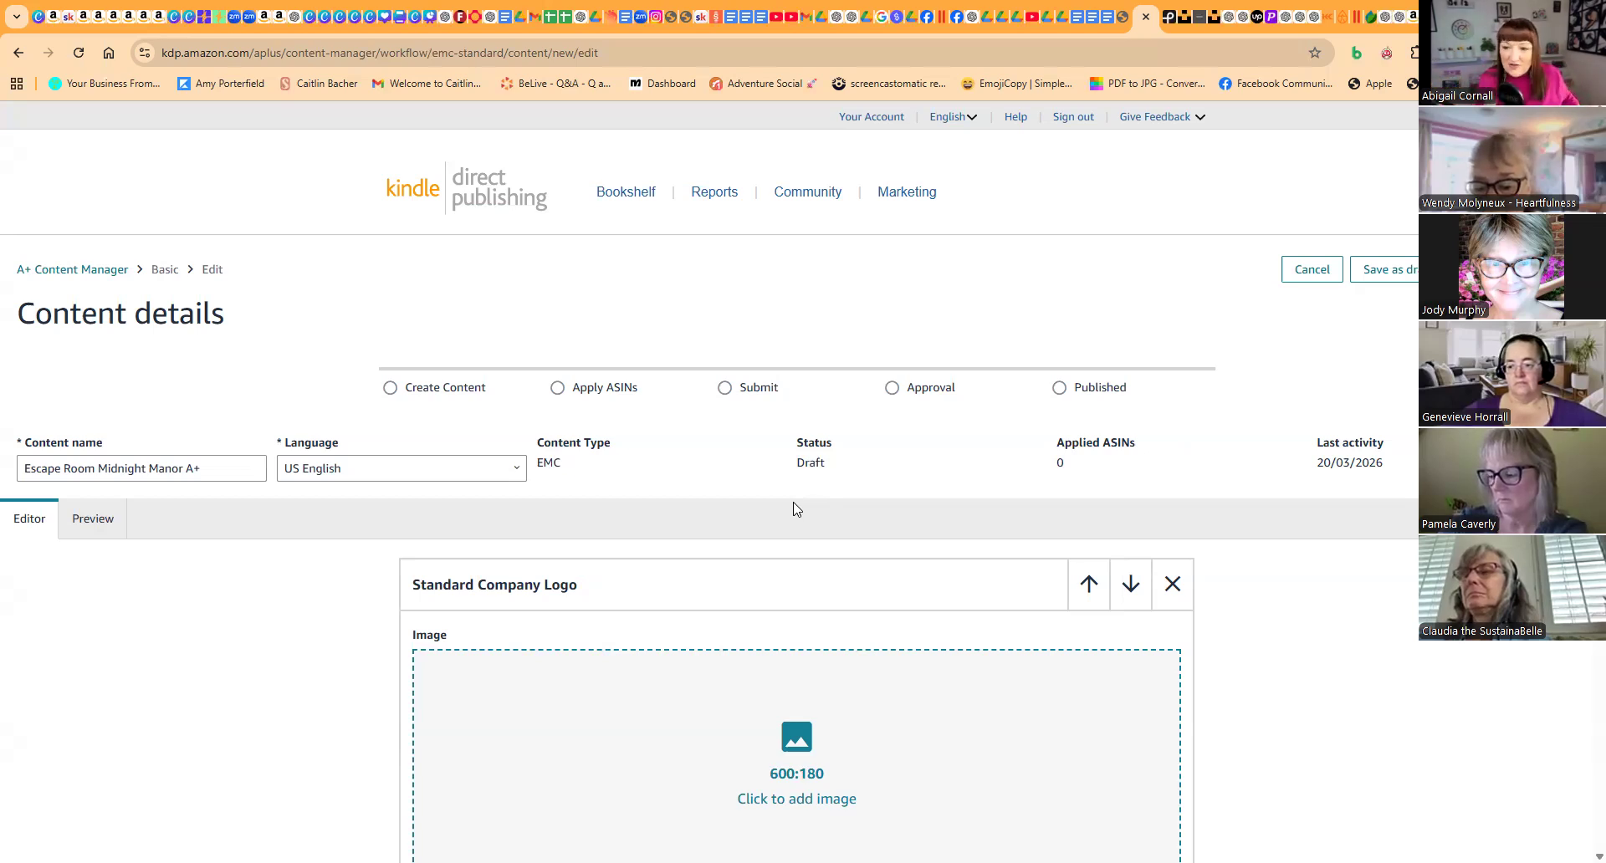
scroll(795, 508, down, 10)
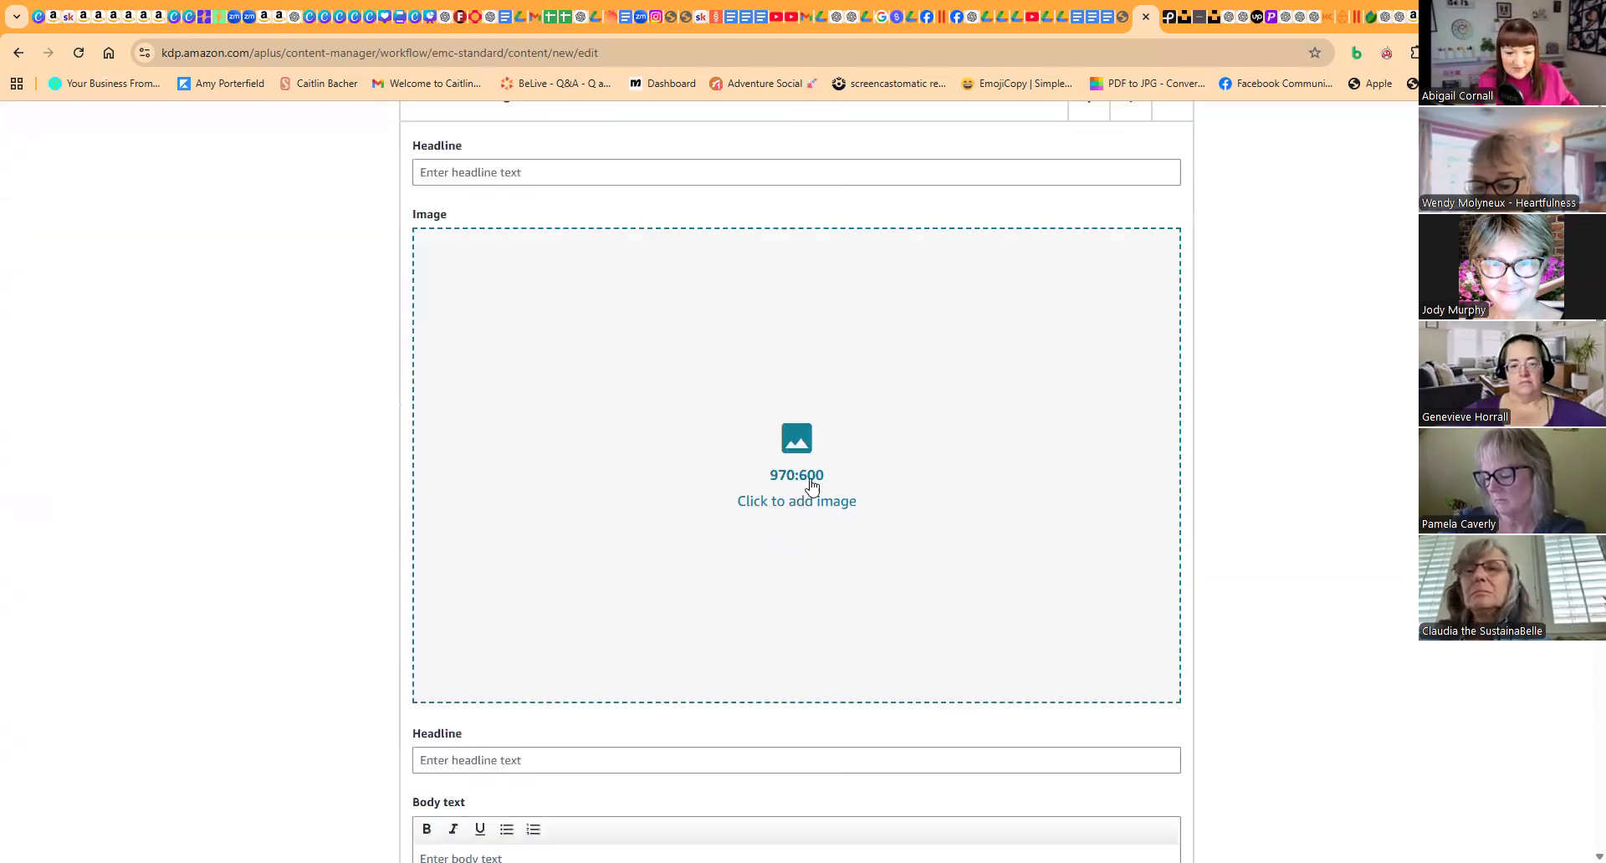
scroll(806, 510, up, 7)
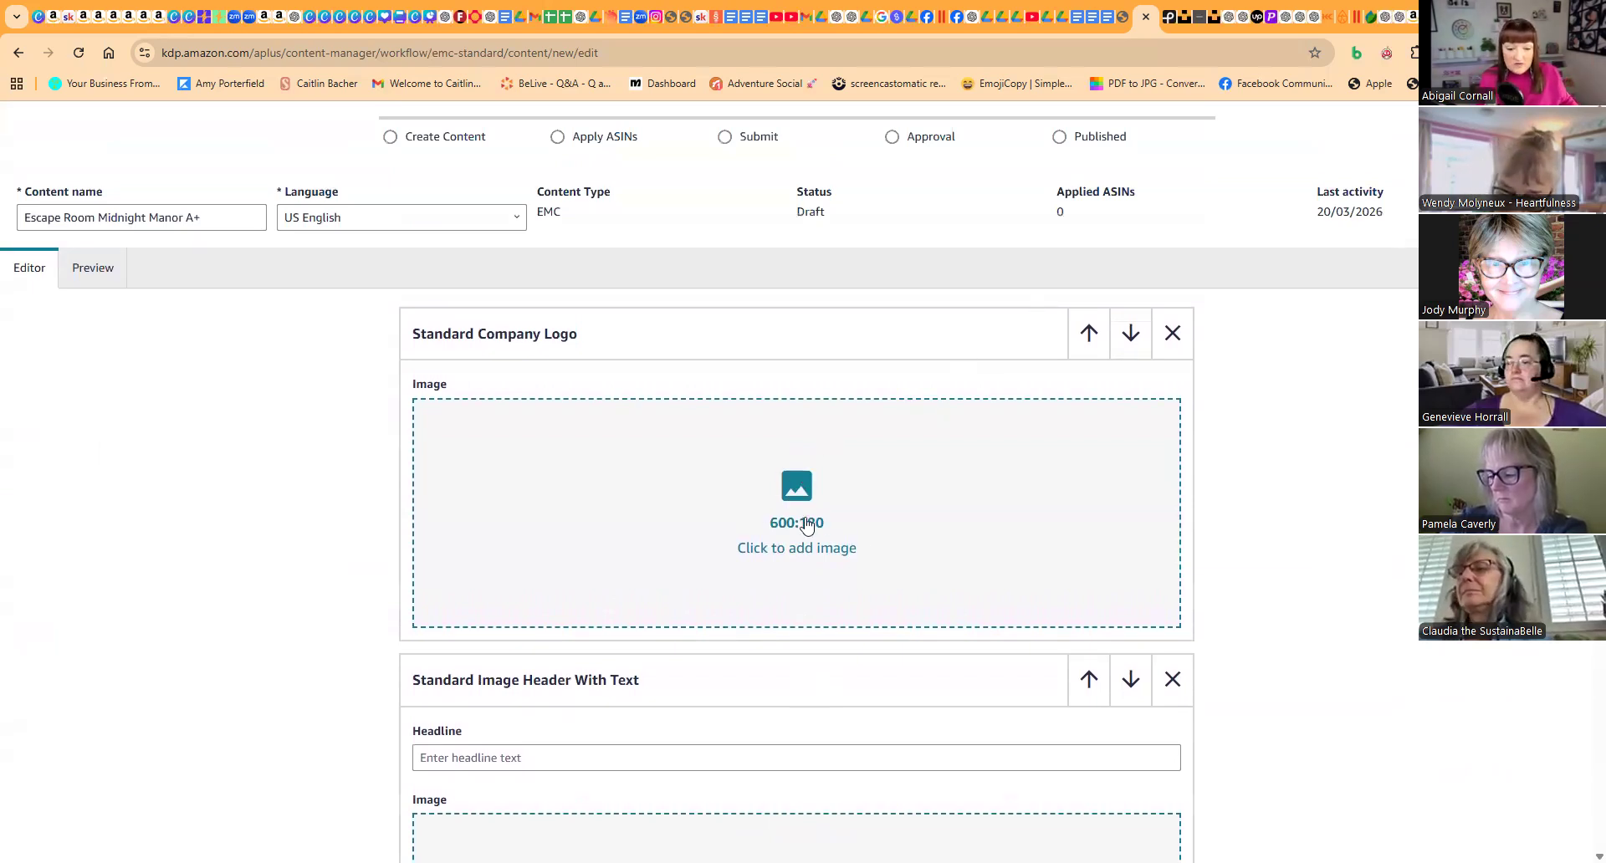
scroll(819, 533, down, 2)
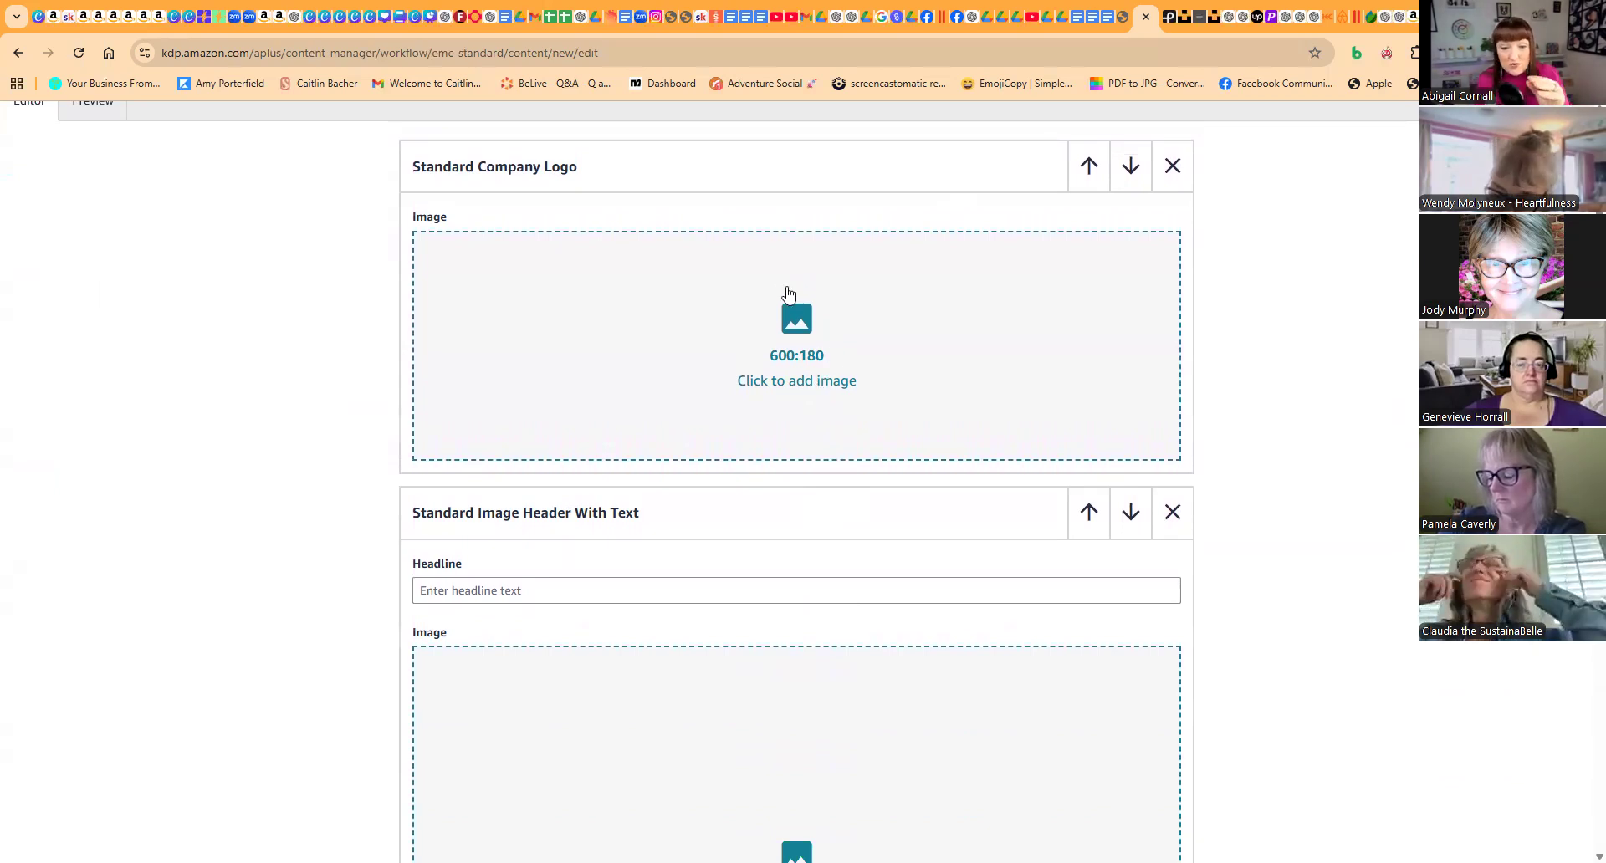
scroll(798, 328, down, 4)
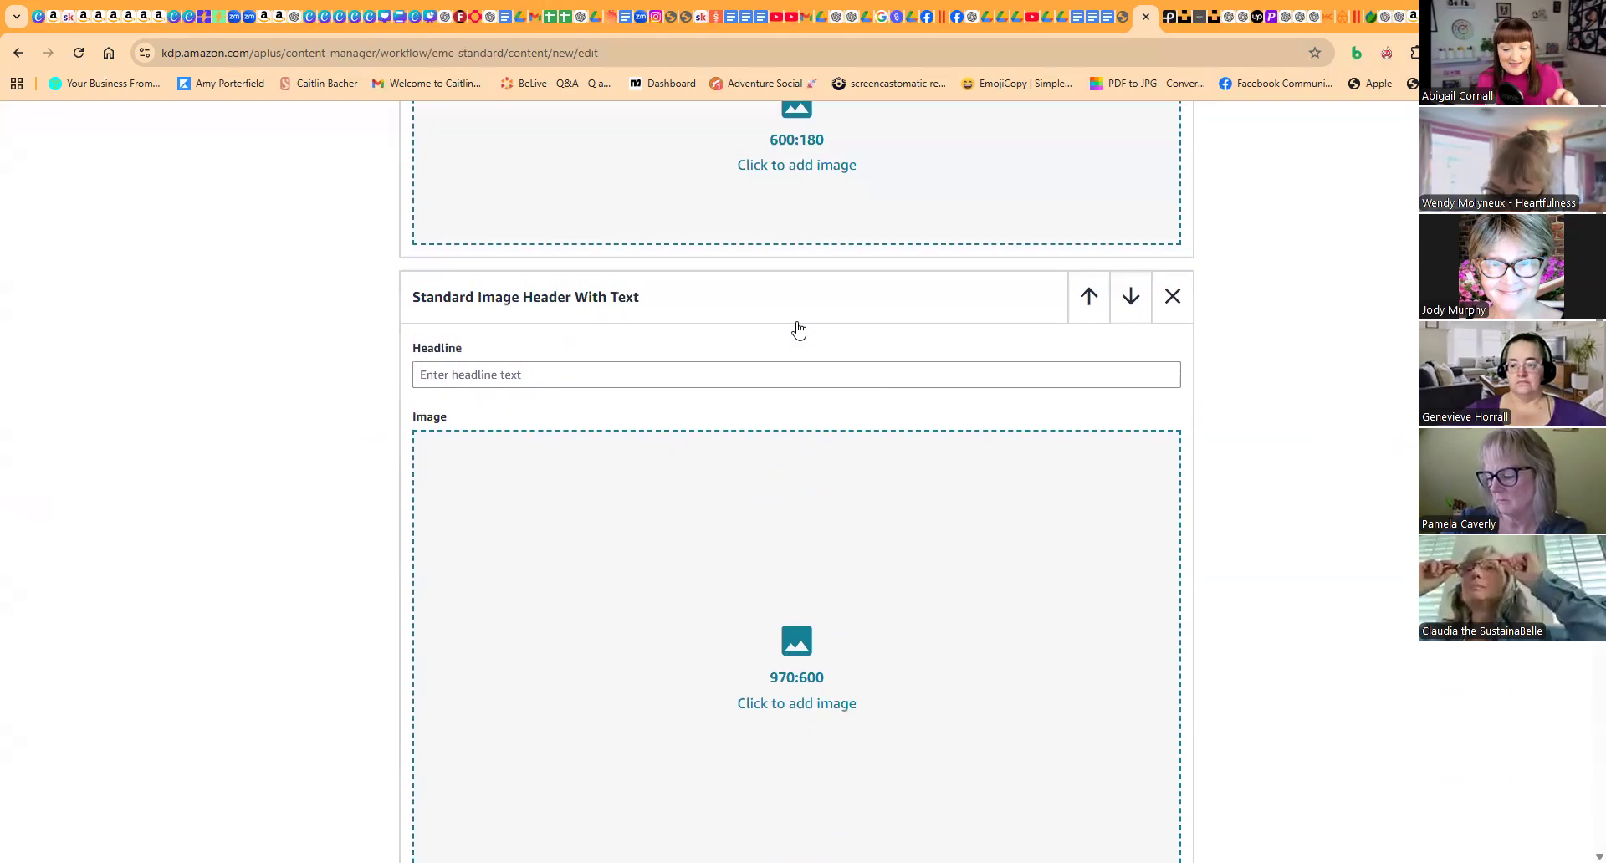
scroll(883, 596, down, 4)
scroll(778, 556, down, 8)
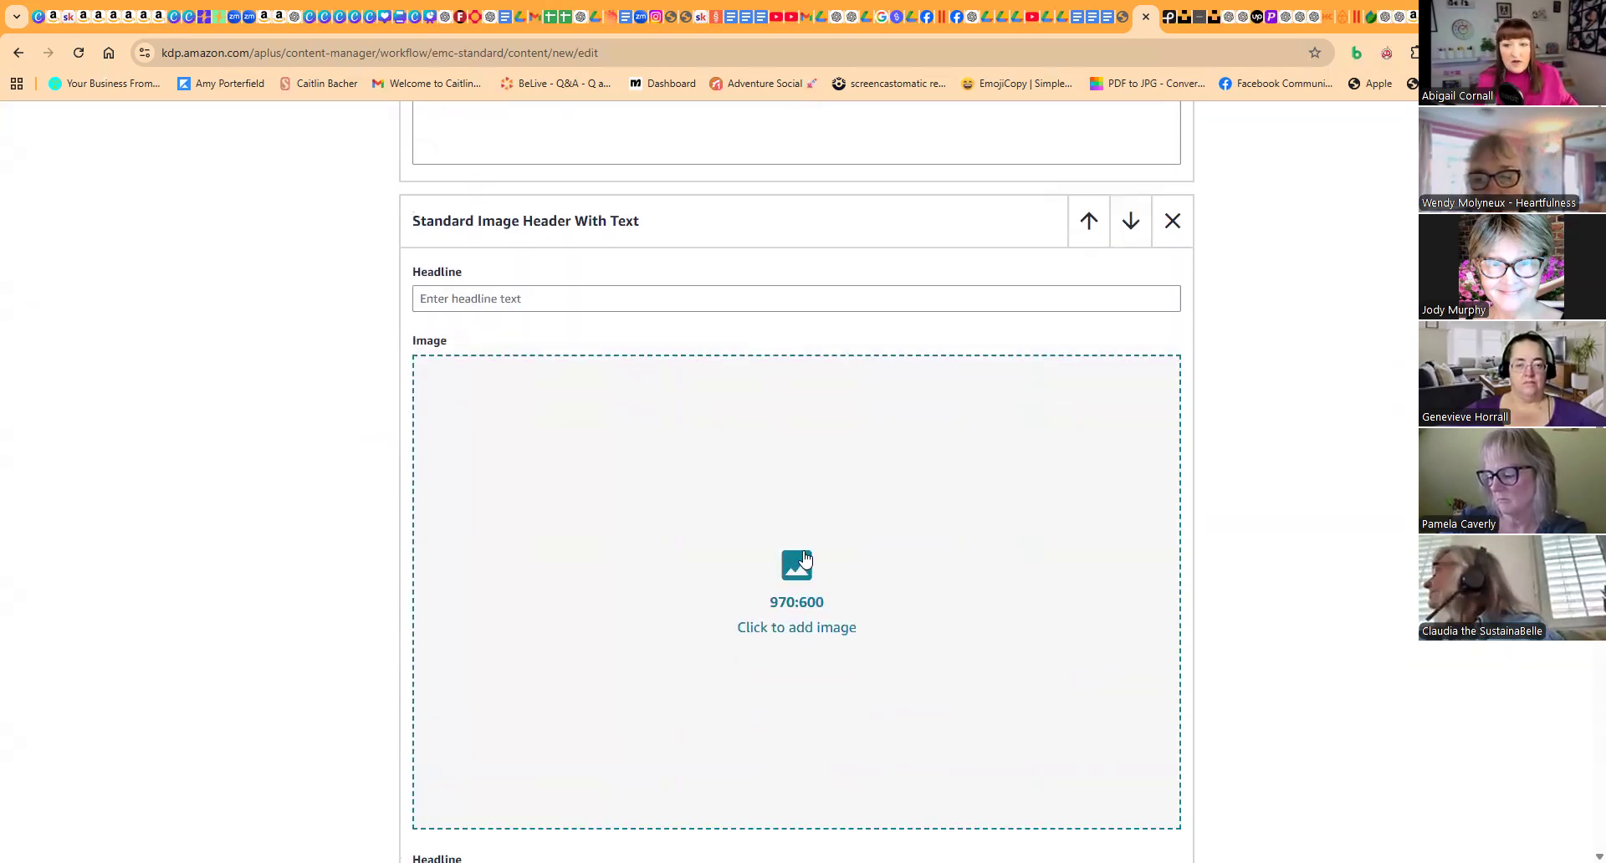
scroll(807, 557, up, 18)
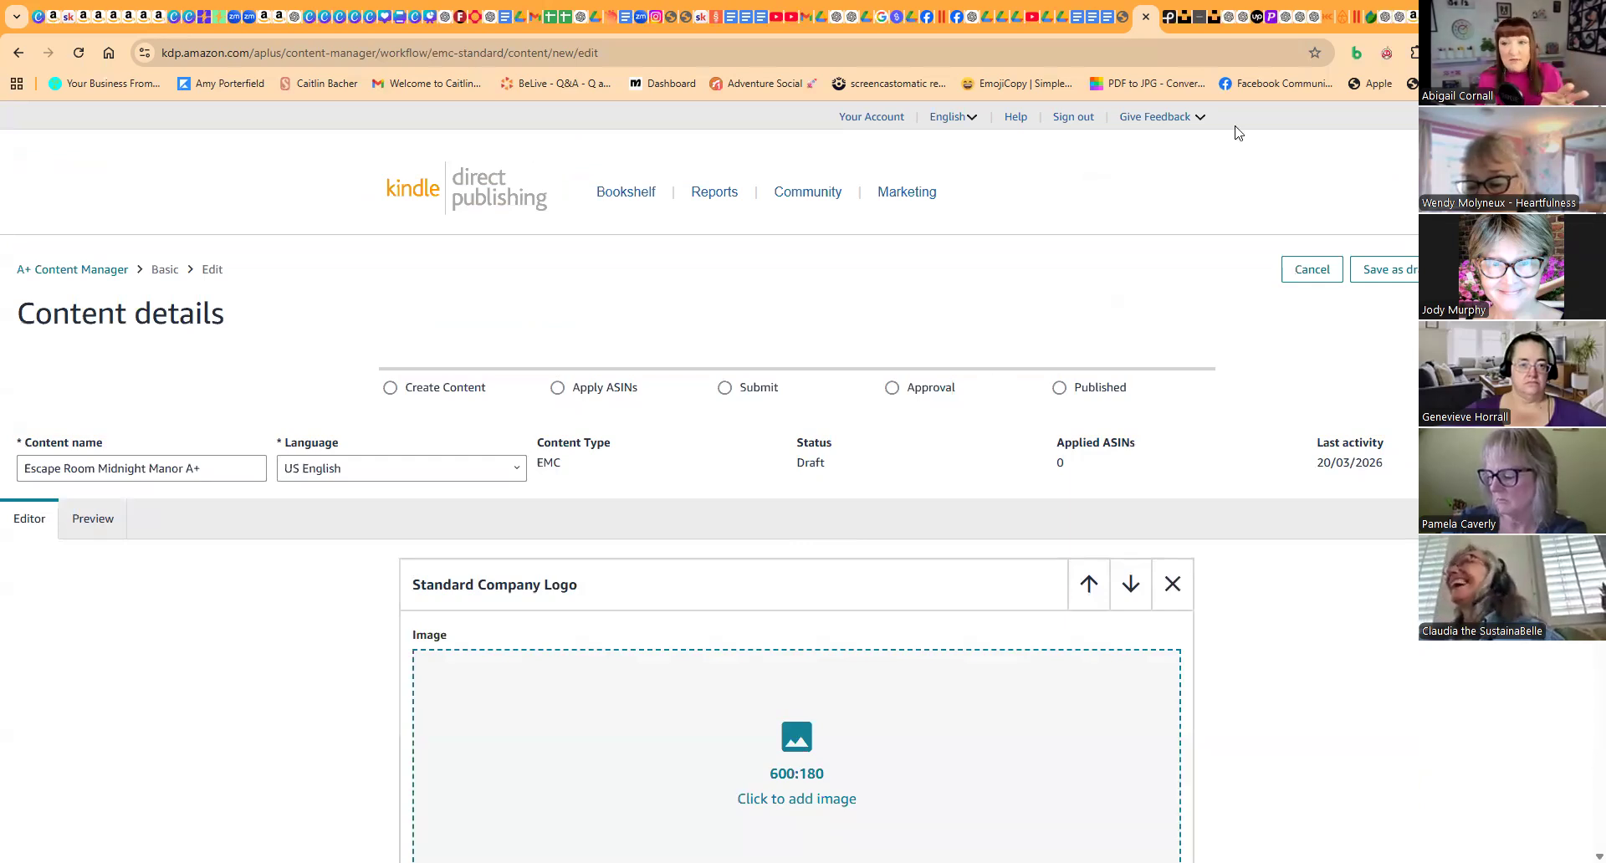
Switch to the Escape Room Graphic Request chat in ChatGPT and examine its prompts, the Midnight Manor banner and the plain background image.
click(1403, 23)
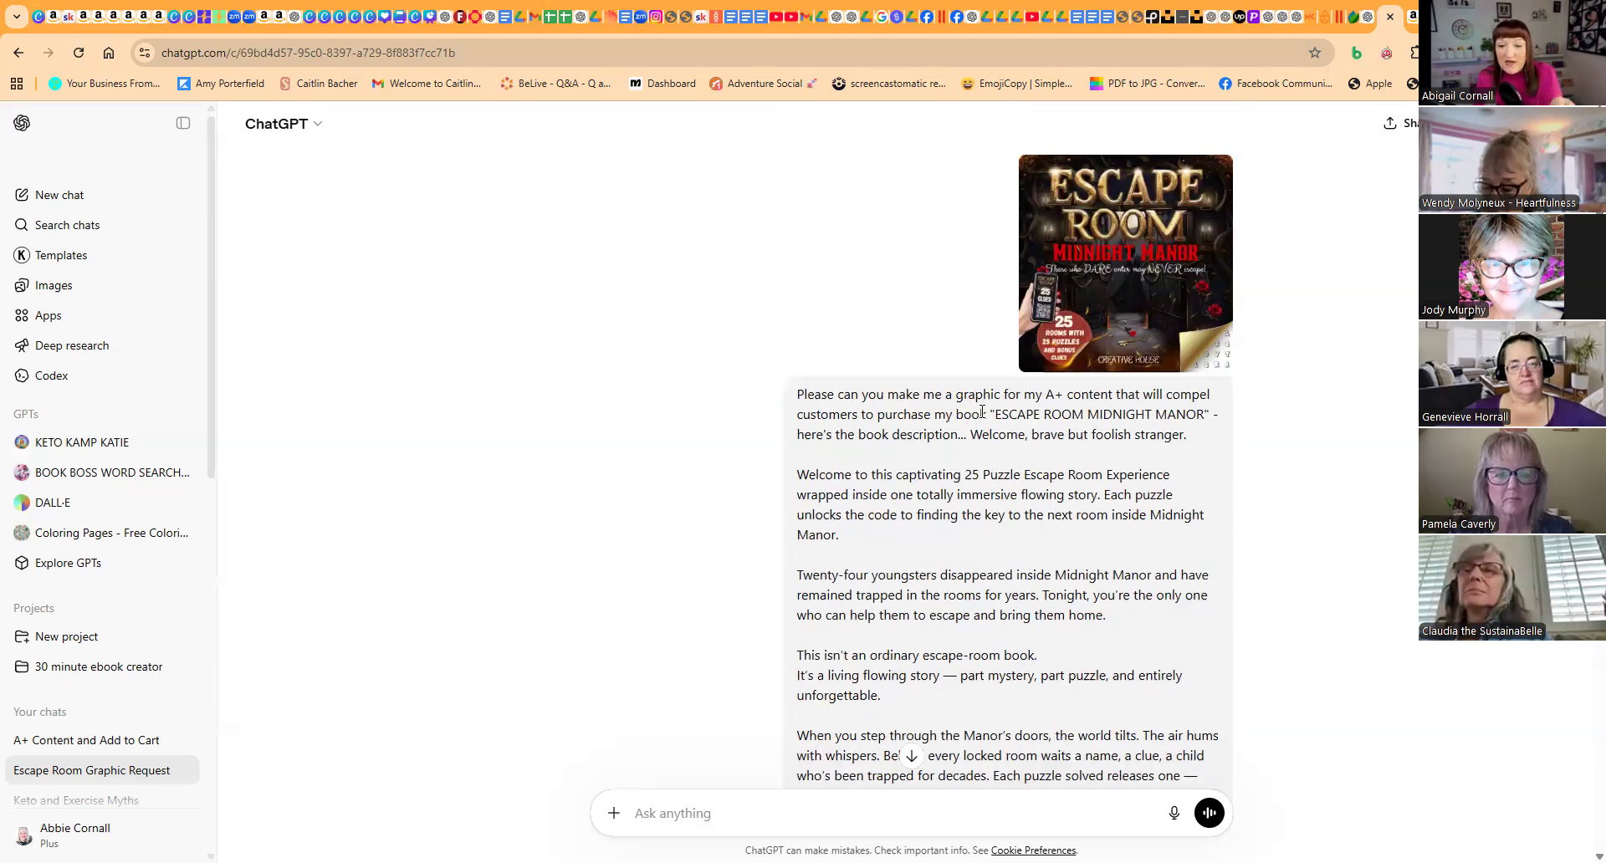
scroll(981, 412, down, 10)
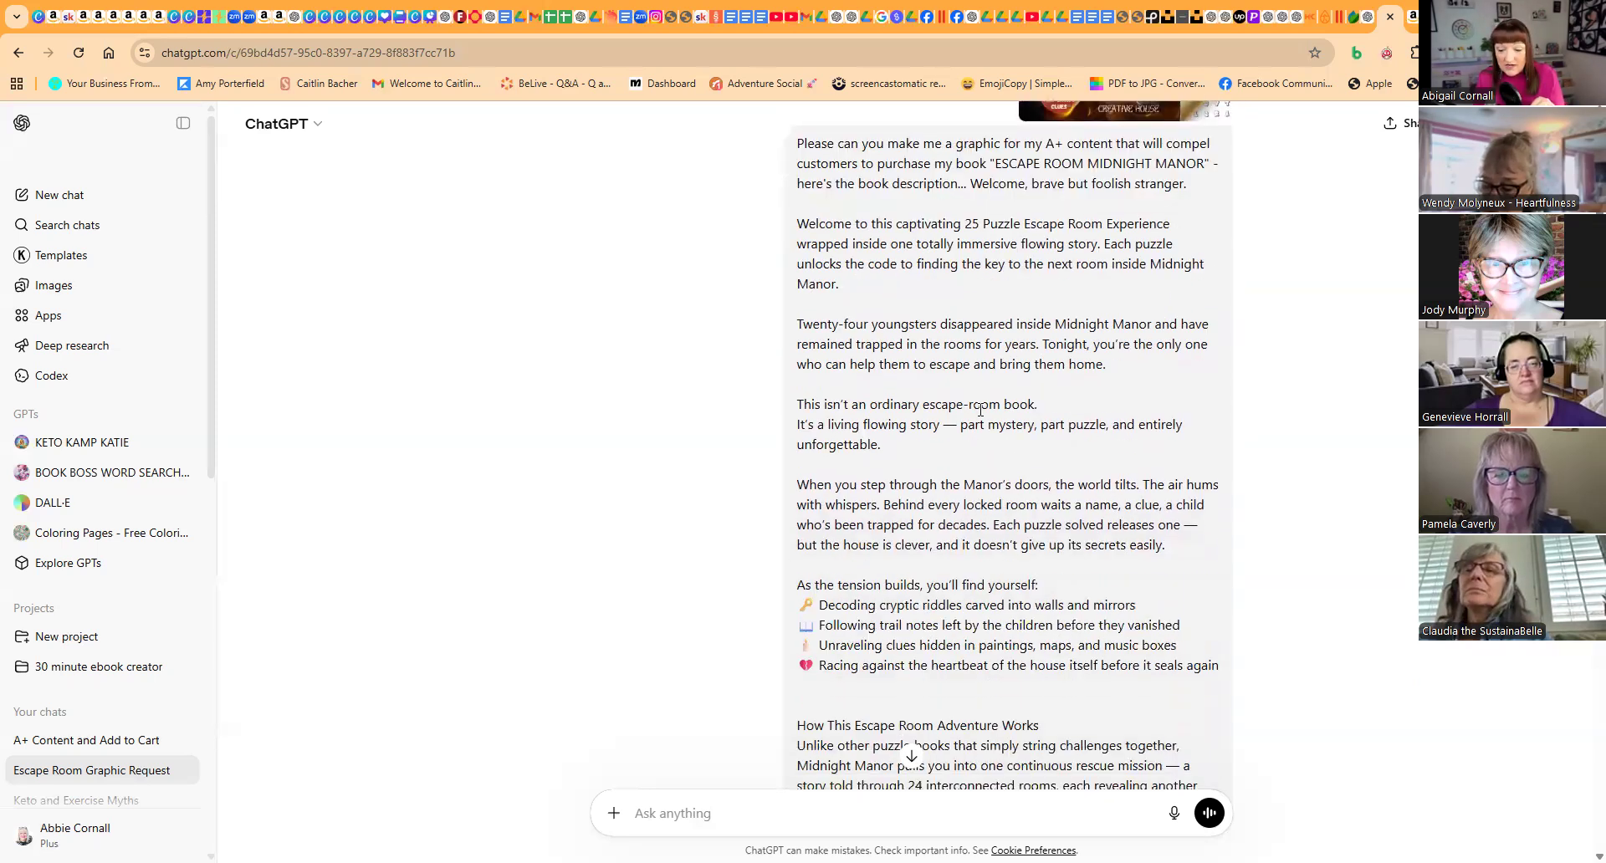
scroll(981, 412, down, 7)
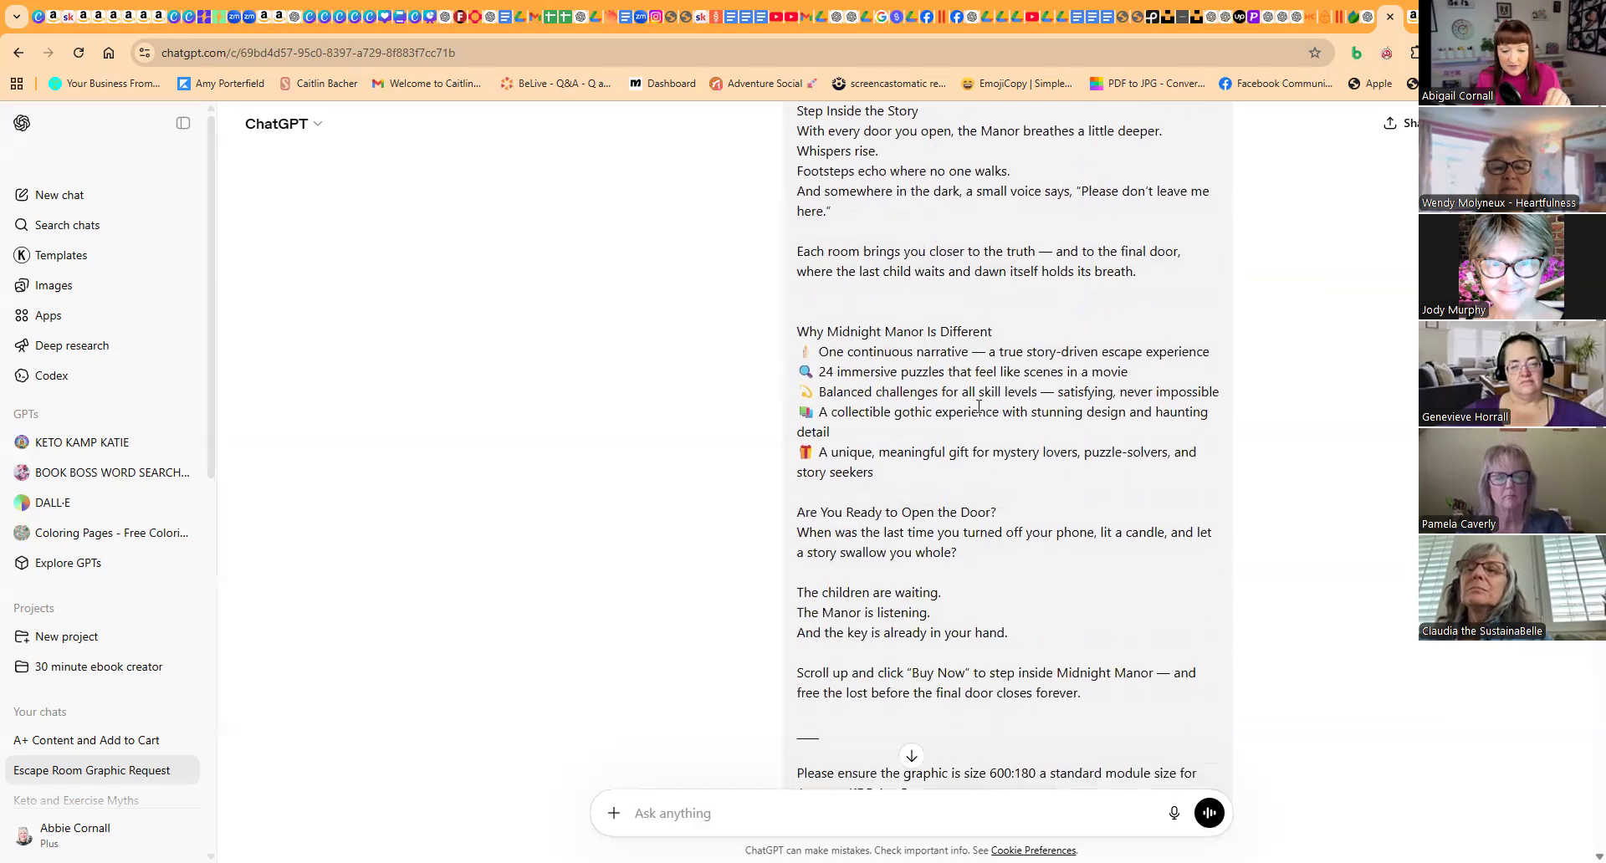
scroll(962, 385, down, 2)
scroll(958, 372, down, 2)
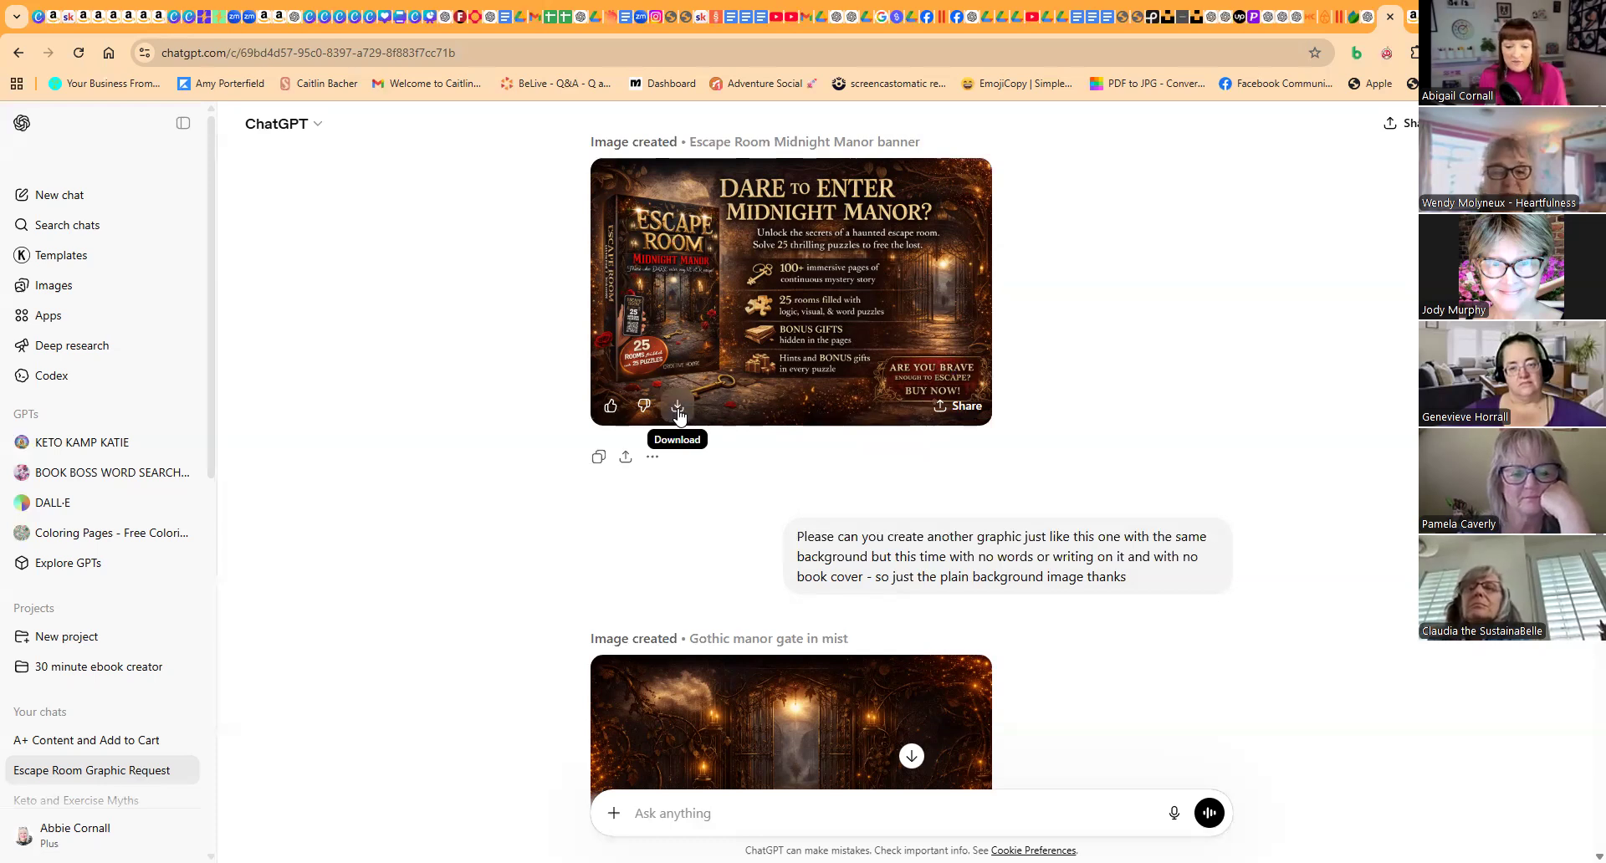
scroll(679, 415, down, 3)
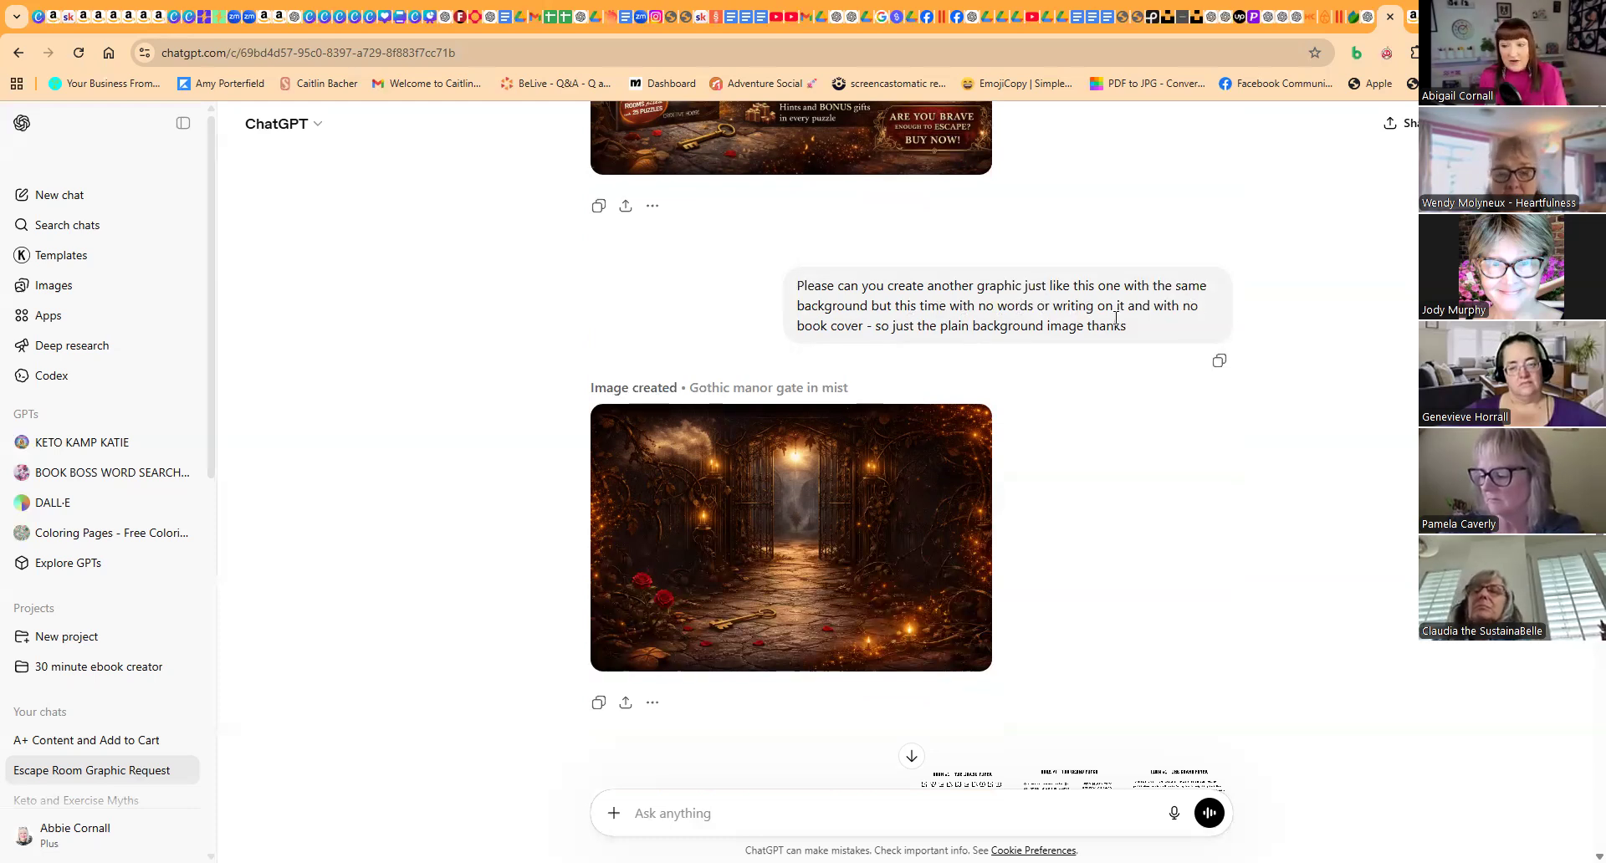
scroll(1075, 355, up, 2)
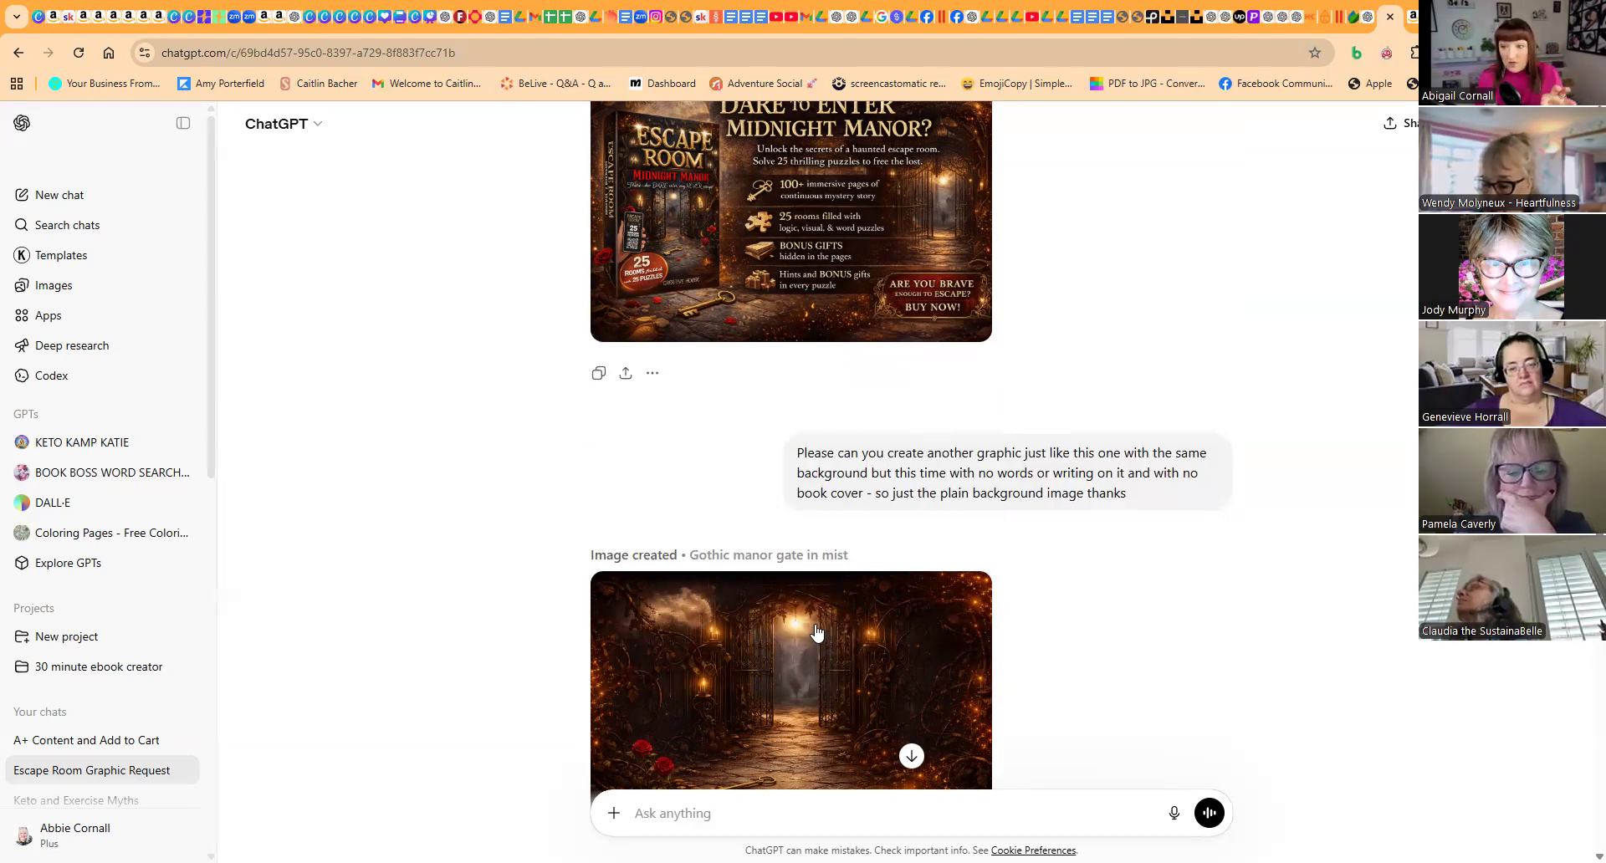
scroll(820, 609, down, 2)
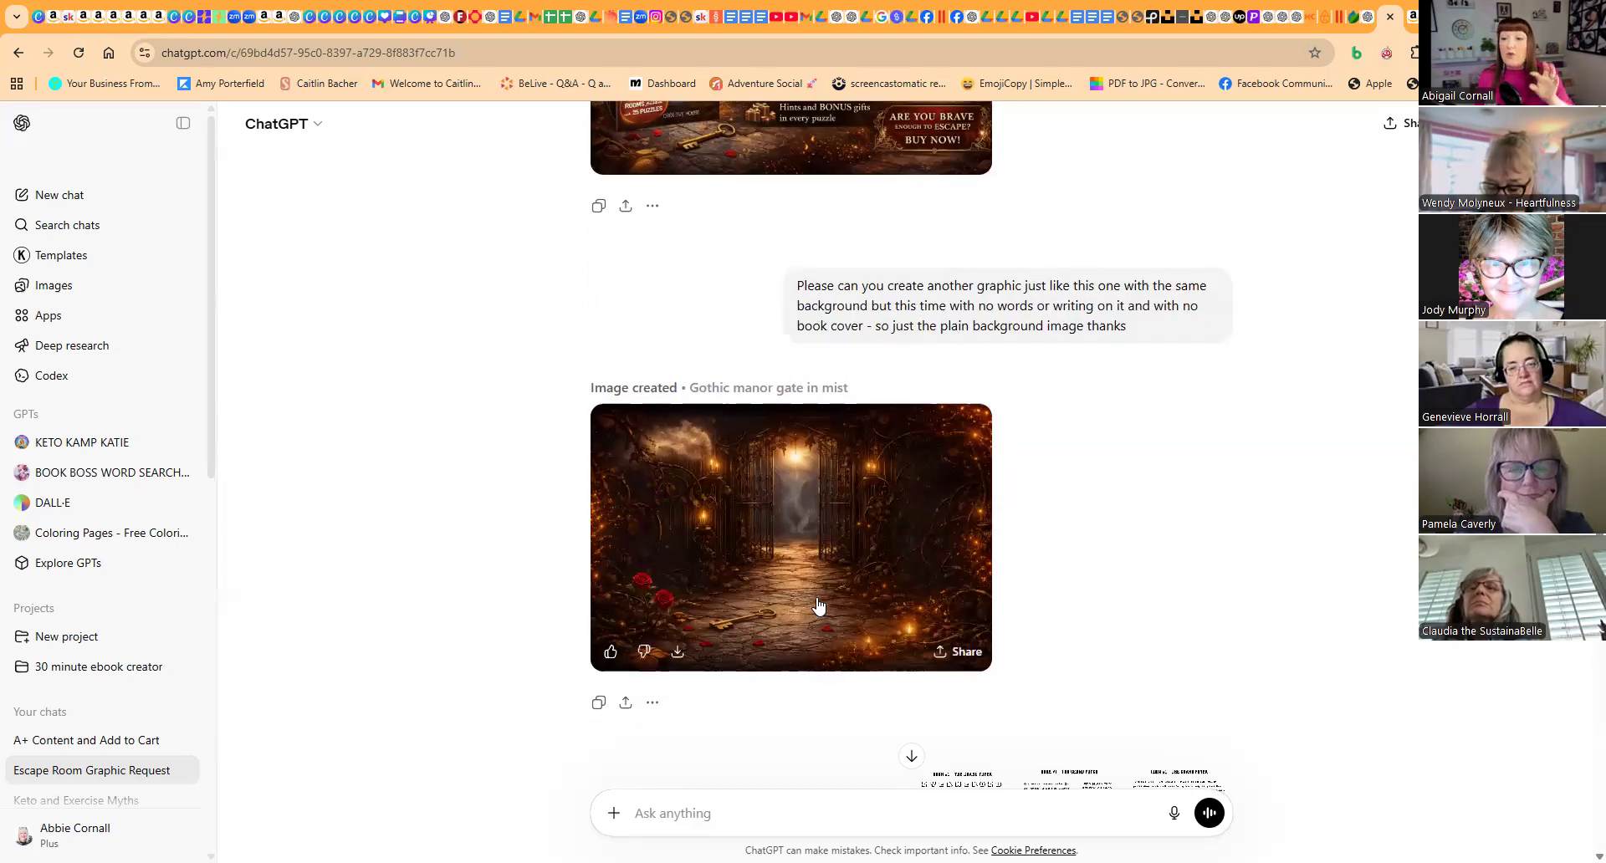
scroll(818, 604, up, 3)
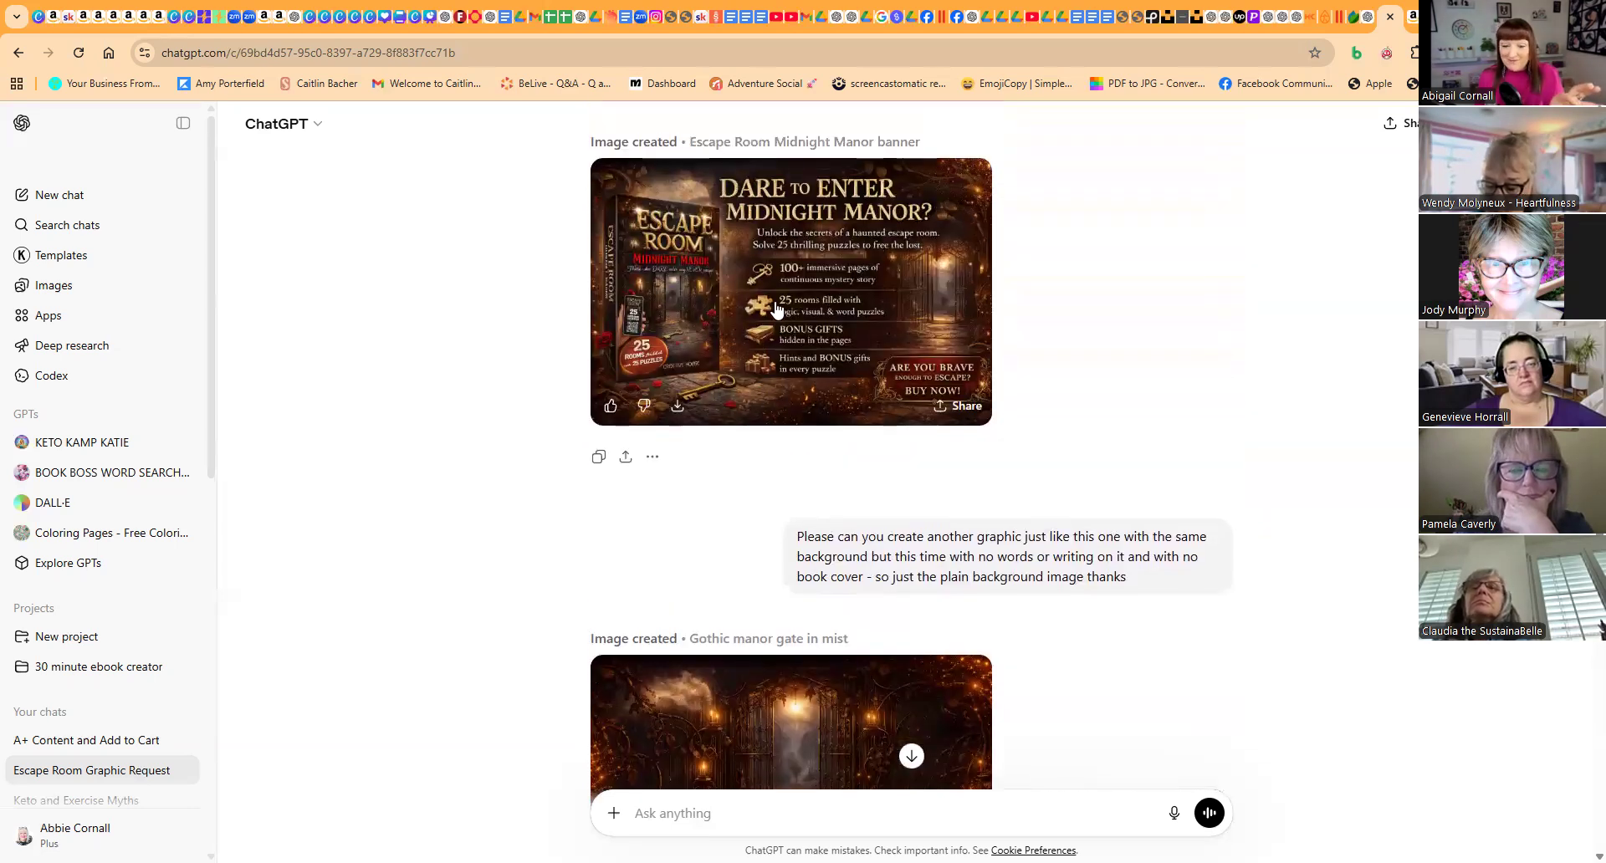
Examine the chat's inside-pages prompt and the Take a Look Inside book preview banner.
scroll(776, 310, down, 3)
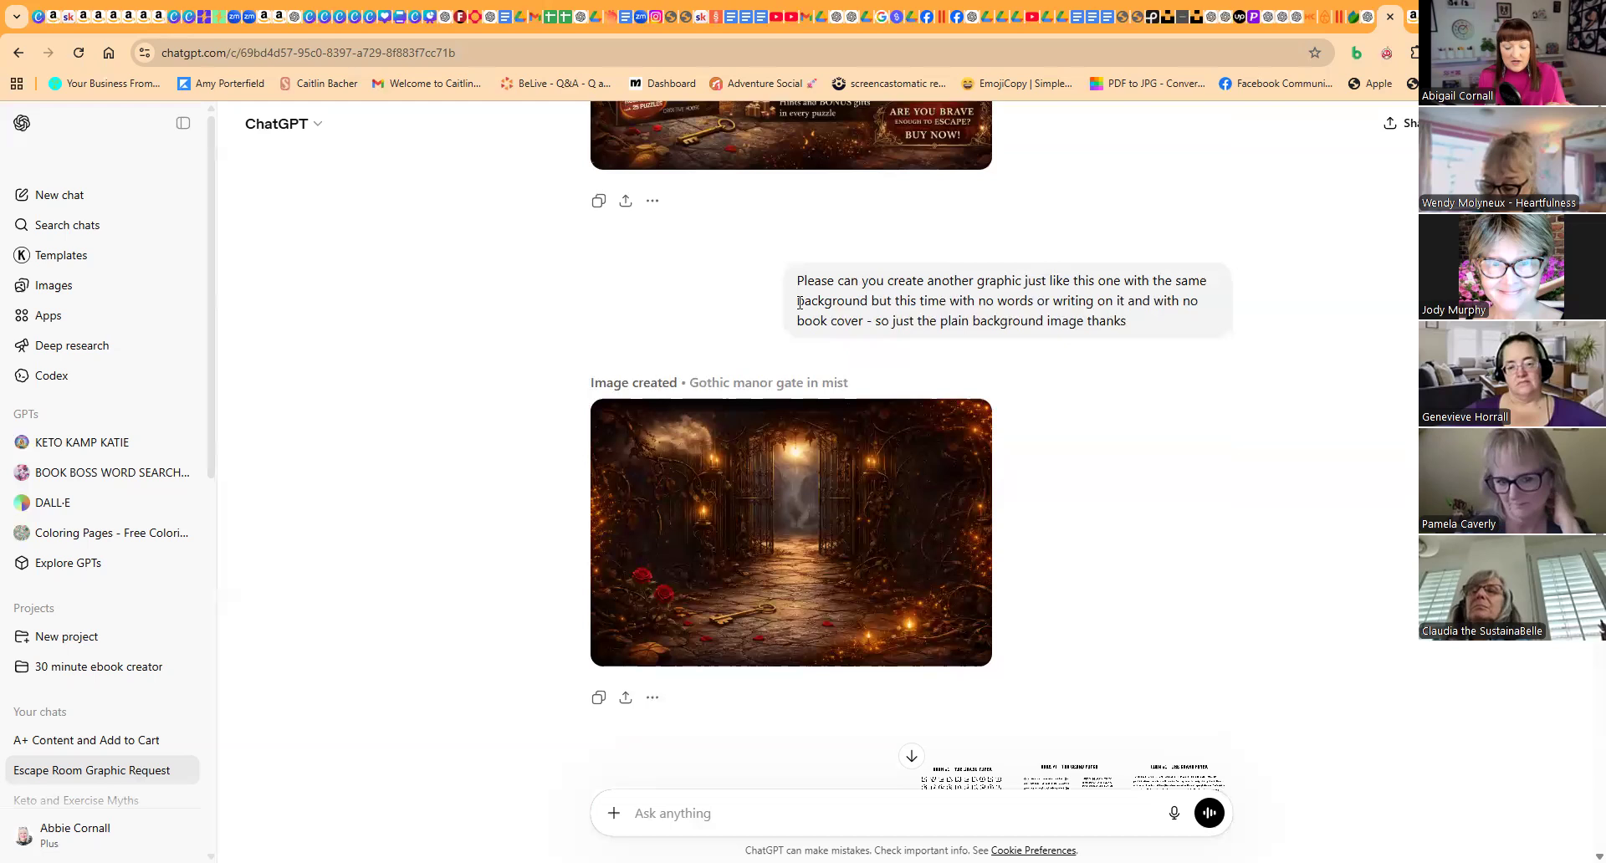
scroll(800, 303, down, 5)
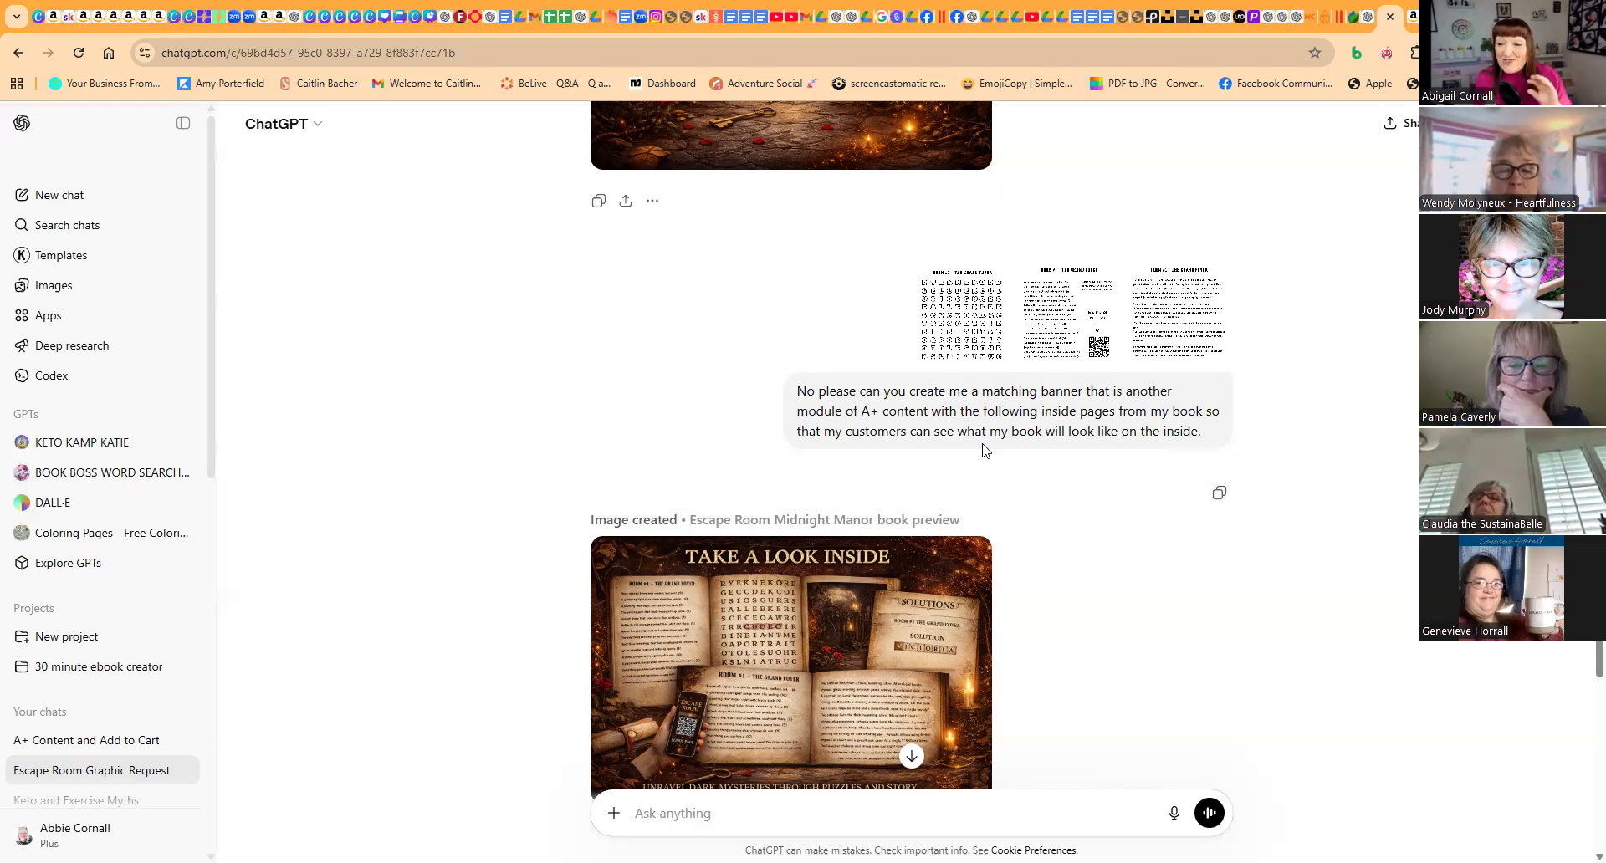
scroll(985, 446, down, 1)
scroll(984, 447, down, 3)
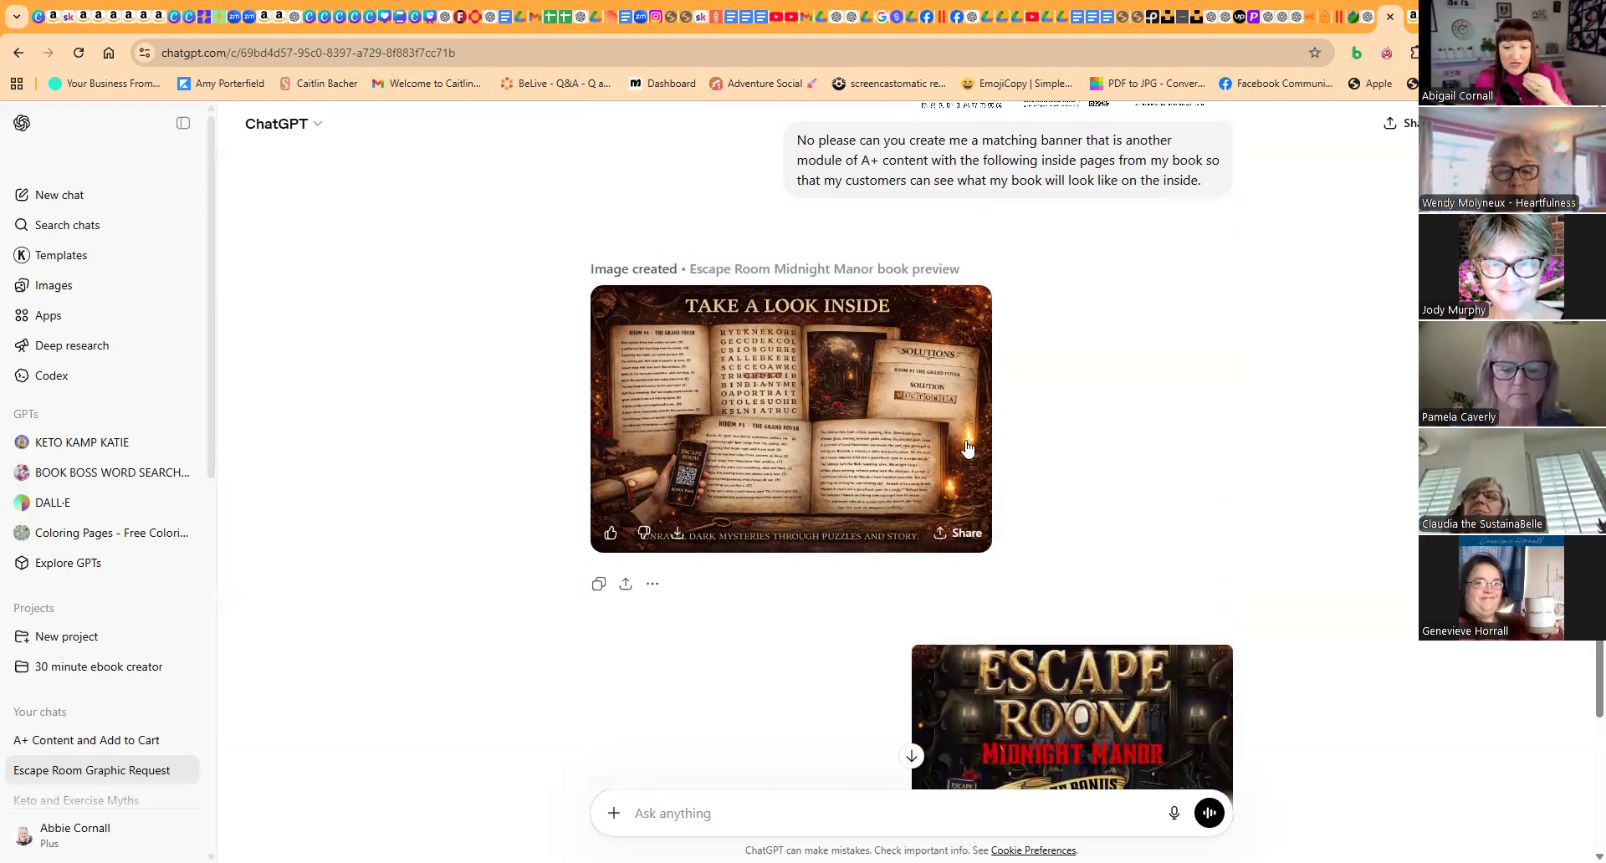
scroll(963, 449, down, 1)
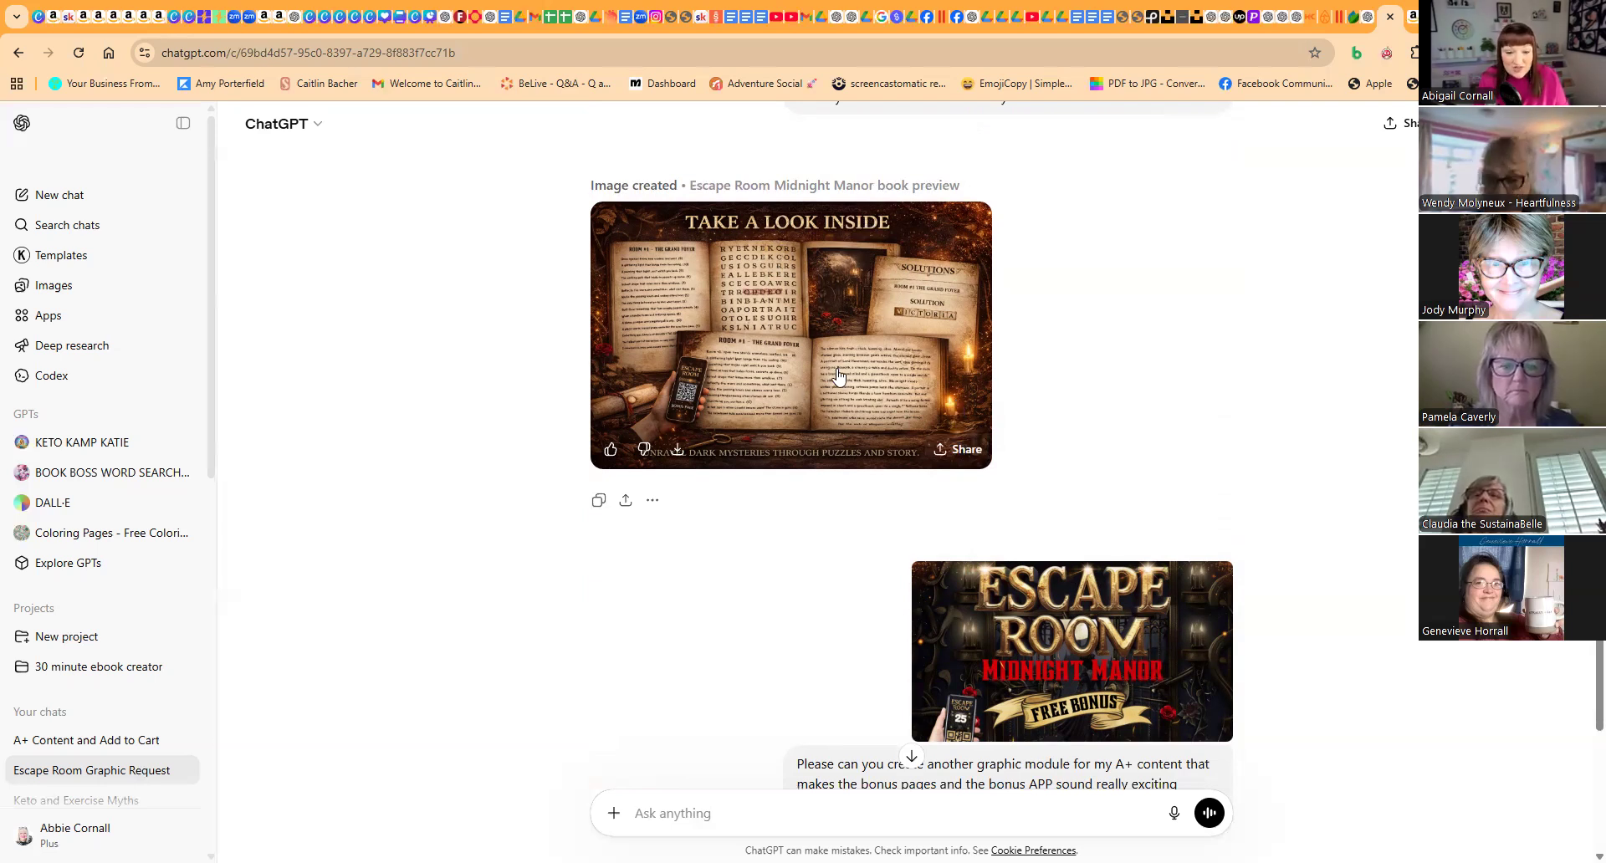
scroll(746, 289, up, 2)
scroll(837, 351, down, 2)
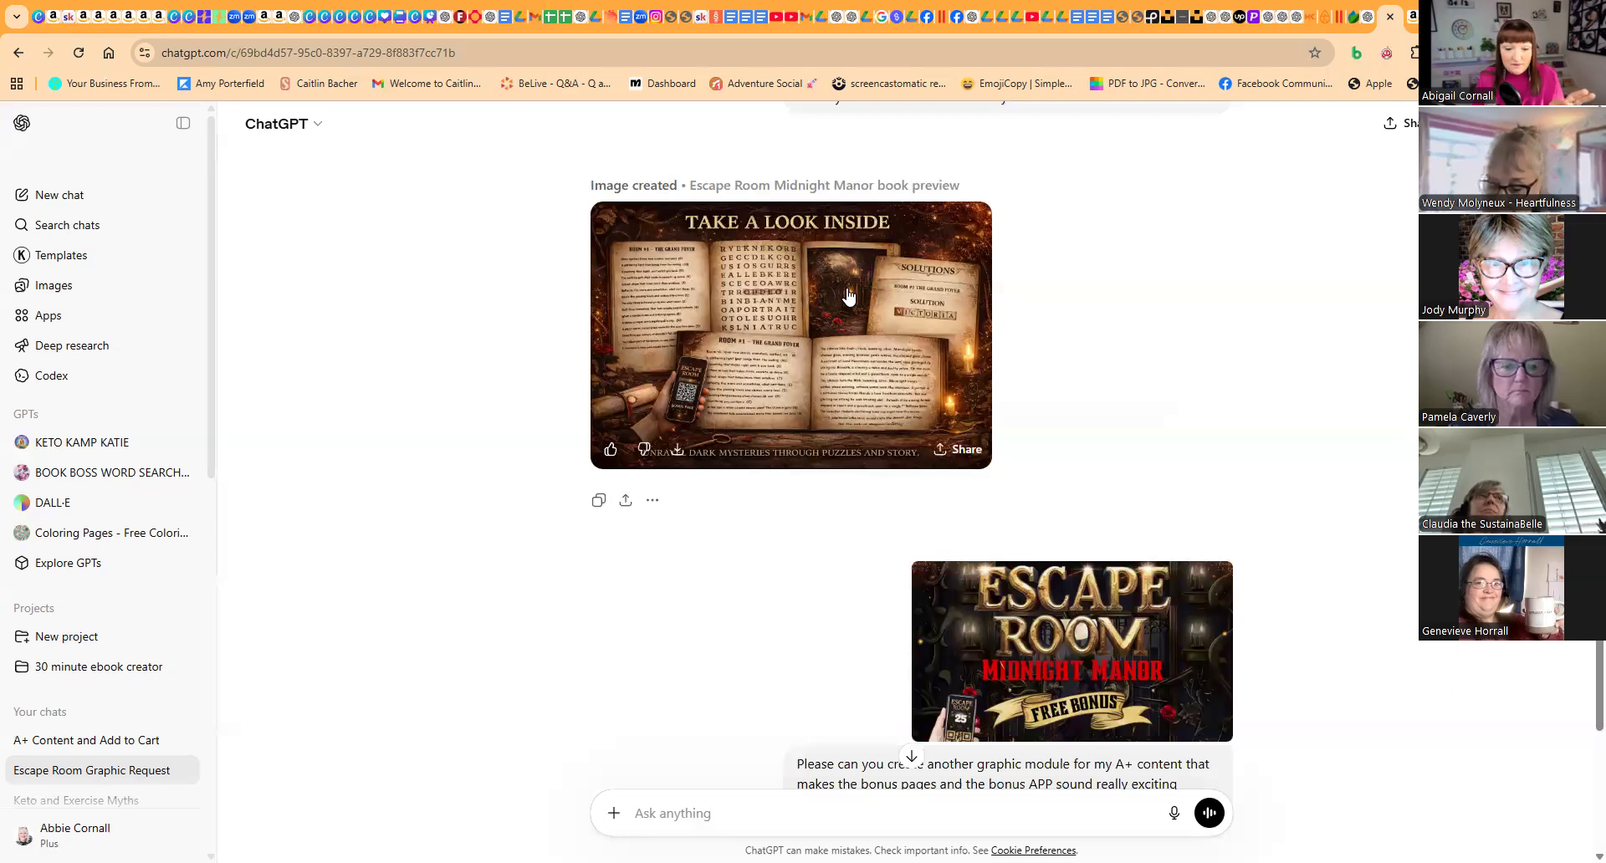
scroll(847, 295, down, 3)
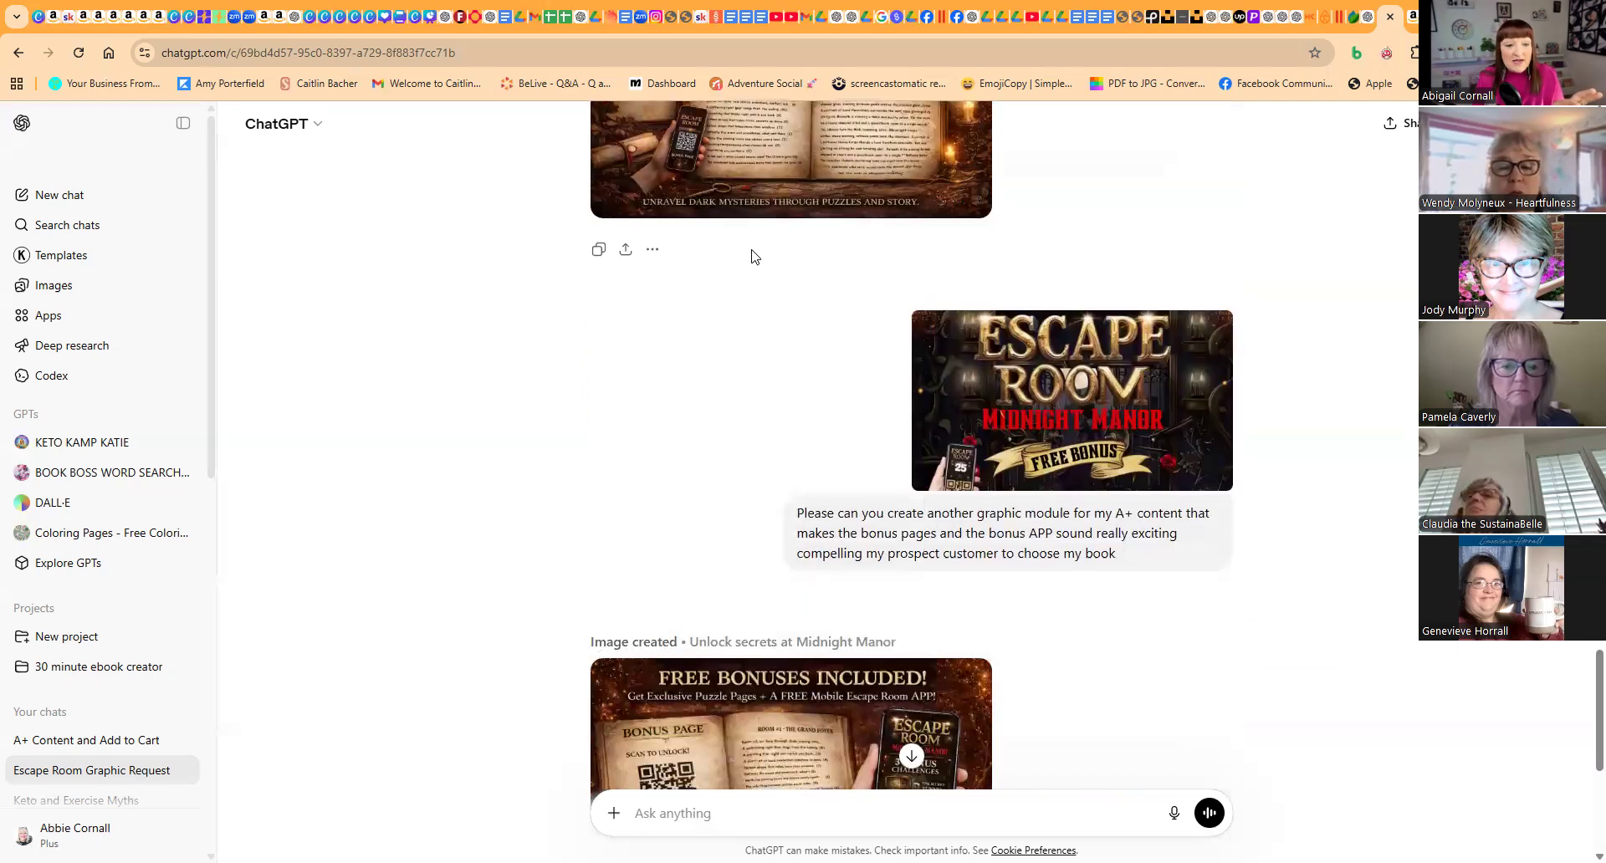
scroll(675, 205, up, 2)
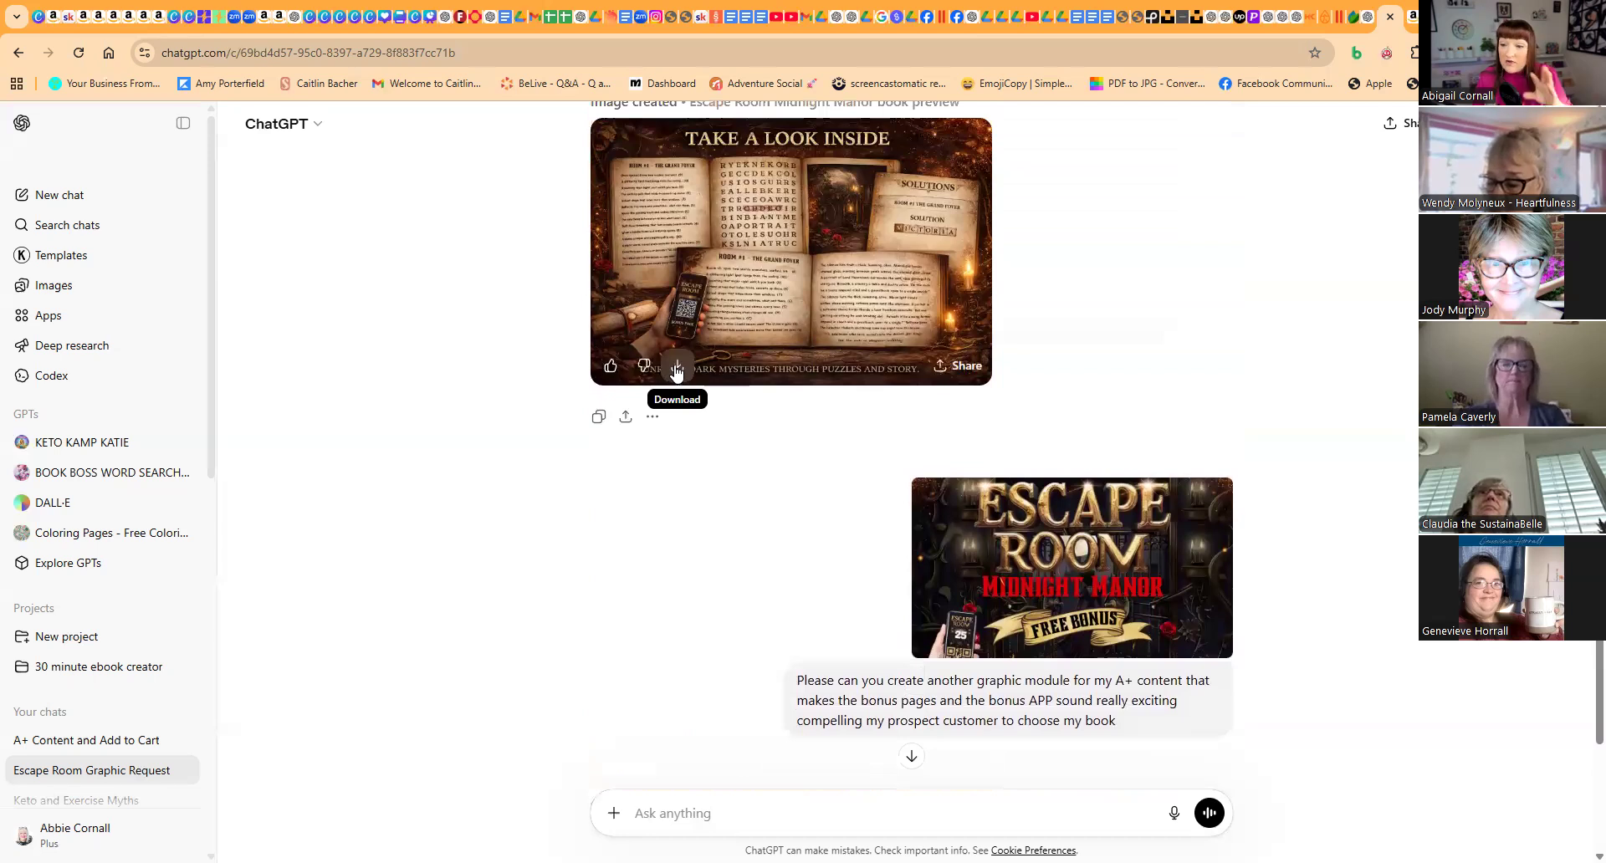
Examine the bonus pages and app prompt with its cover attachment and the Free Bonuses Included graphic.
scroll(741, 366, down, 1)
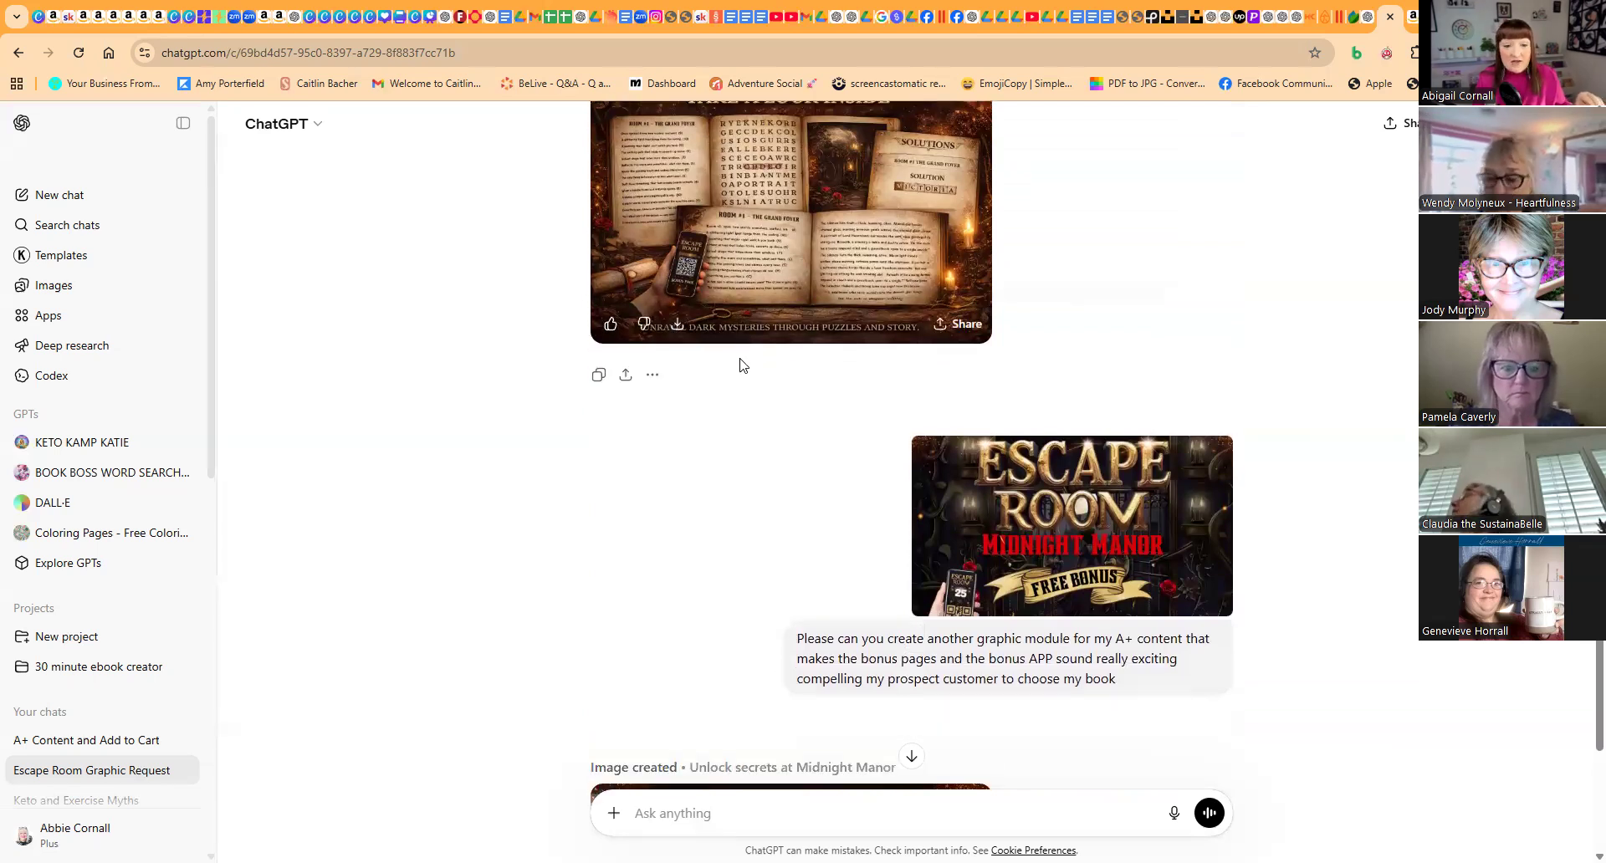
scroll(741, 366, down, 1)
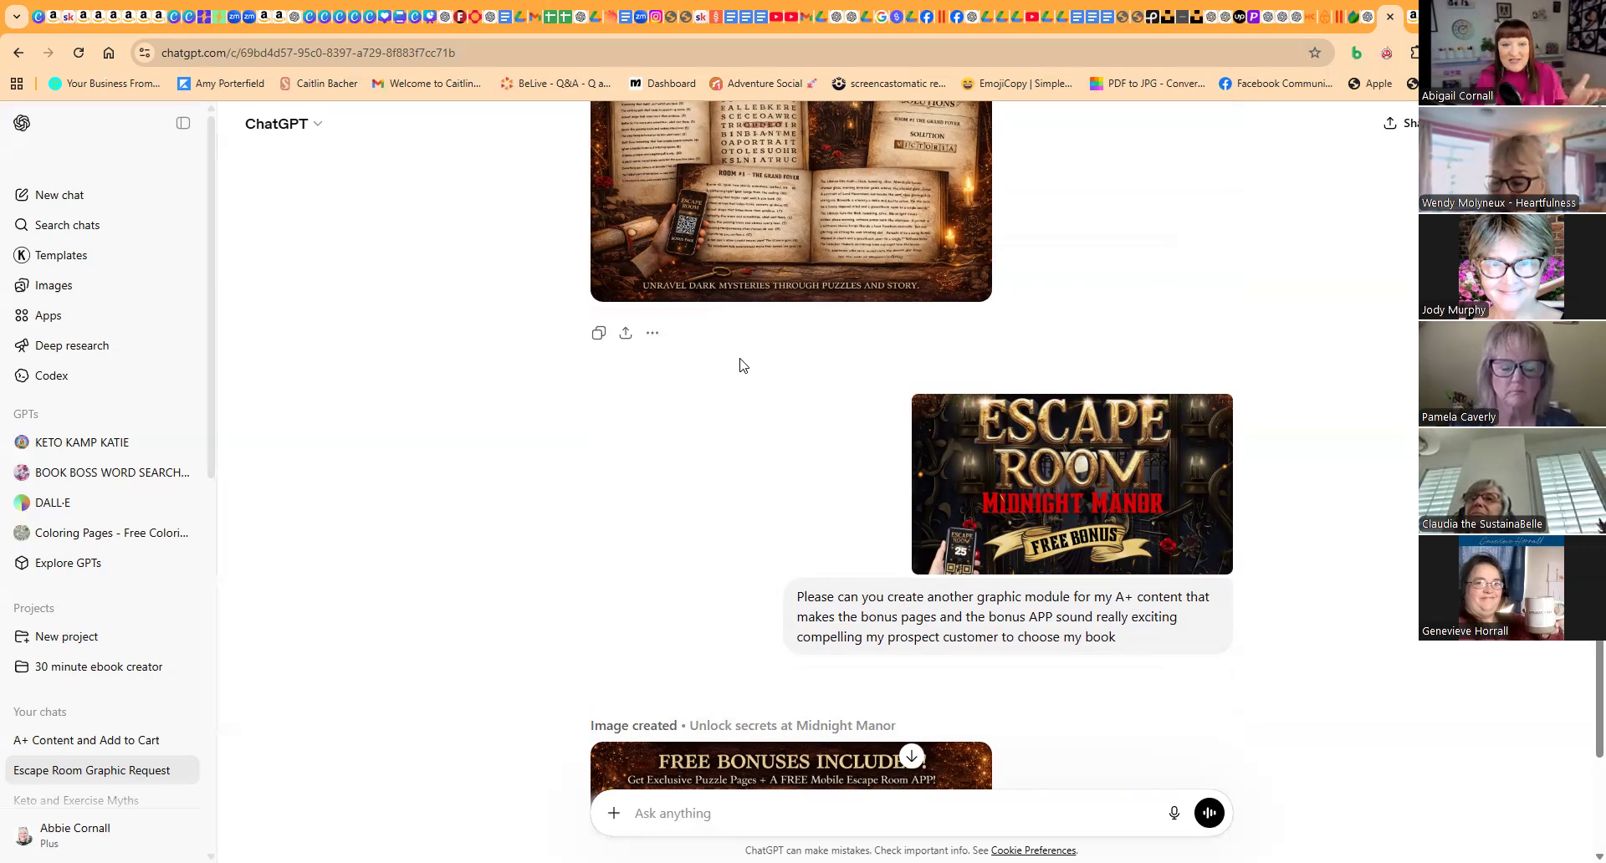
scroll(763, 357, down, 2)
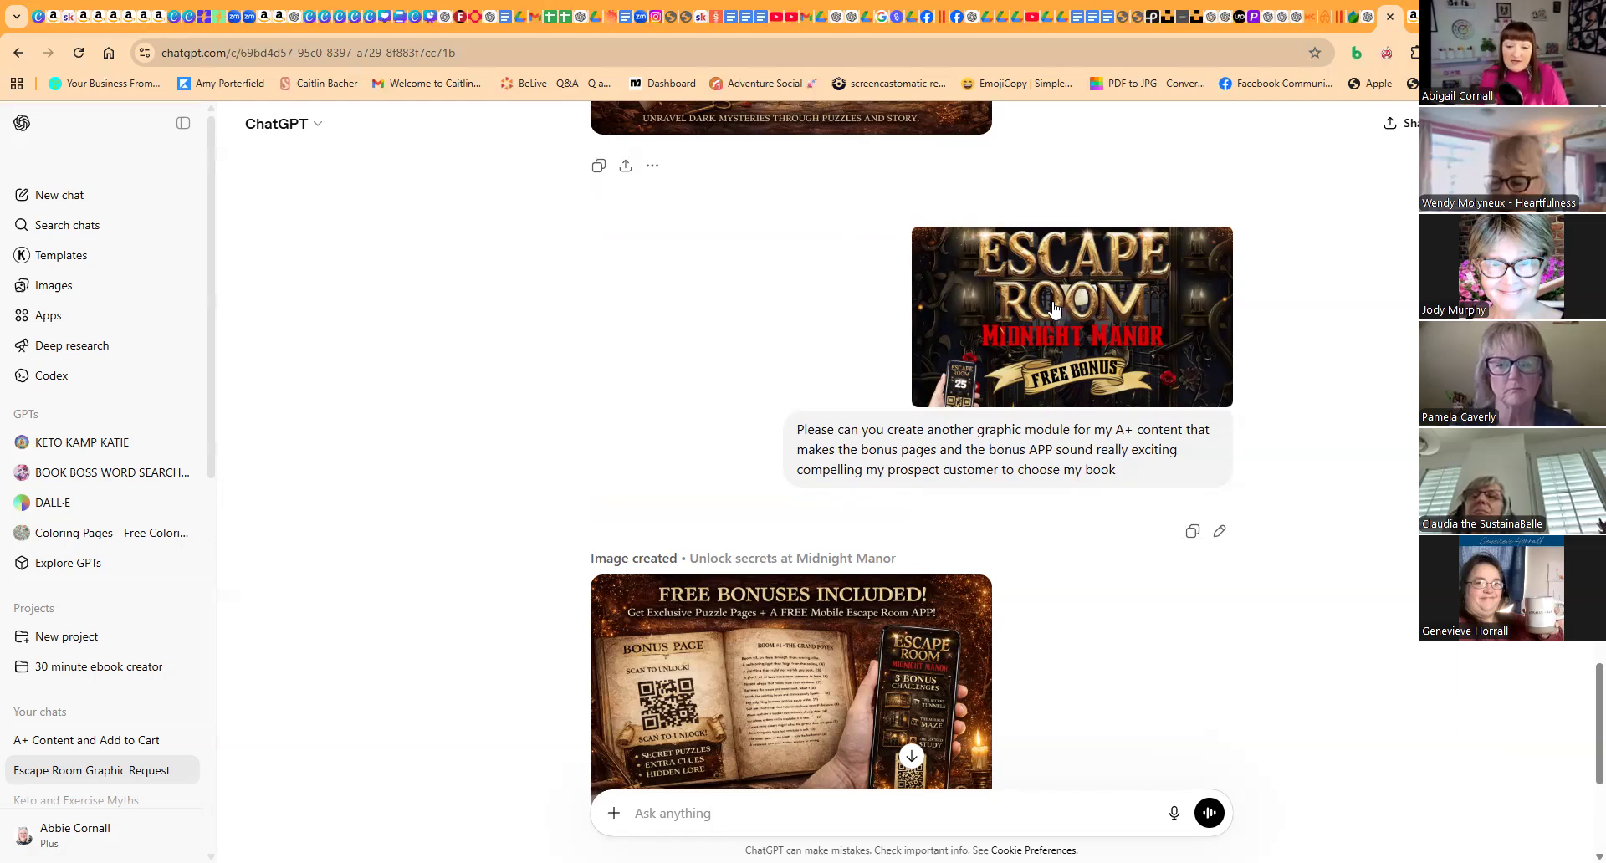
scroll(1054, 310, down, 1)
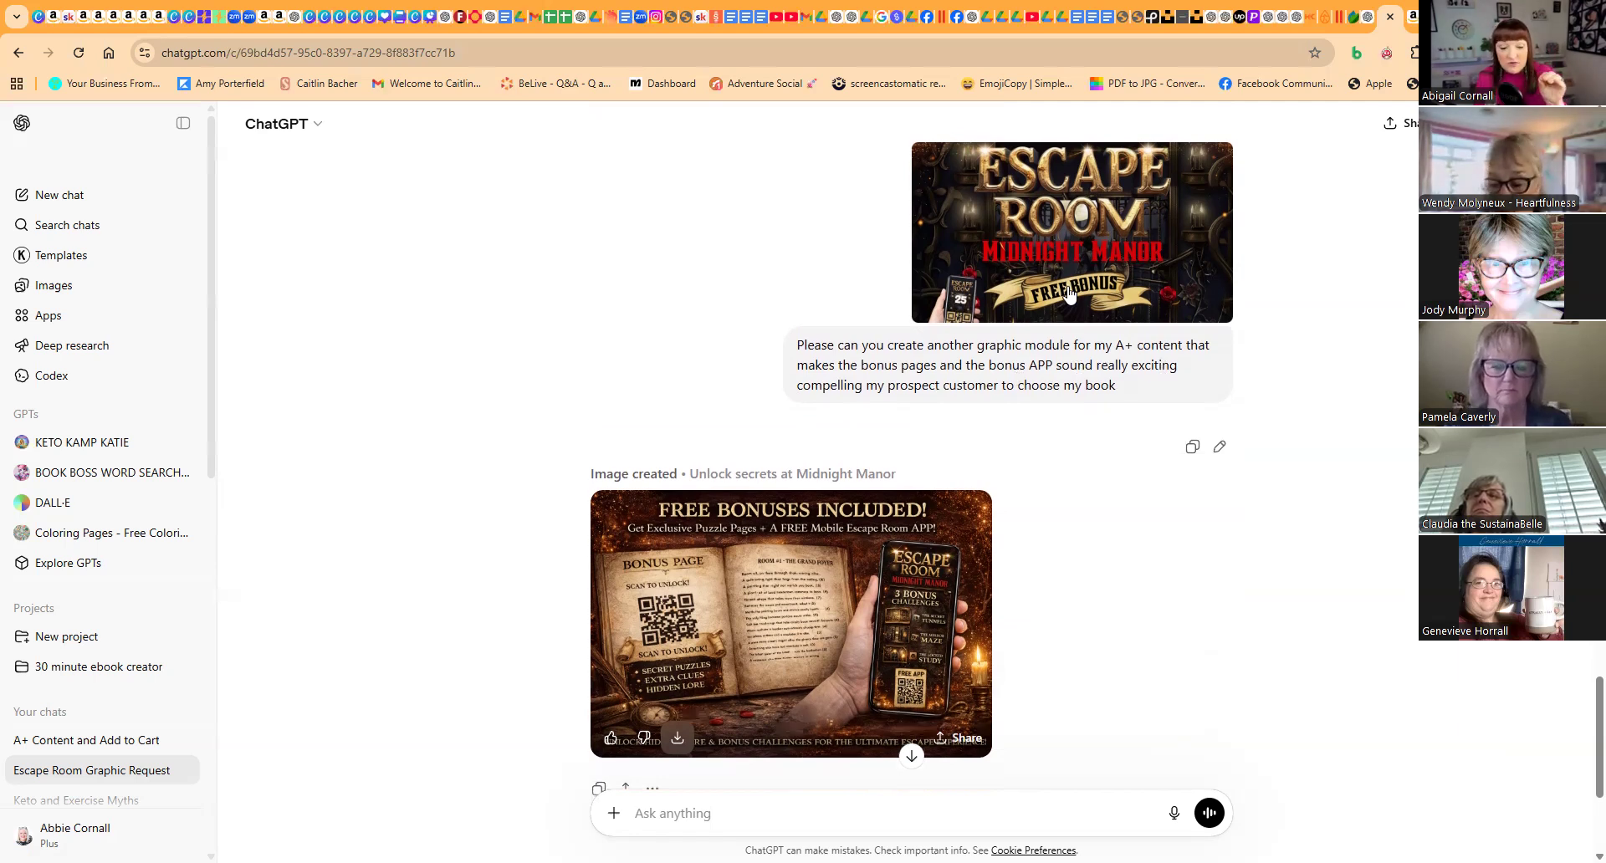
scroll(1069, 293, down, 3)
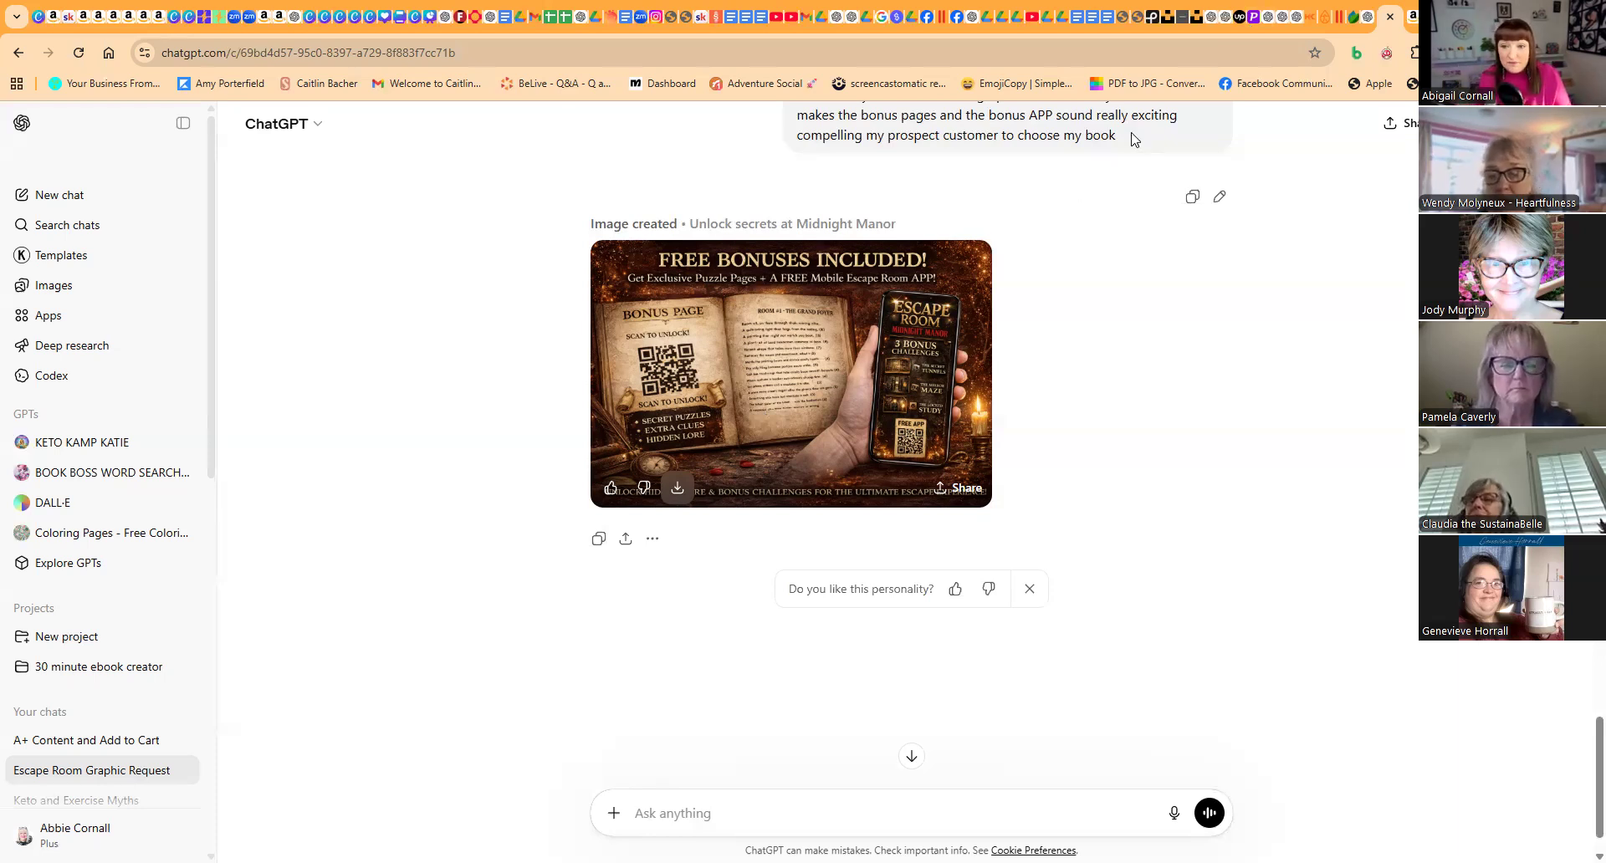
Switch back to the Escape Room Midnight Manor A+ draft in KDP and look over its empty logo and header image placeholders.
click(1143, 19)
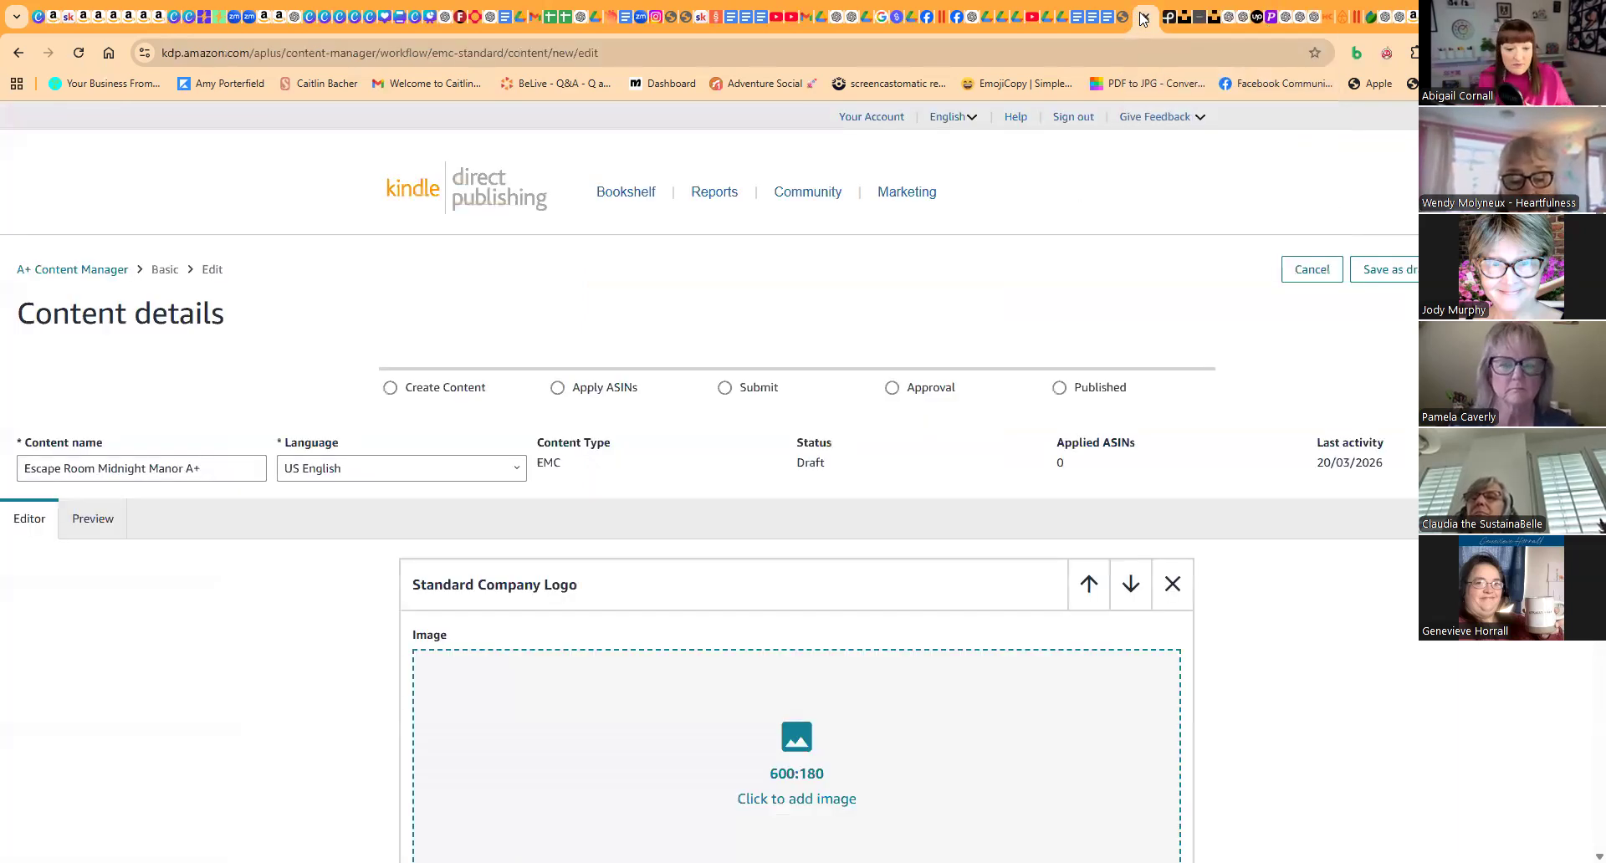
scroll(875, 304, down, 8)
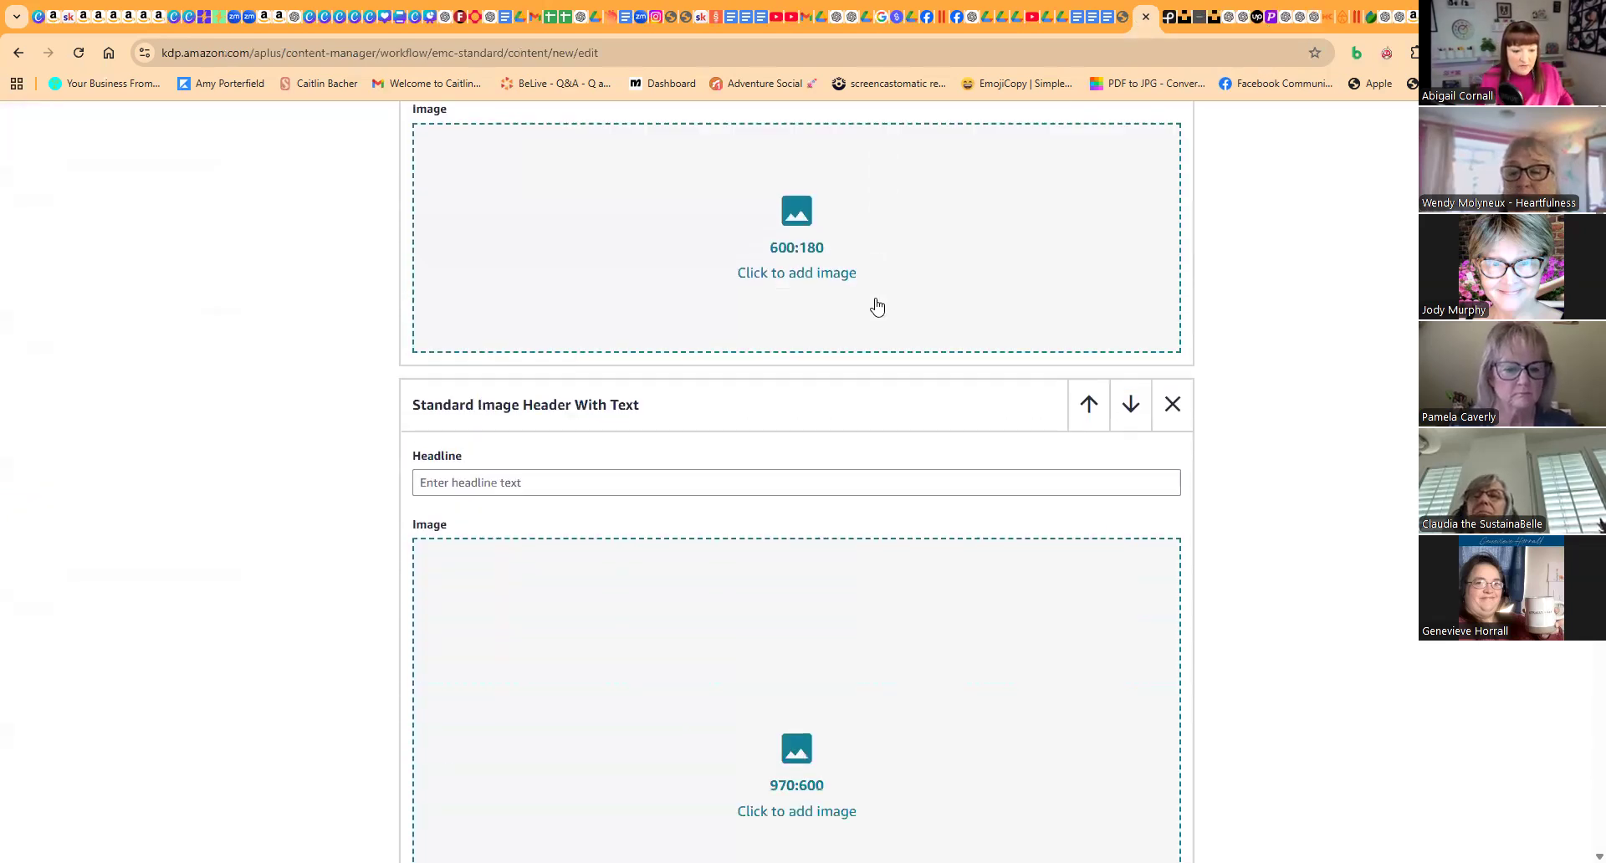
scroll(876, 304, down, 3)
scroll(875, 304, up, 4)
scroll(805, 374, down, 4)
click(799, 378)
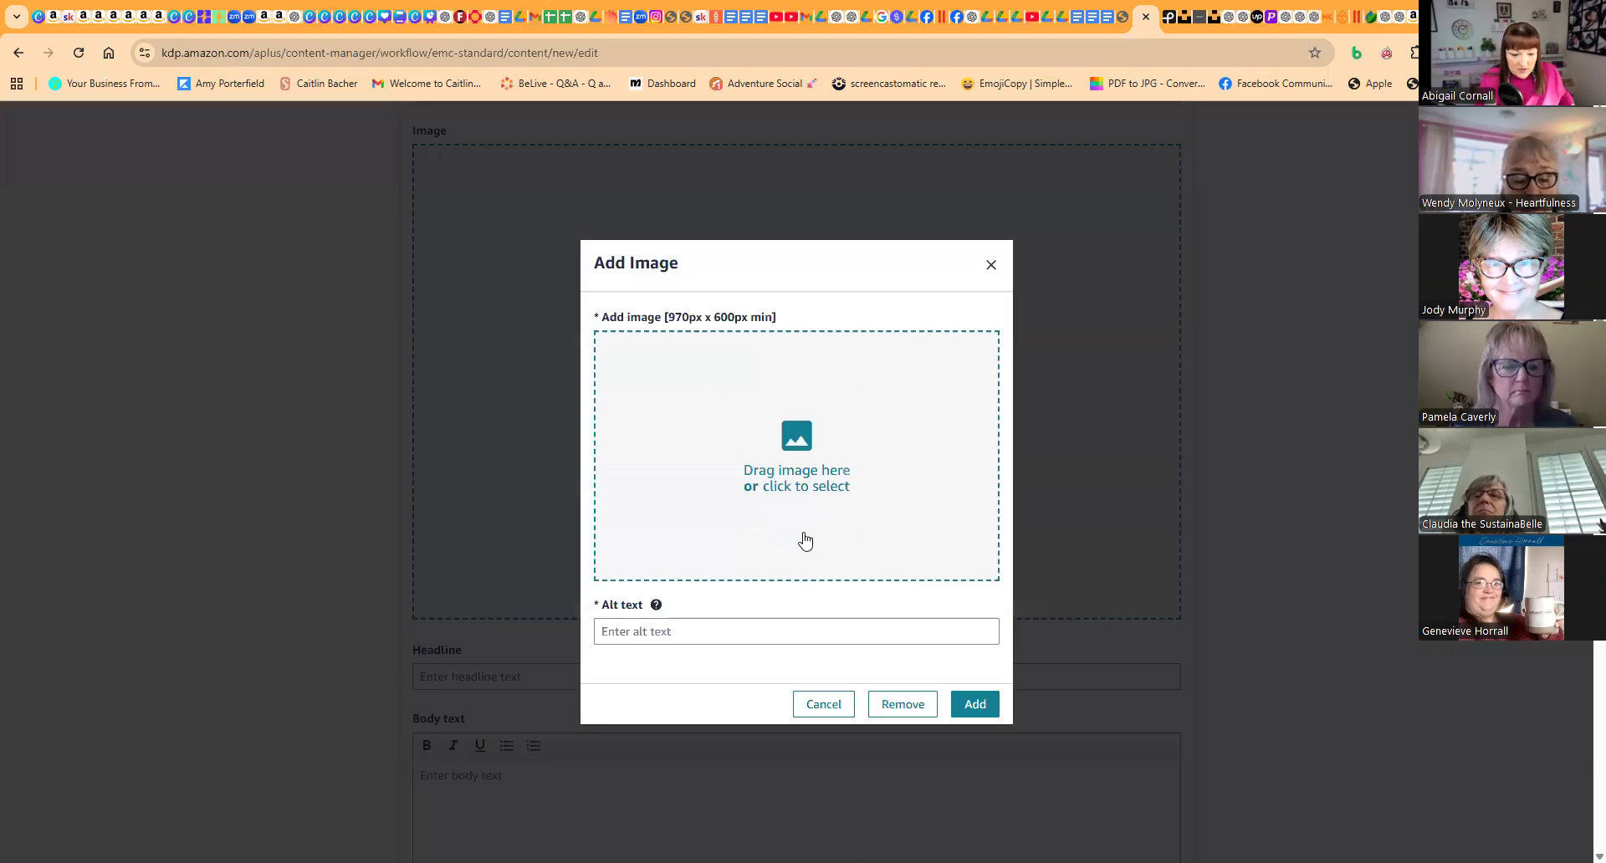
click(803, 473)
click(696, 226)
click(75, 249)
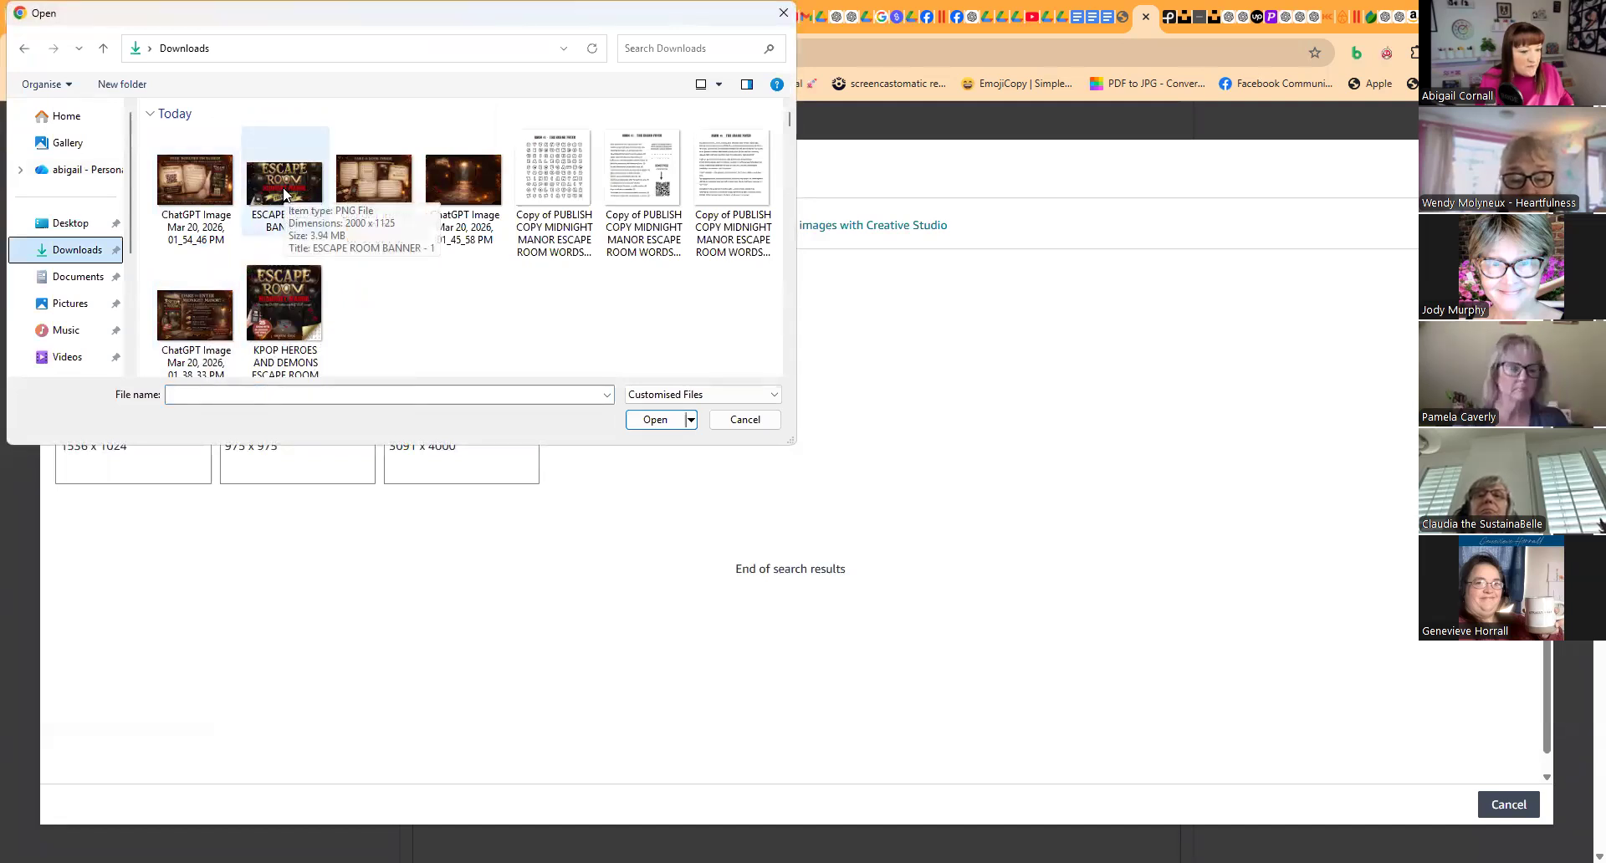
click(745, 420)
click(991, 265)
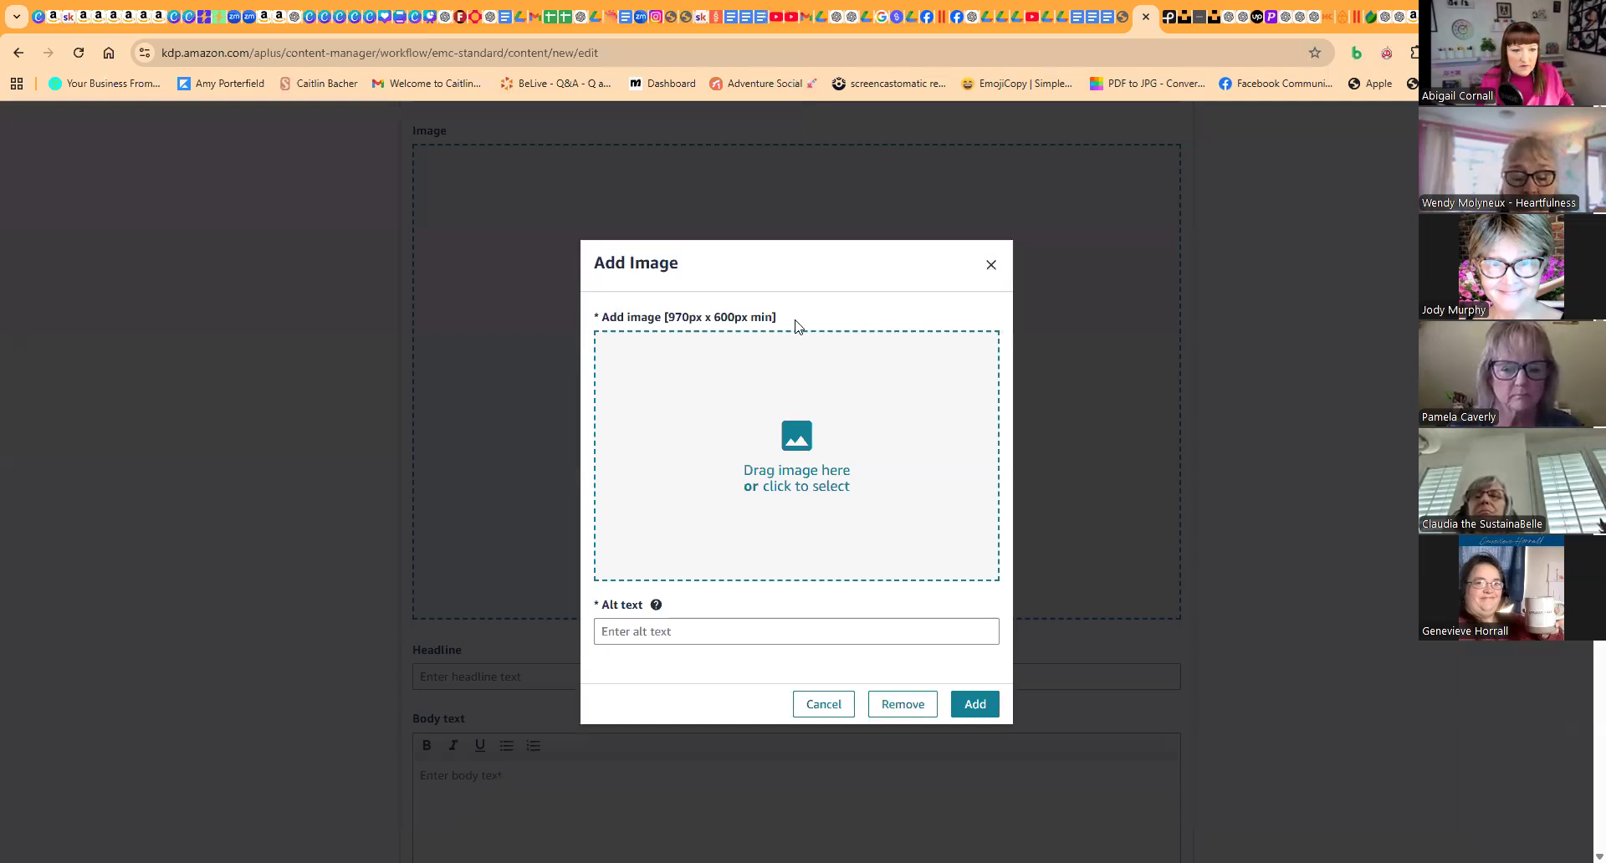
Upload the ESCAPE ROOM BANNER file from Downloads as the Standard Company Logo module's image.
click(812, 575)
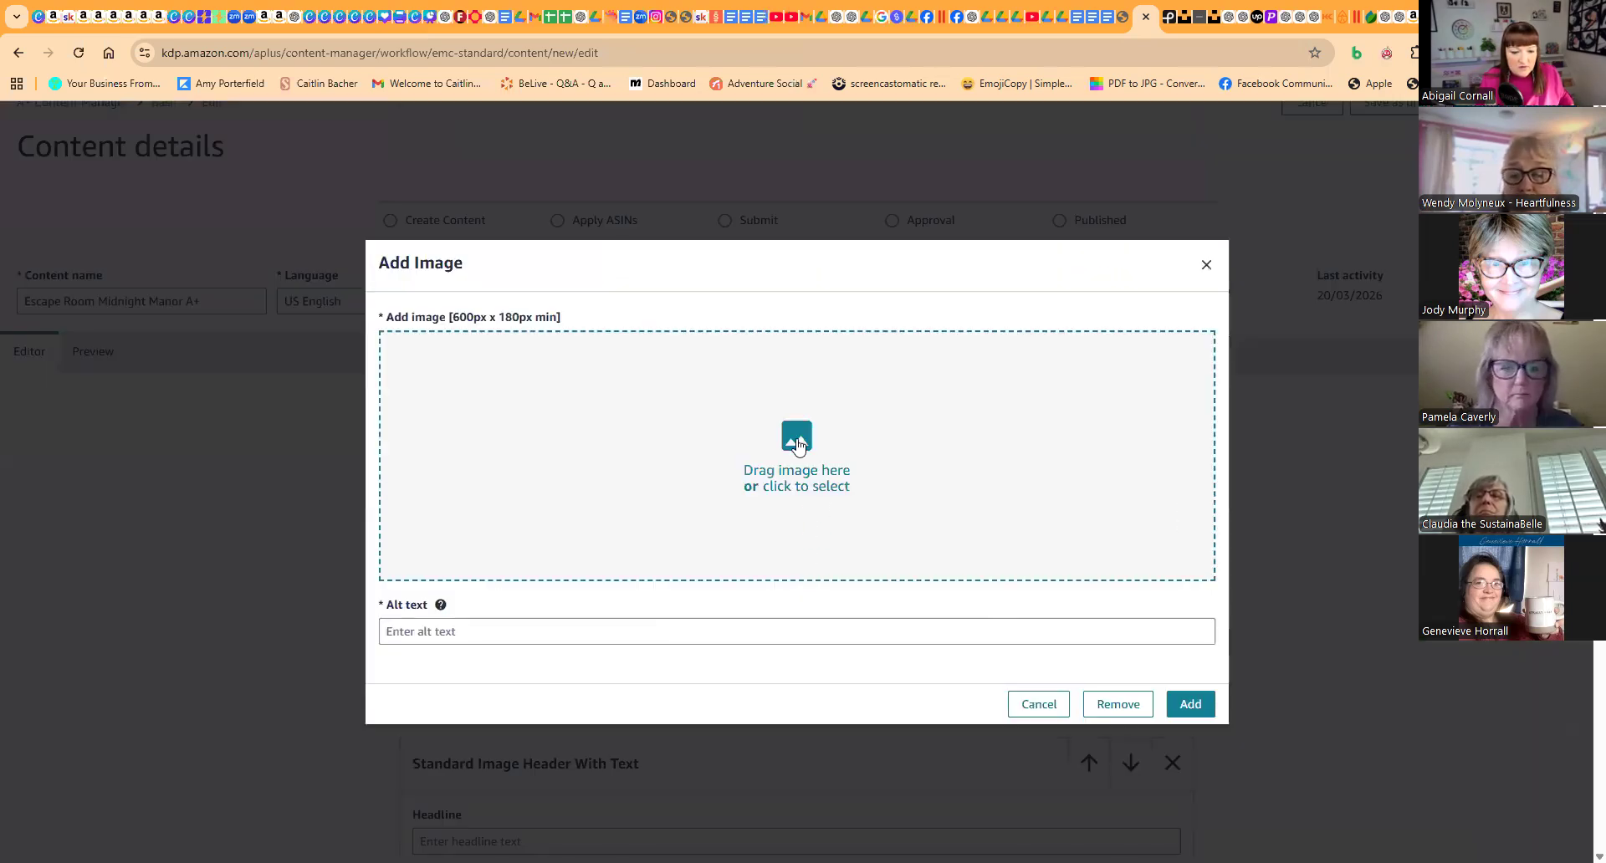
click(796, 445)
click(688, 234)
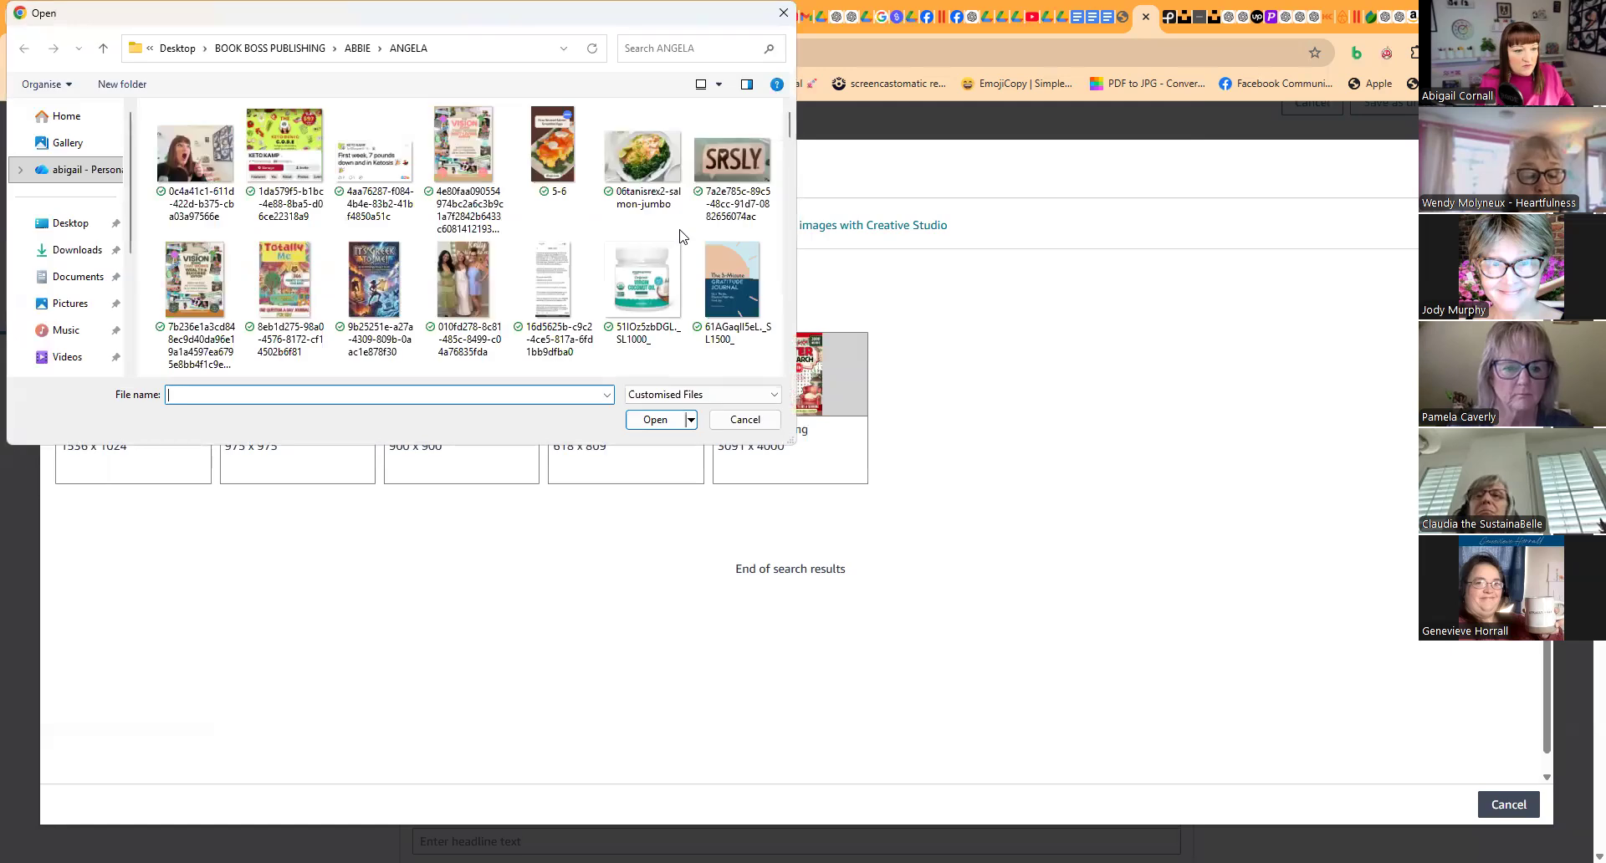
click(77, 249)
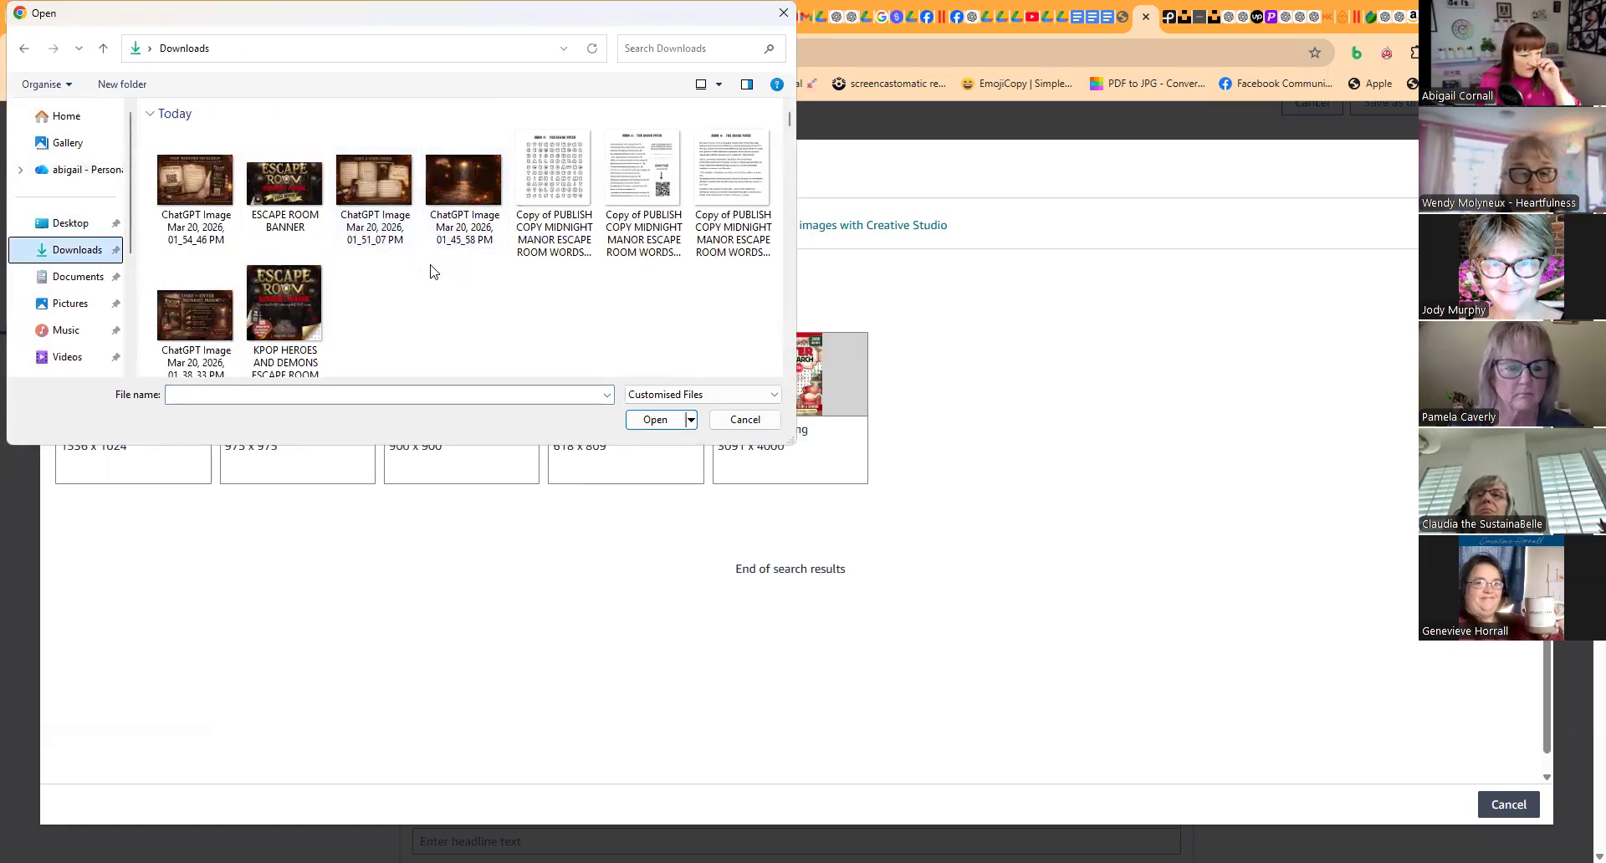
double_click(284, 183)
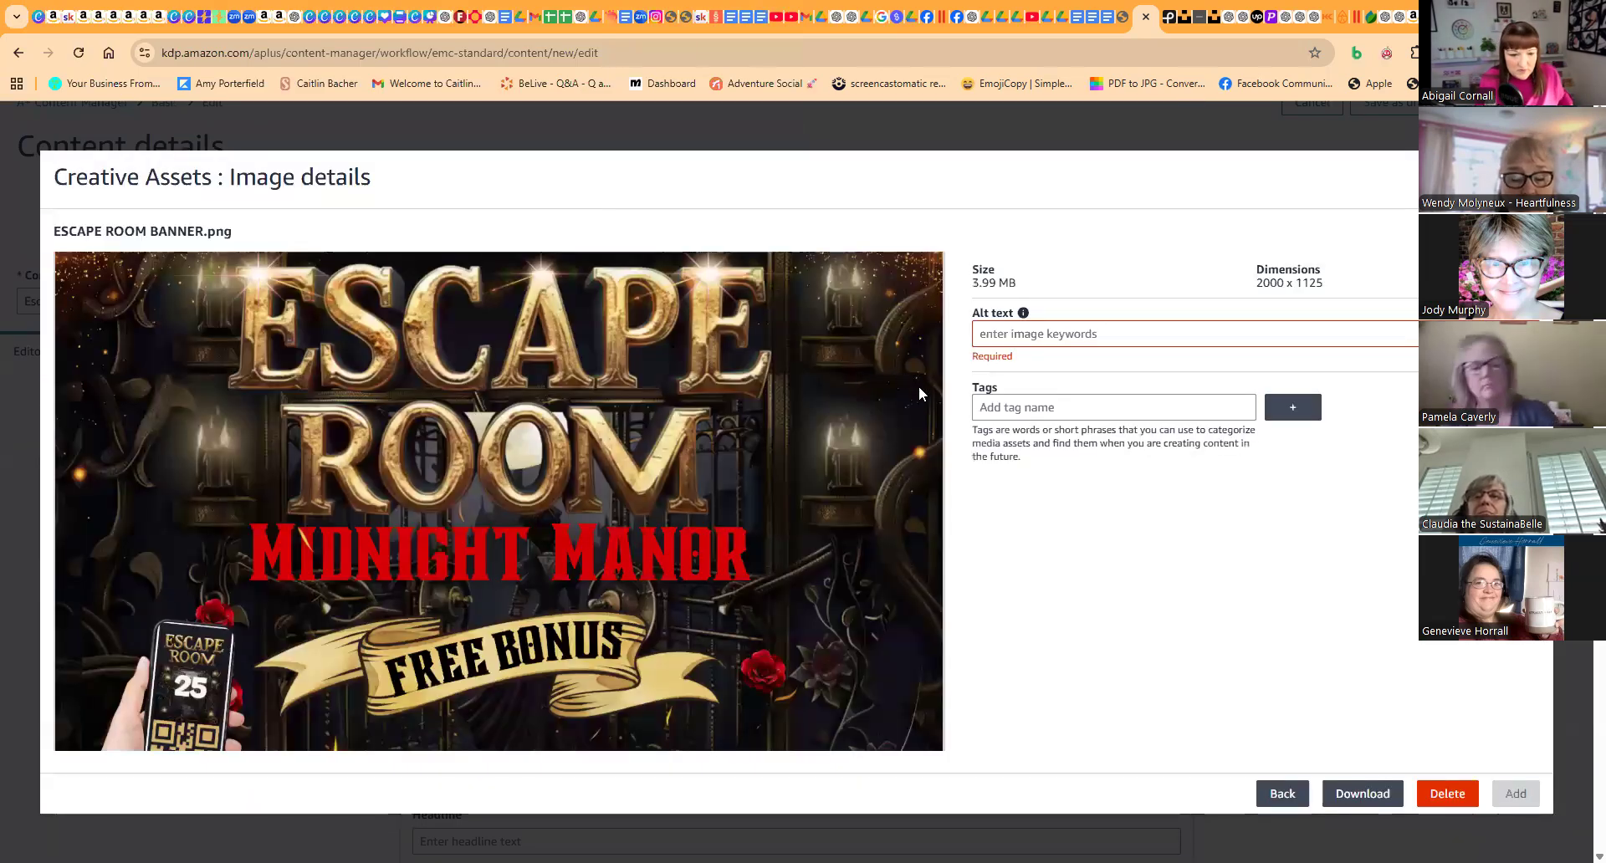
Give the banner image the alt text "rthh" and enter "dhdh" as its tag, accepting it for the logo module.
click(1025, 335)
text(rthh)
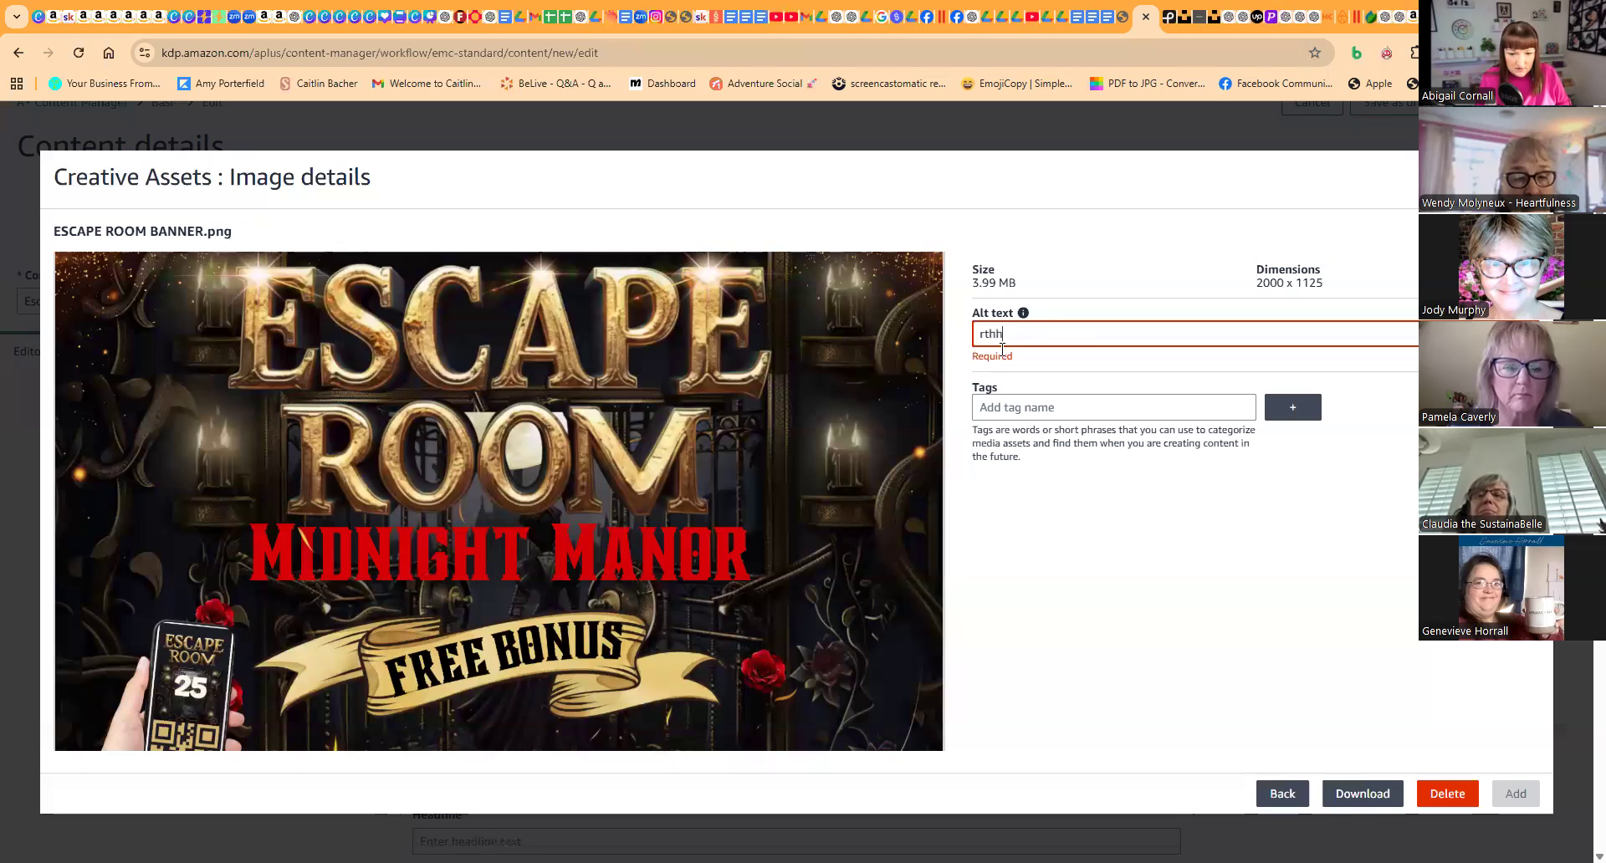
click(987, 408)
text(dhdh)
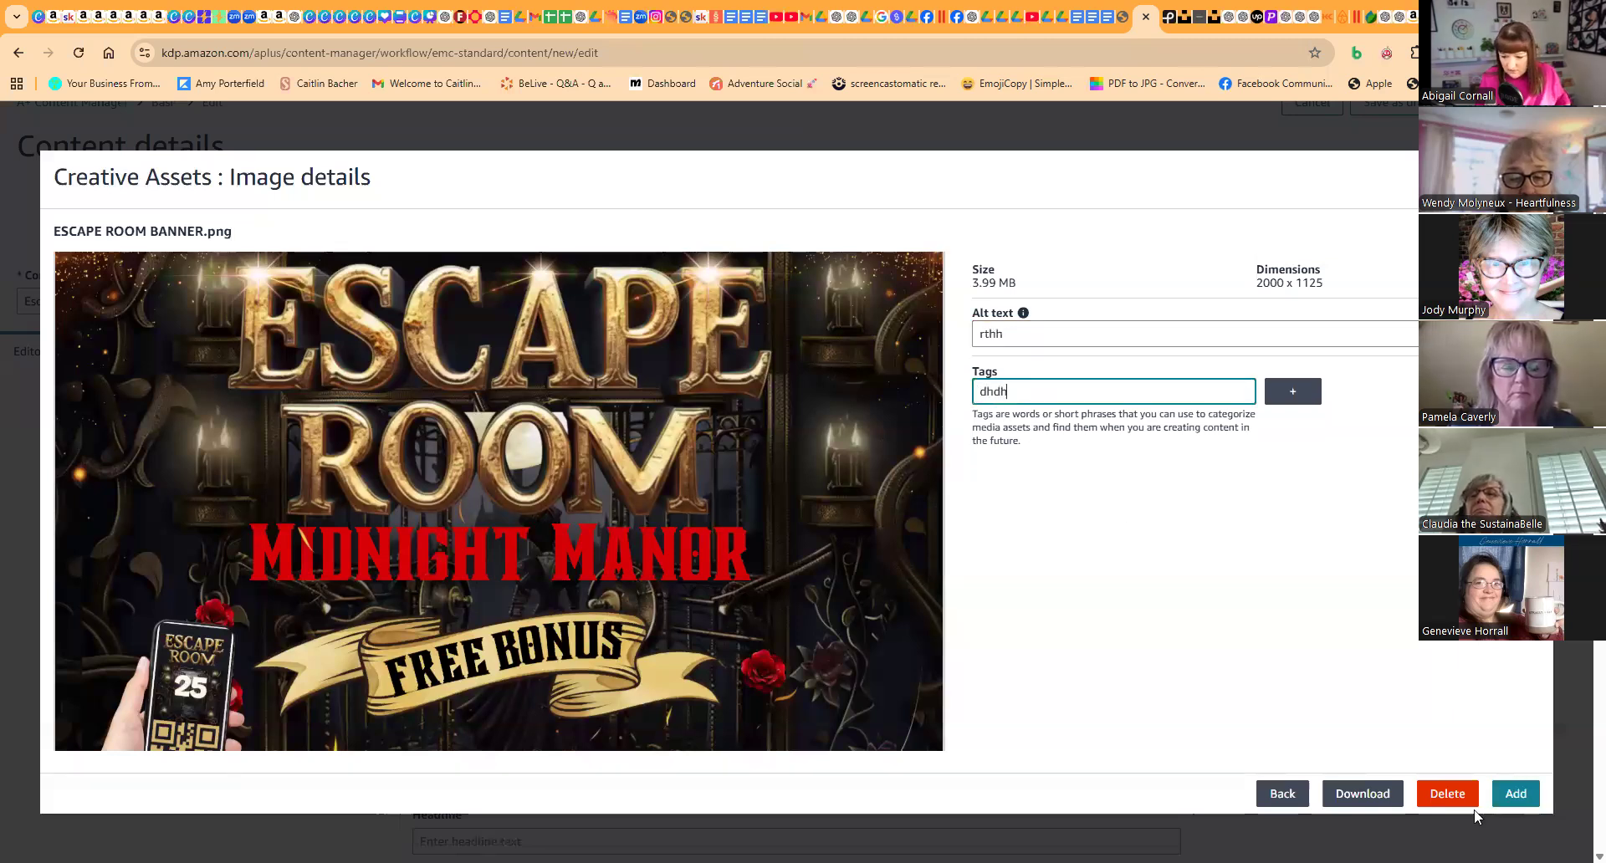
click(1514, 794)
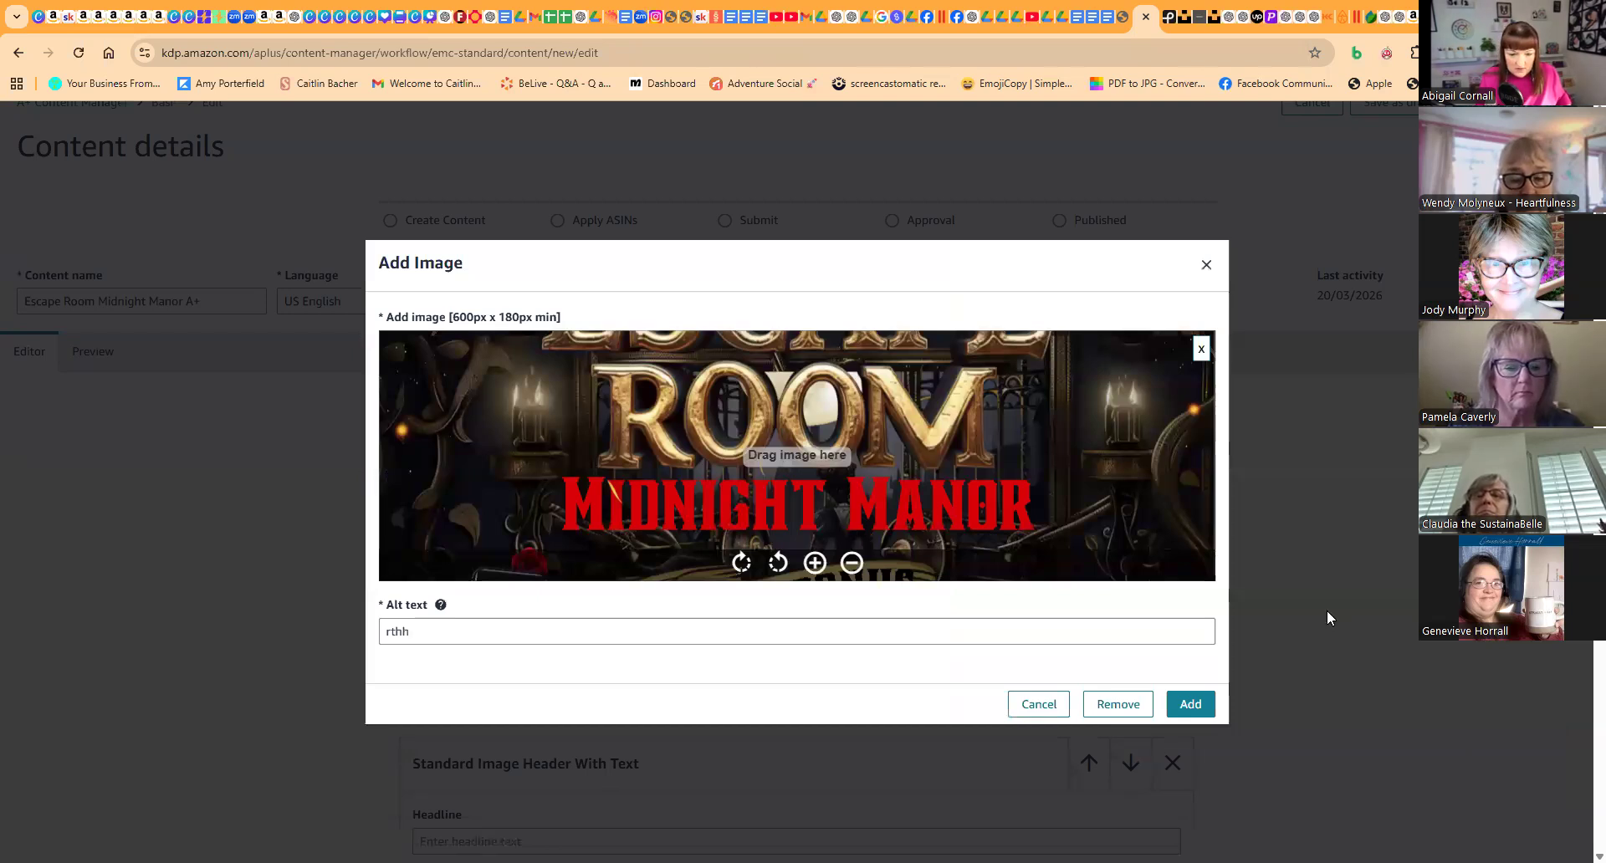
Shift the banner down within its crop so the Escape Room title shows, and place it in the company logo module.
drag(808, 488, 806, 544)
drag(846, 409, 842, 452)
click(1190, 703)
scroll(990, 534, down, 2)
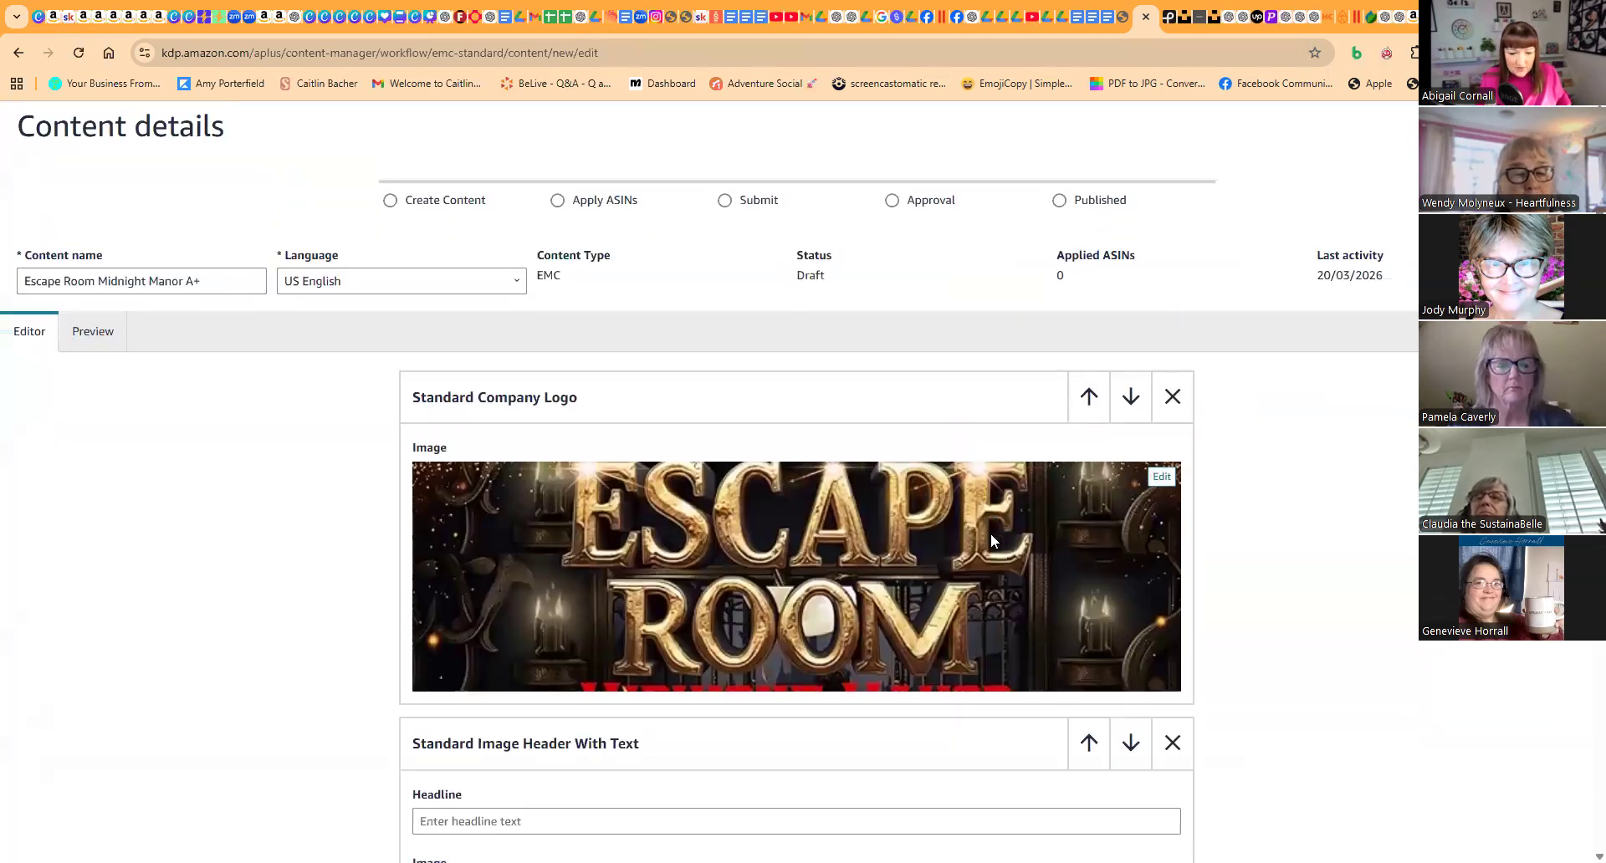
Upload the ChatGPT Image Mar 20, 2026, 01_38_33 PM banner from Downloads for the first Standard Image Header With Text module.
scroll(985, 529, down, 3)
scroll(974, 520, up, 3)
scroll(974, 525, down, 3)
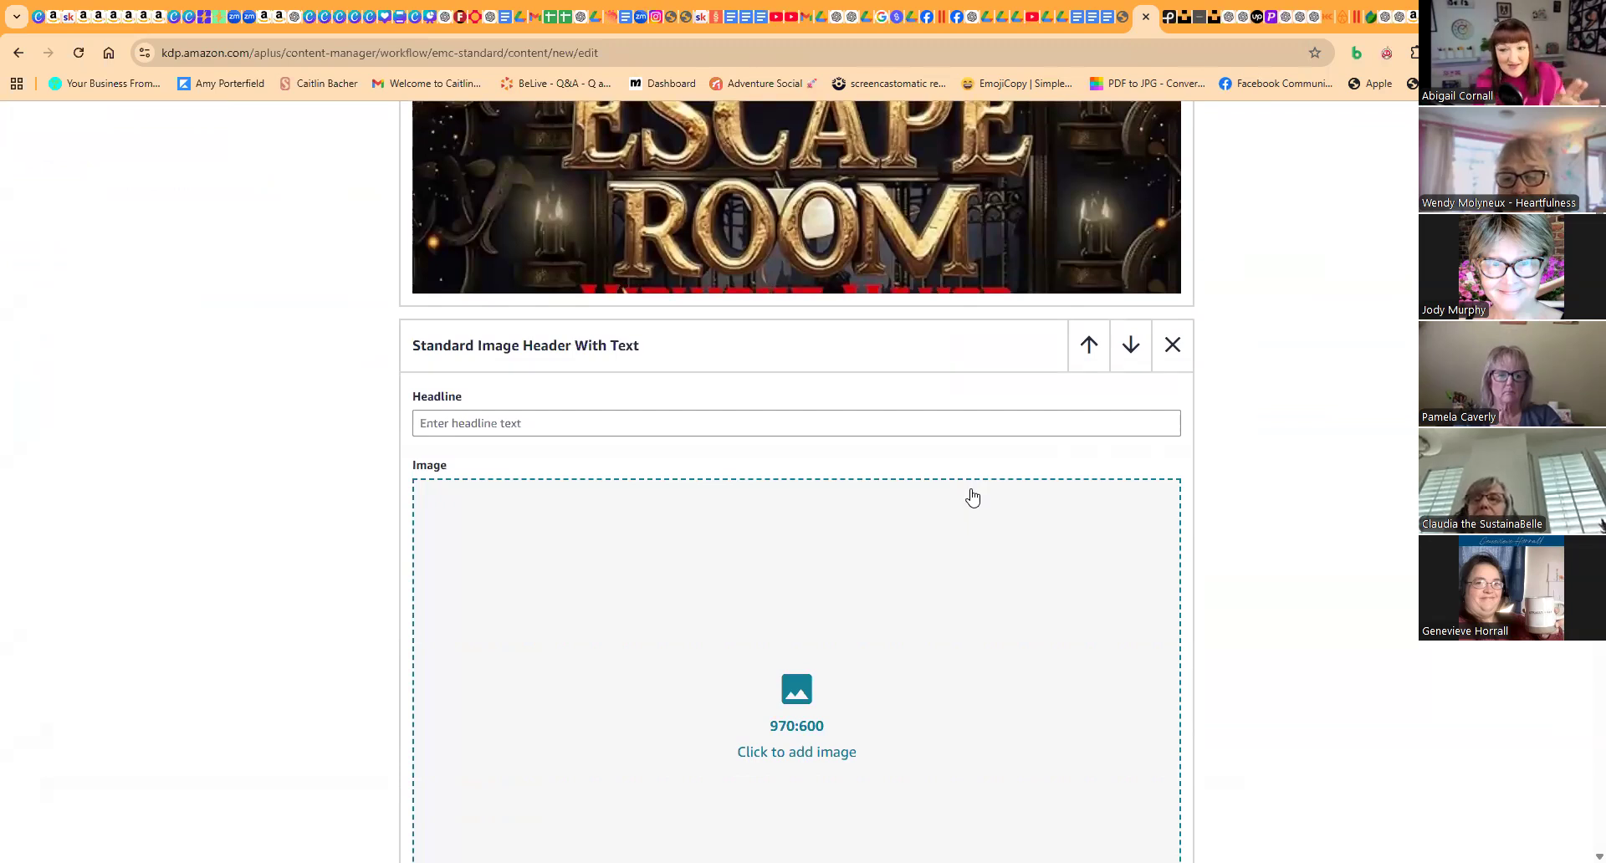
scroll(971, 492, up, 2)
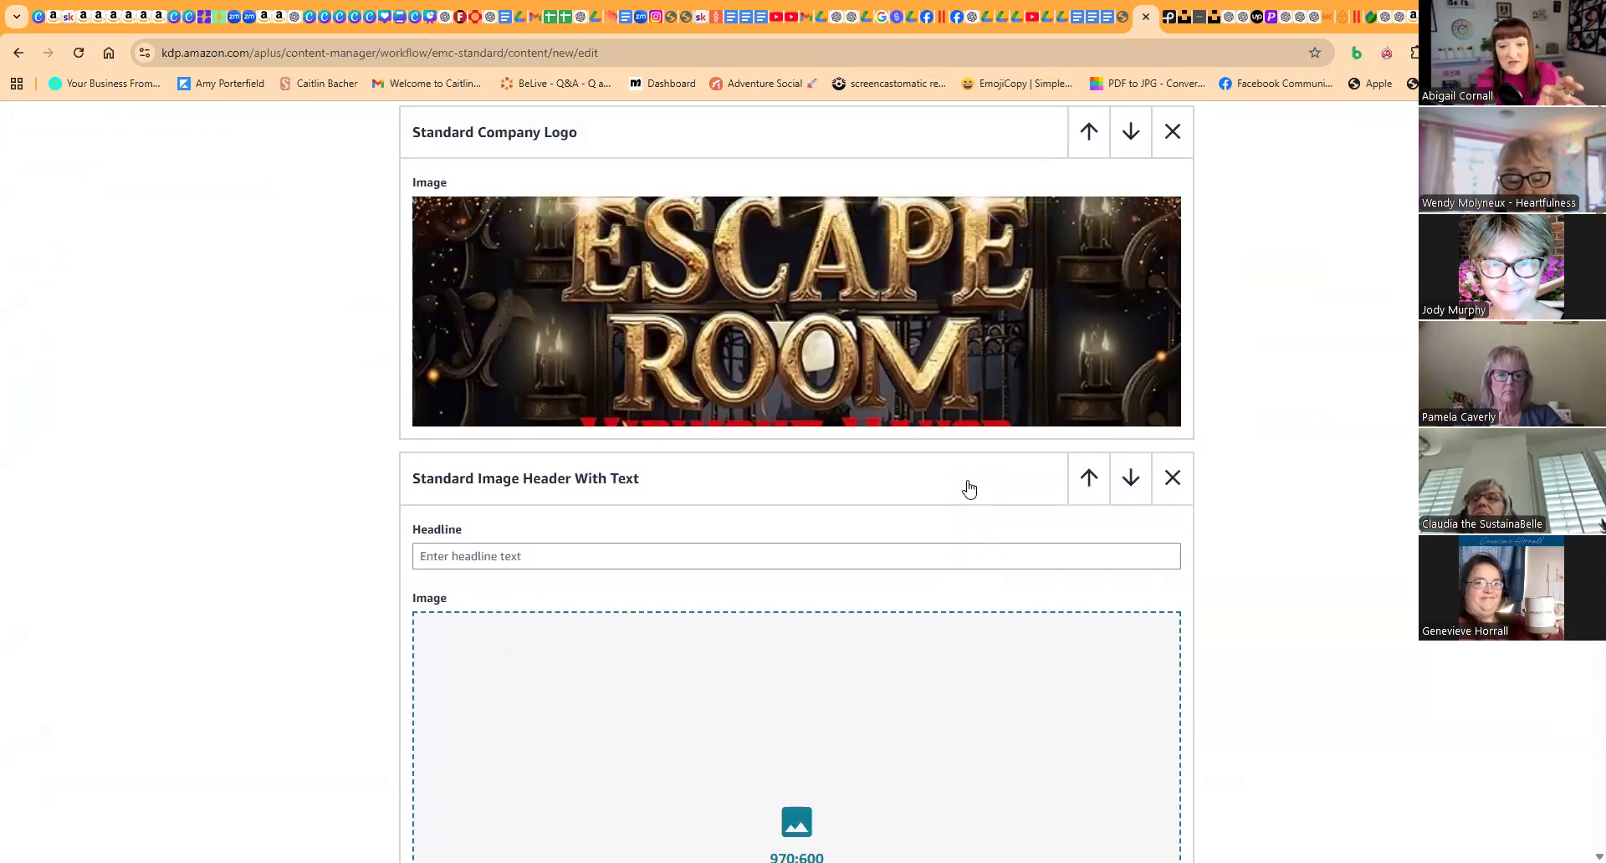
scroll(969, 489, up, 2)
scroll(758, 379, down, 6)
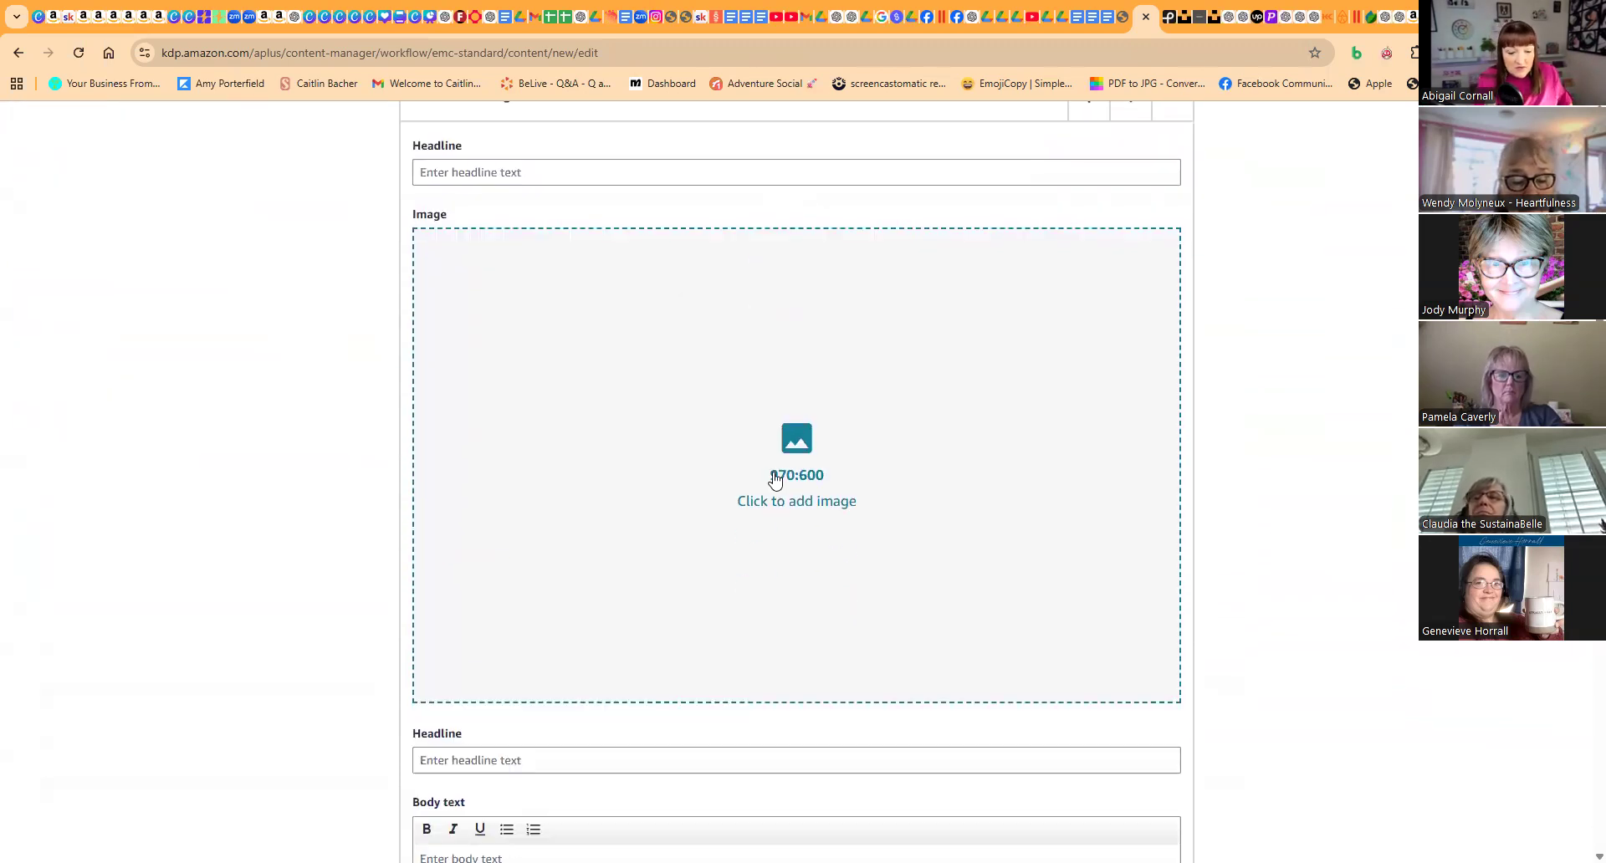
click(791, 459)
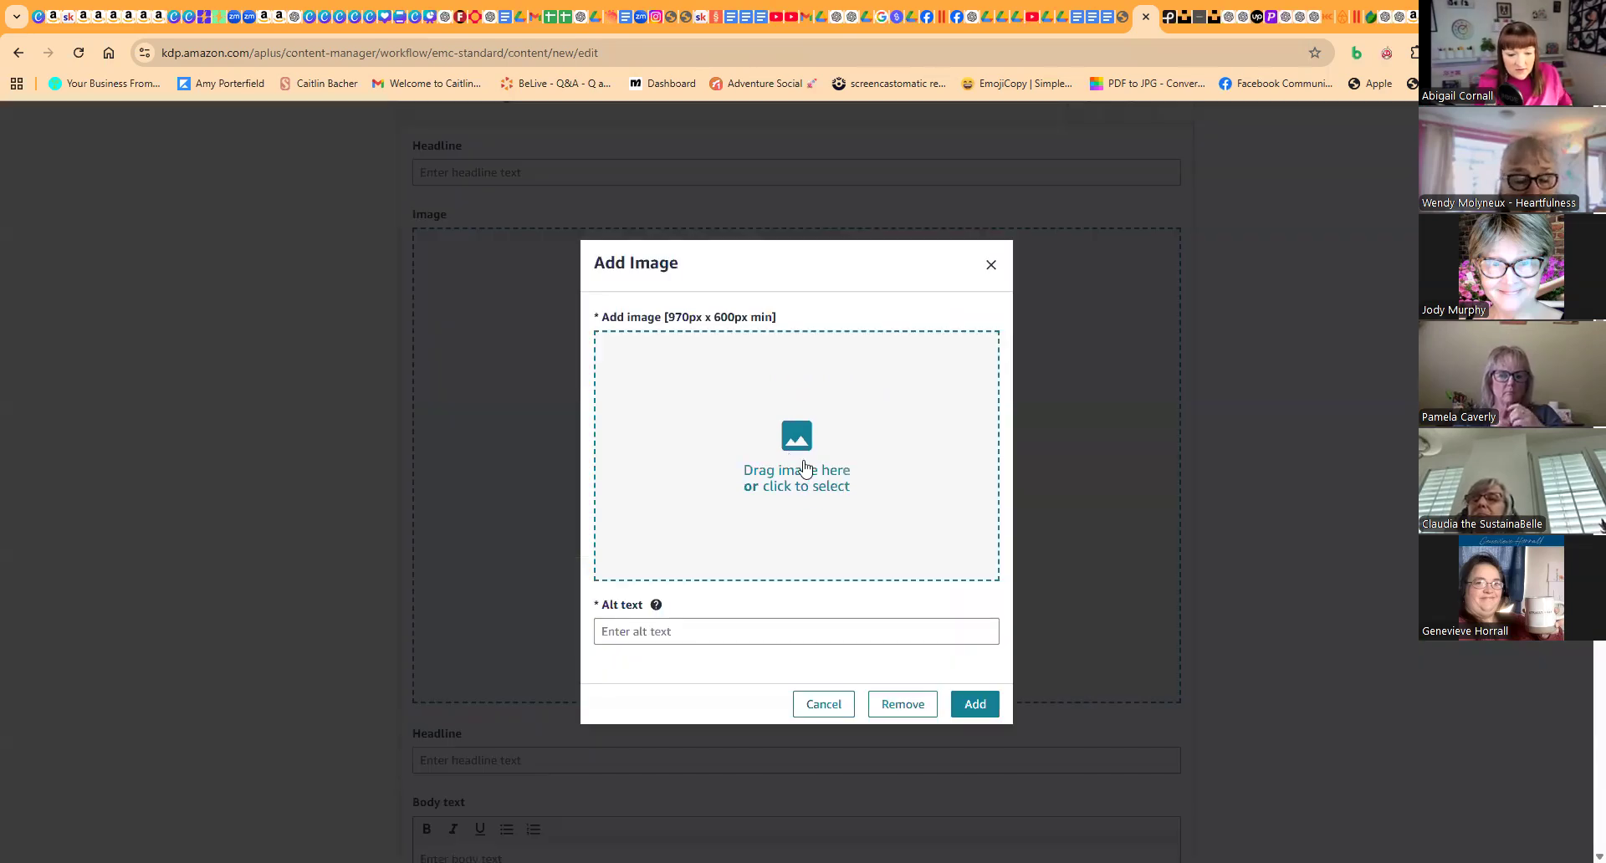
click(799, 452)
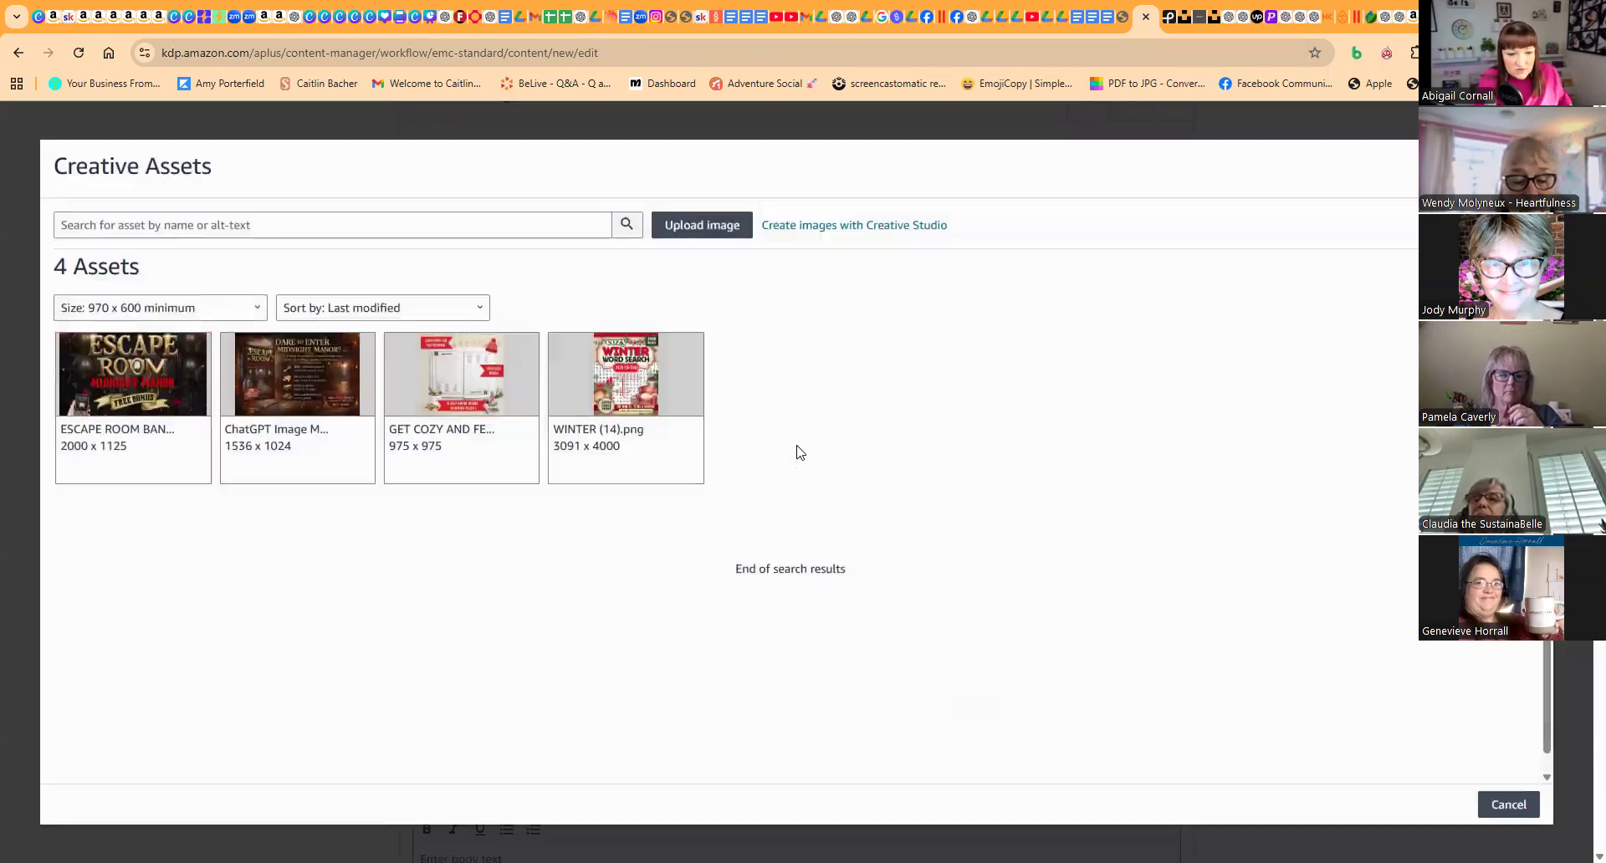
click(688, 224)
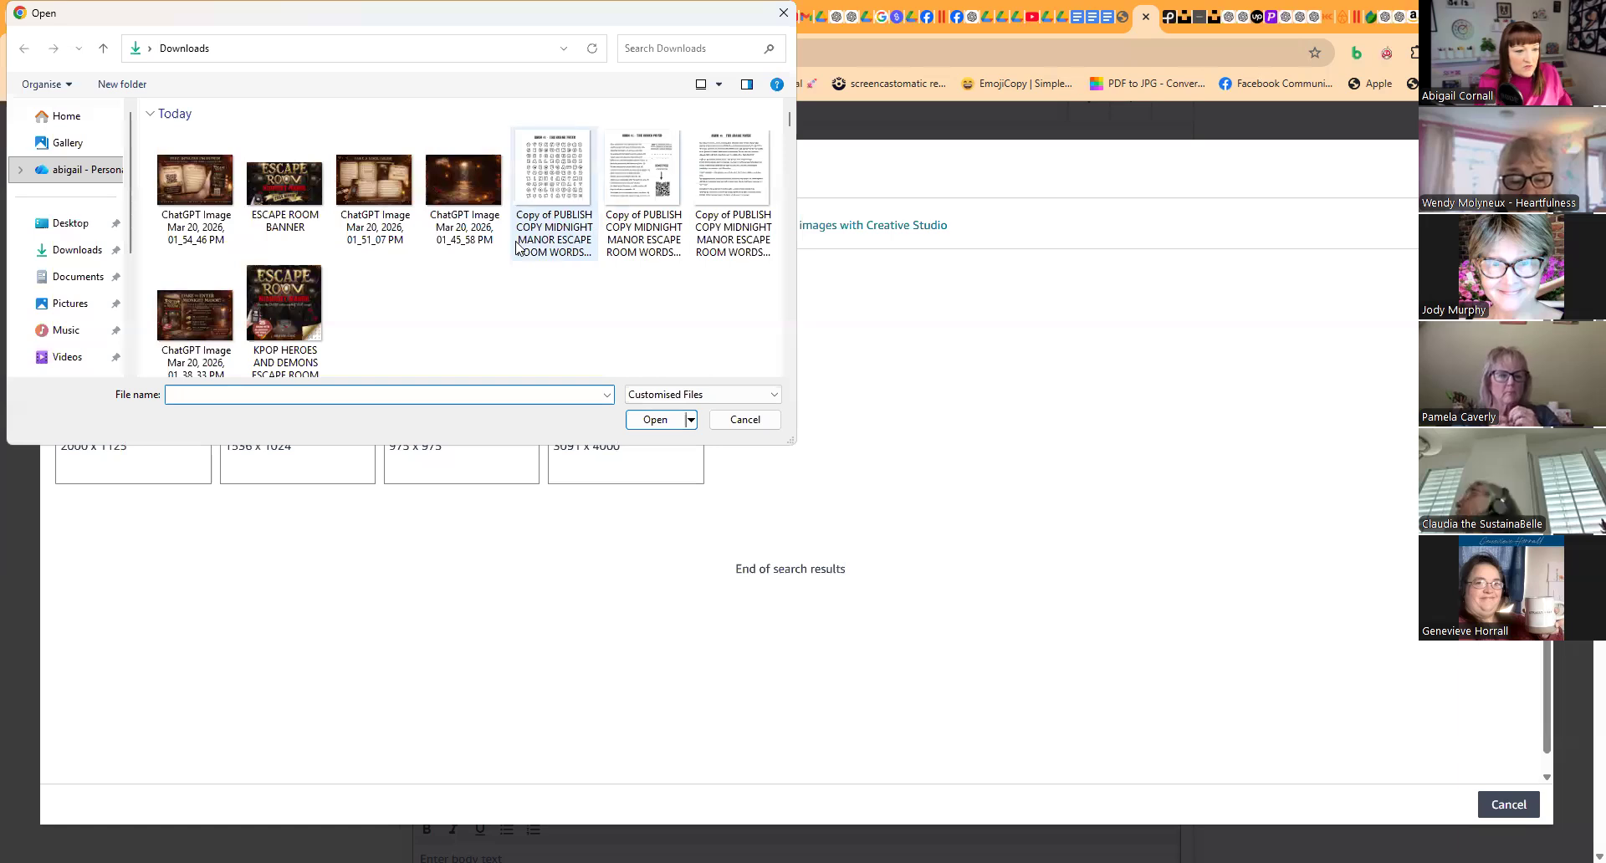
double_click(205, 316)
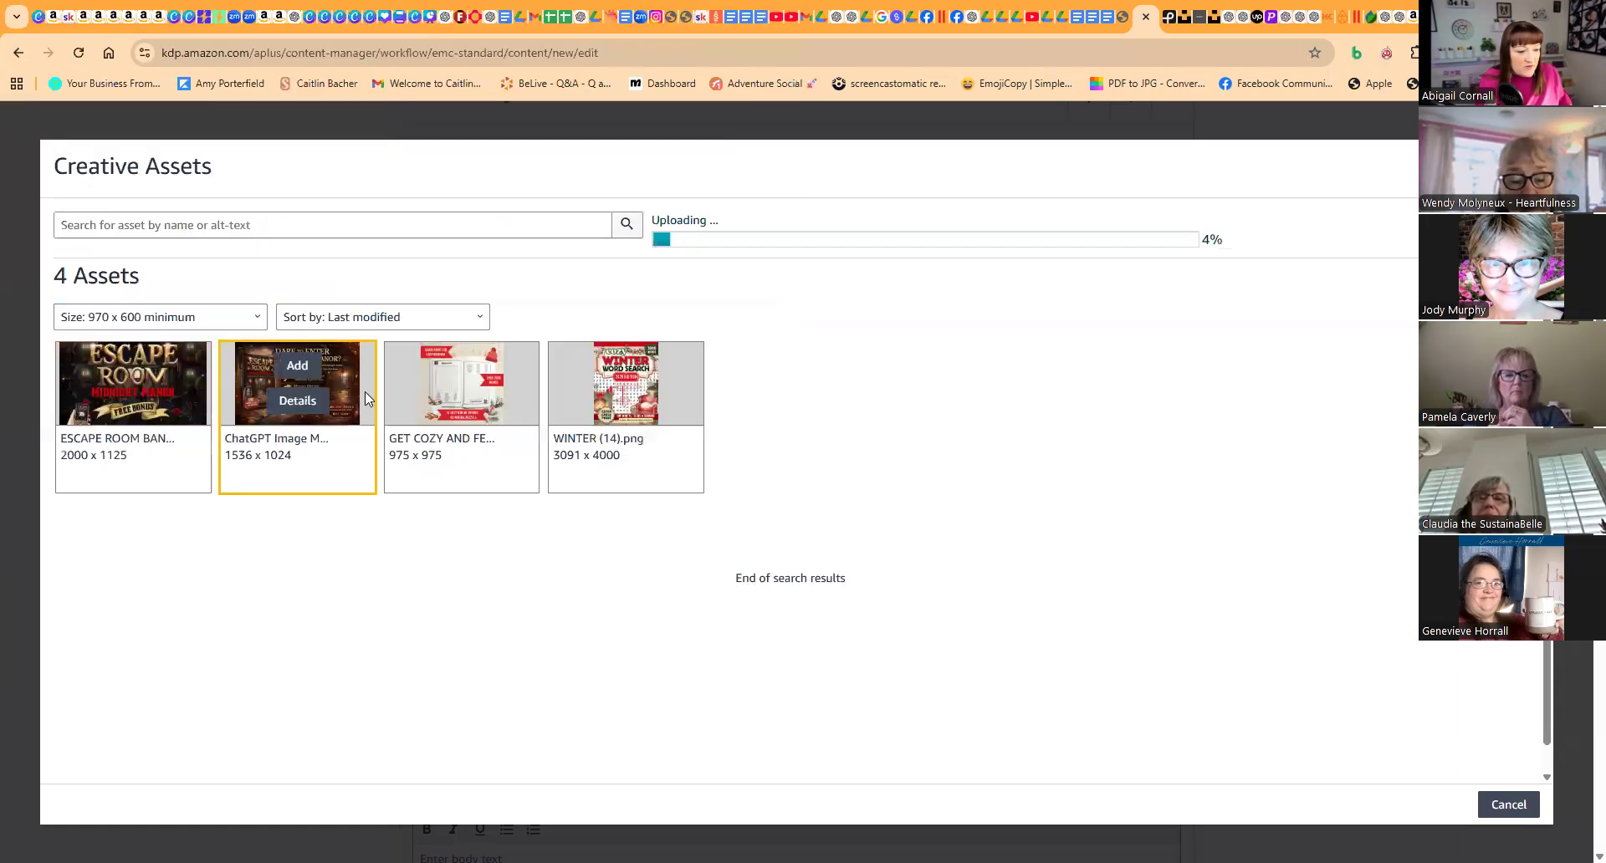
click(344, 397)
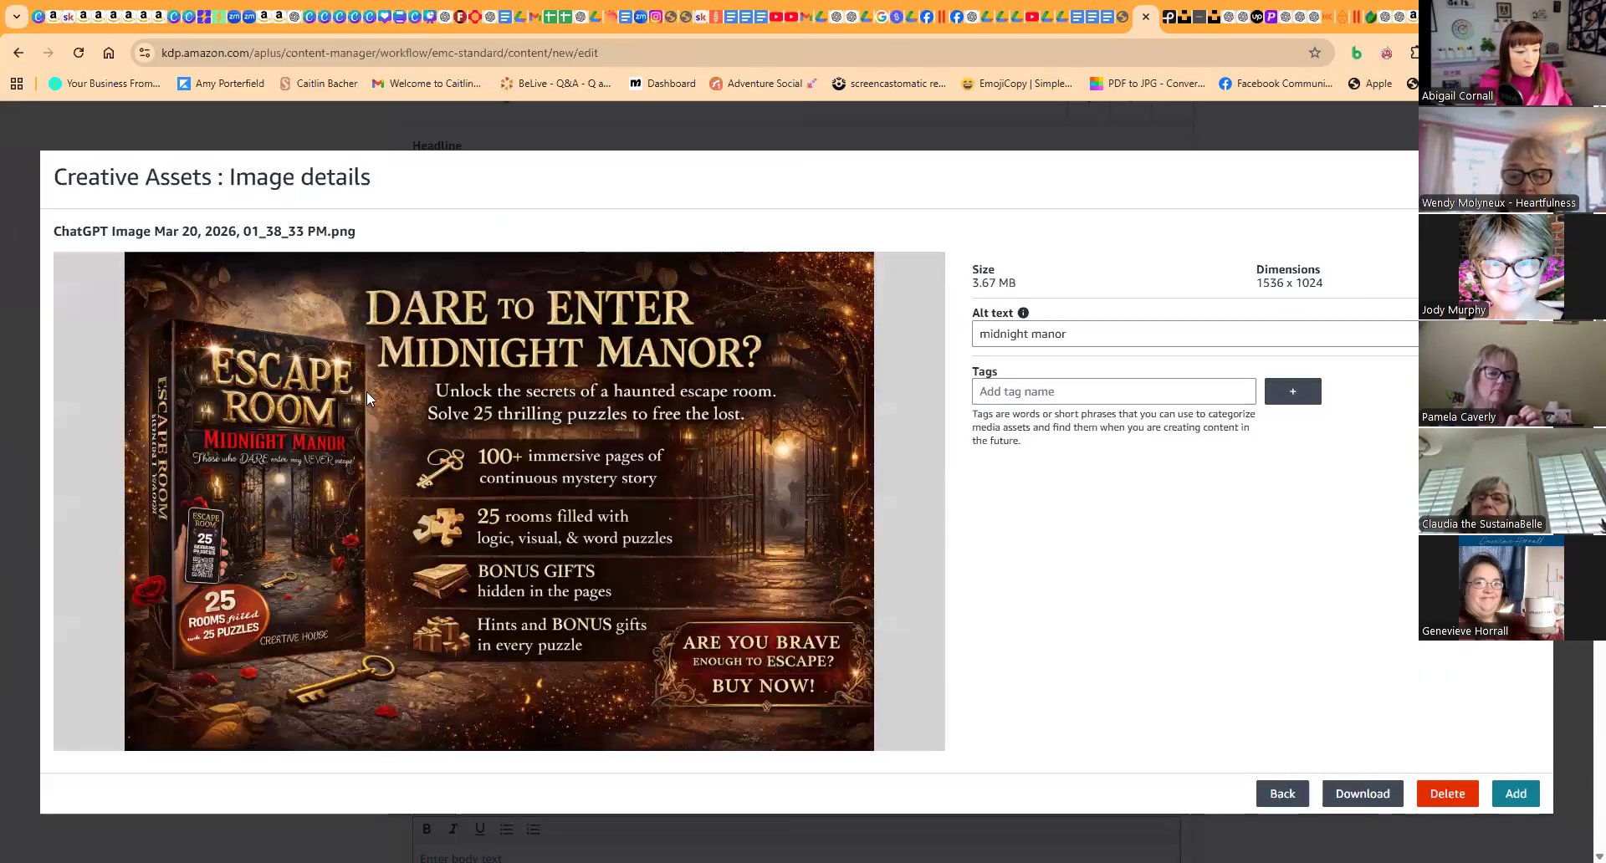
Change the banner's alt text to "midnightsghd manor", enter "ghshh" as its tag, and accept it for the header module.
click(1027, 335)
text(sghd)
key(Tab)
text(ghshh)
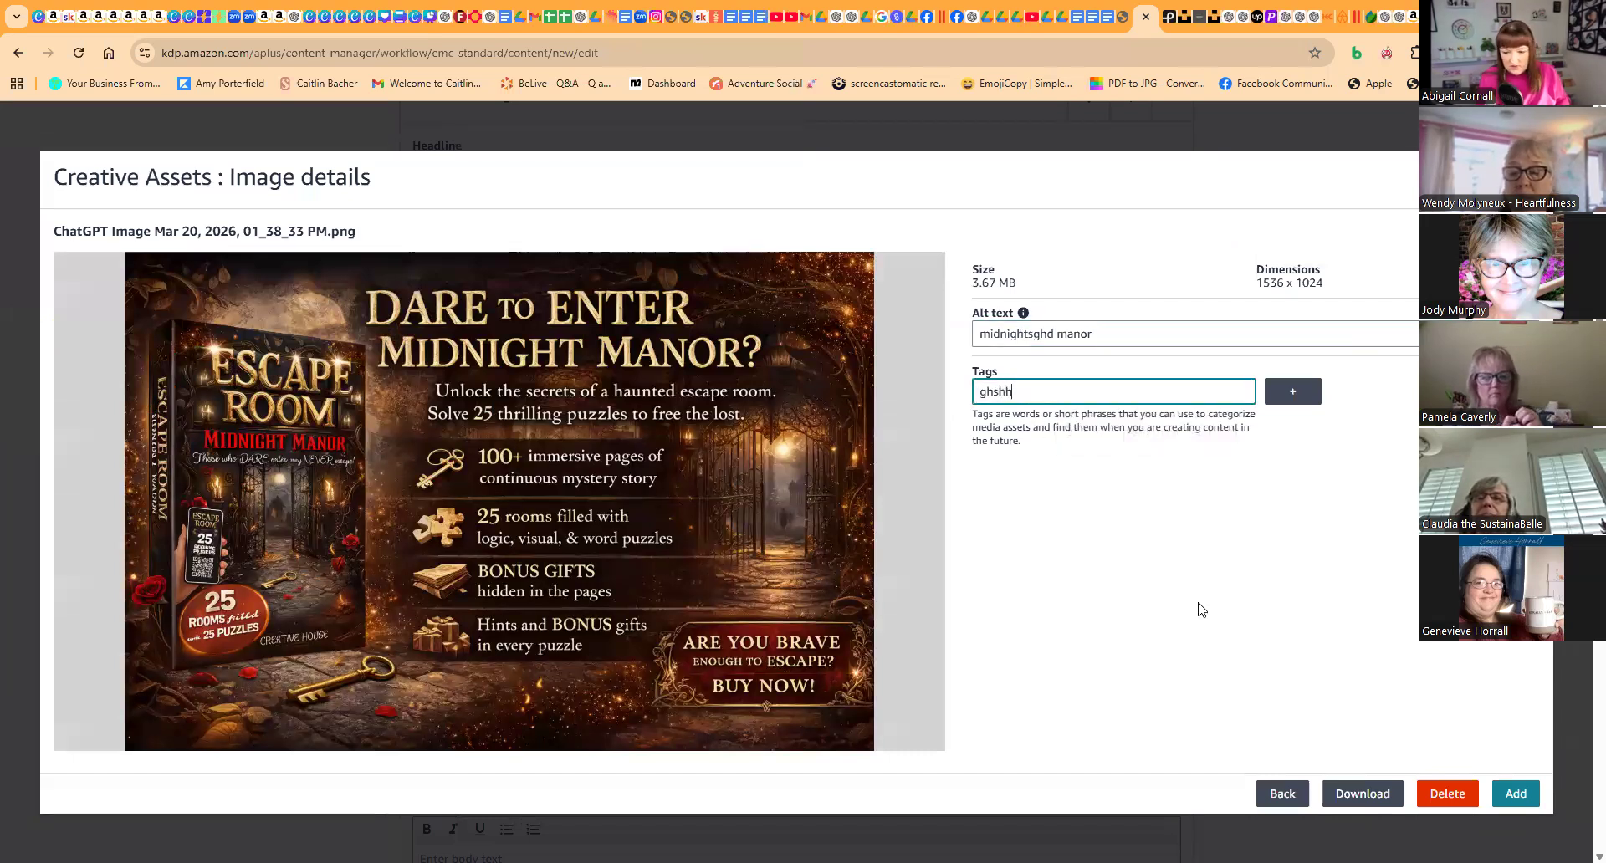
click(1513, 792)
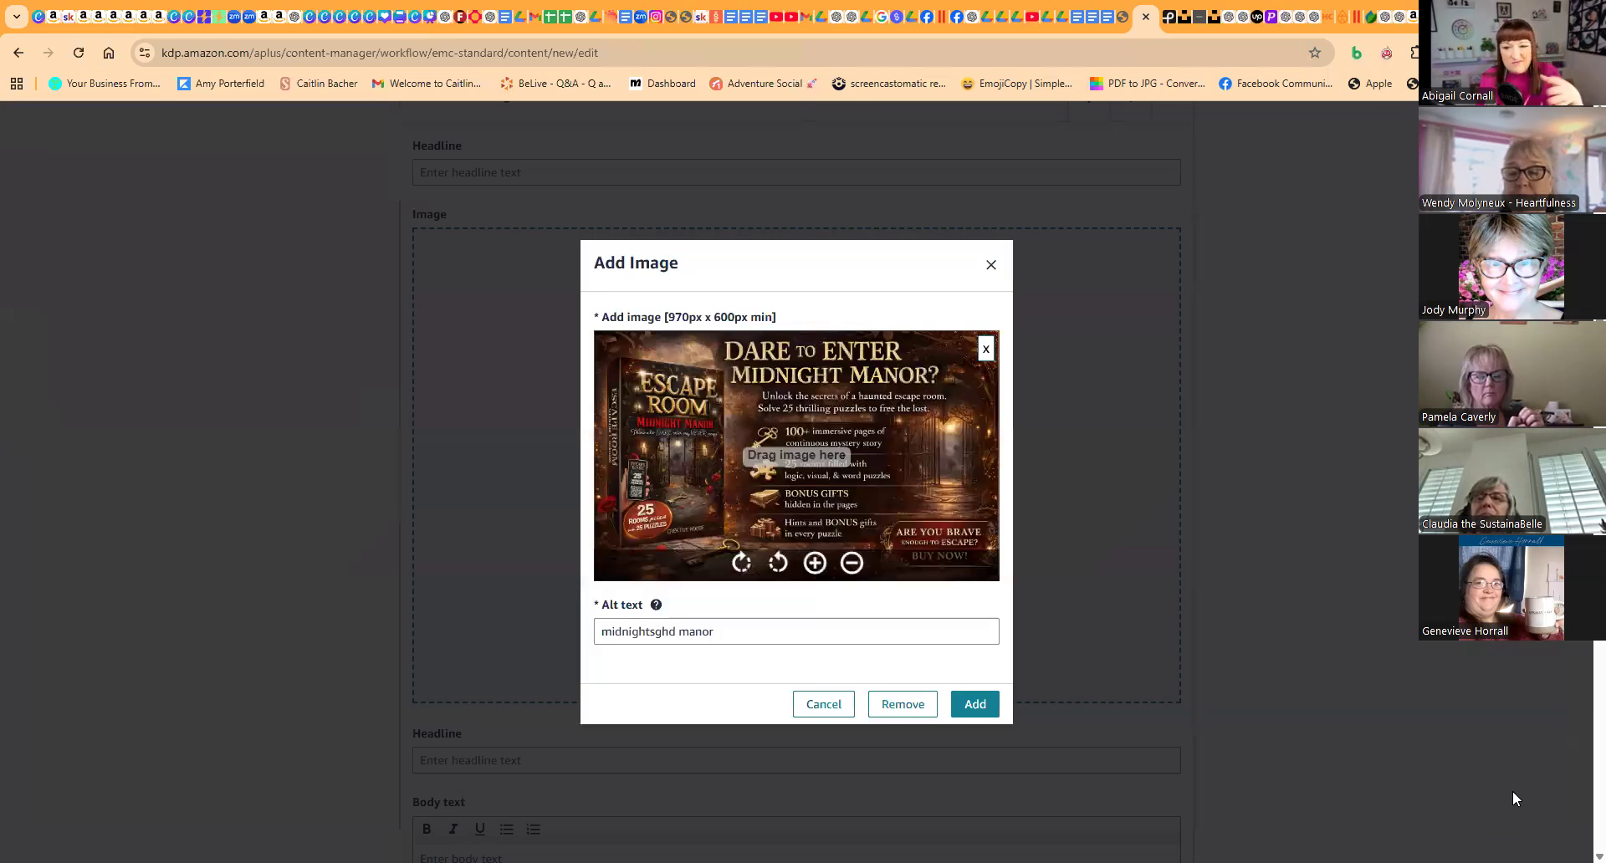
Place the Dare to Enter Midnight Manor image in the first header module and check its optional headline and body text fields.
click(975, 705)
scroll(839, 491, up, 3)
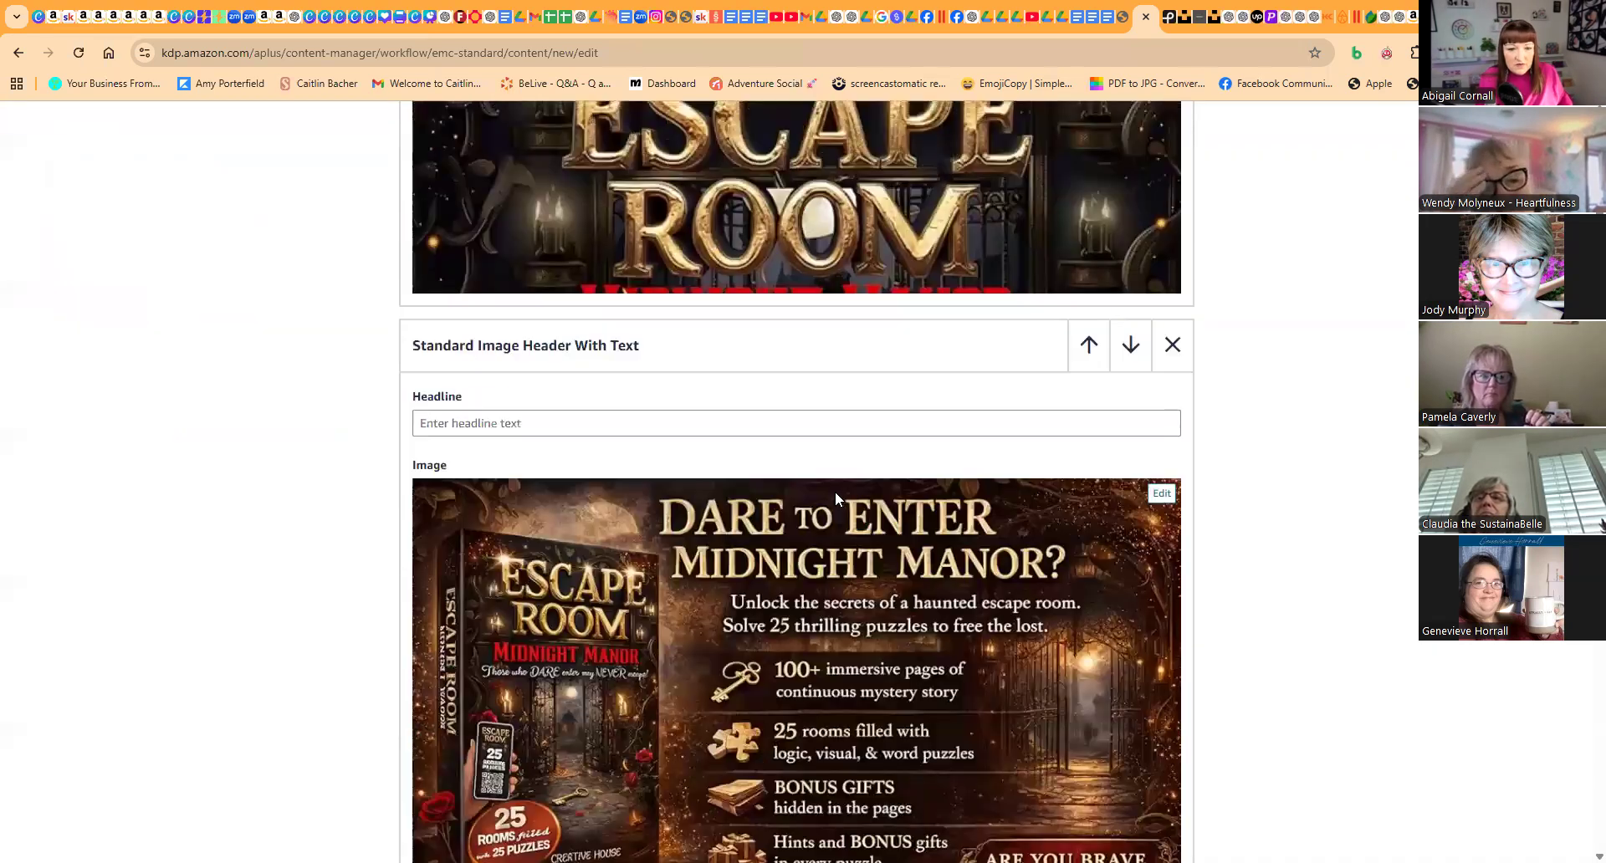
scroll(835, 492, down, 9)
scroll(833, 493, down, 2)
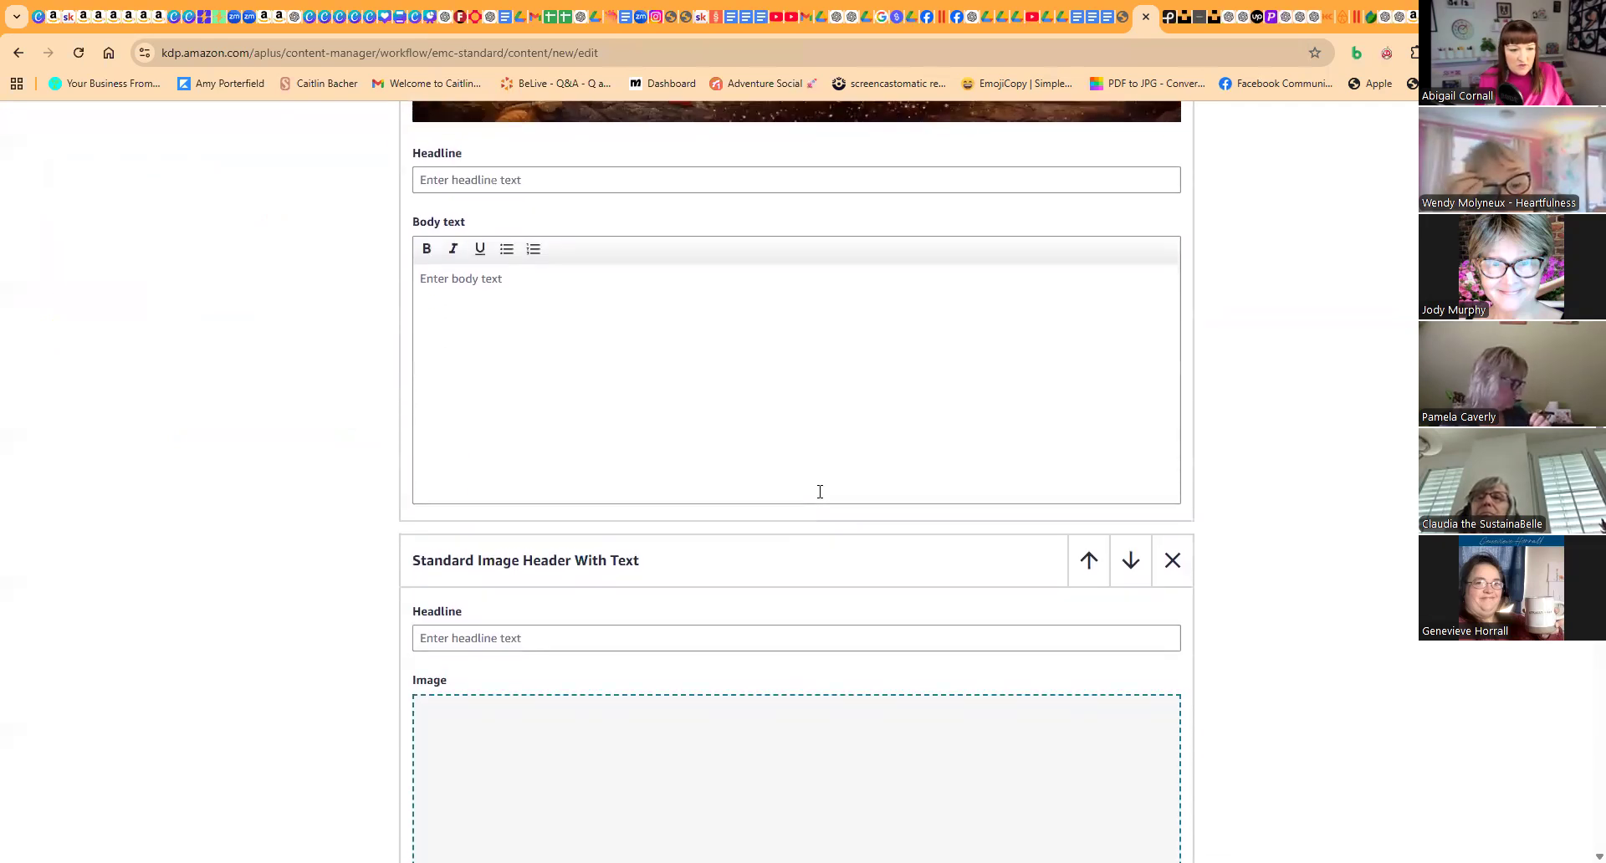
scroll(536, 360, up, 3)
click(487, 343)
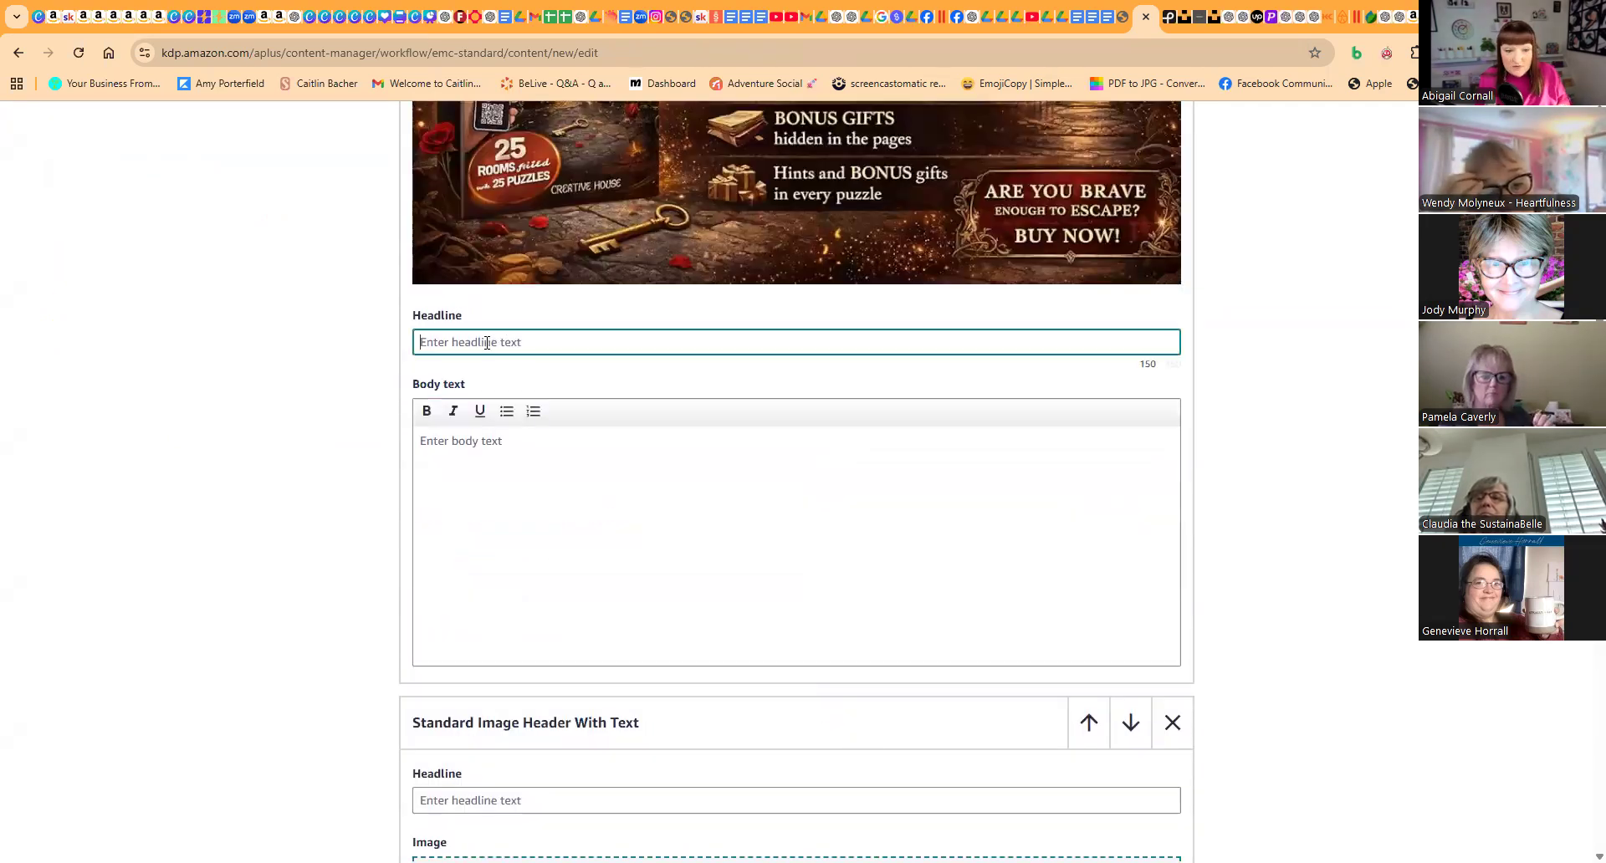
scroll(724, 416, up, 1)
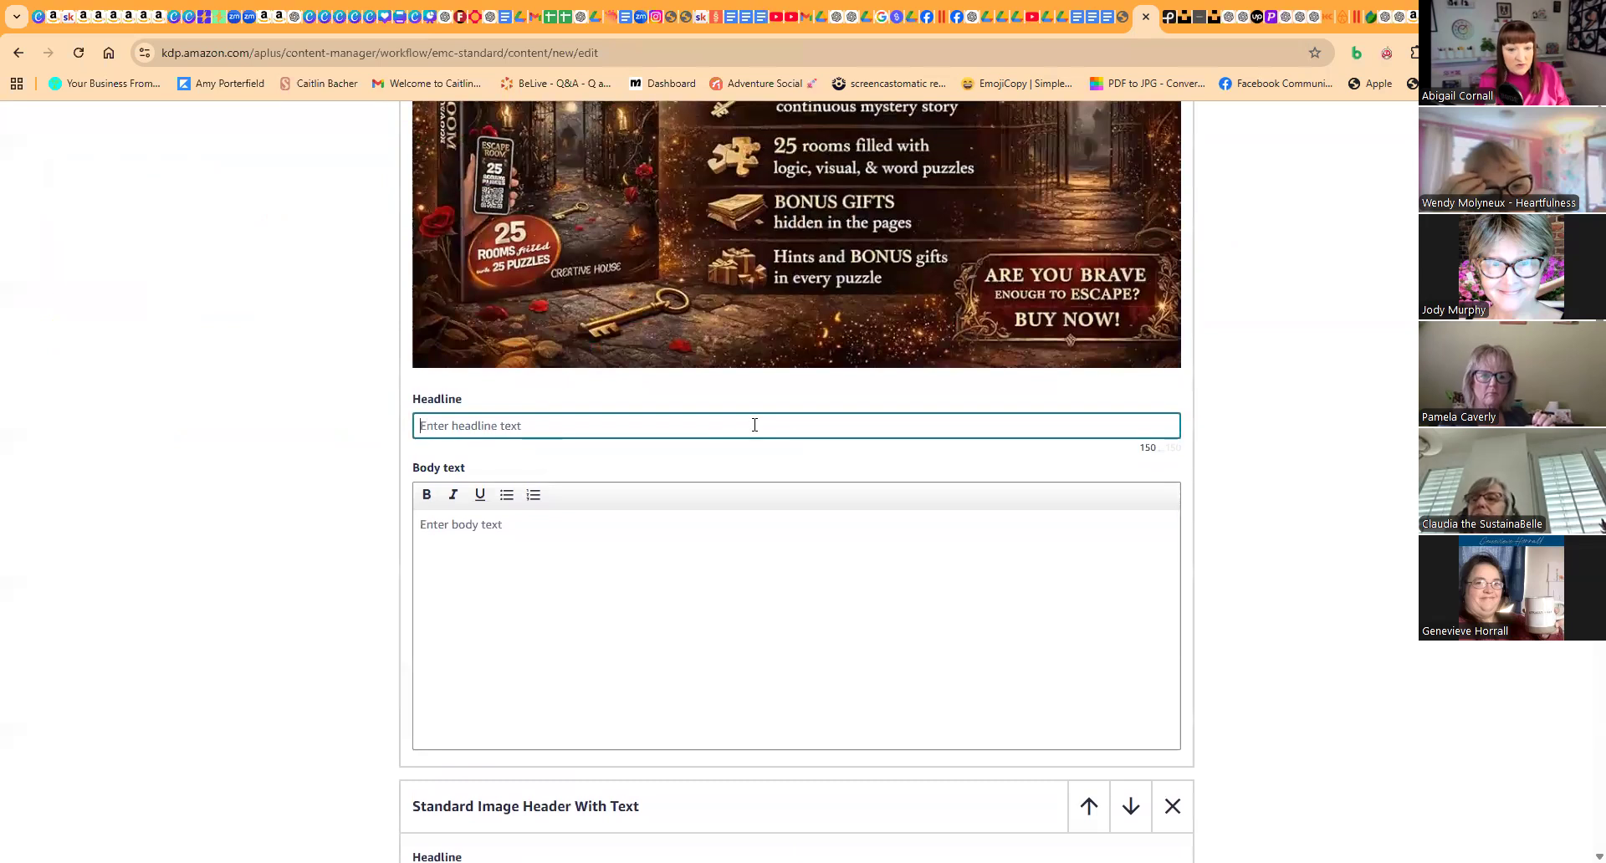
scroll(750, 430, down, 1)
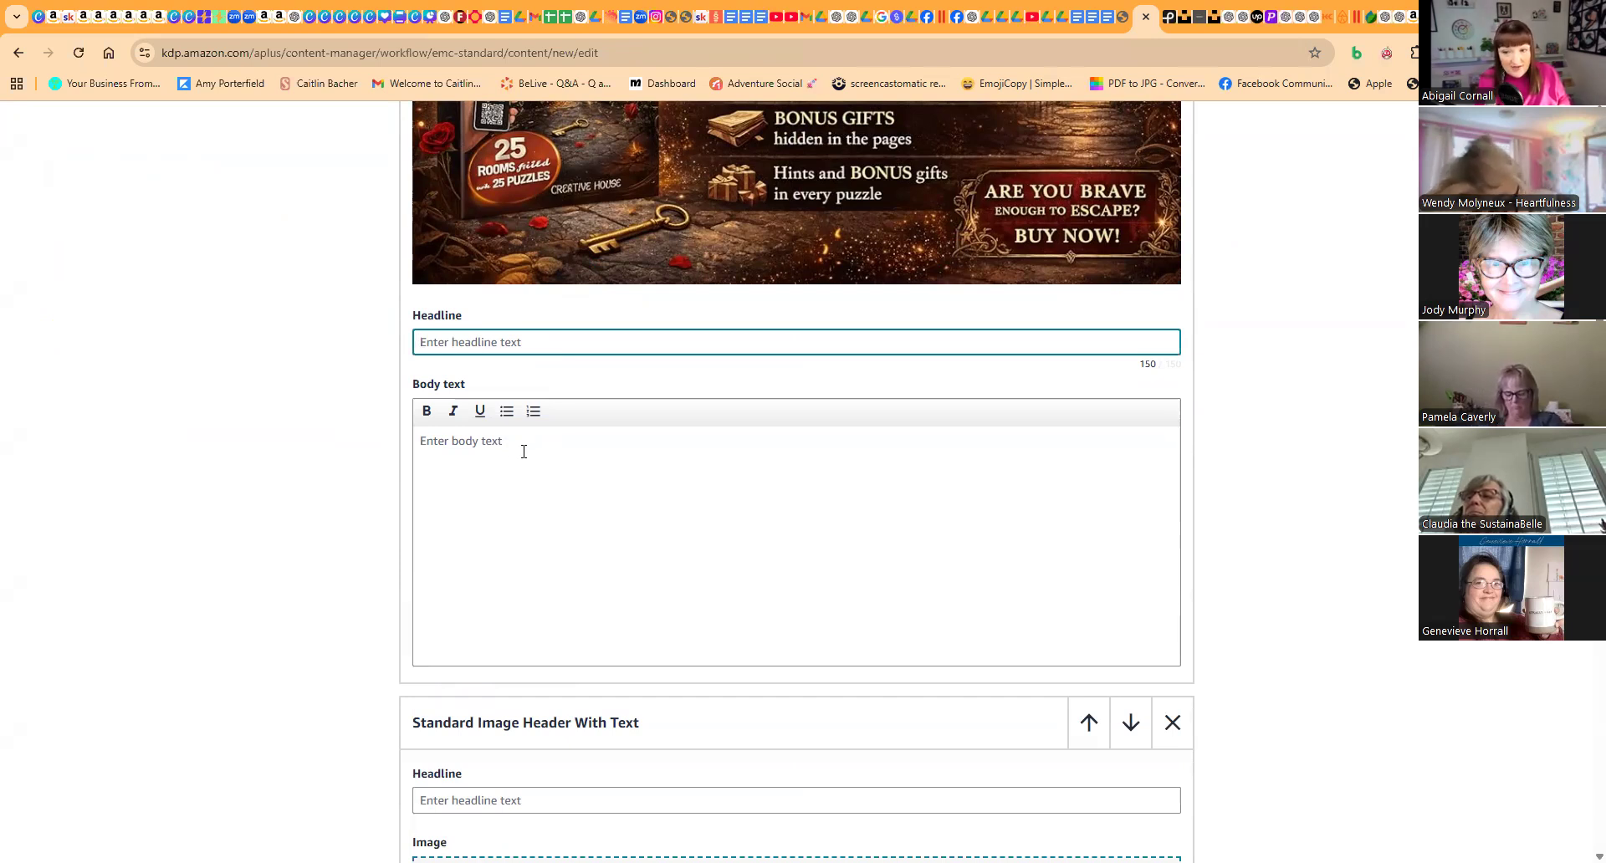
Upload ChatGPT Image Mar 20, 2026, 01_51_07 PM from Downloads for the second Standard Image Header With Text module.
scroll(523, 449, down, 5)
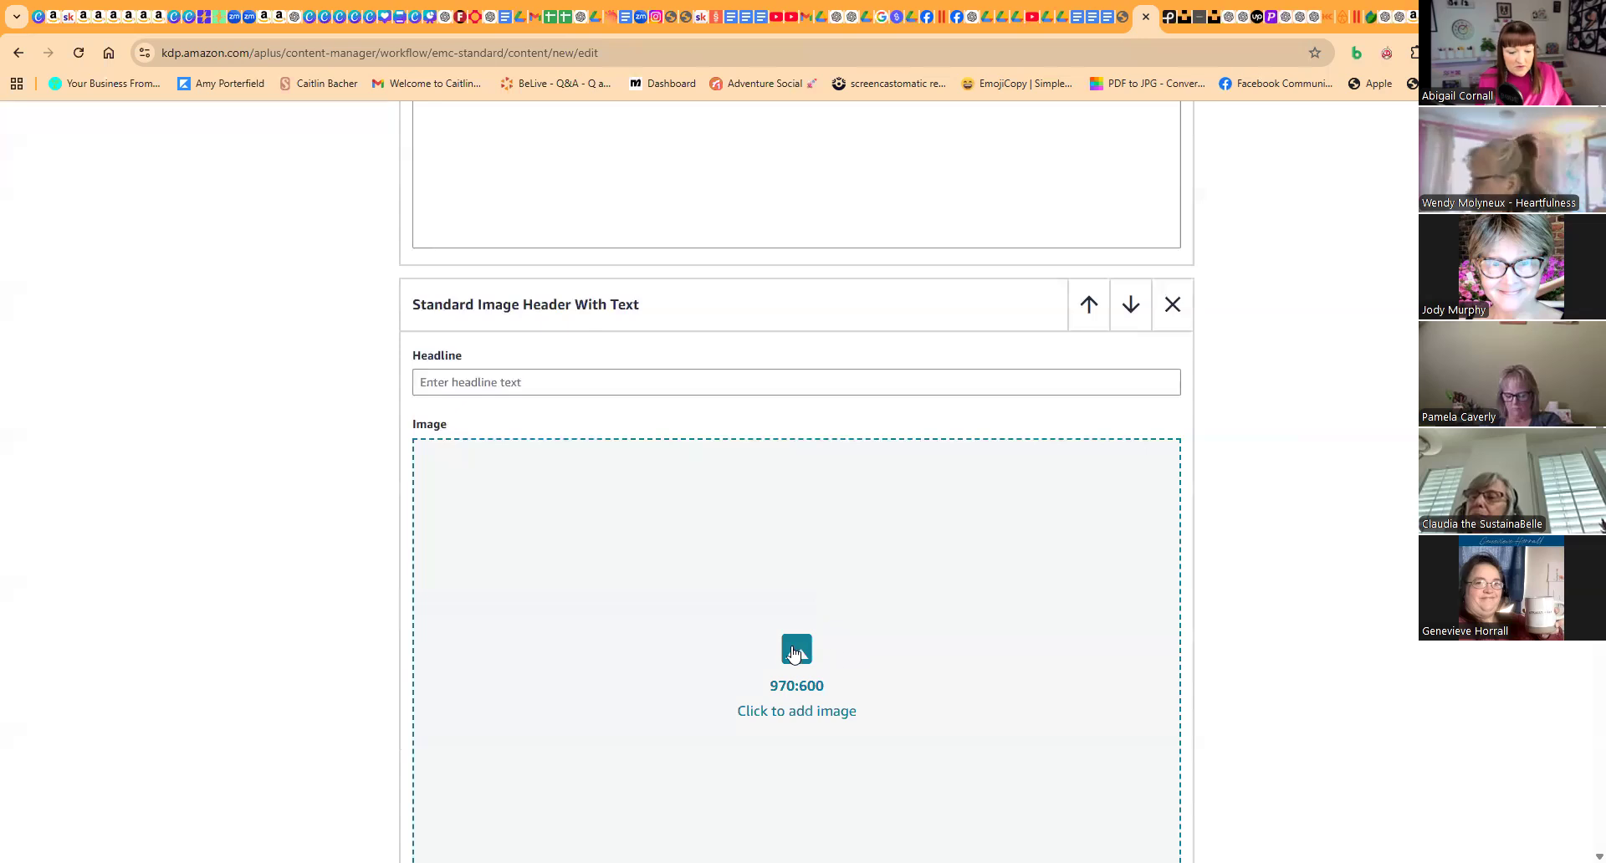
click(794, 653)
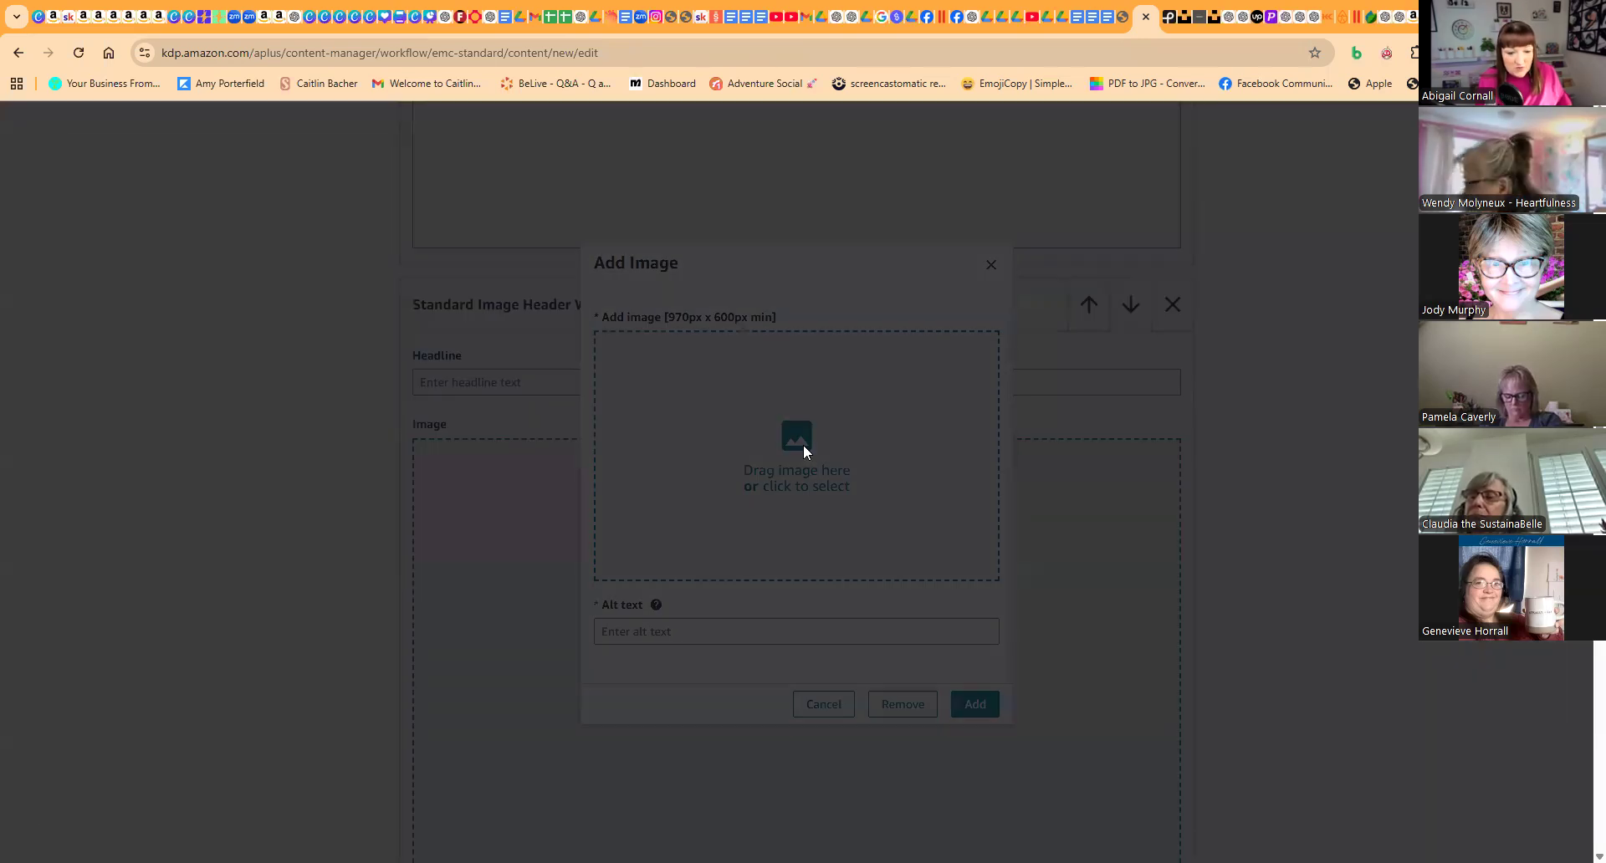
click(803, 452)
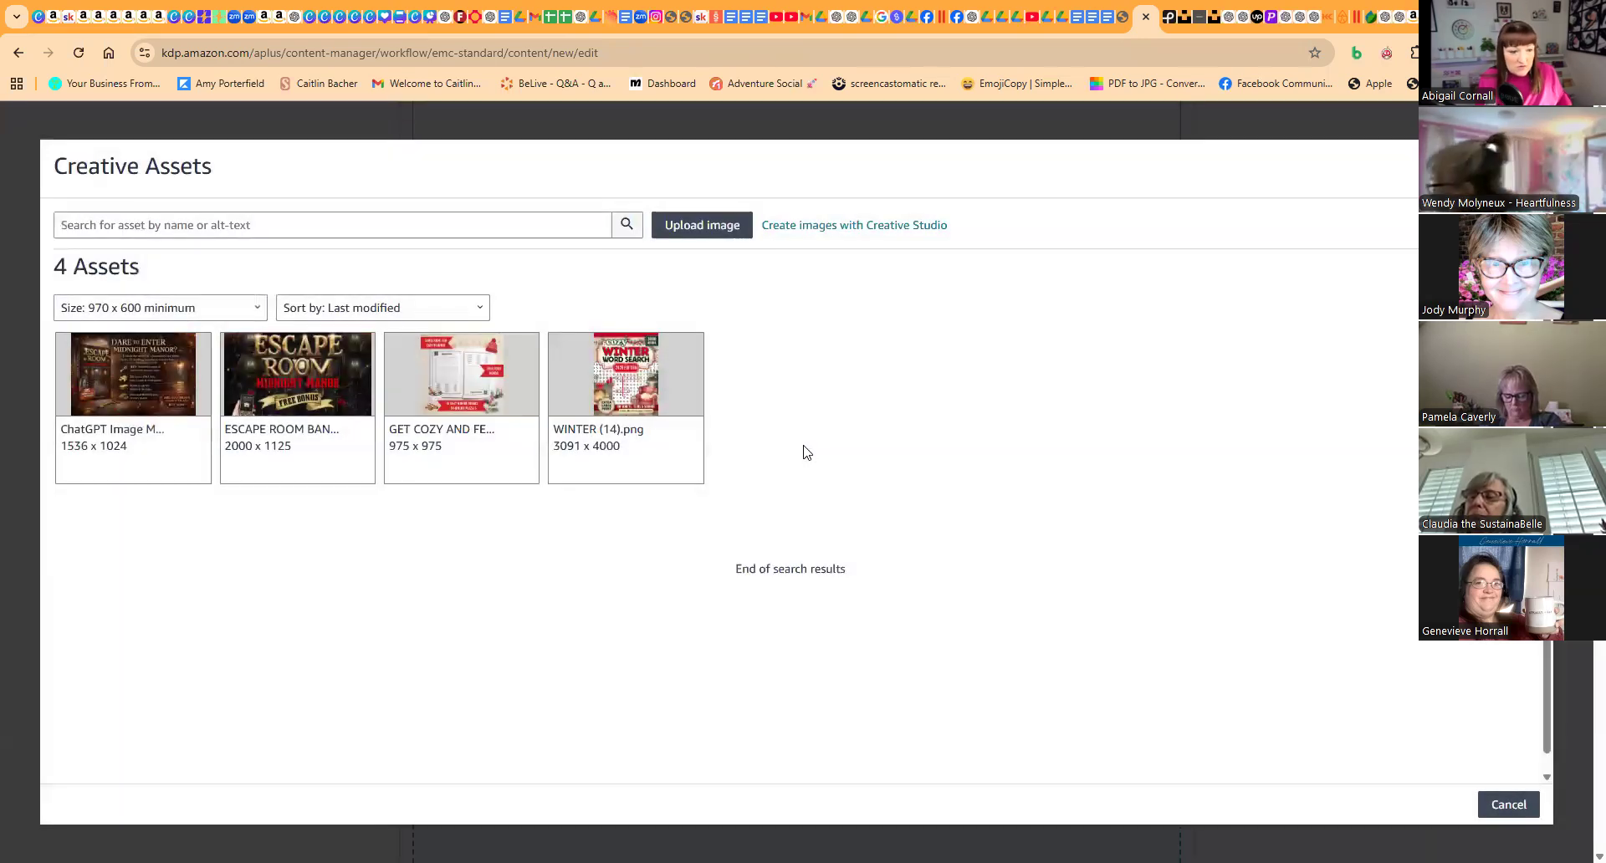
click(679, 227)
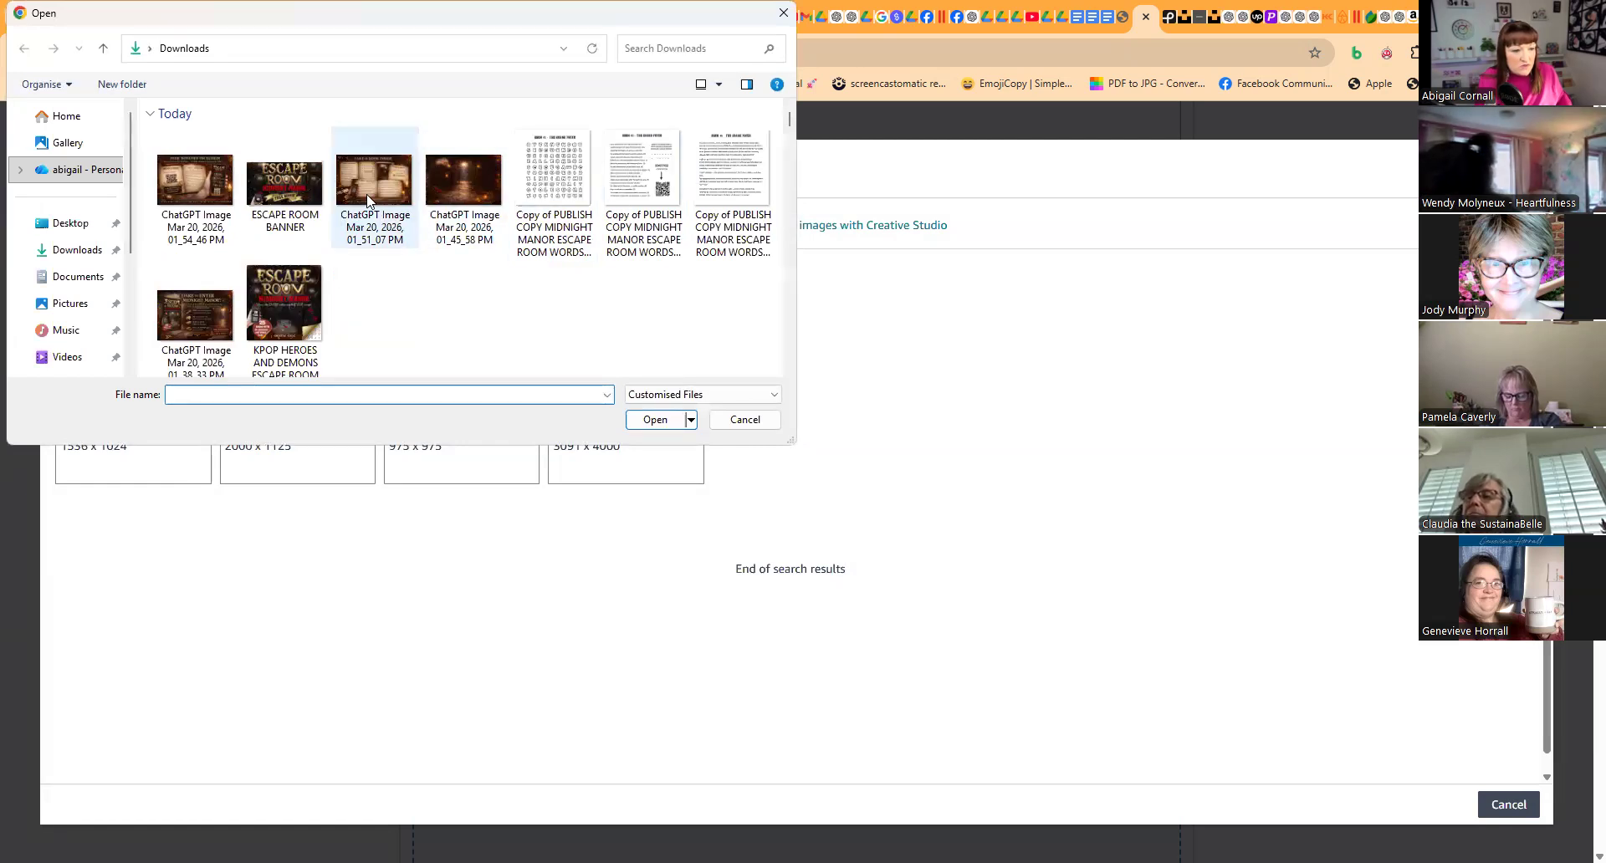
click(368, 197)
click(655, 421)
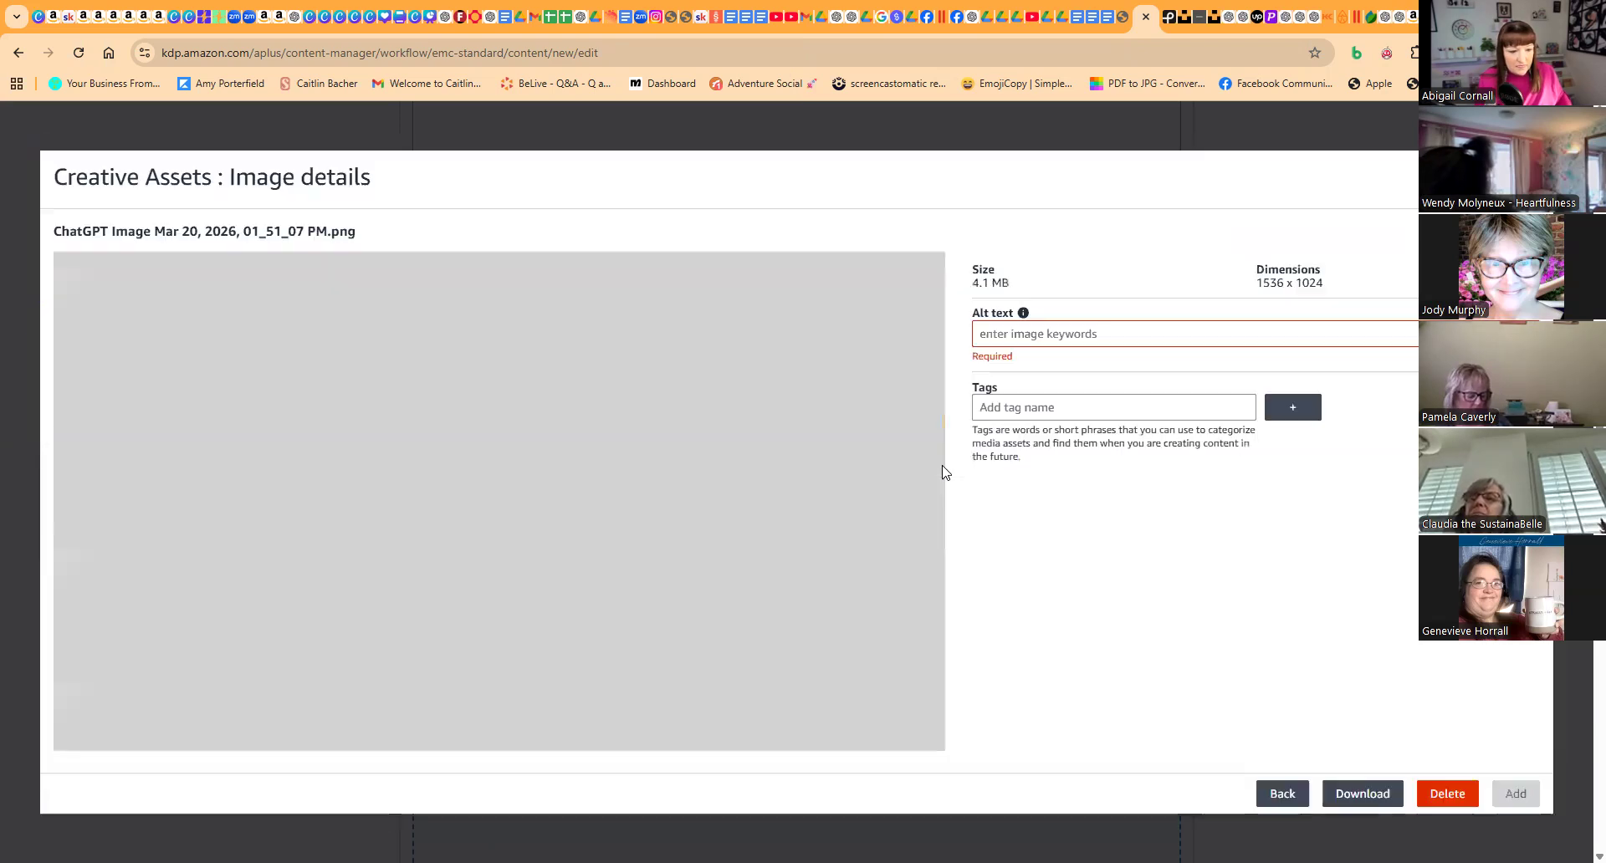
Give the Take a Look Inside image the alt text "dhh" and tag "hdfh", and place it in the second header module.
click(1034, 333)
text(dhh)
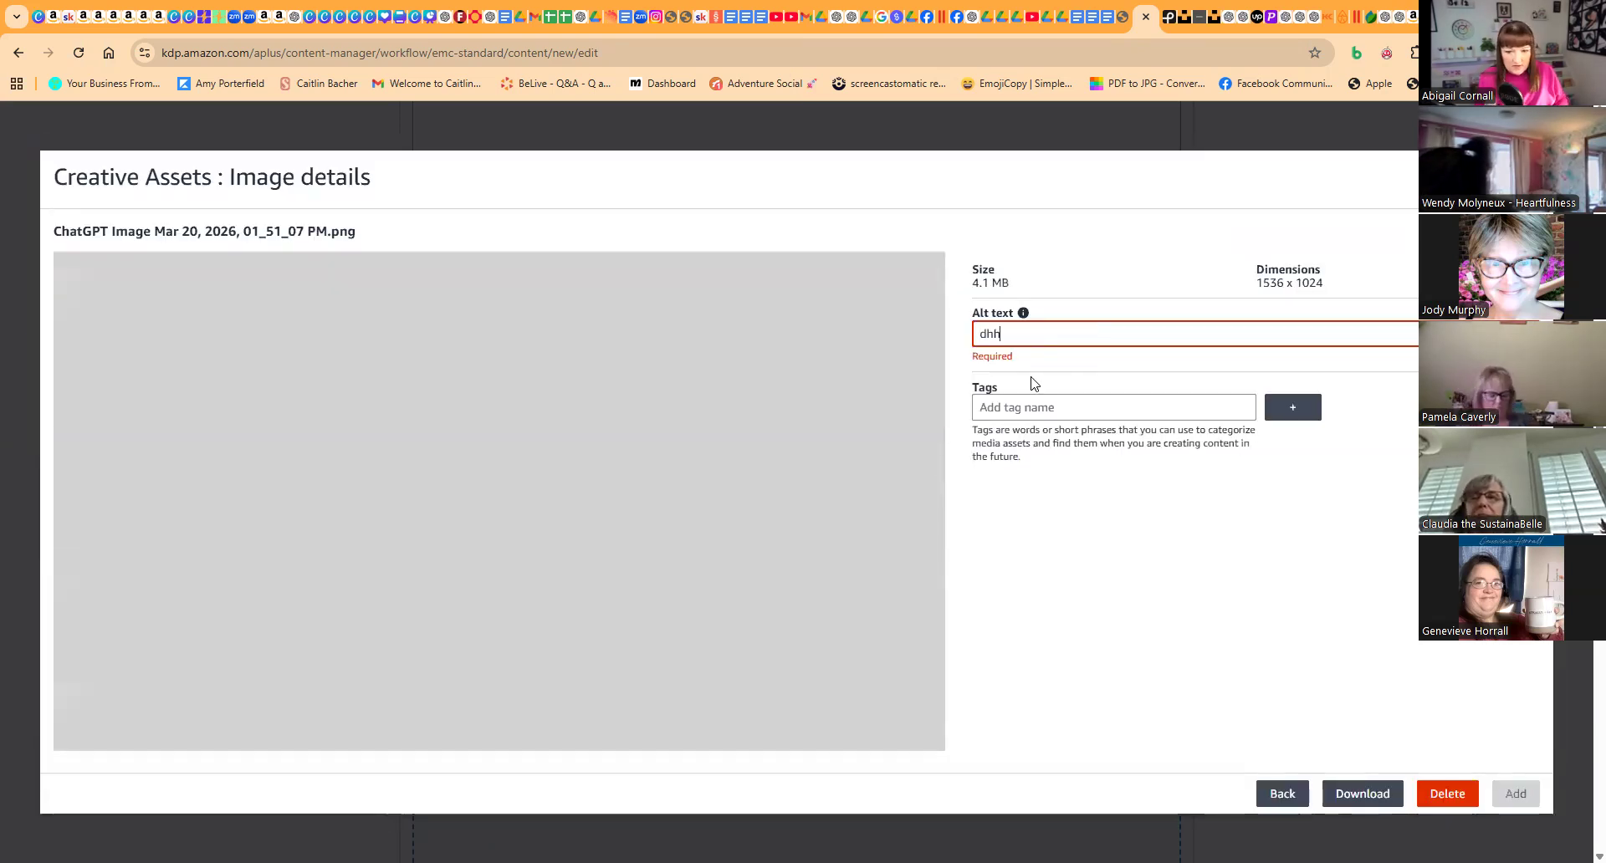
click(1001, 402)
text(hdfh)
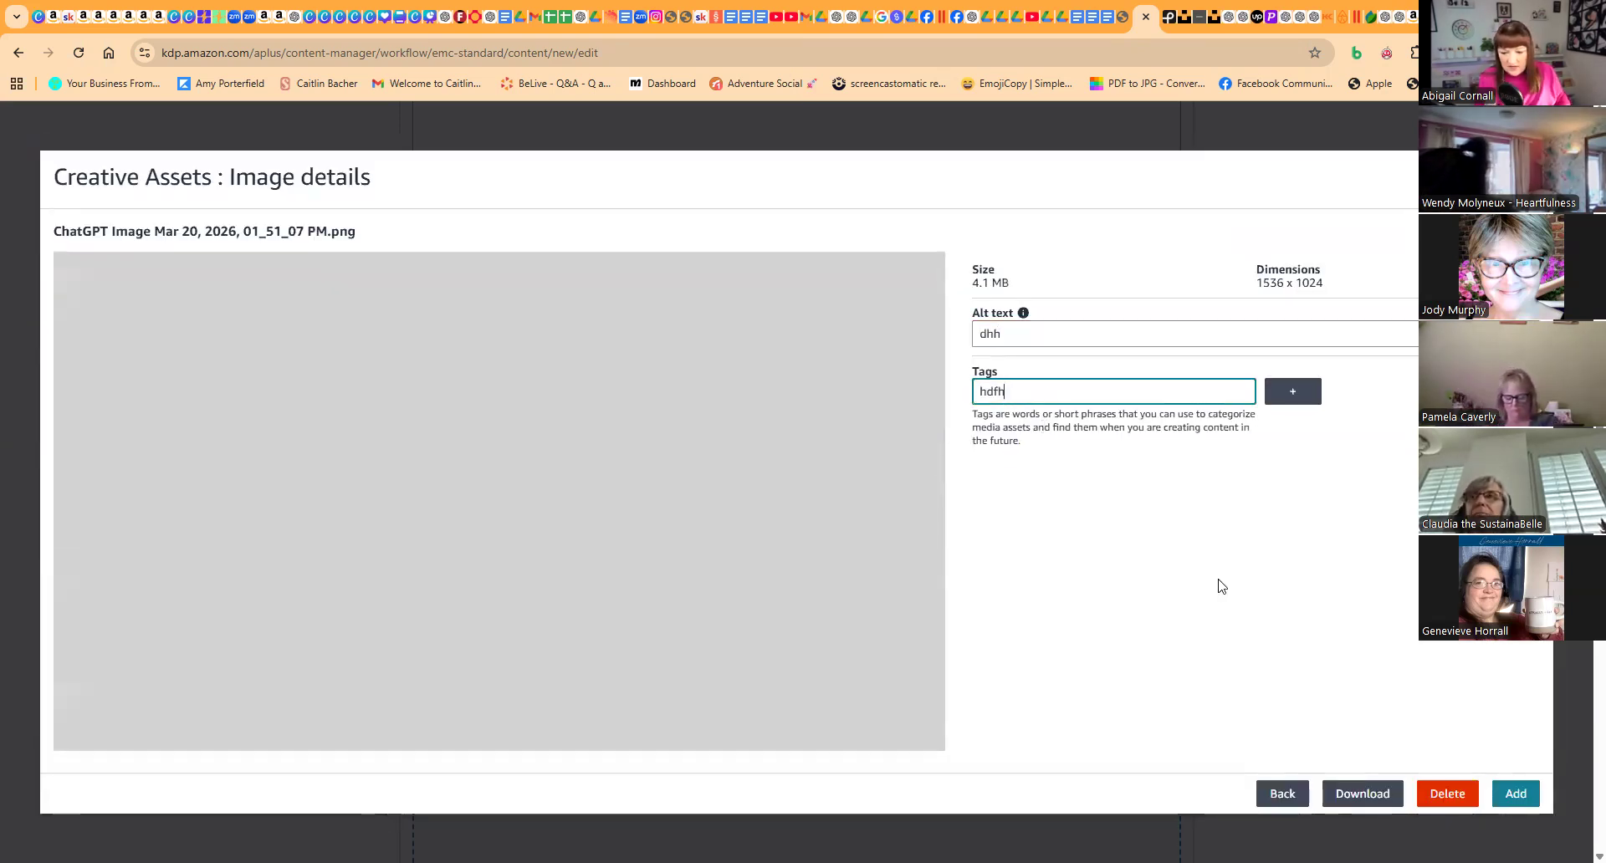
click(1495, 795)
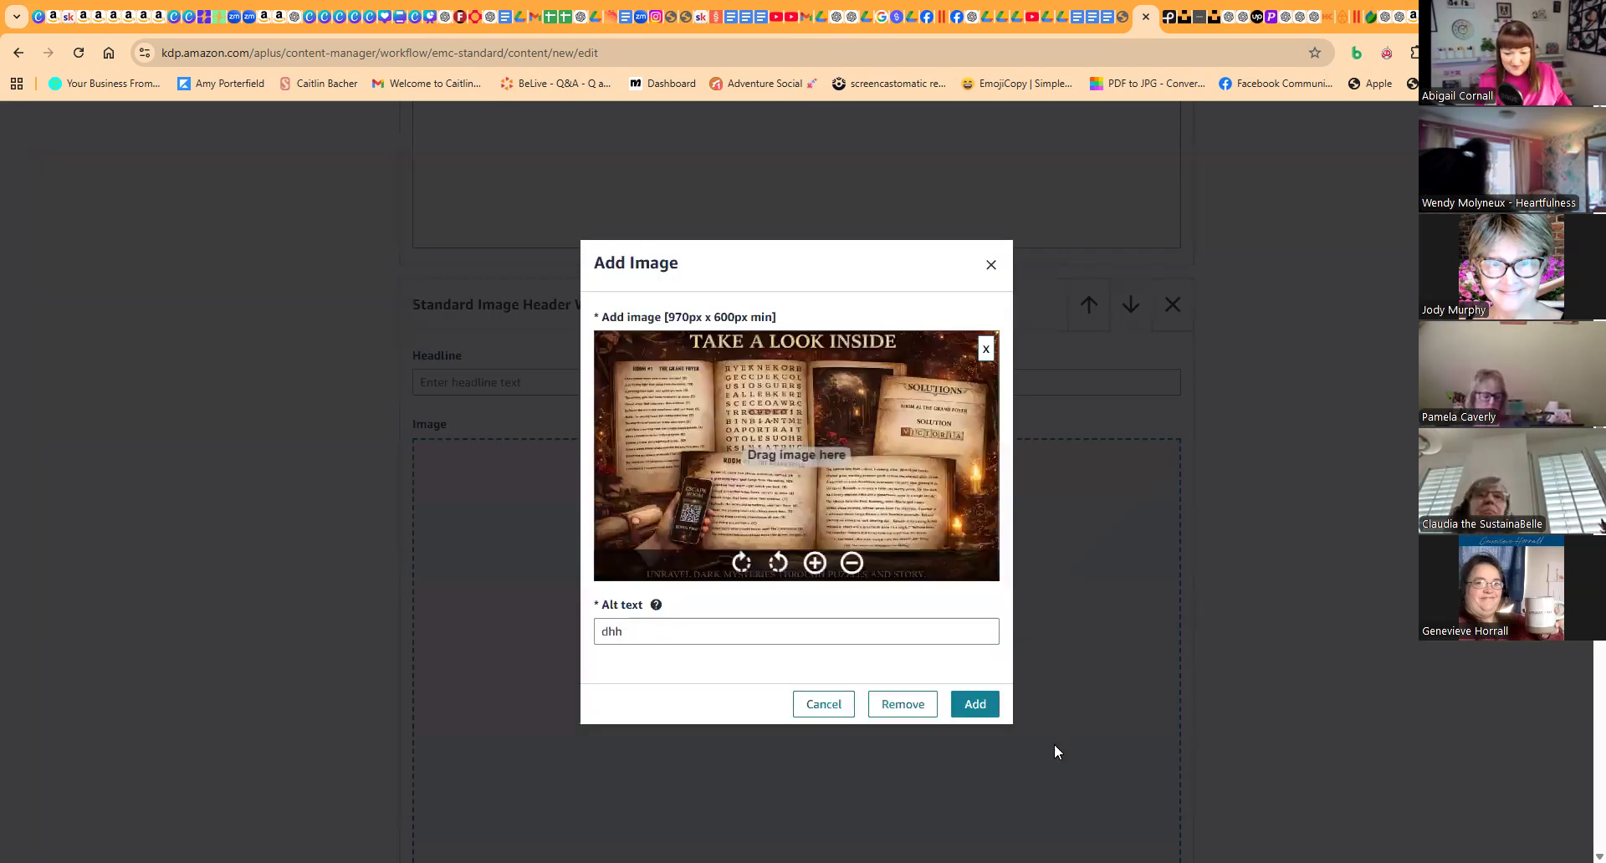
click(980, 712)
Upload ChatGPT Image Mar 20, 2026, 01_54_46 PM from Downloads for the third Standard Image Header With Text module.
scroll(930, 642, down, 9)
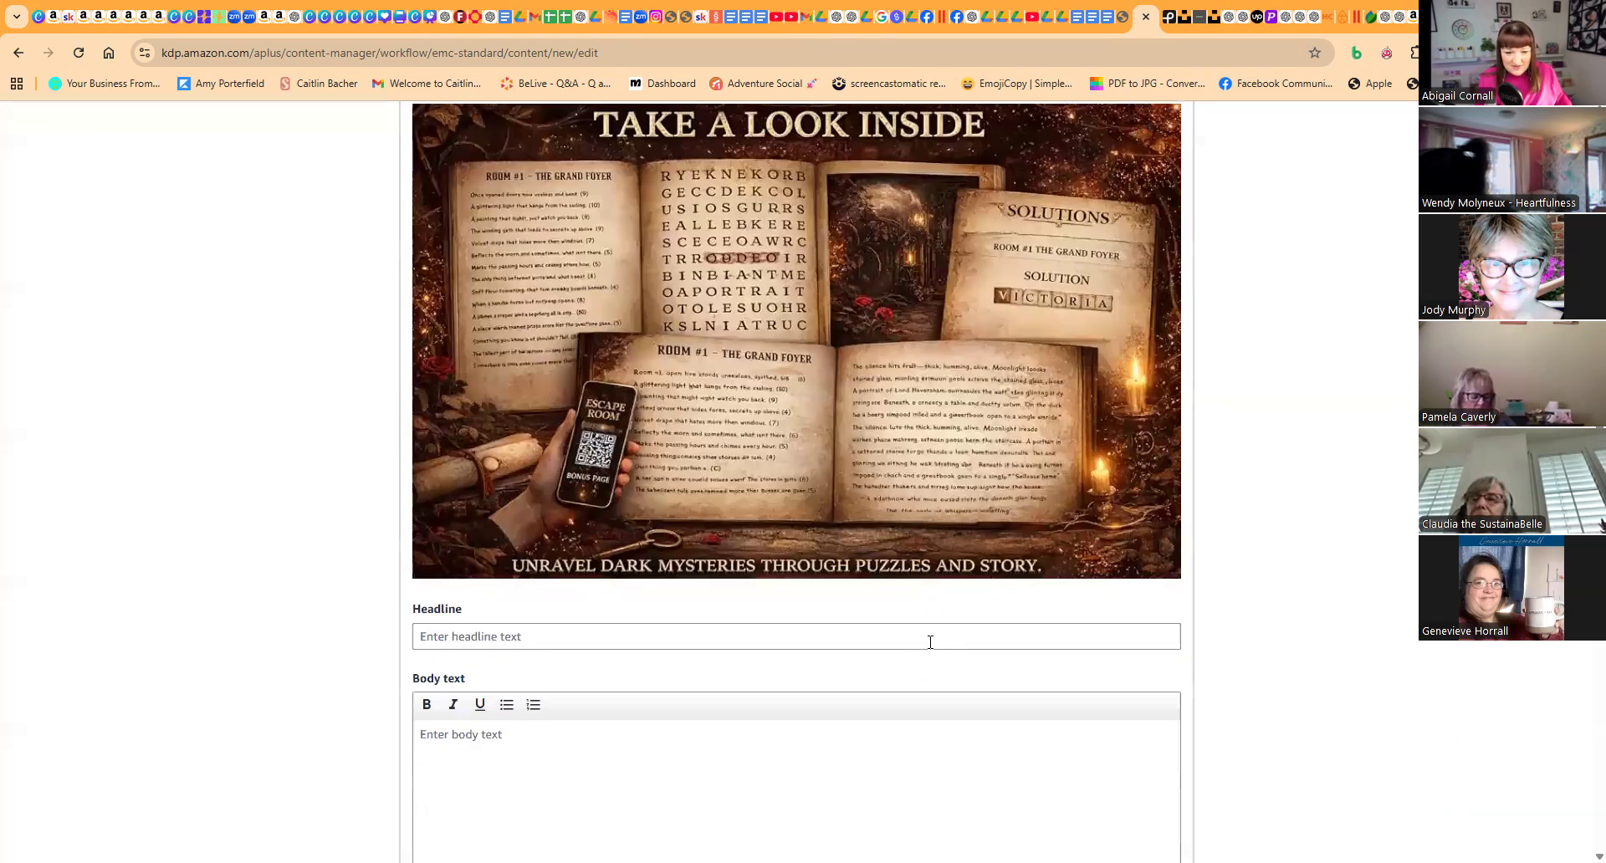
scroll(927, 647, down, 3)
scroll(926, 648, up, 3)
scroll(926, 648, down, 6)
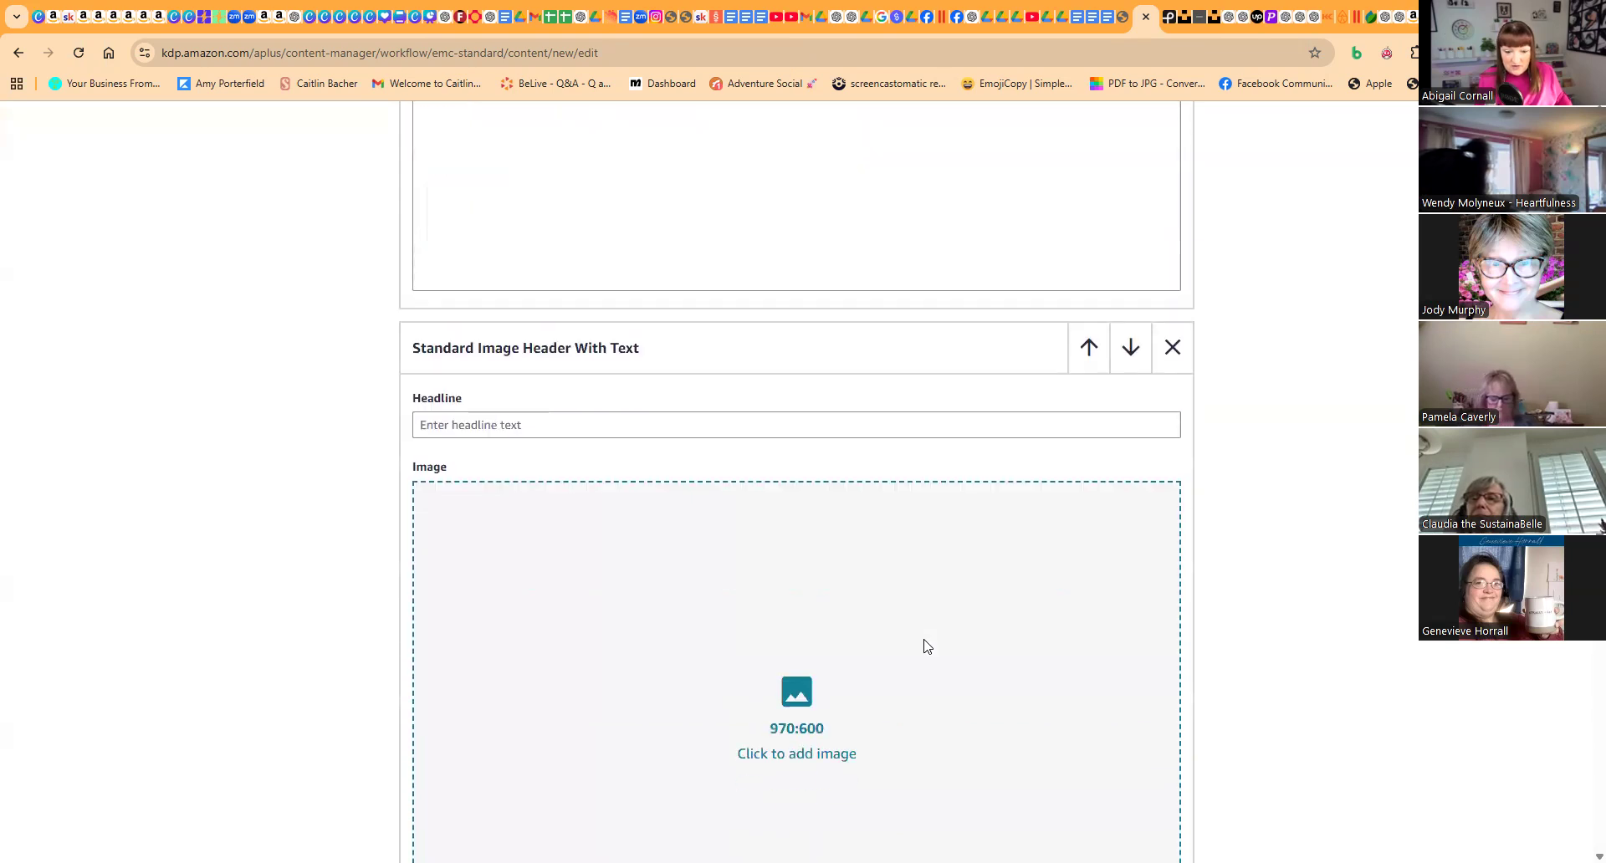
click(800, 475)
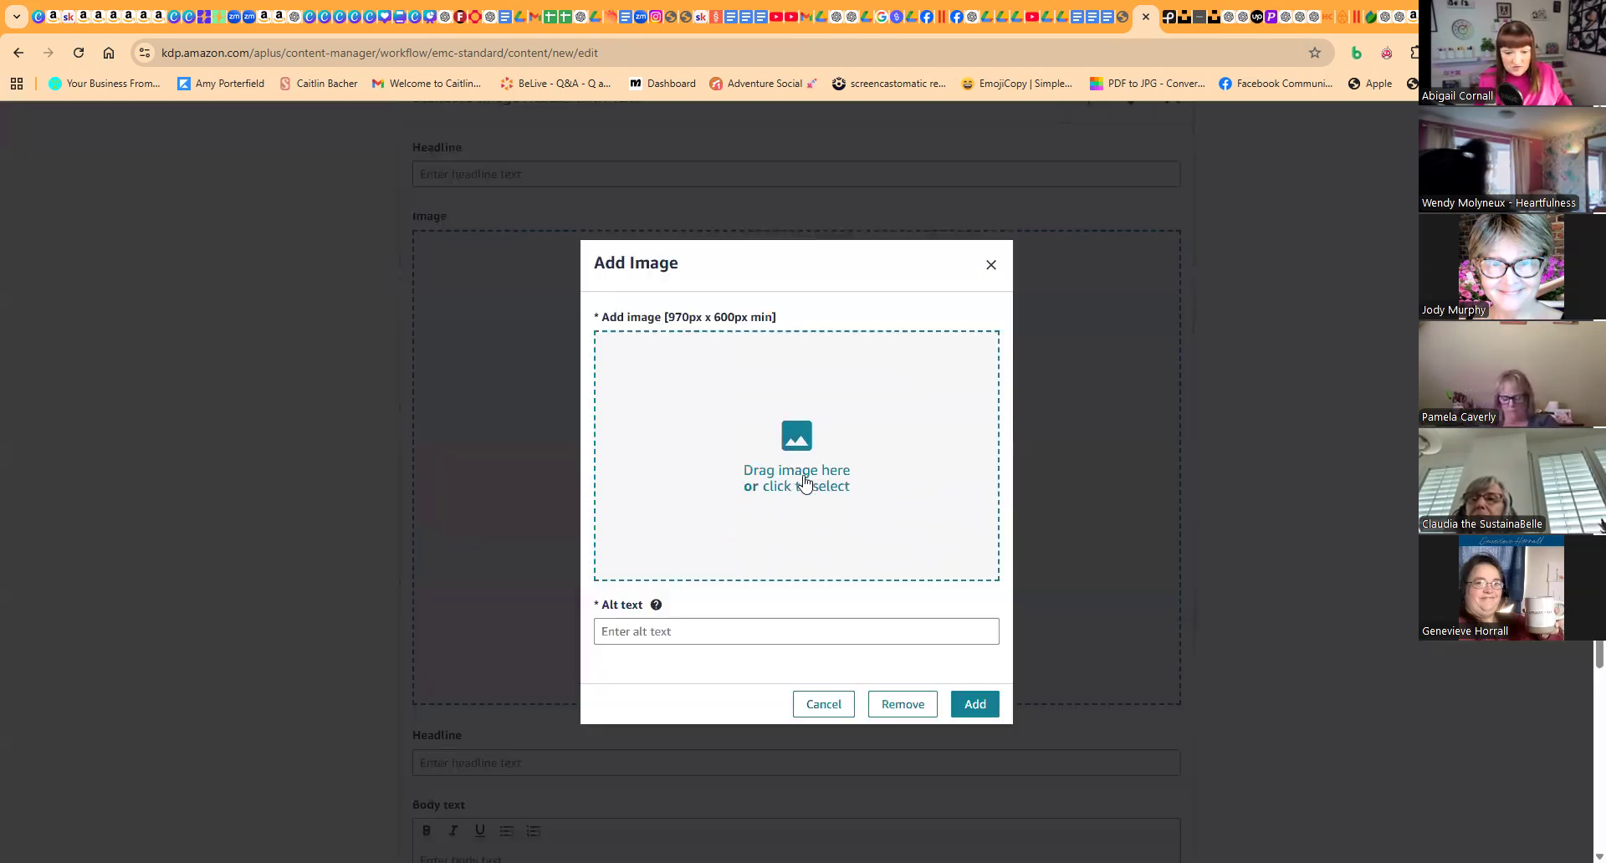
click(795, 471)
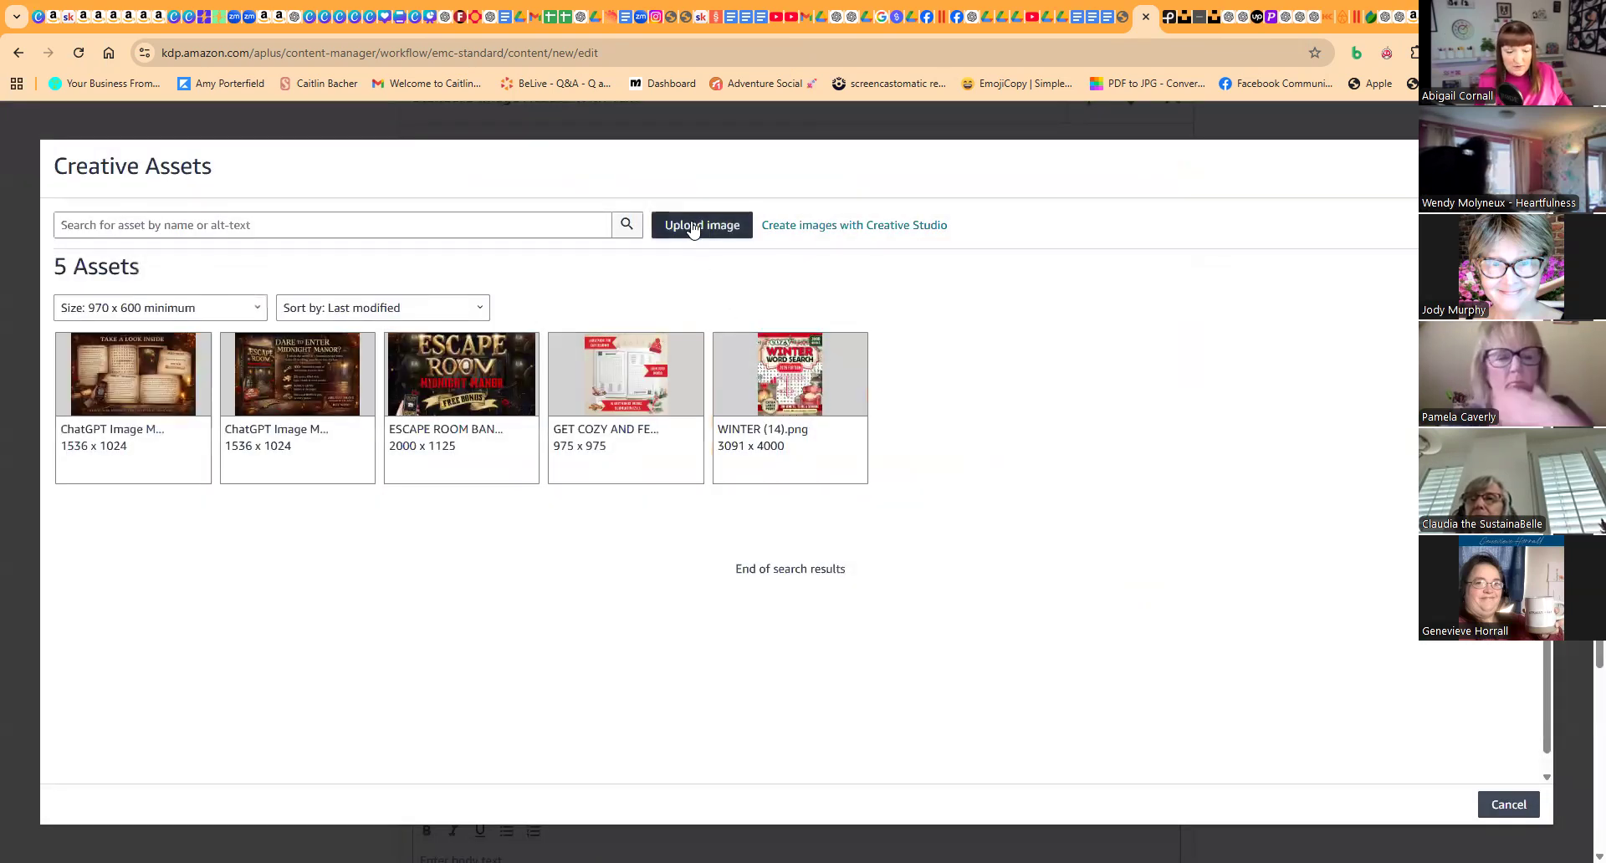
click(692, 225)
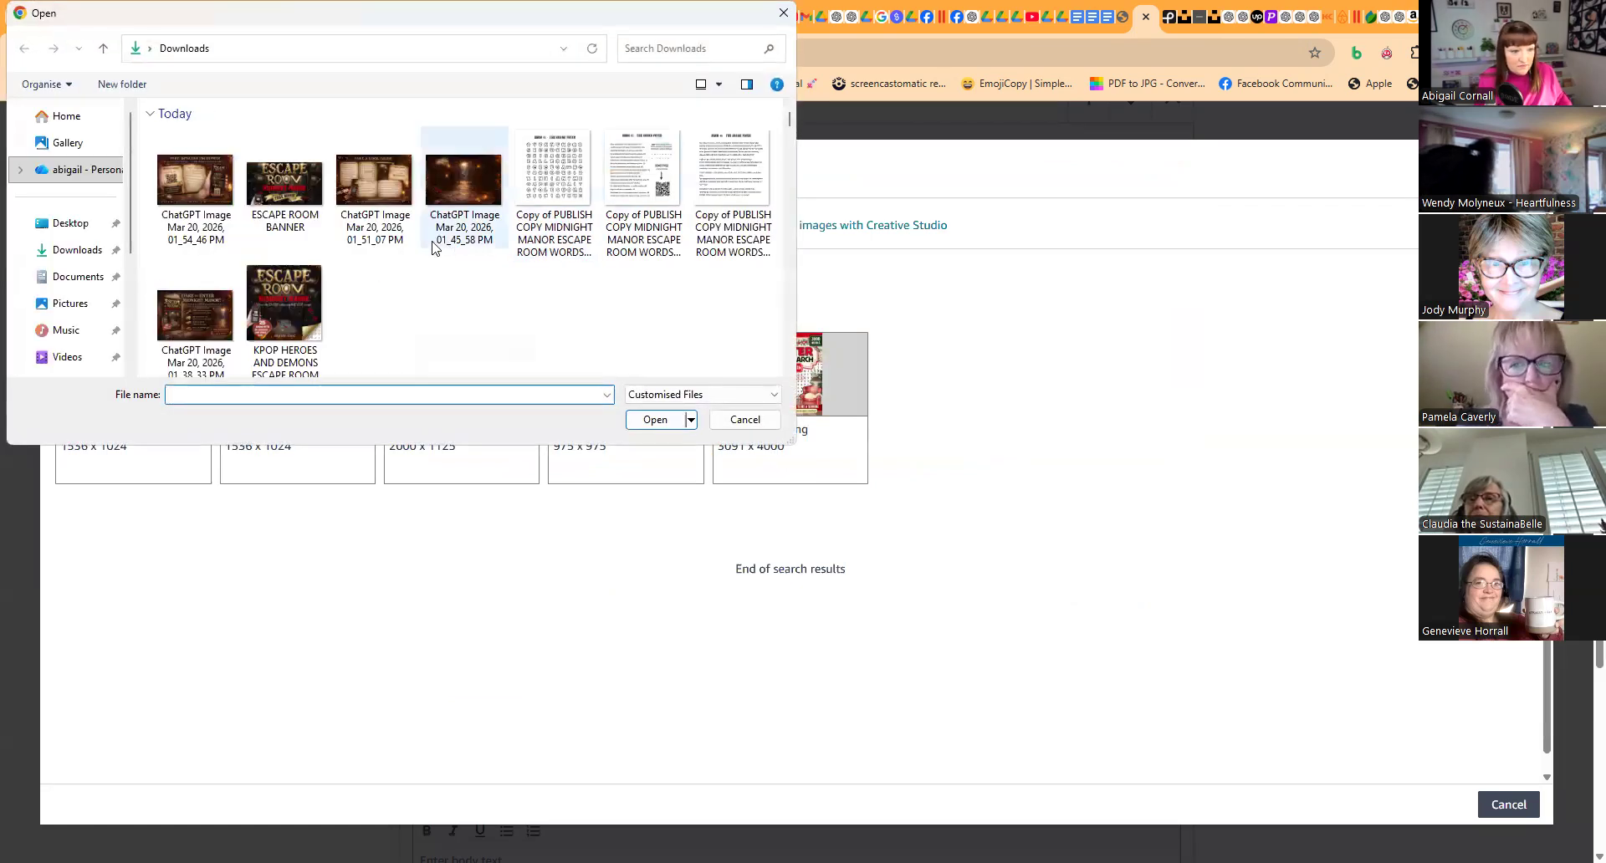
click(191, 184)
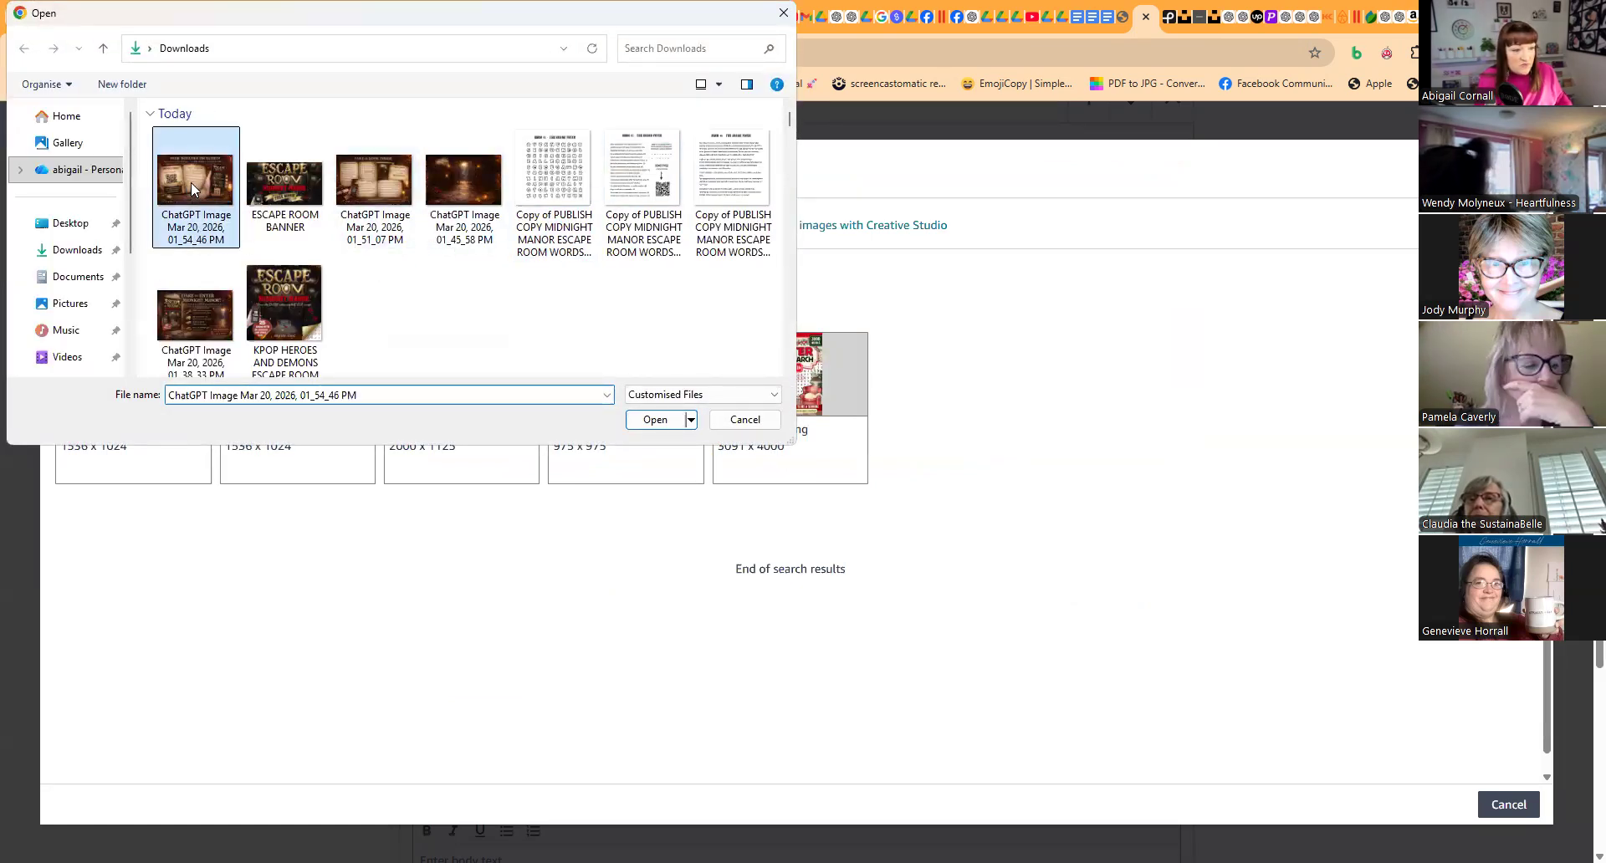
double_click(190, 183)
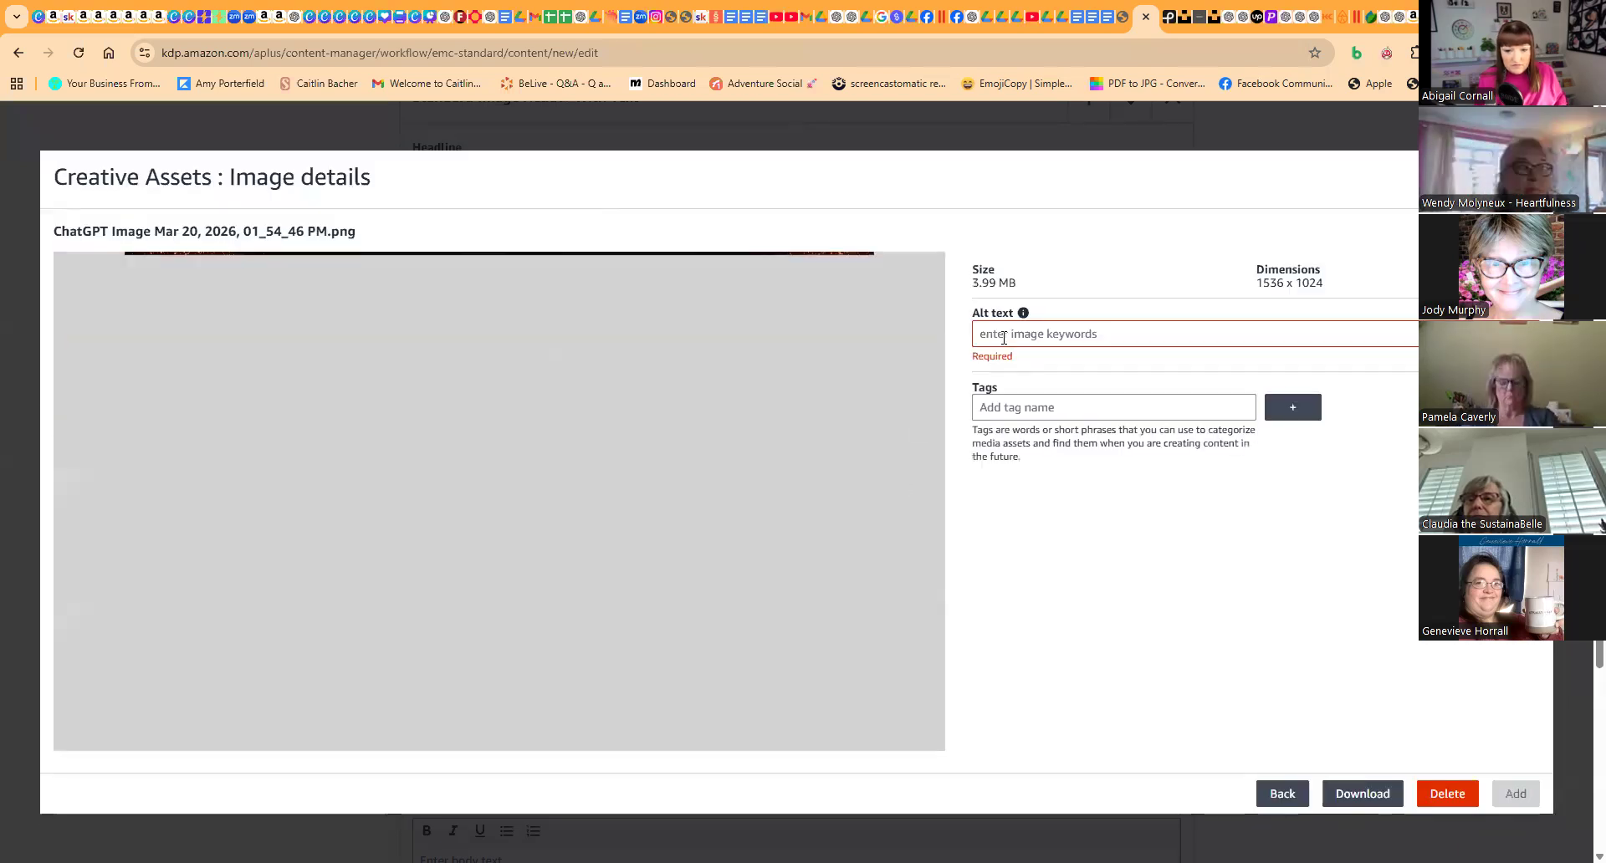
Give the Free Bonuses Included image the alt text "agadfg" and tag "sgsd", and place it in the third header module.
click(1004, 338)
text(agadfg)
click(1034, 409)
text(sgsd)
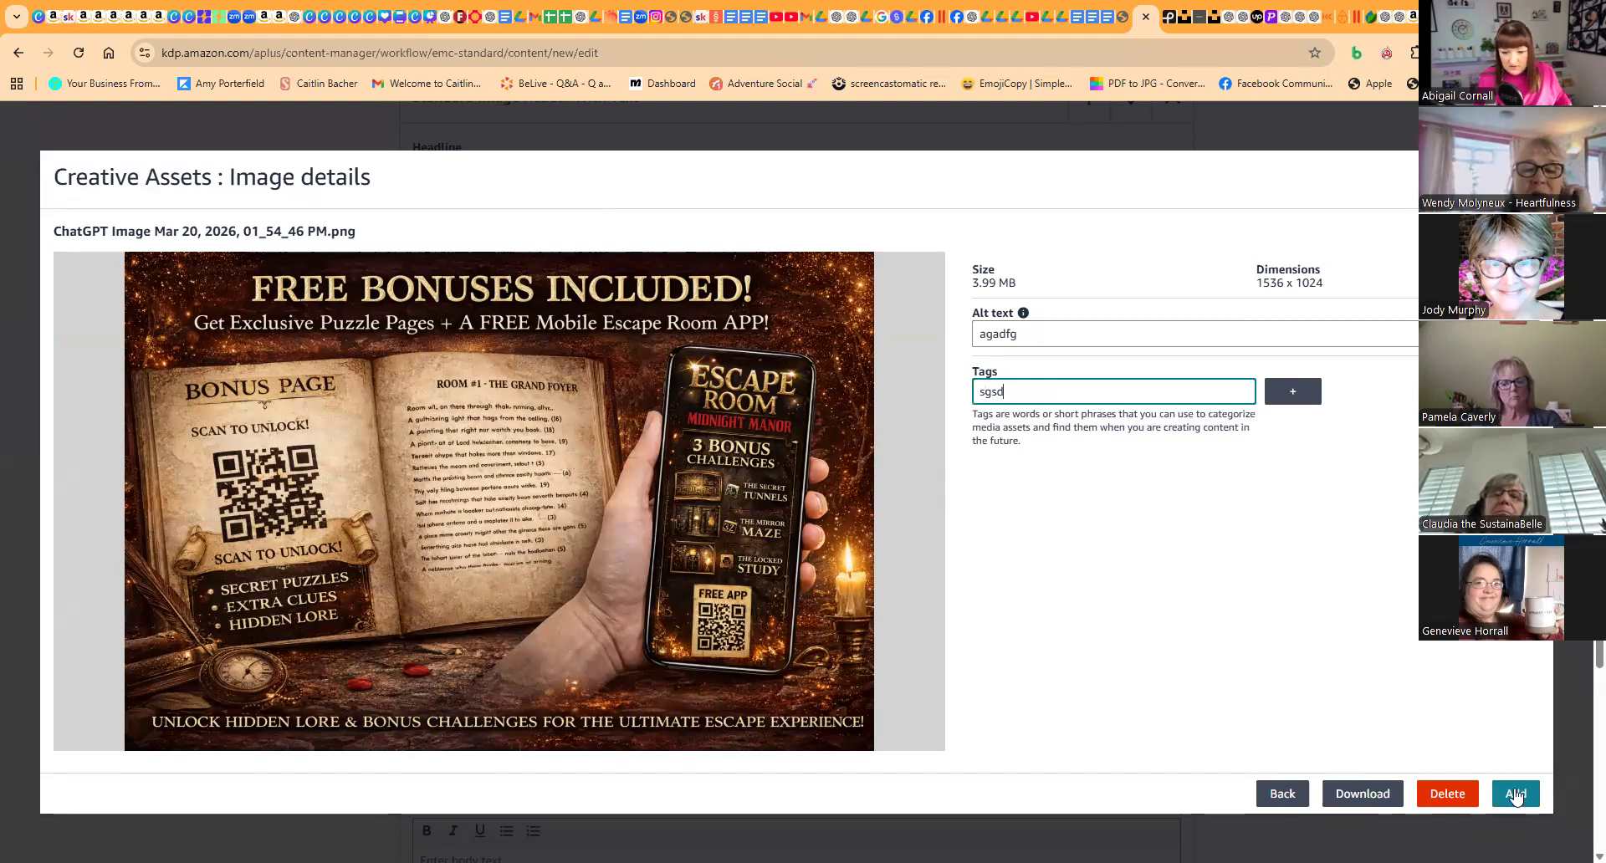
click(1515, 796)
click(973, 707)
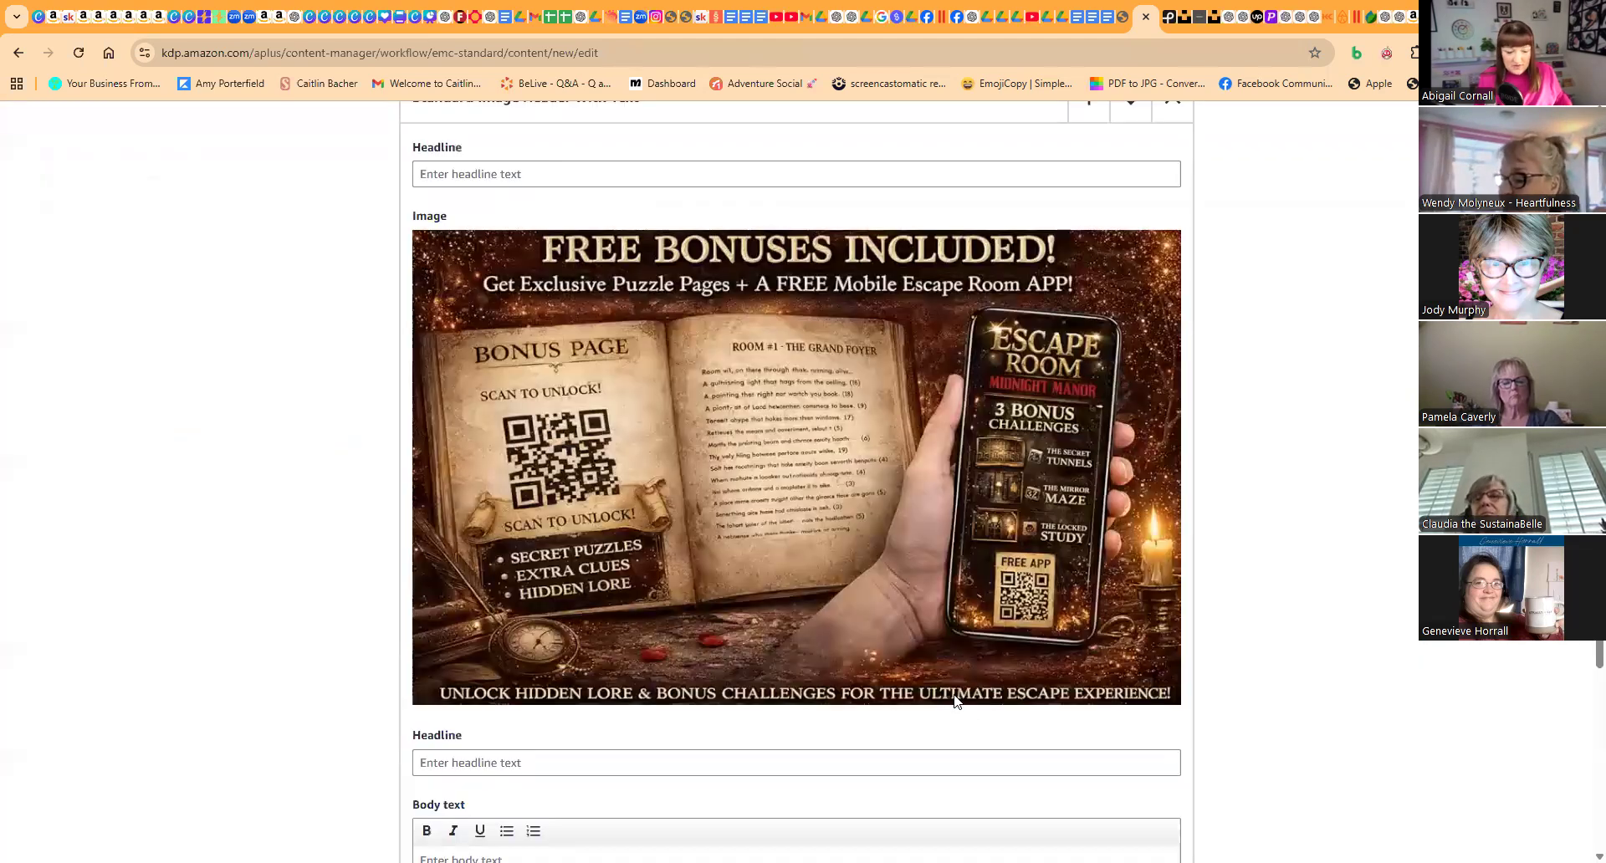
Review the filled header modules with their text fields and the Standard Comparison Chart's ASIN, image, title and metric fields.
scroll(956, 701, down, 3)
scroll(955, 699, up, 9)
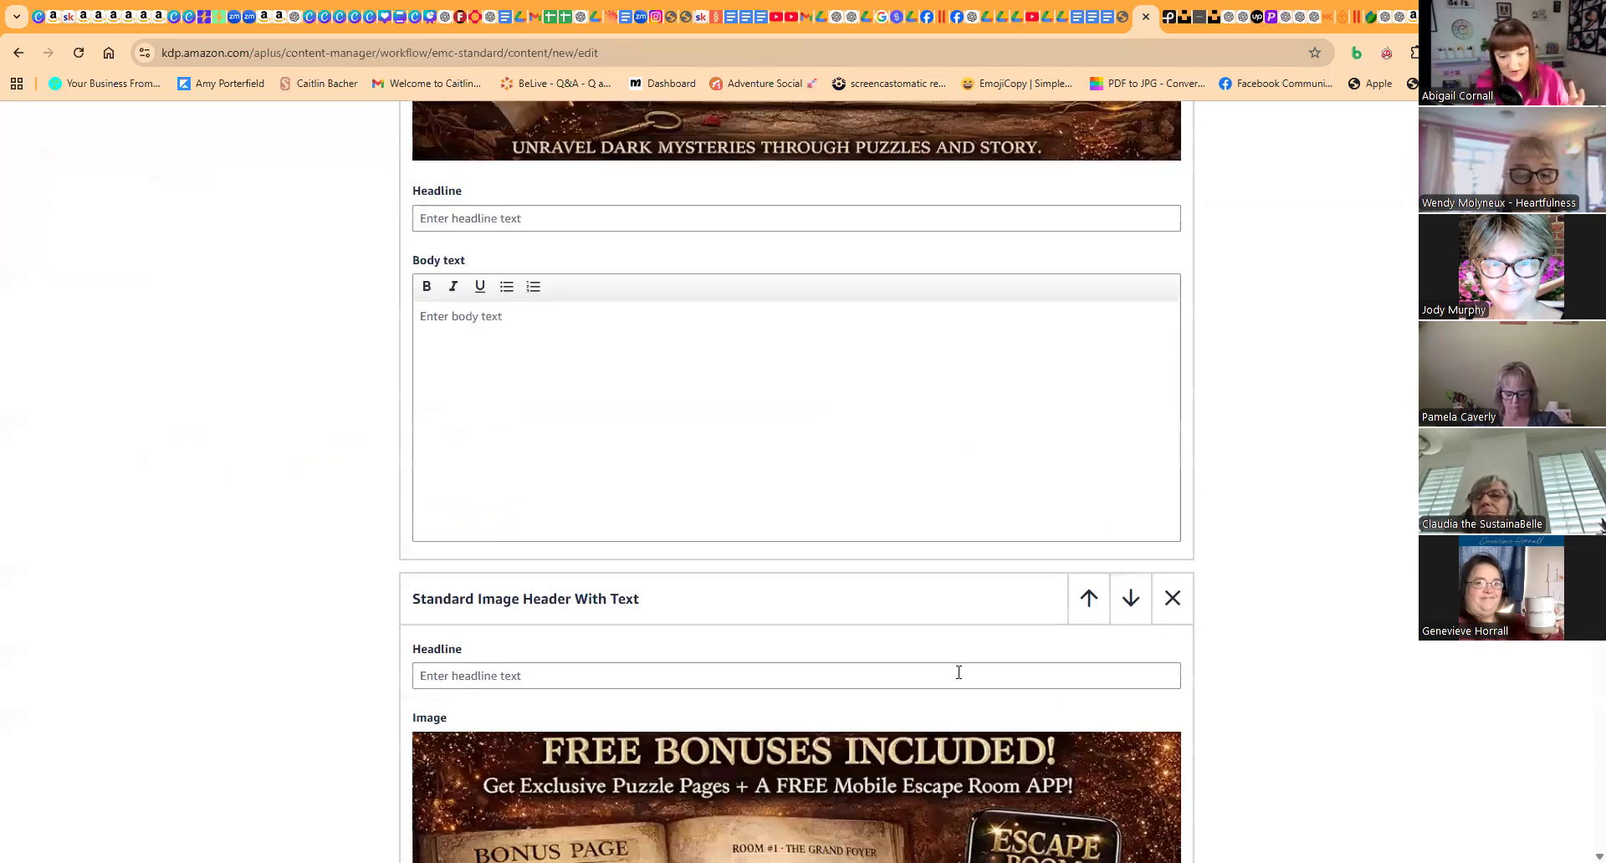
scroll(959, 673, down, 4)
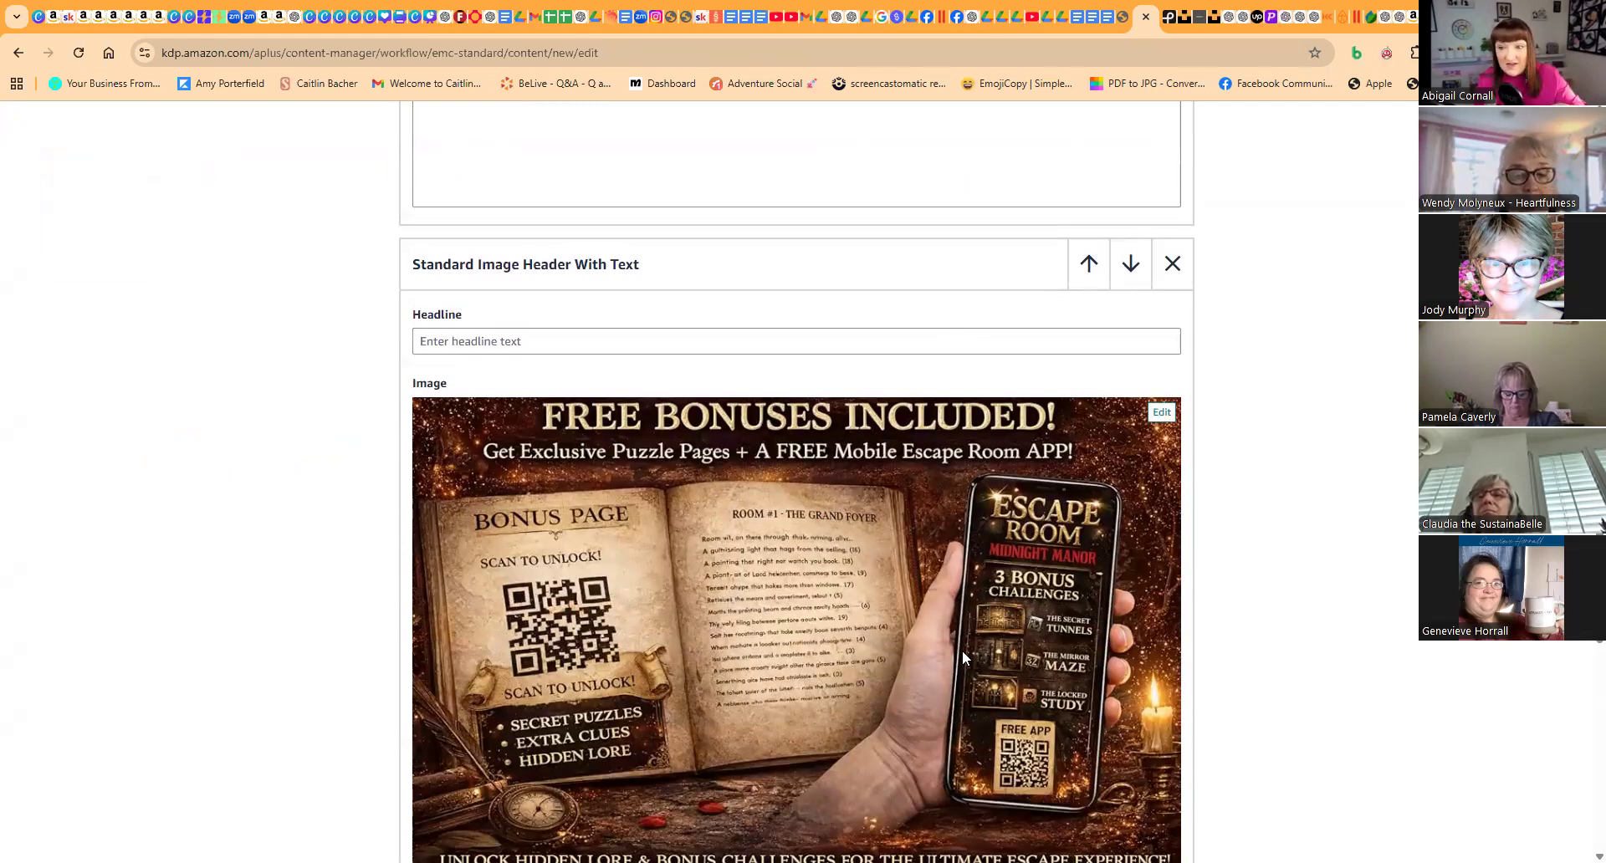
scroll(956, 644, up, 10)
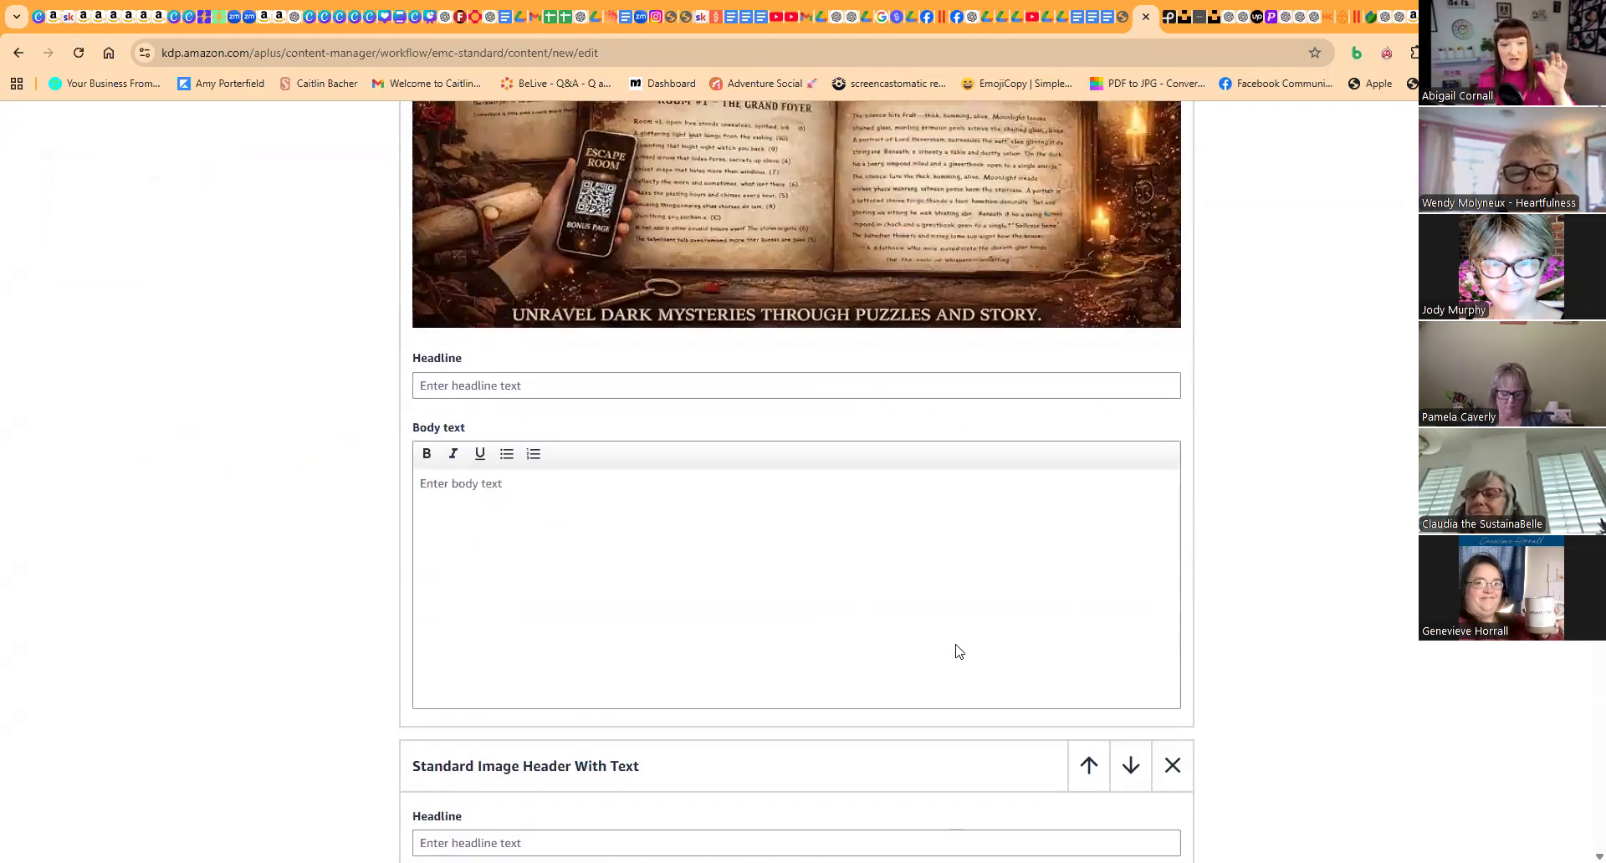
scroll(956, 644, up, 2)
scroll(956, 644, down, 8)
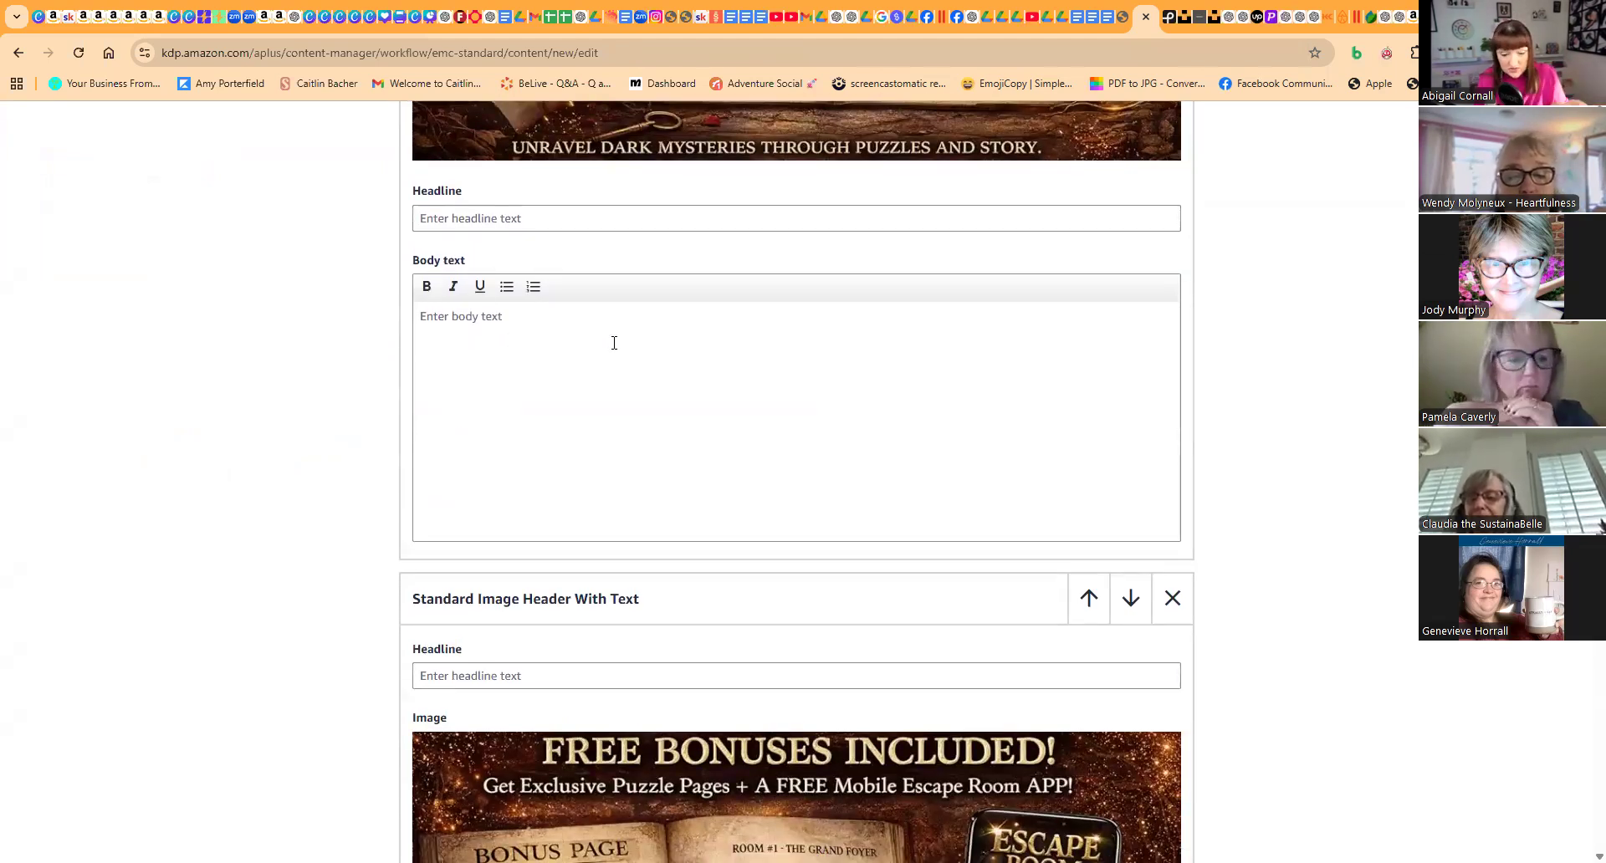
scroll(611, 347, down, 5)
scroll(612, 346, down, 9)
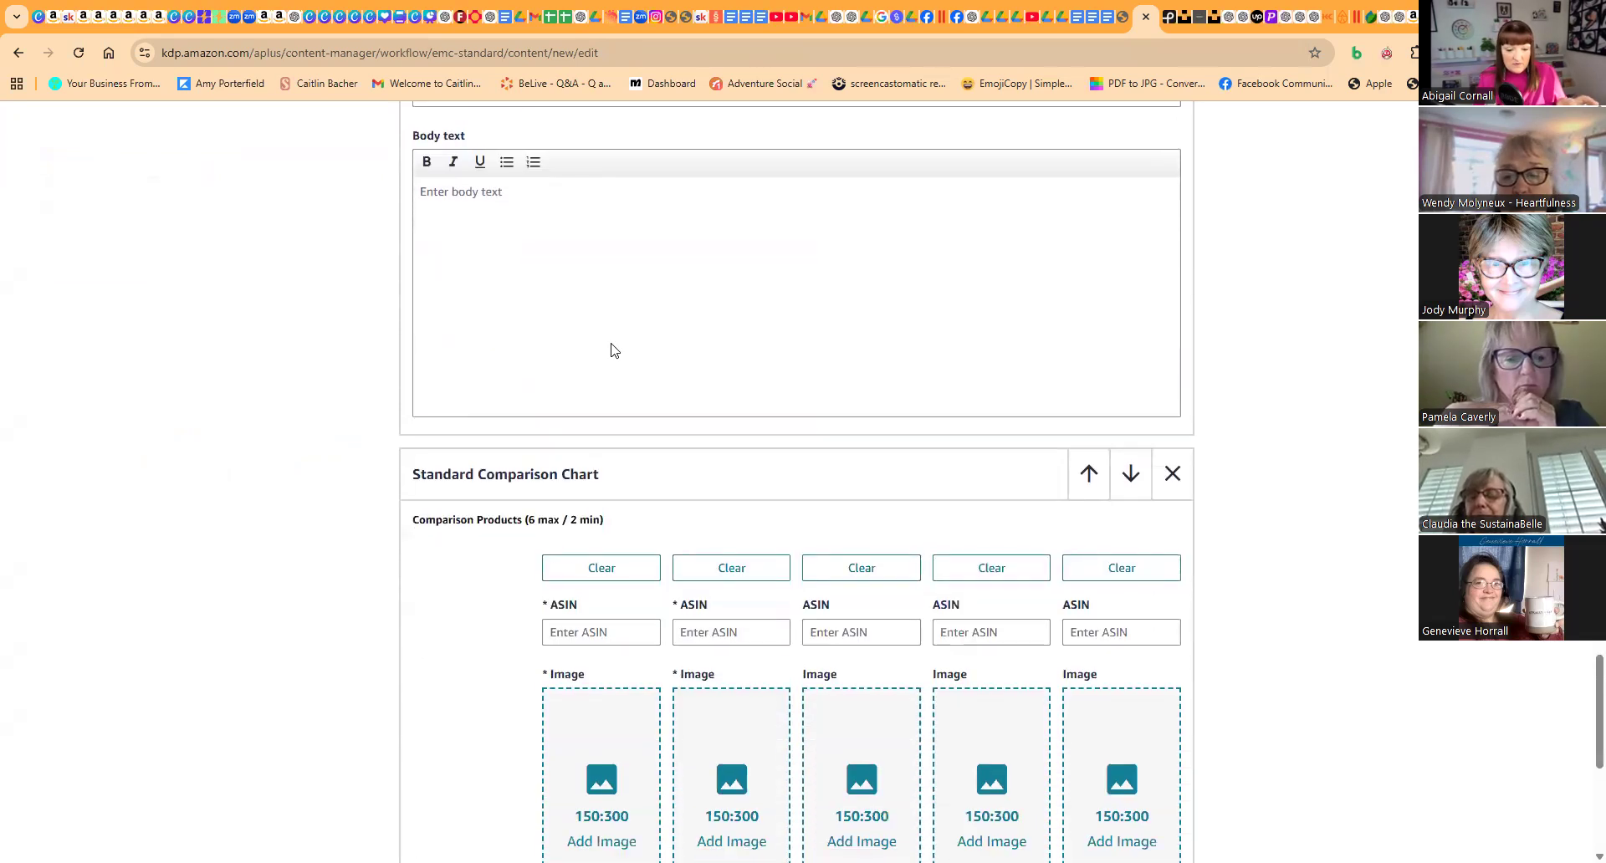
scroll(613, 344, down, 4)
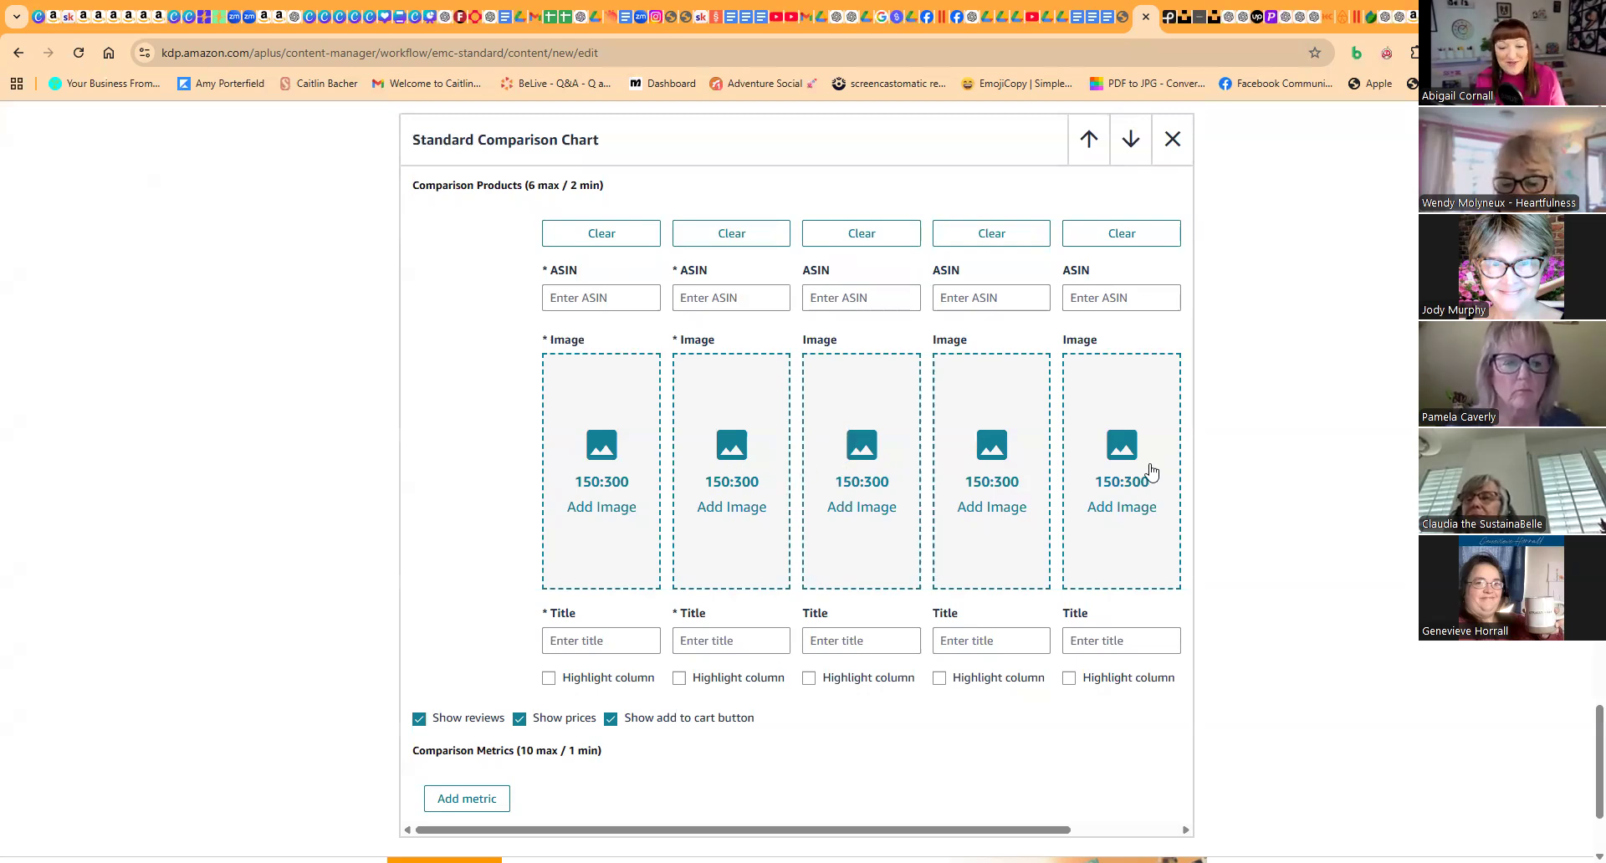
scroll(691, 596, down, 2)
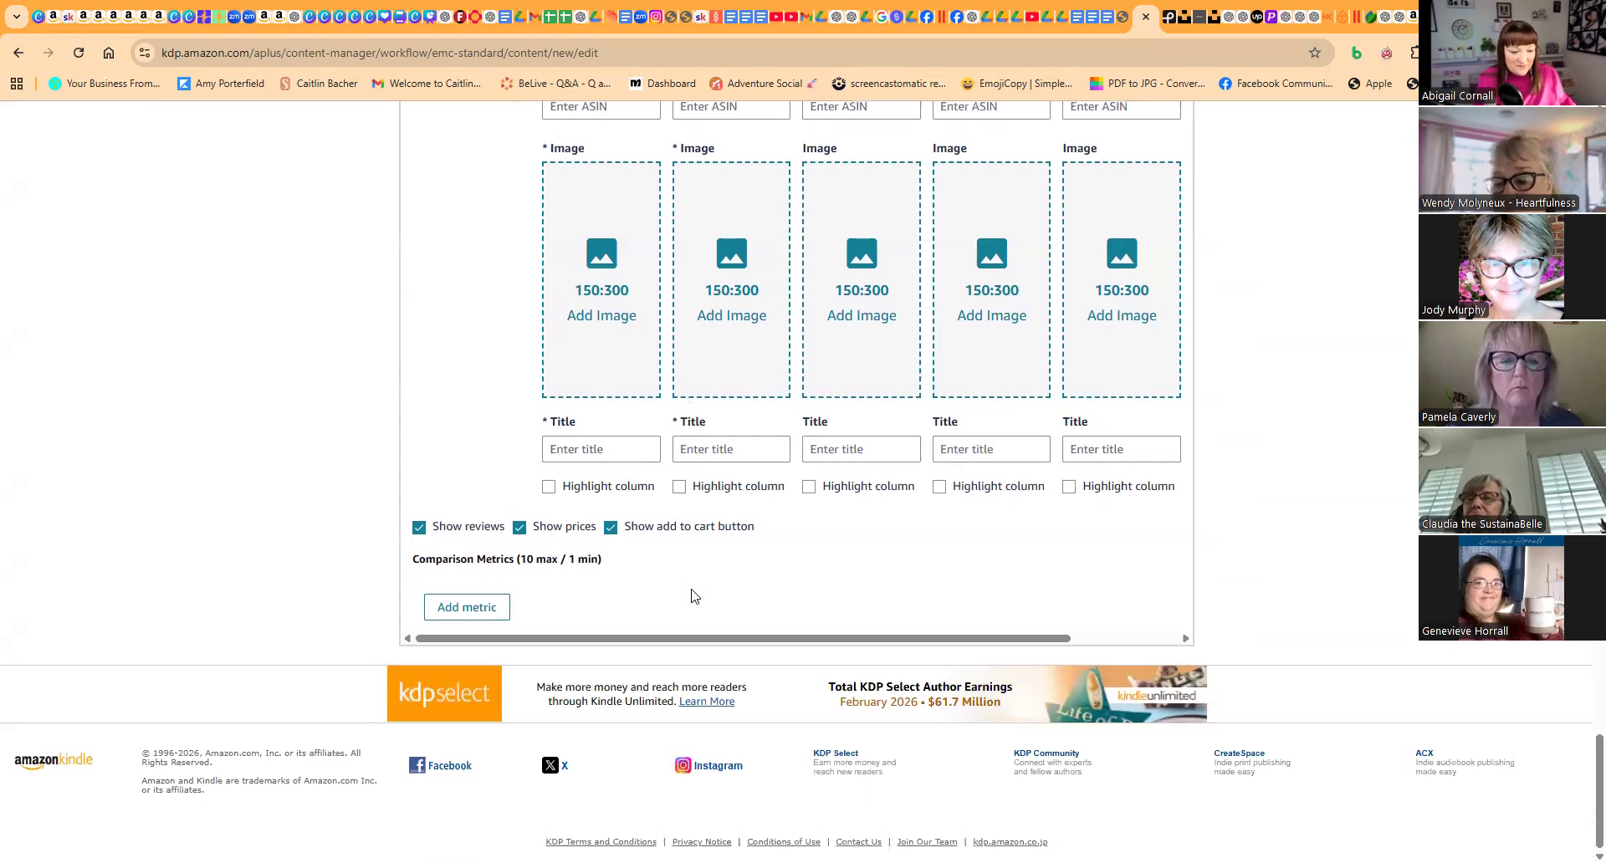
Go back over the placed images up to the content details, and check the logo and first header modules for validation errors.
scroll(703, 596, up, 20)
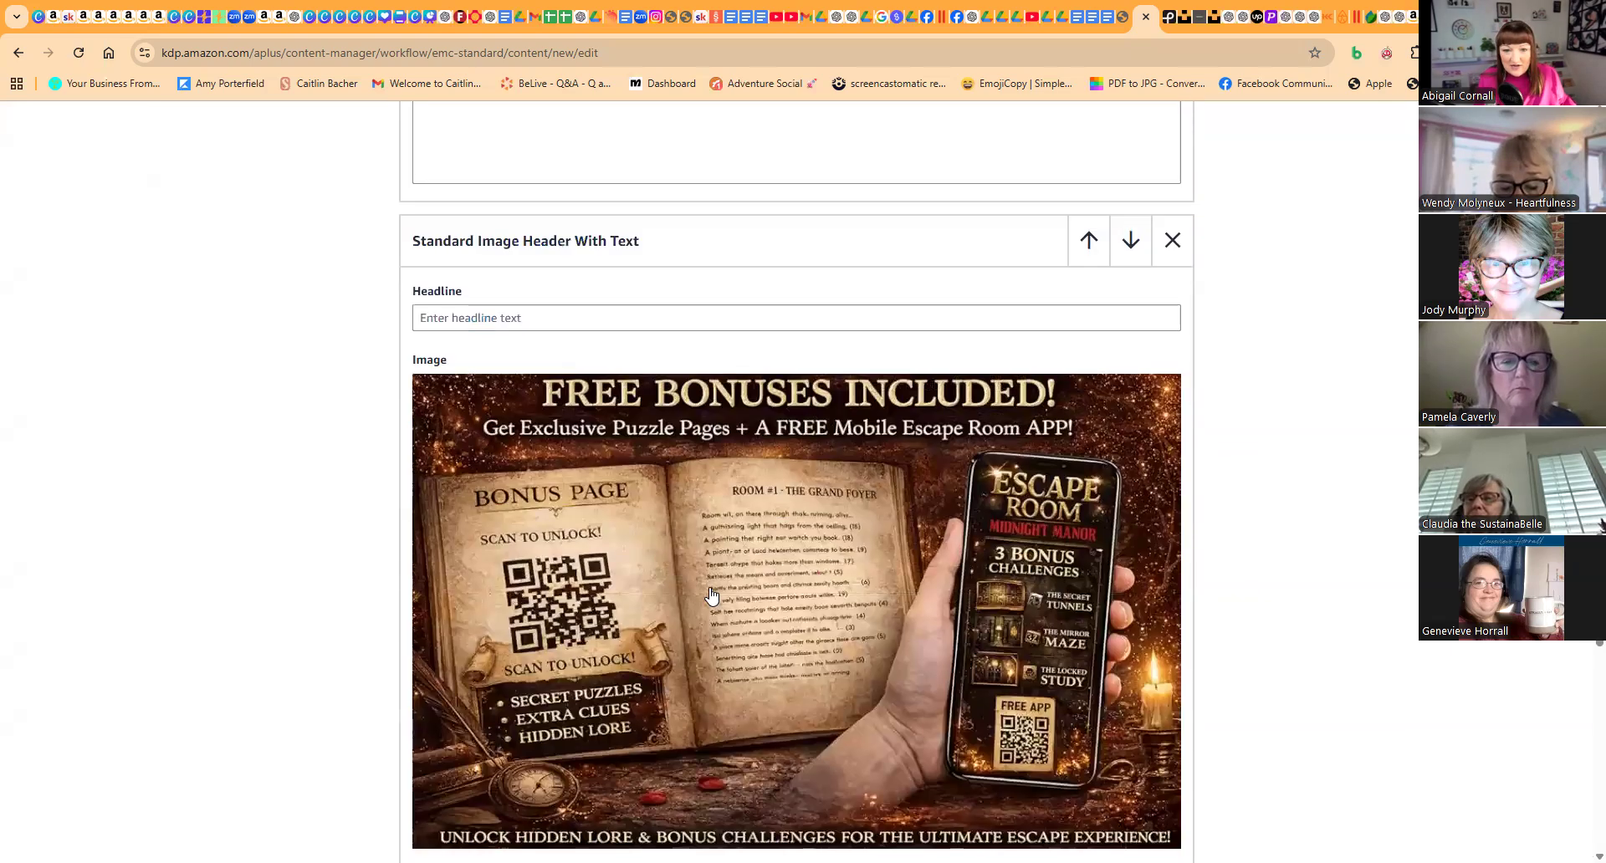
scroll(712, 596, up, 12)
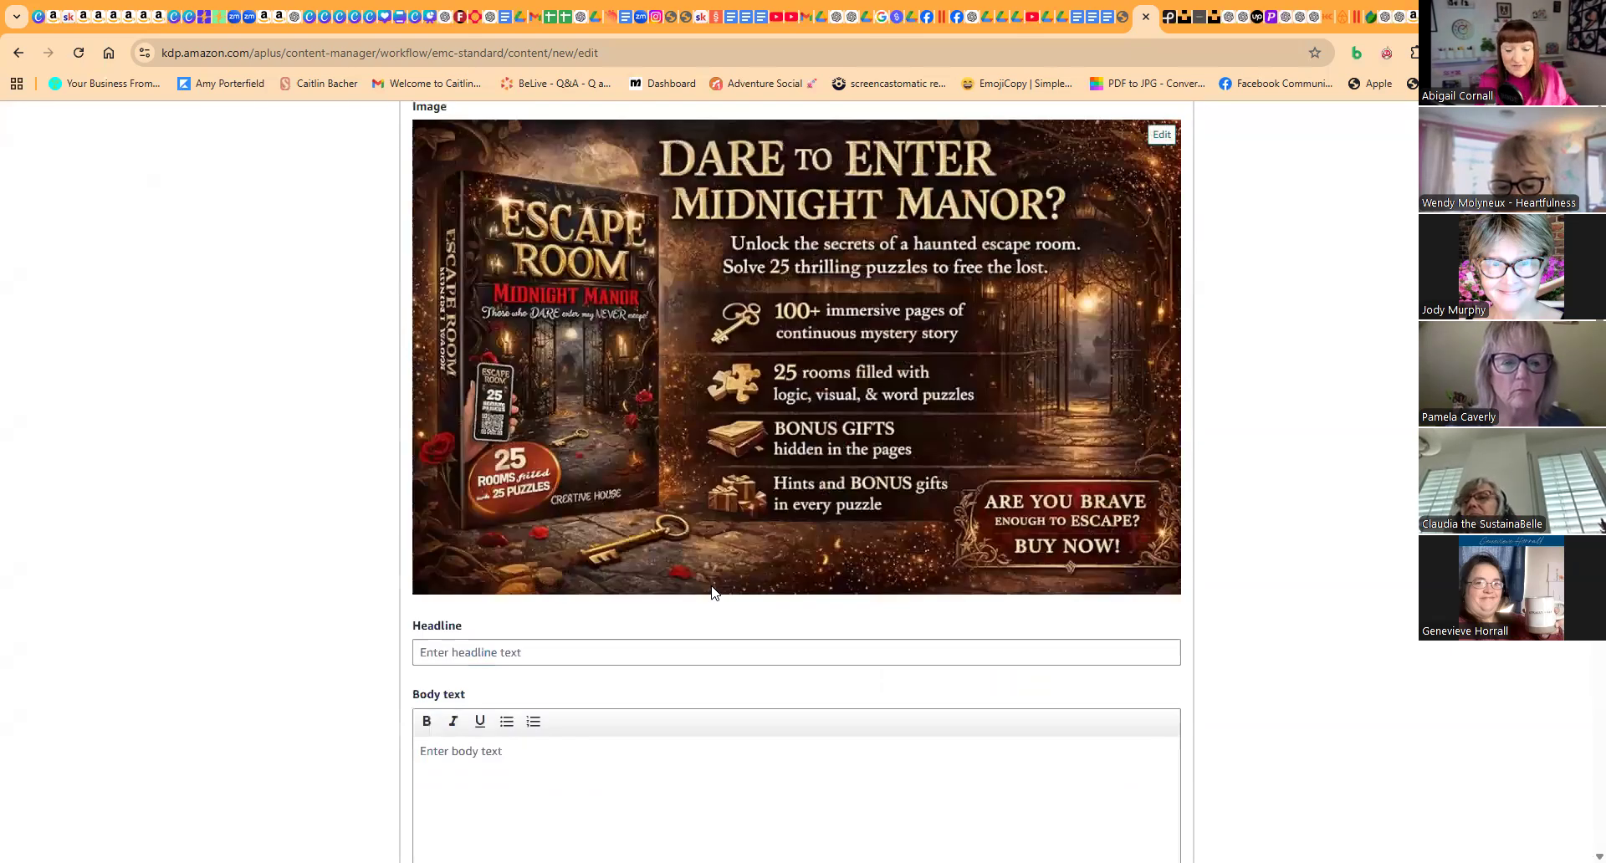
scroll(712, 593, up, 10)
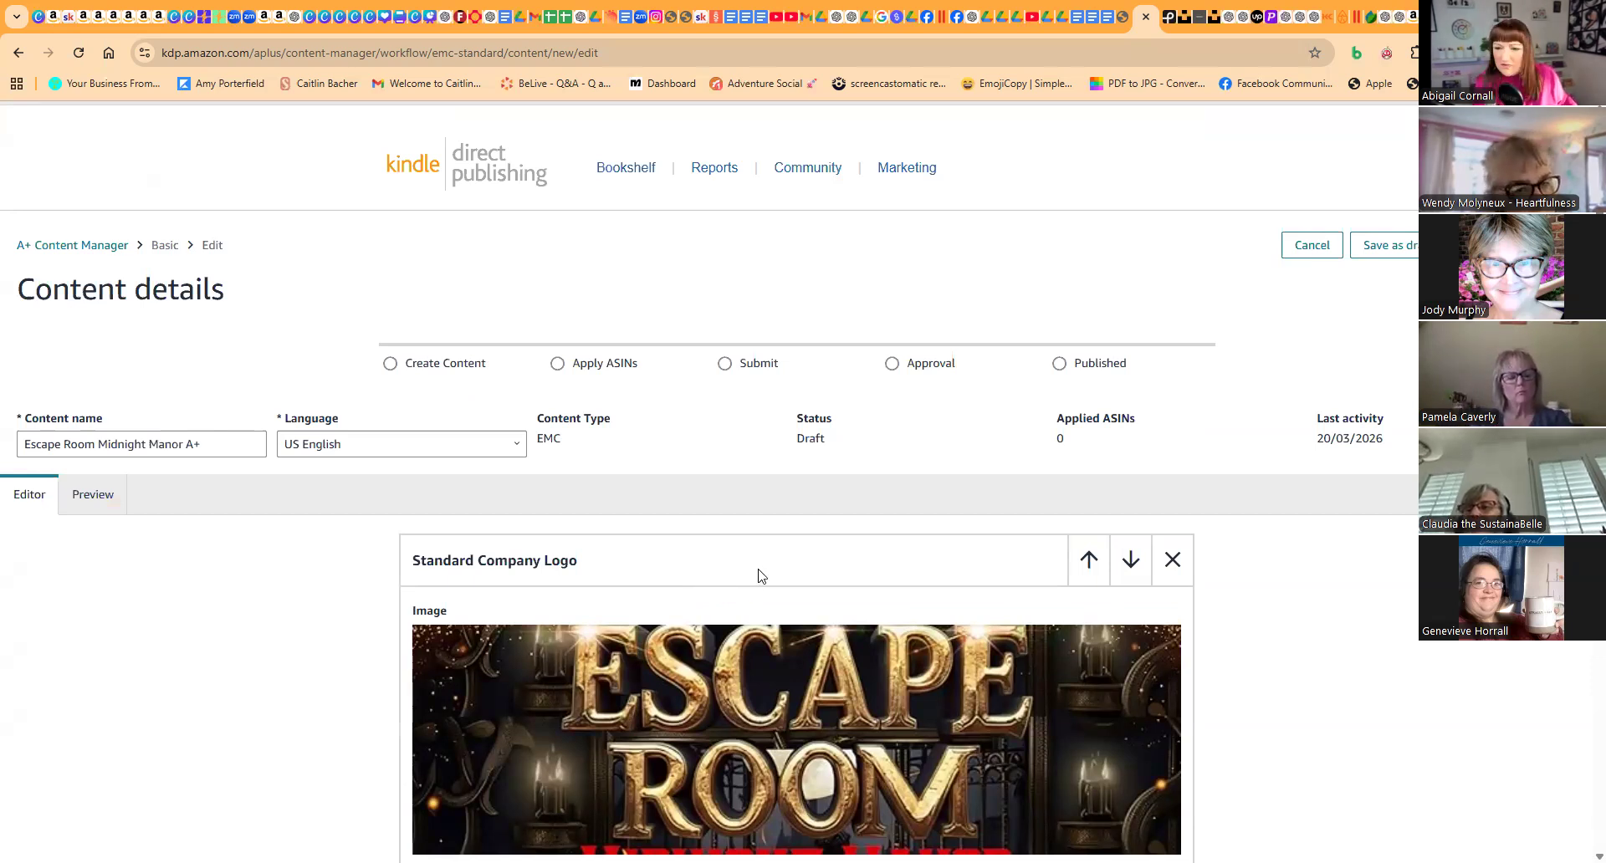
scroll(899, 442, up, 1)
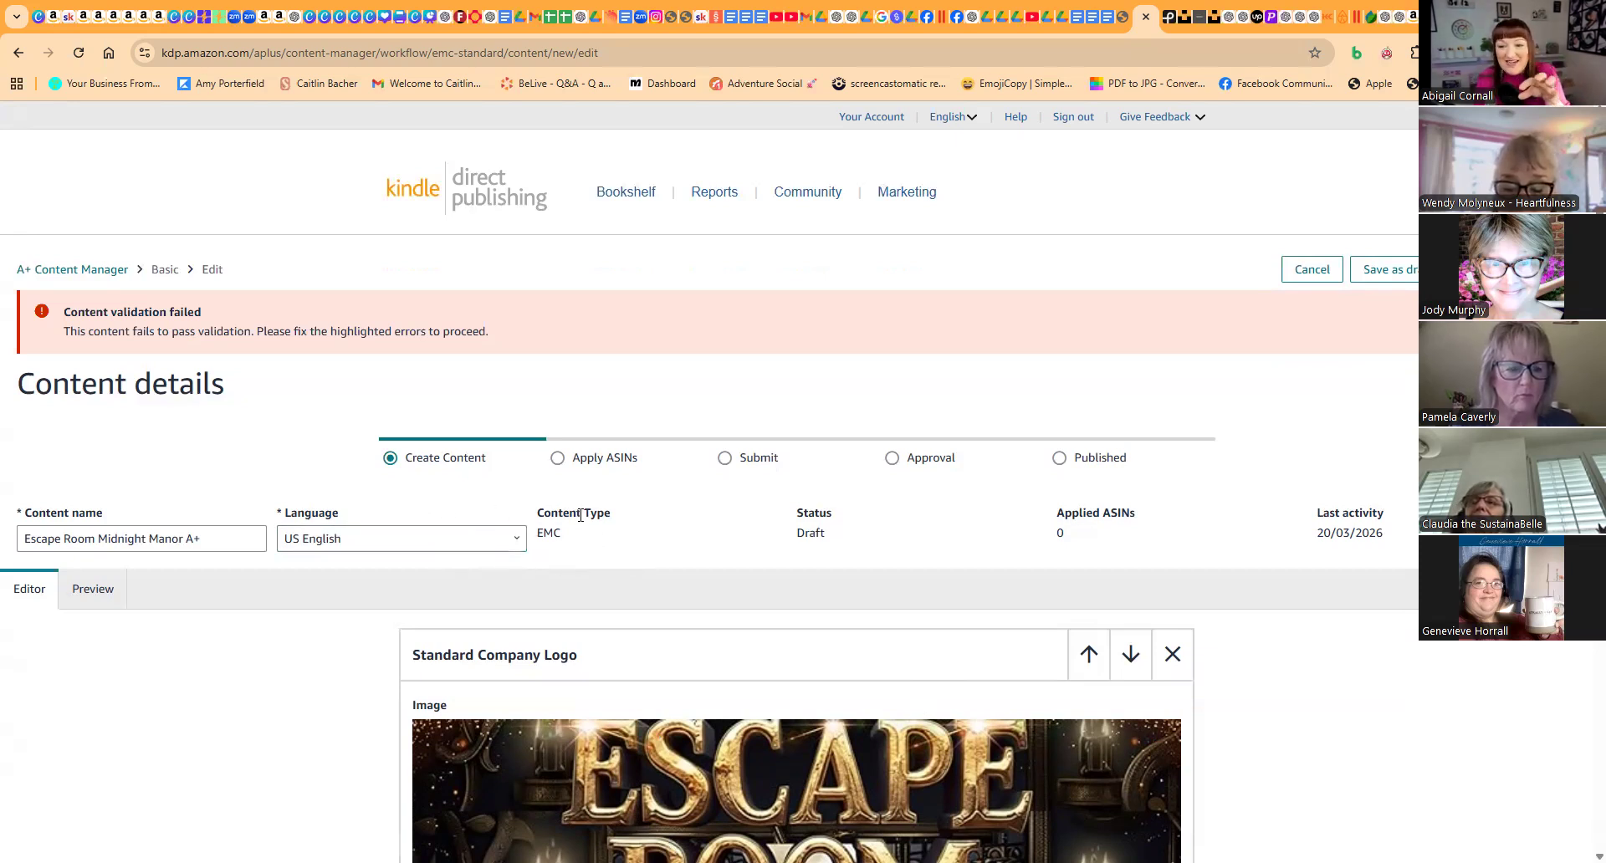
scroll(563, 534, down, 9)
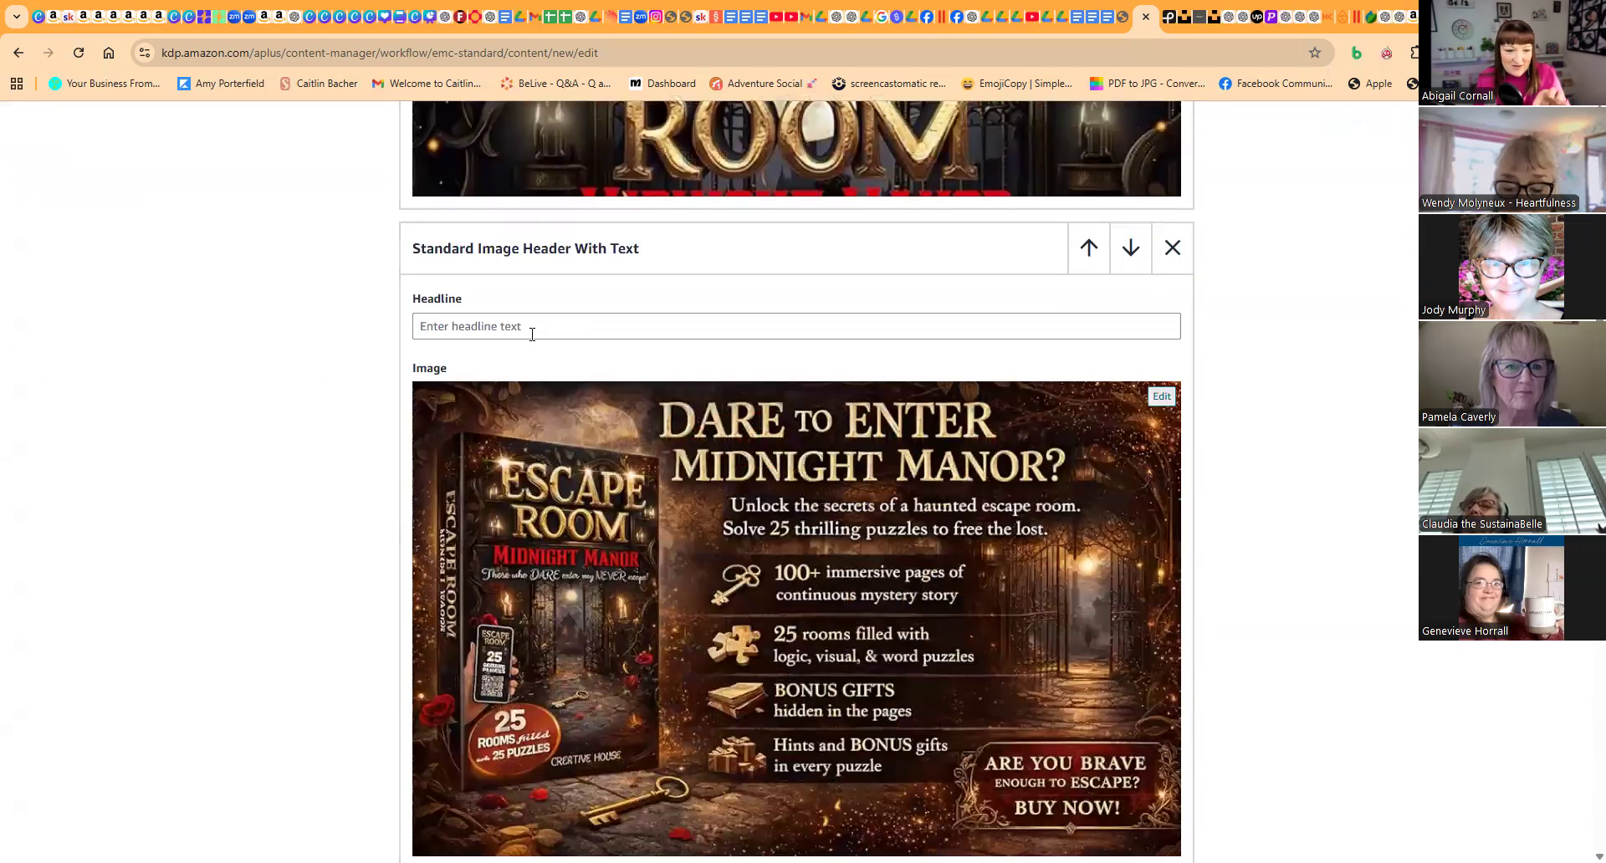
mouse_move(733, 550)
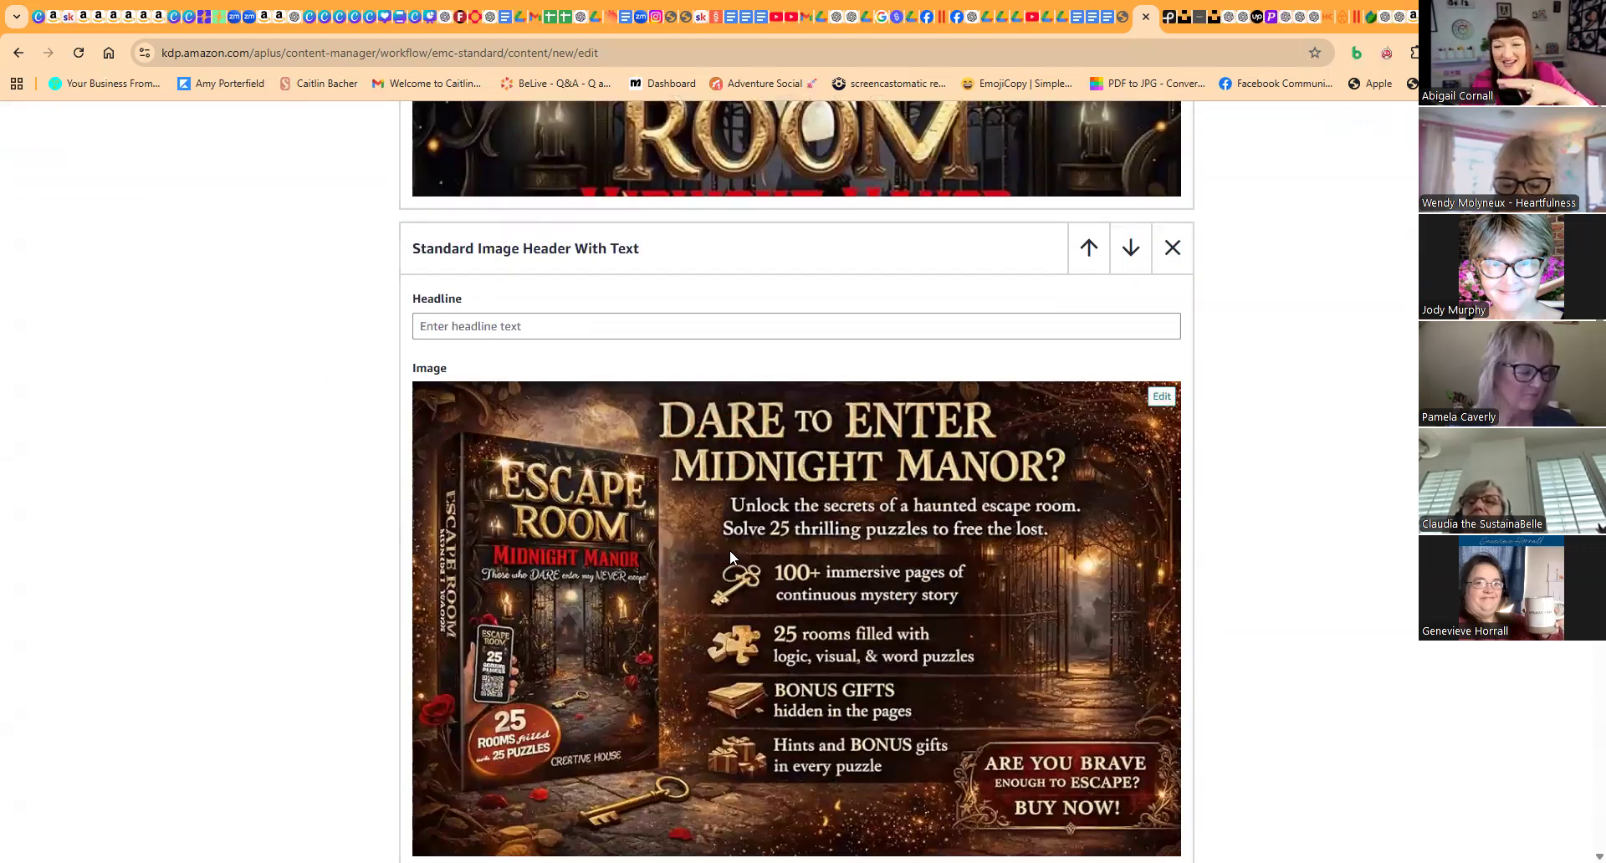
Remove the Standard Comparison Chart module from the A+ content and confirm its removal.
scroll(736, 550, down, 3)
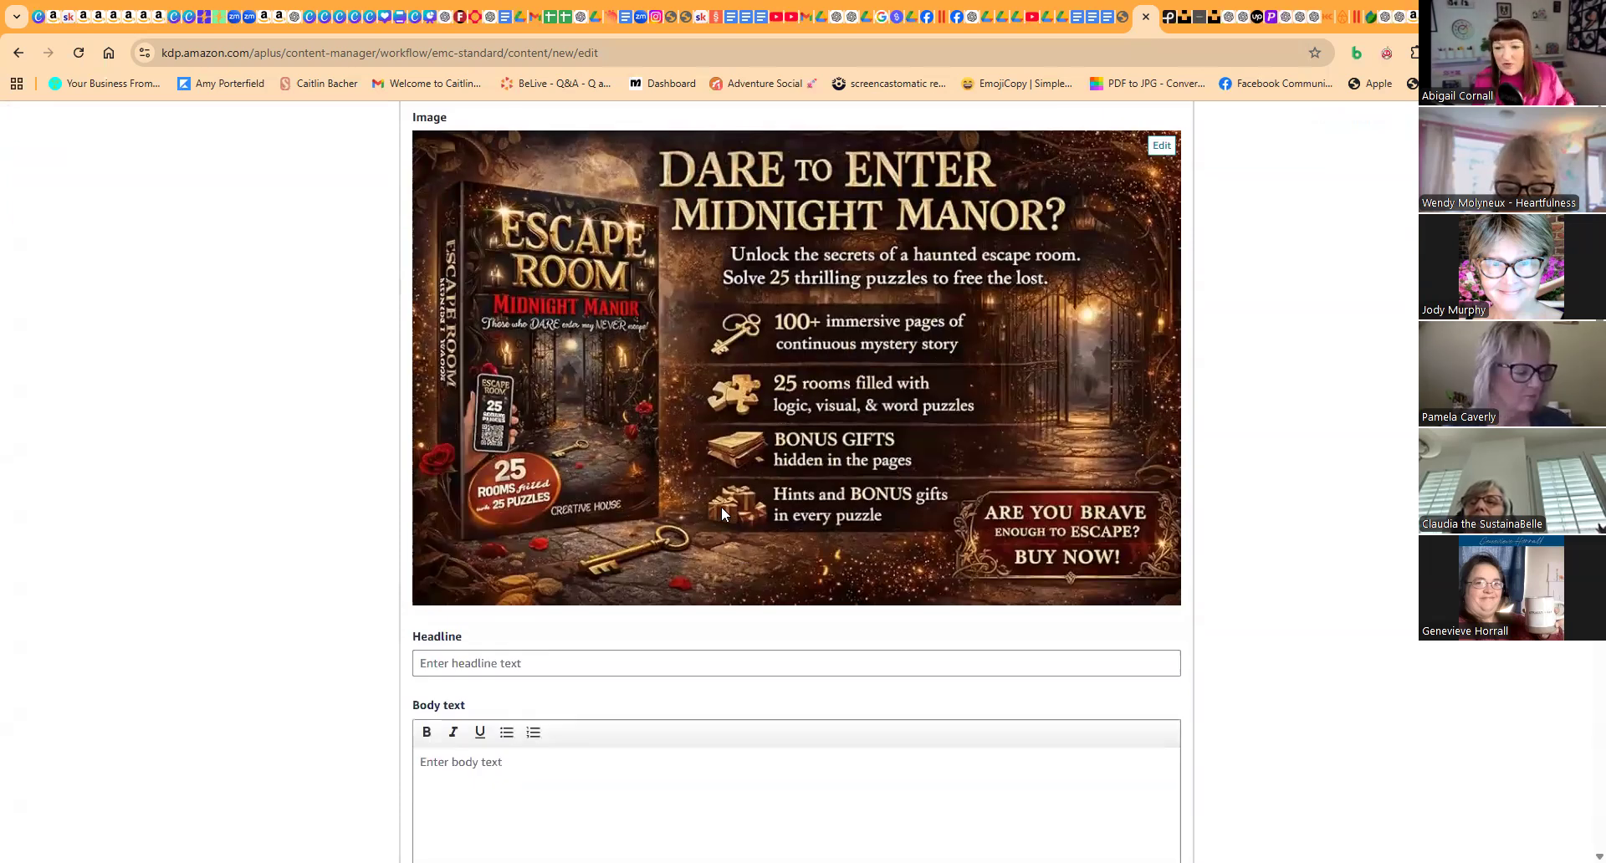
scroll(721, 505, down, 15)
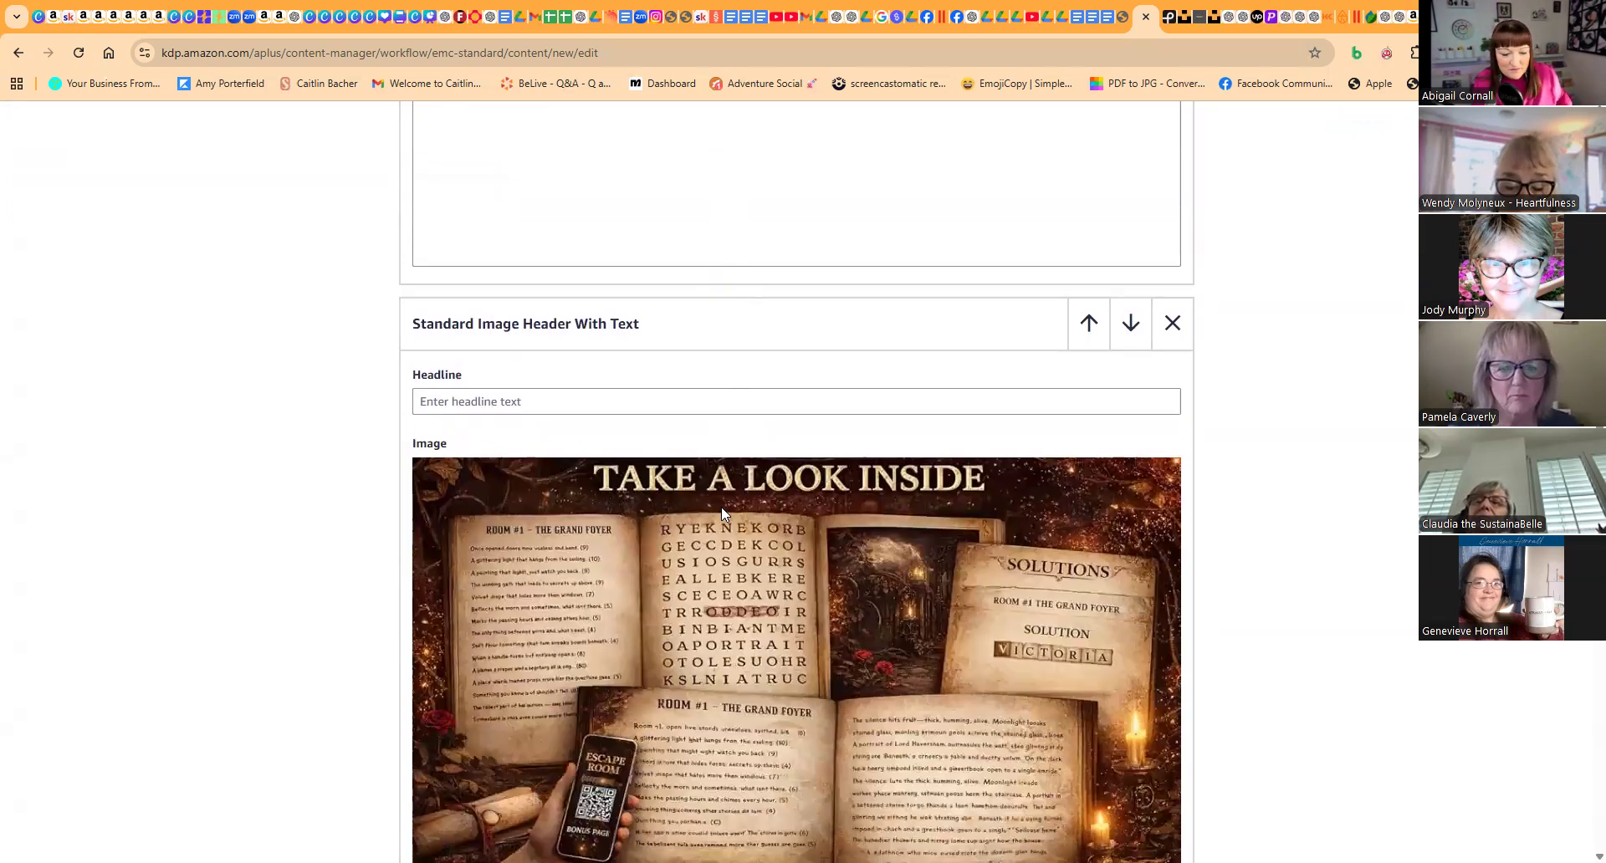
scroll(716, 497, down, 3)
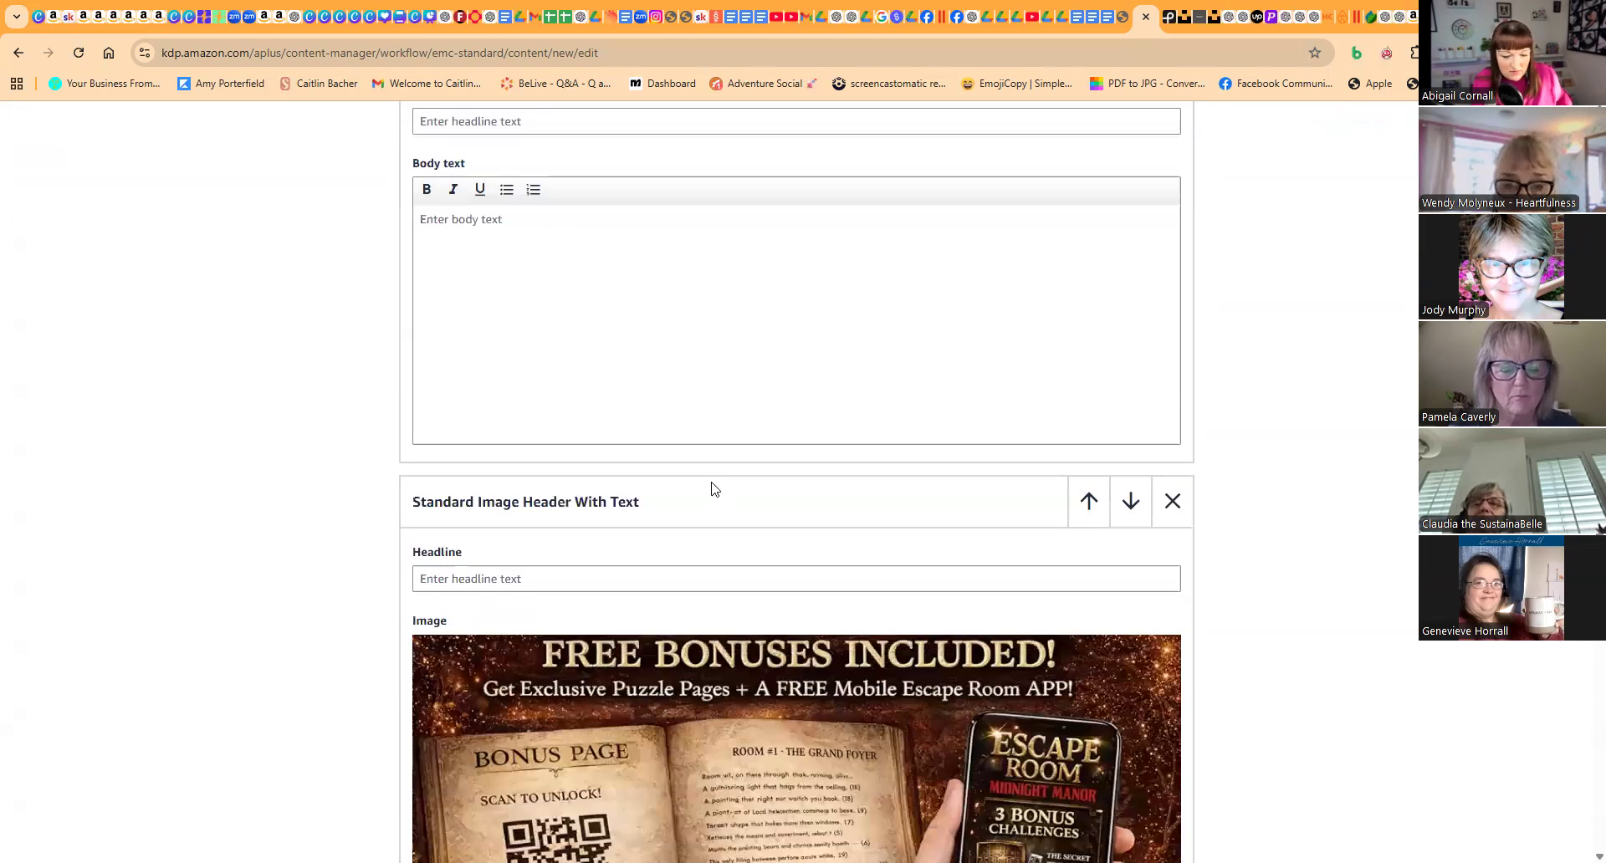
scroll(711, 490, down, 12)
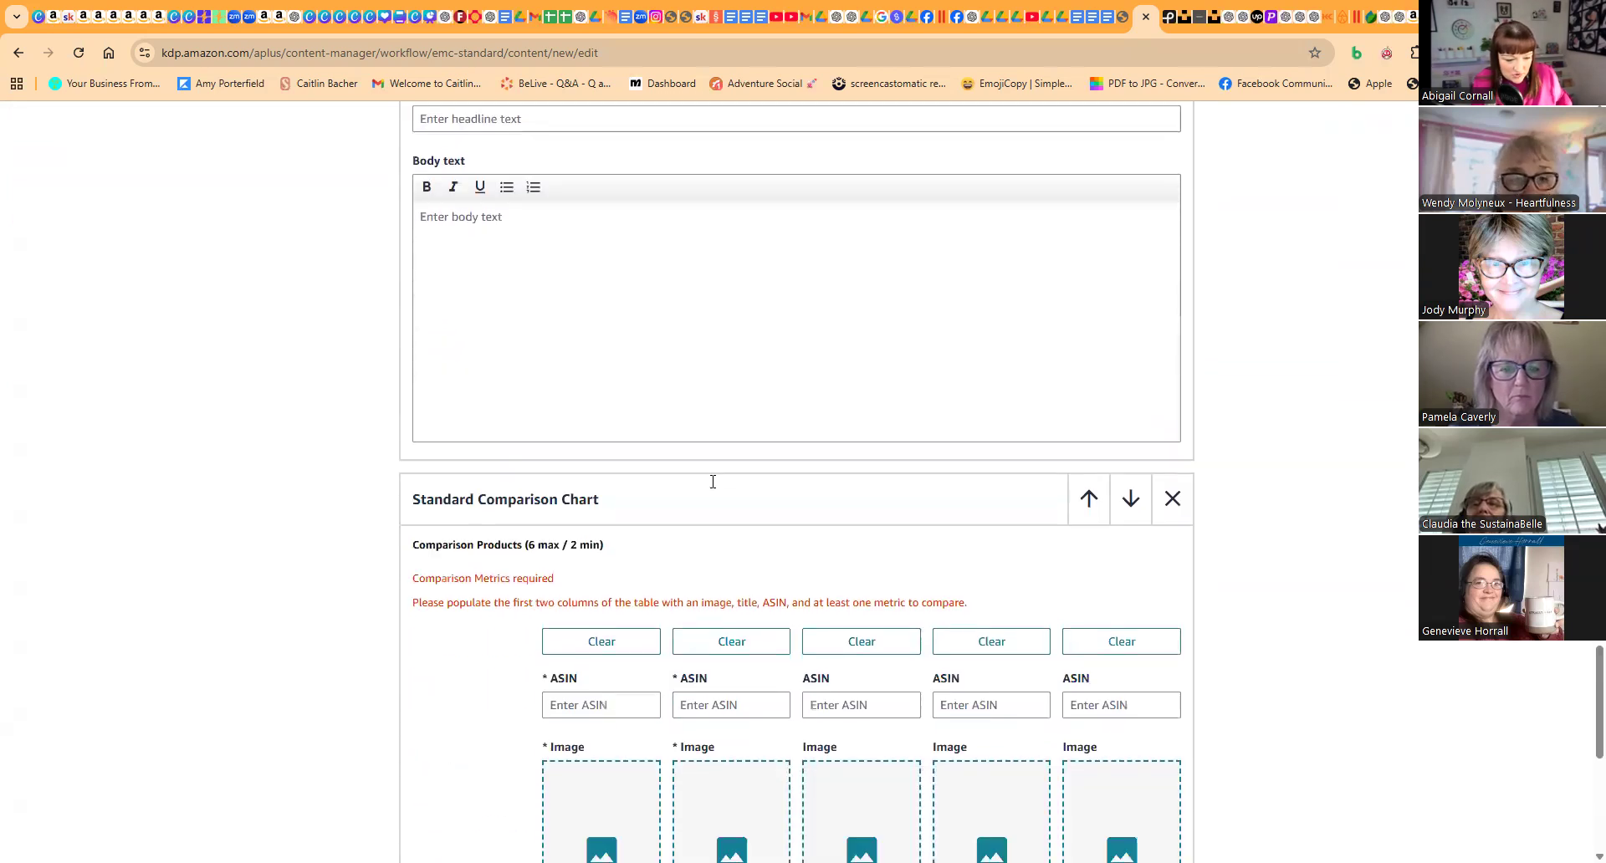
scroll(713, 482, down, 3)
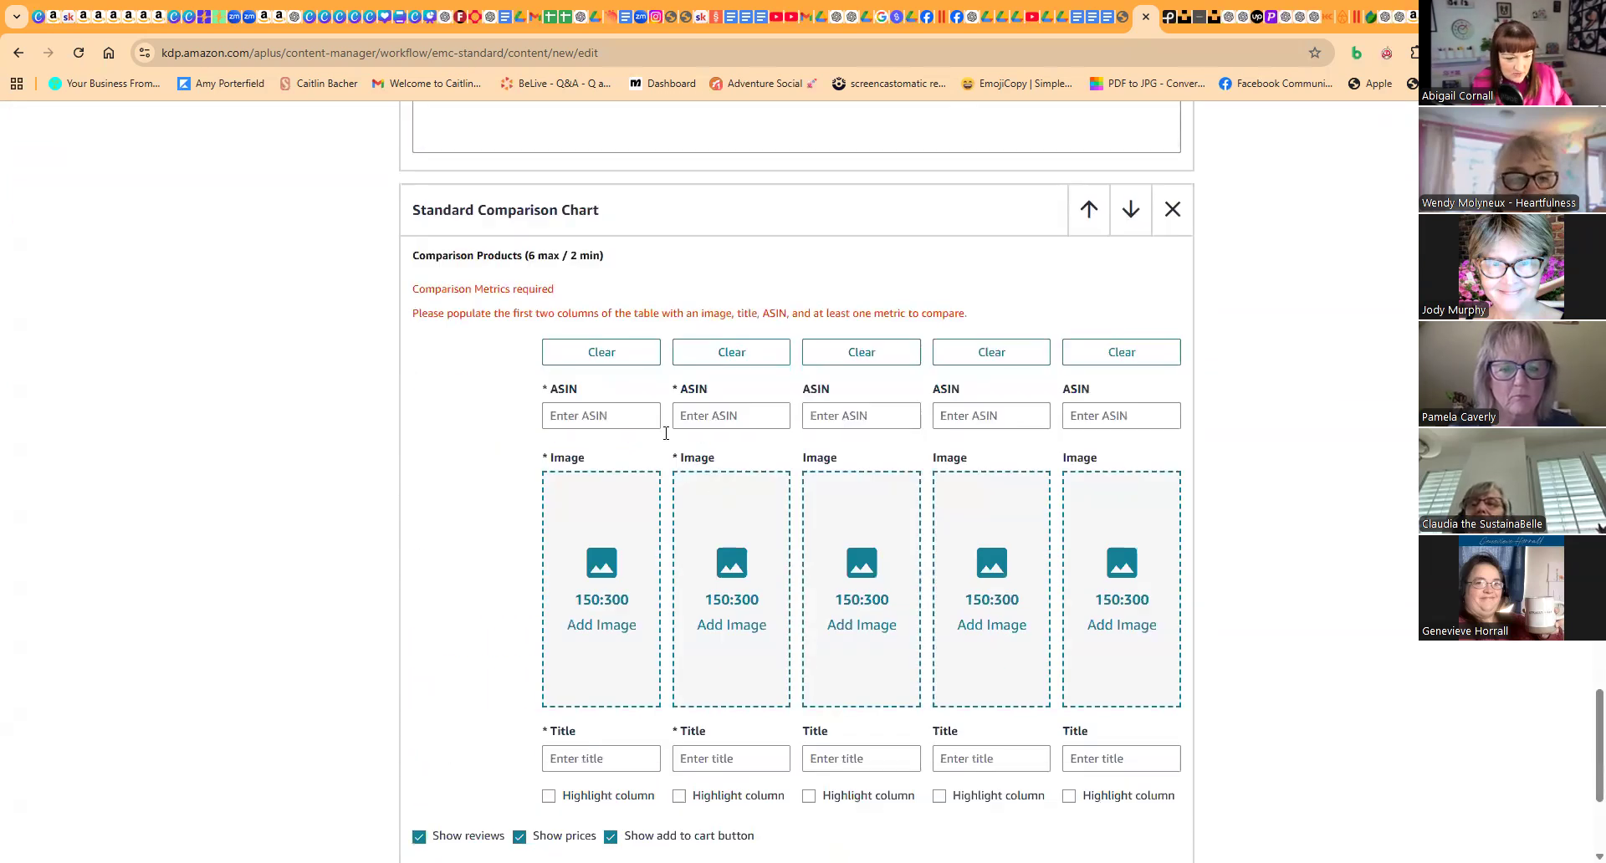
click(1171, 208)
click(1090, 528)
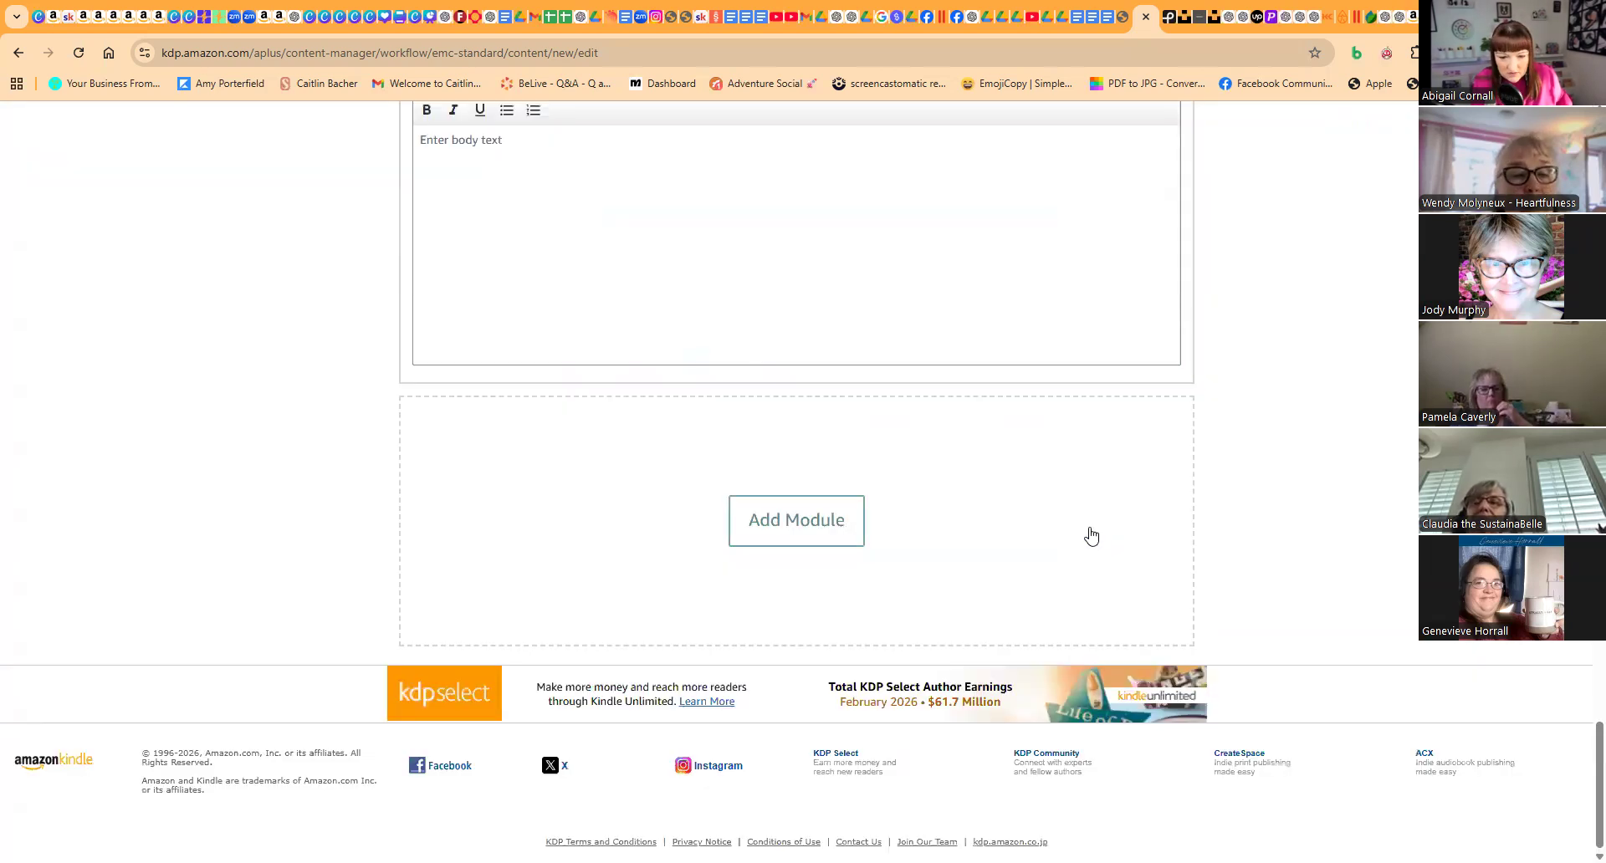
Advance the Escape Room Midnight Manor A+ content to the page for adding ASINs.
scroll(1090, 536, up, 5)
scroll(1088, 529, up, 15)
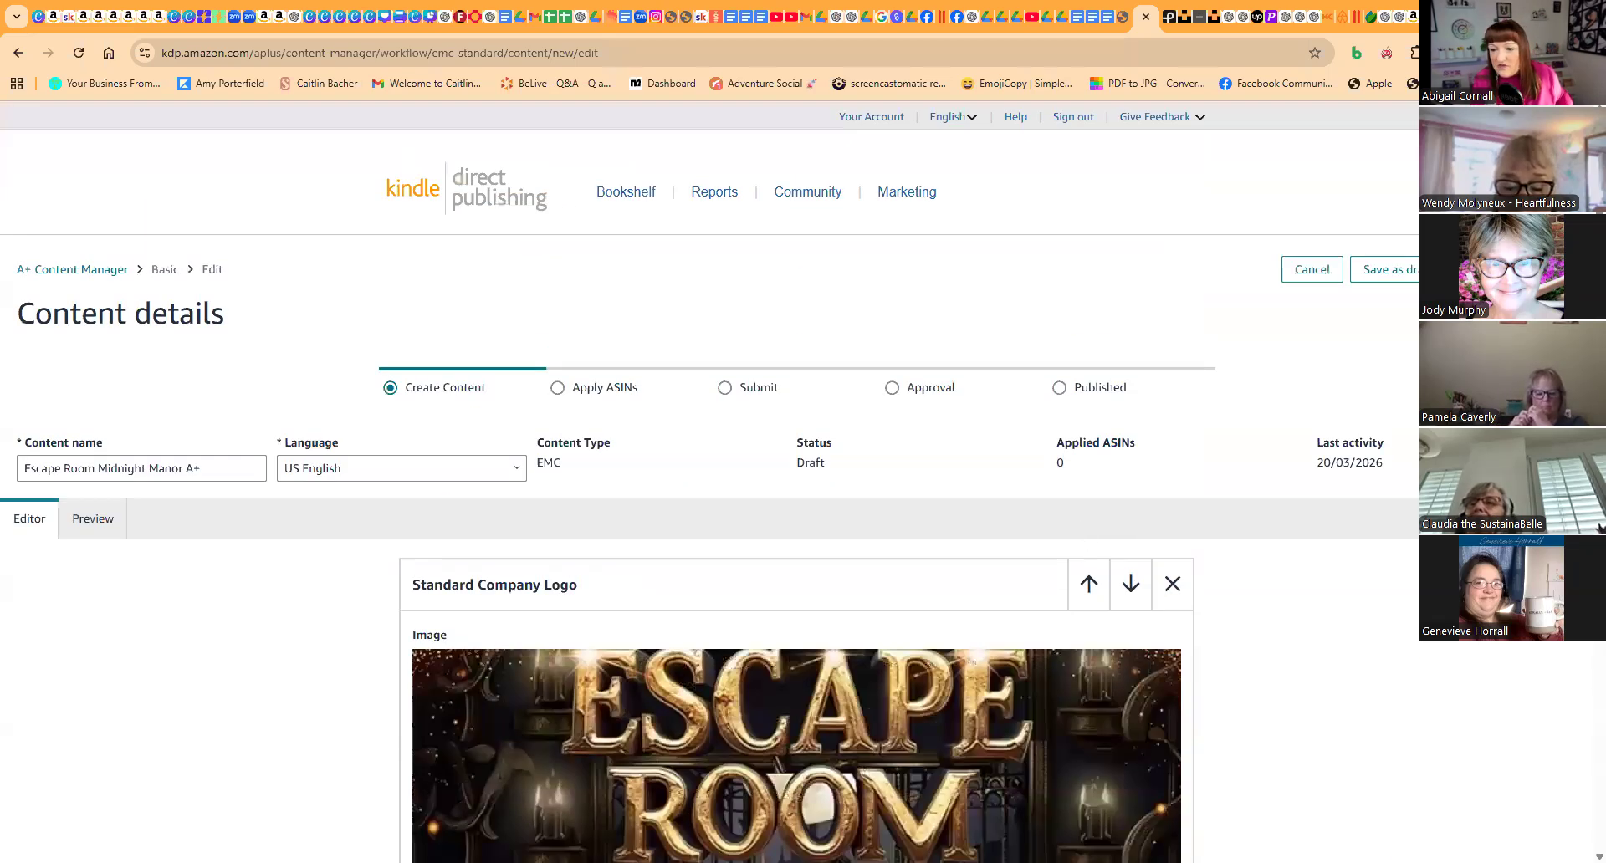
click(1515, 269)
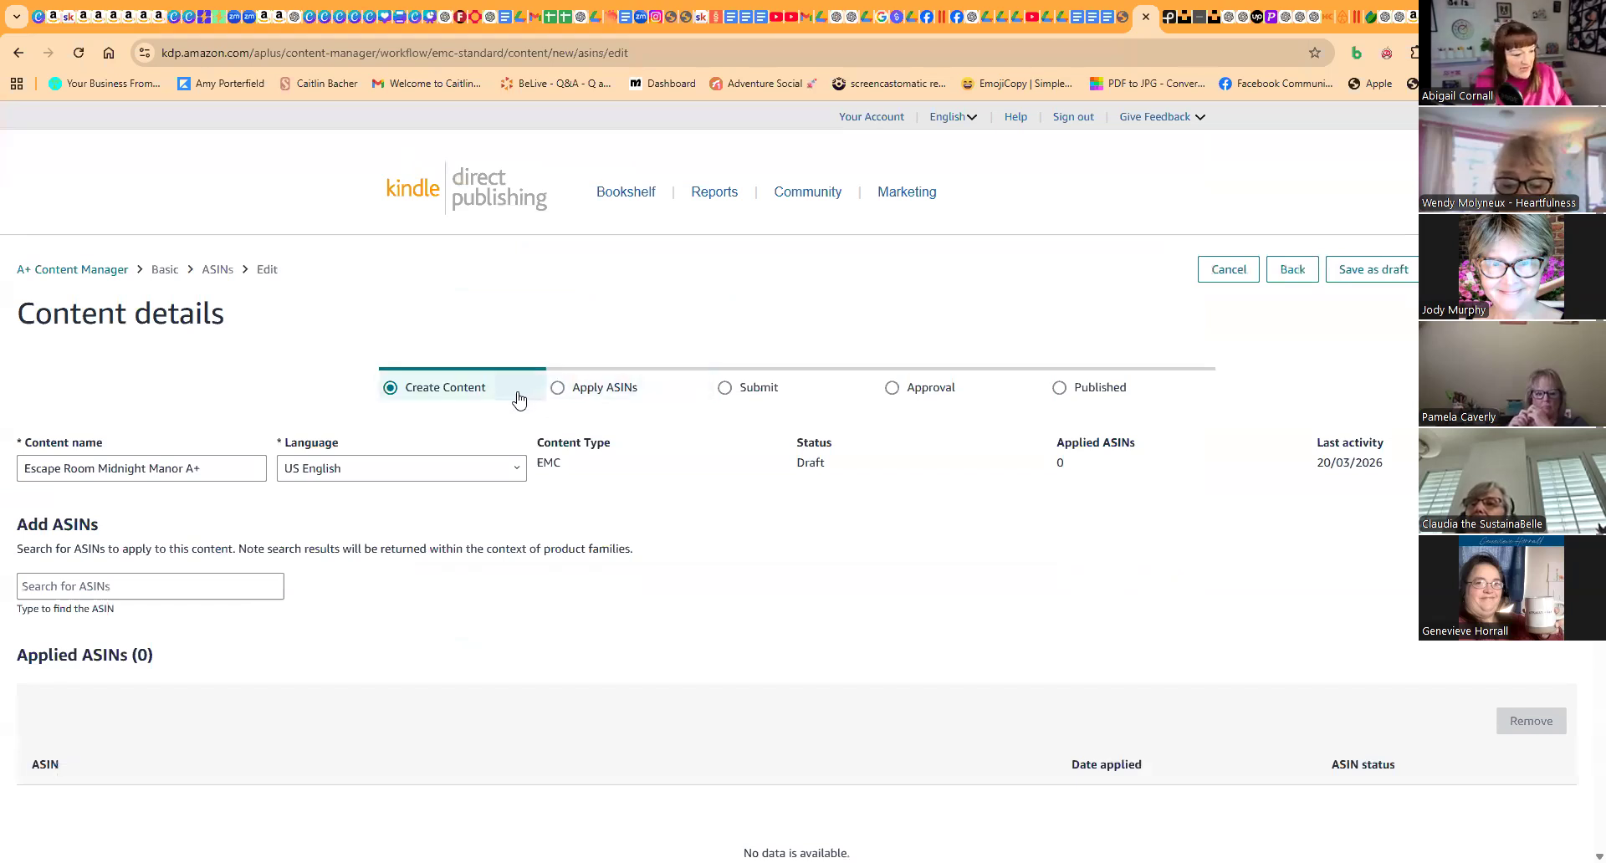
Search for ASIN B0FYW6R8YJ and choose the matching Midnight Manor Mystery Escape Room Book.
scroll(261, 420, down, 1)
click(147, 503)
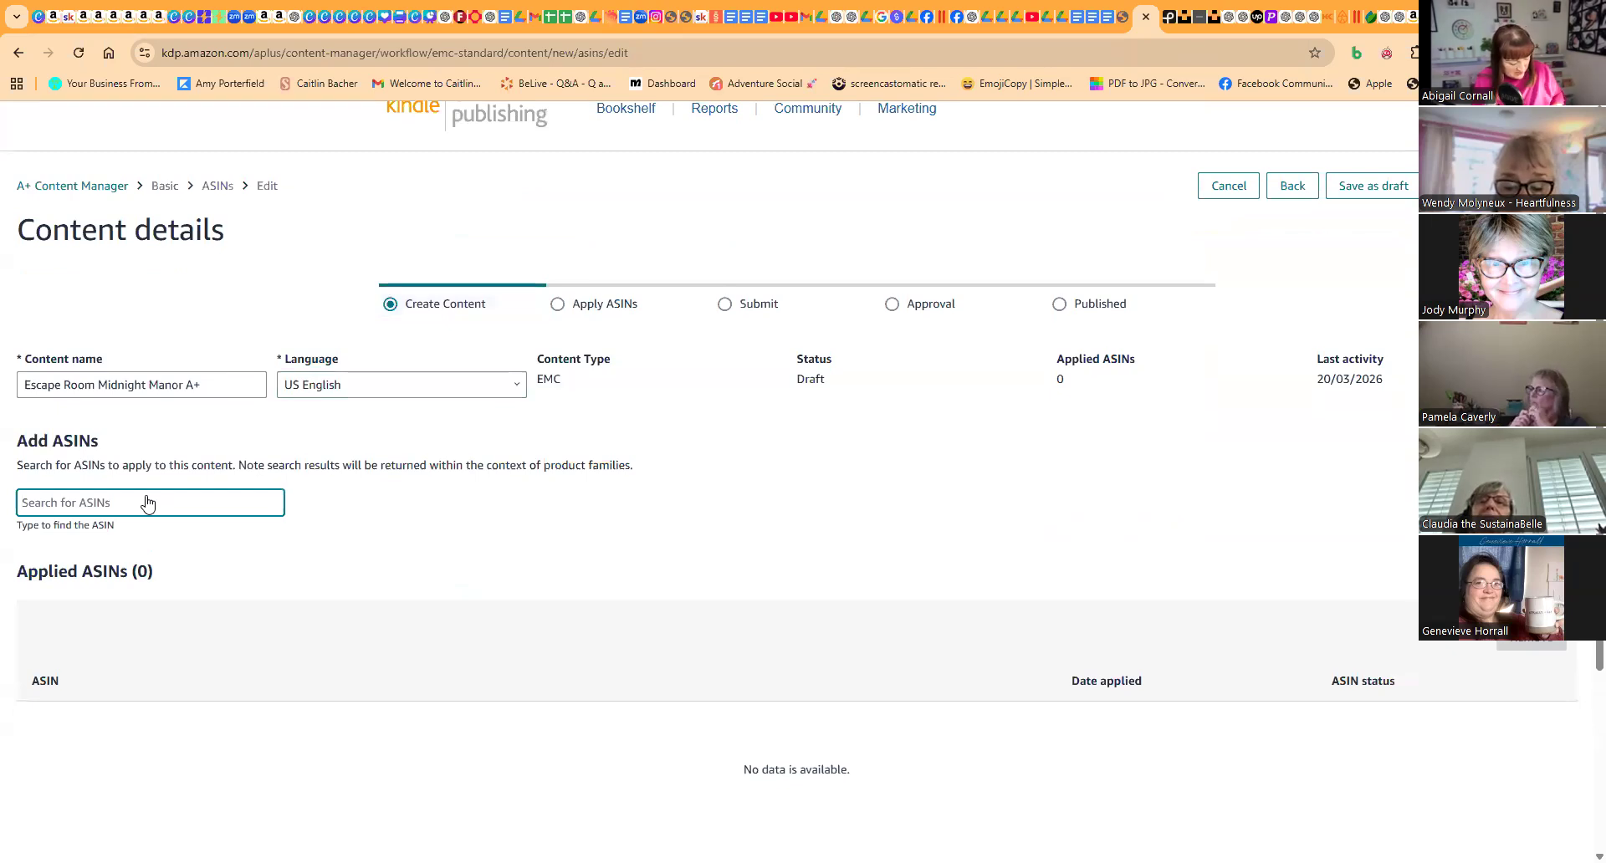
text(B0FYW6R8YJ)
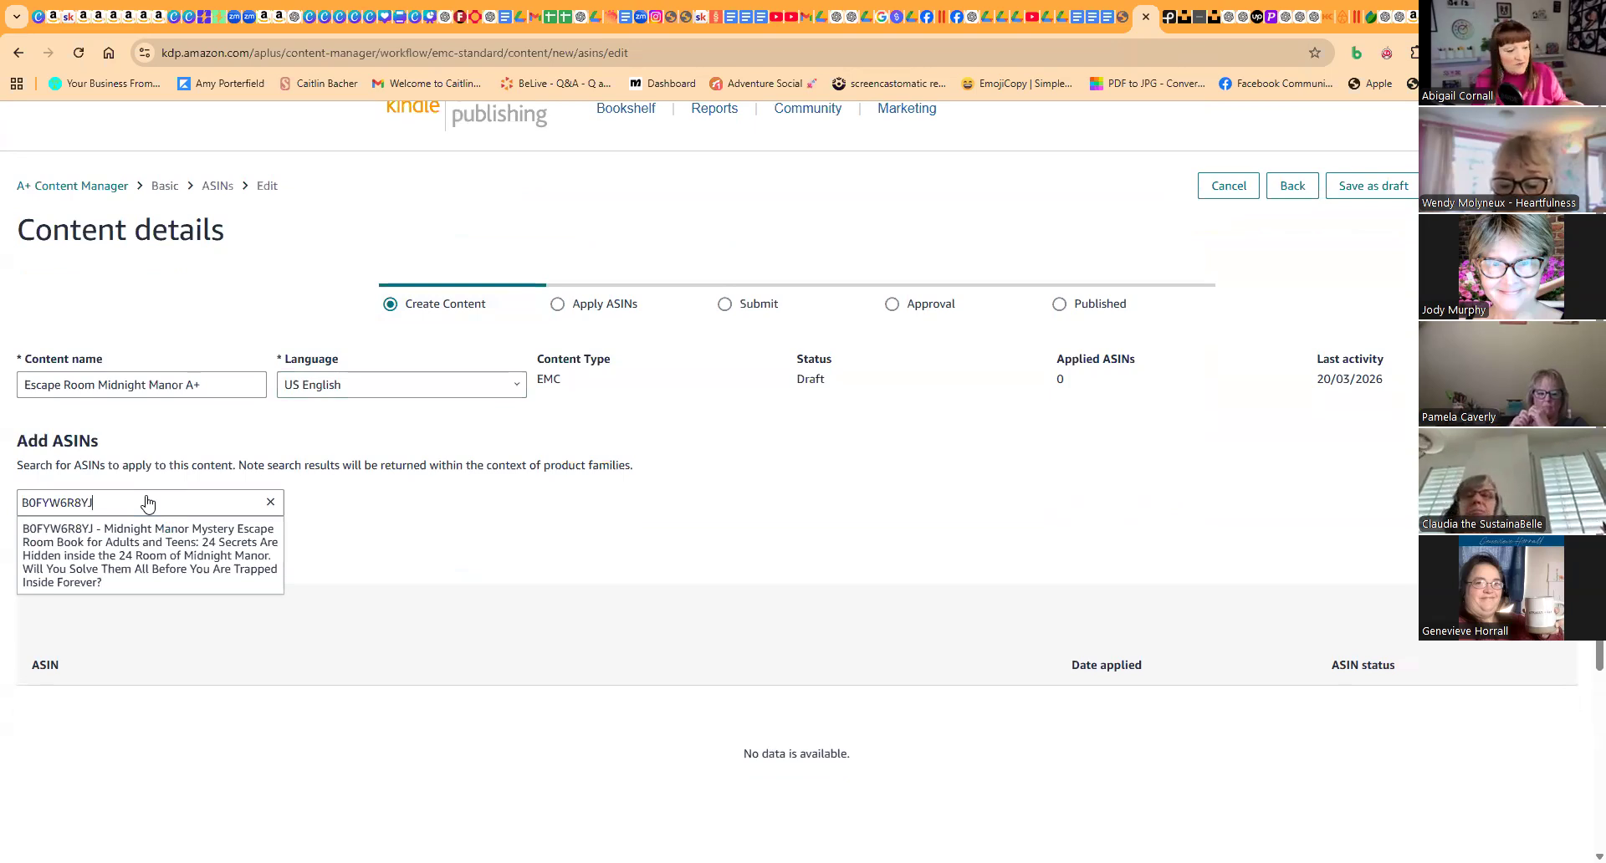
click(139, 546)
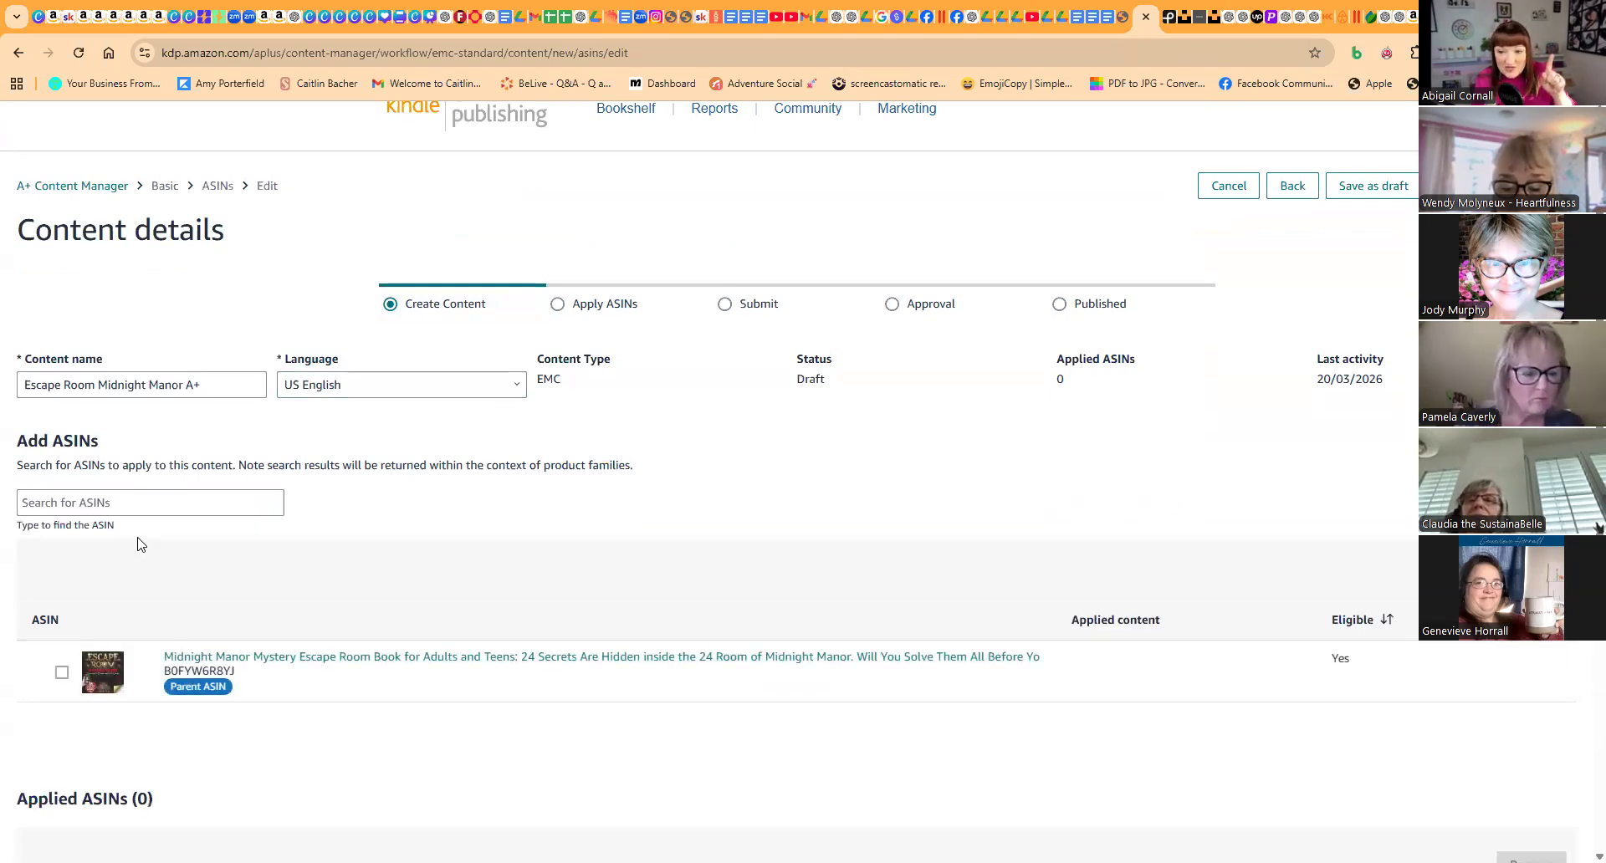
click(62, 675)
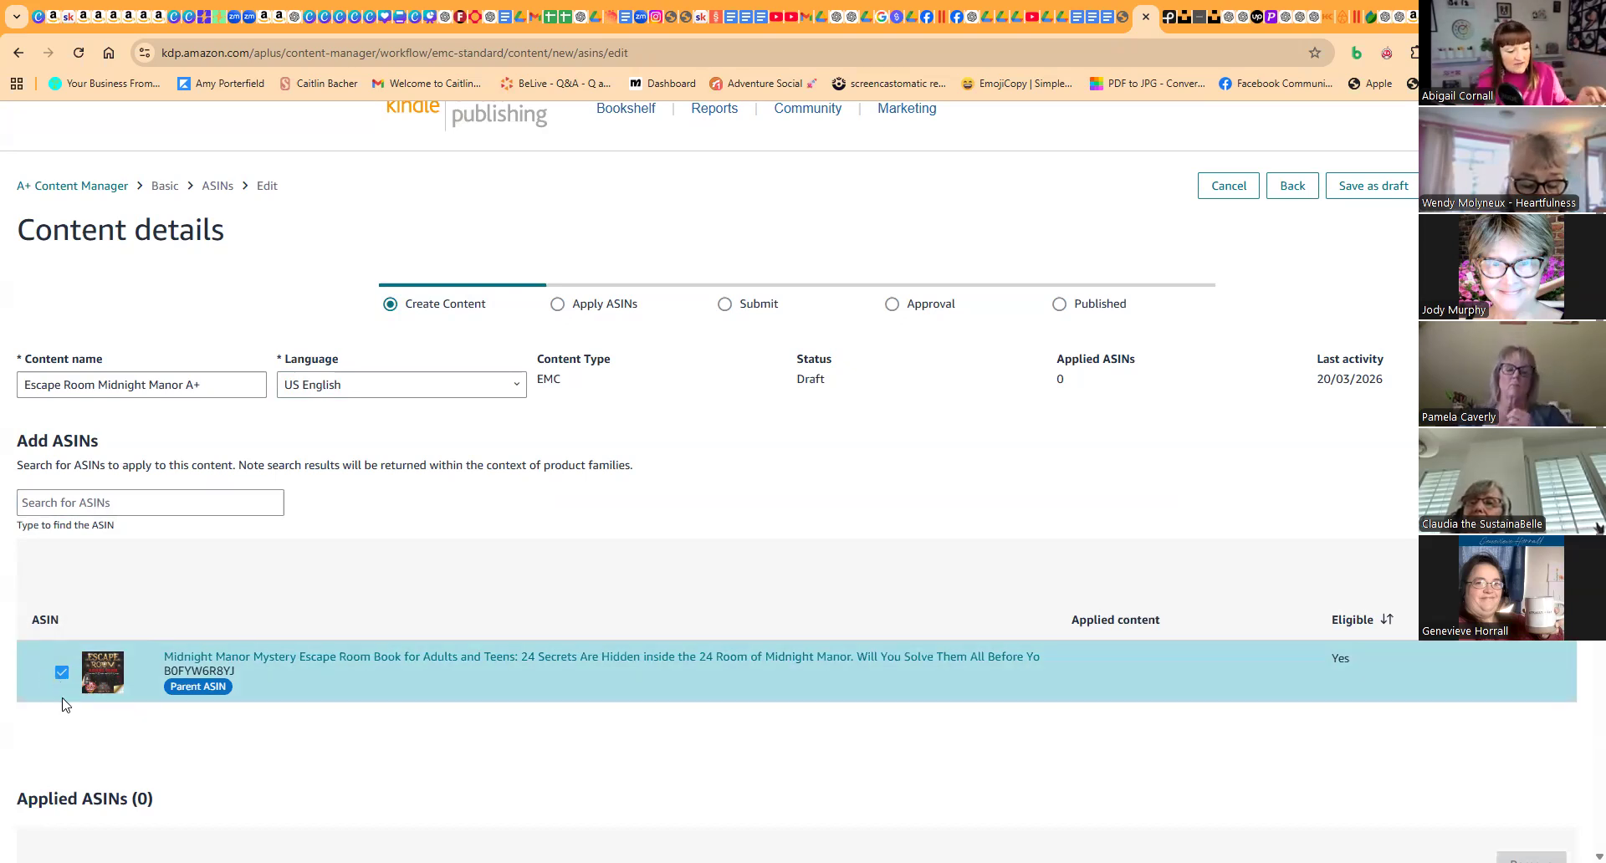
scroll(65, 706, down, 3)
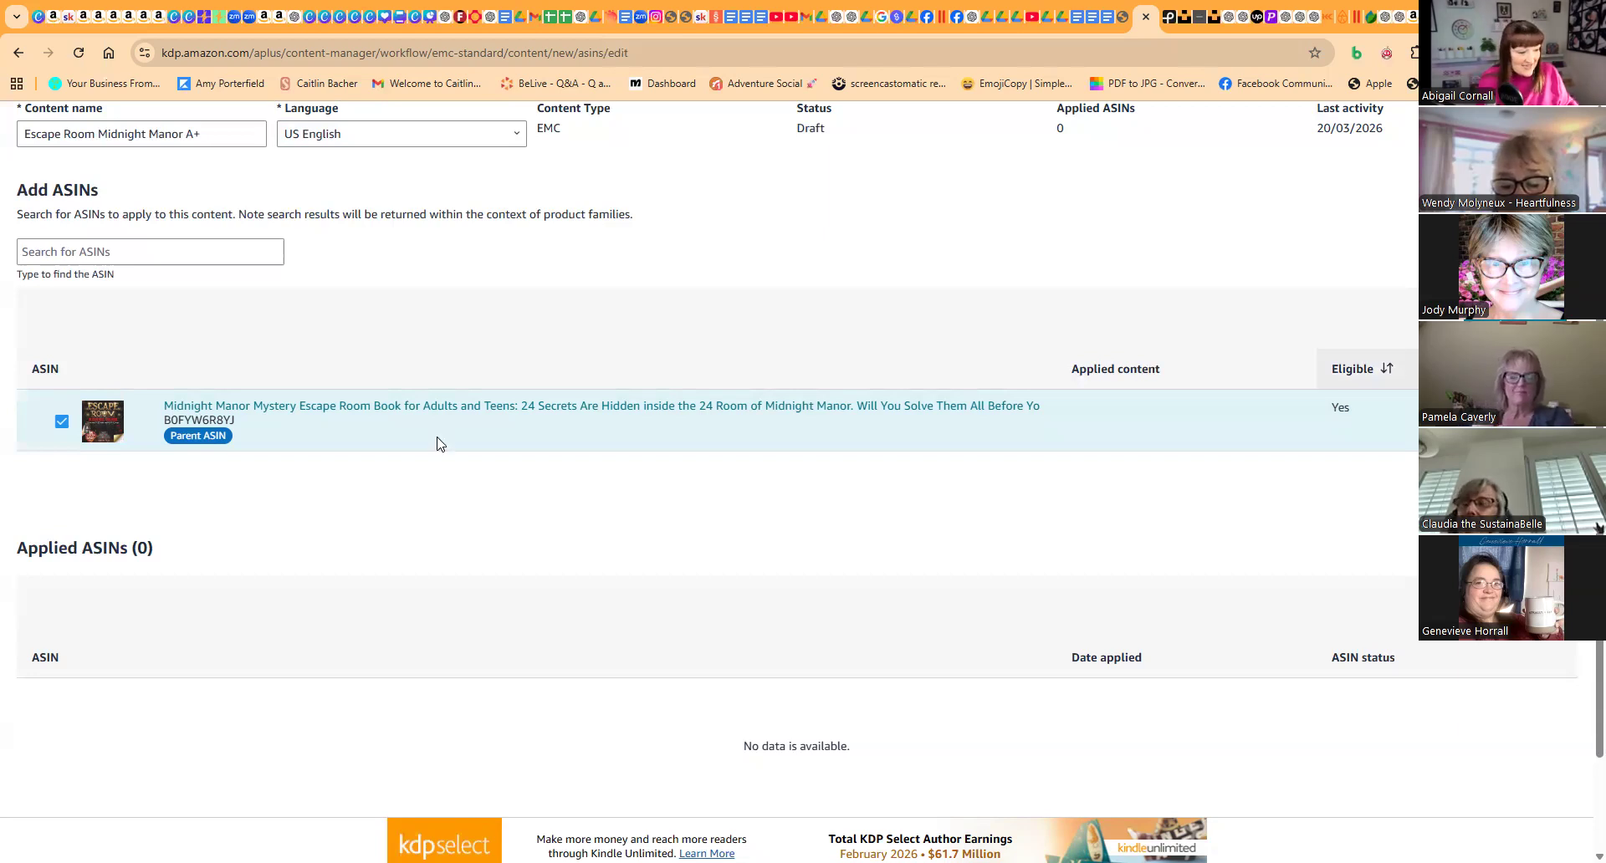
click(61, 422)
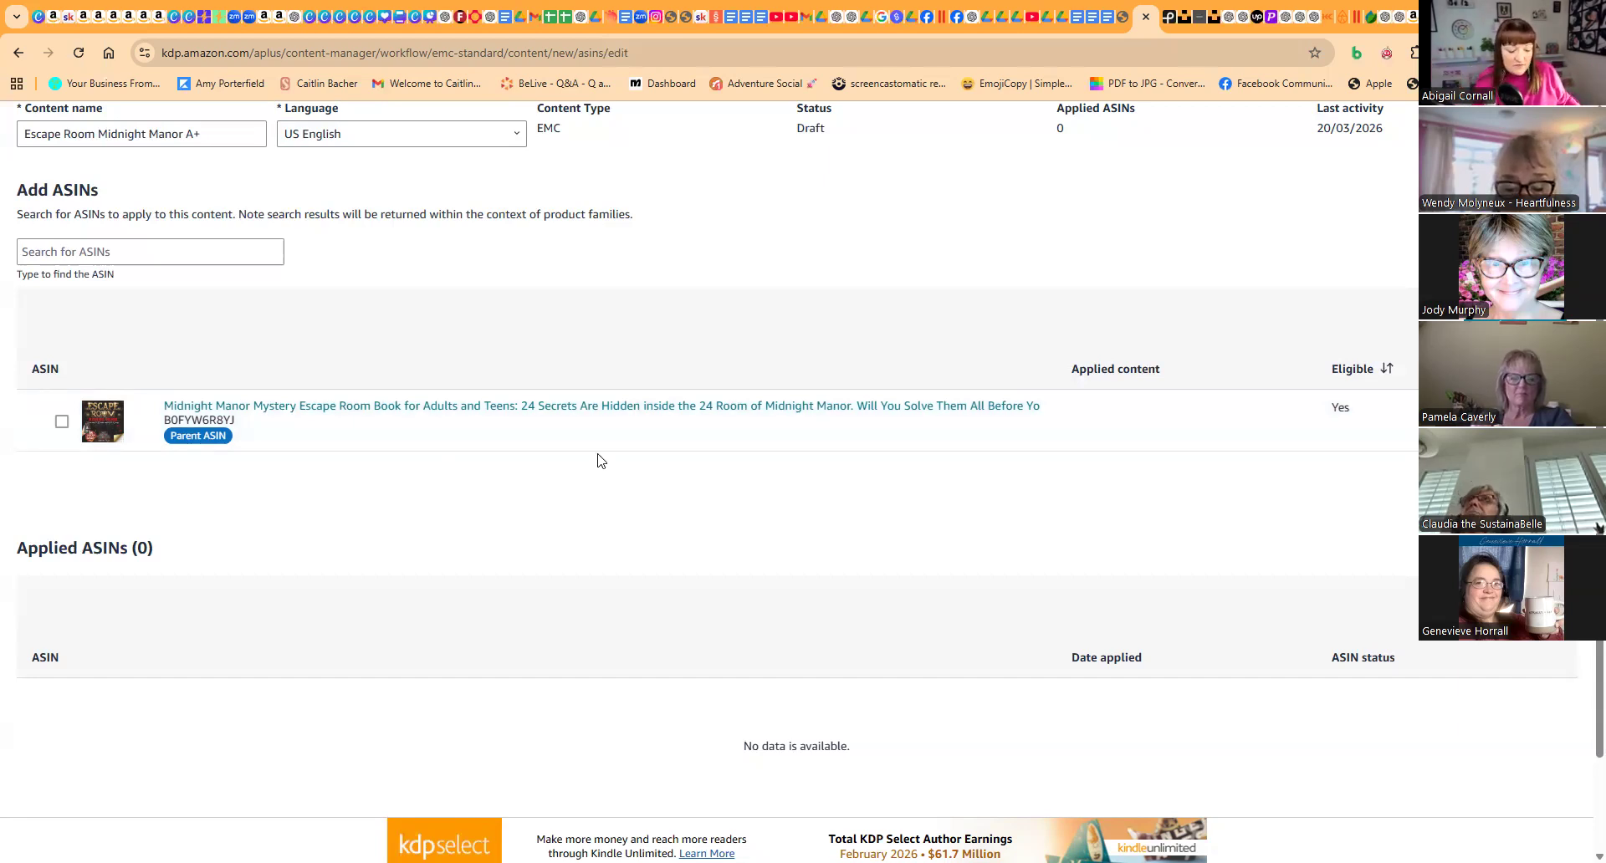
scroll(832, 423, up, 4)
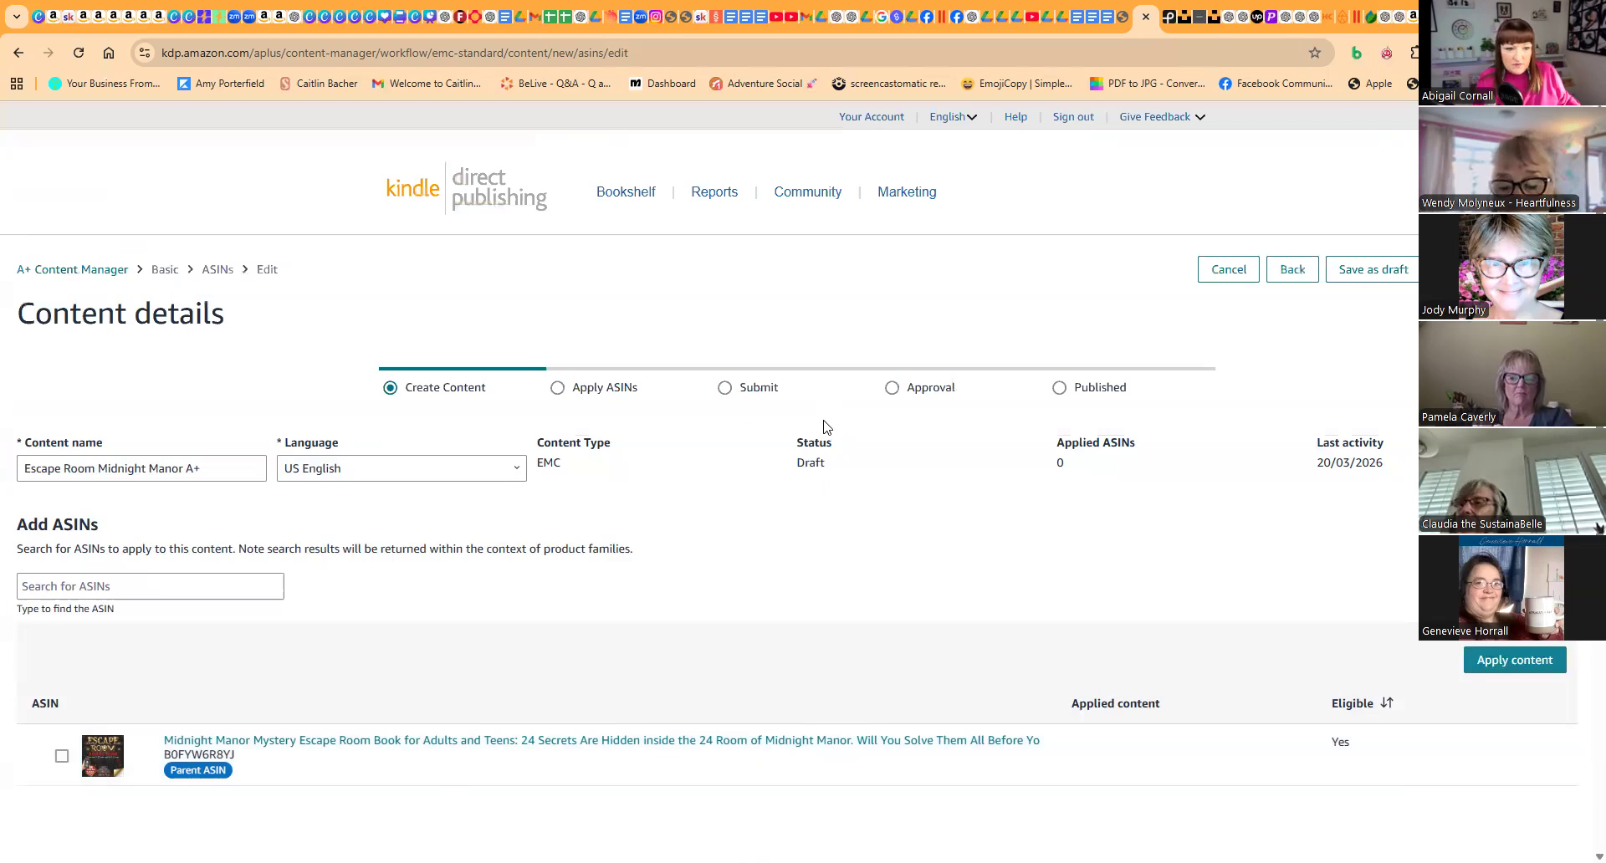